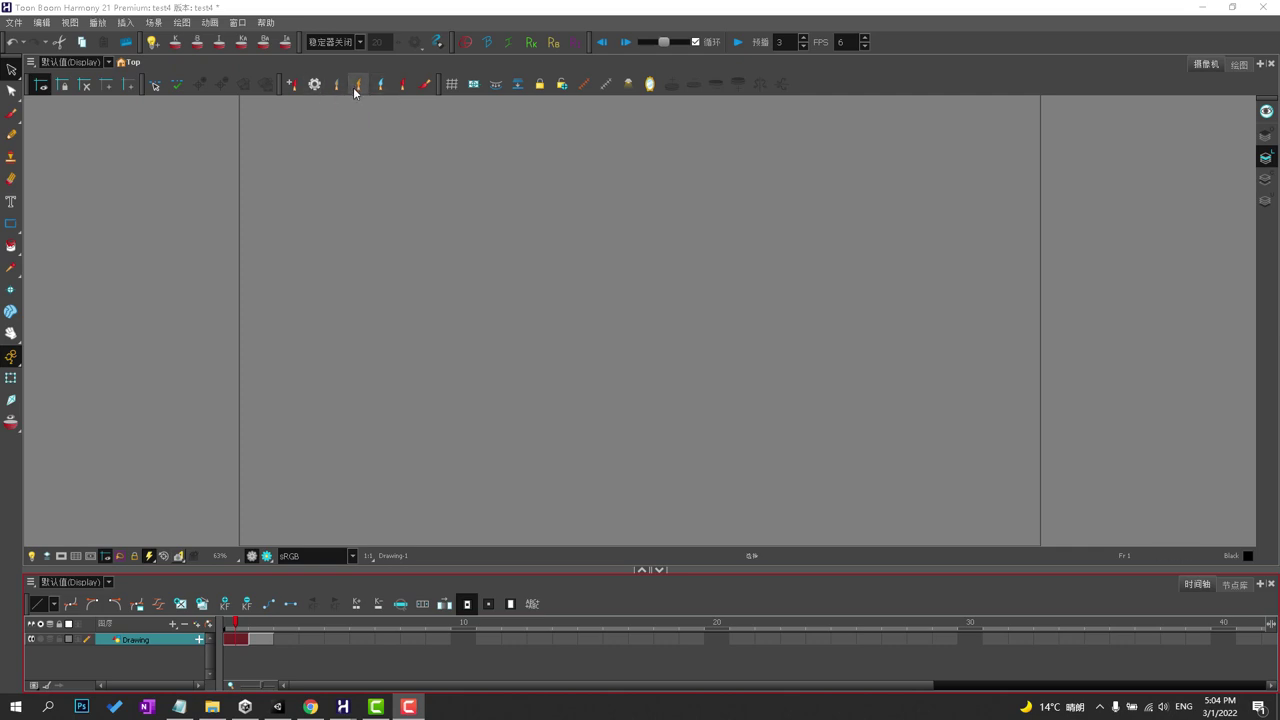
Spread the toolbars along their row, and float the coloured drawing-marker toolbar over the canvas before docking it beside the onion-skin toolbar.
{"action": "left_click_drag", "start_coordinate": [141, 42], "coordinate": [395, 38]}
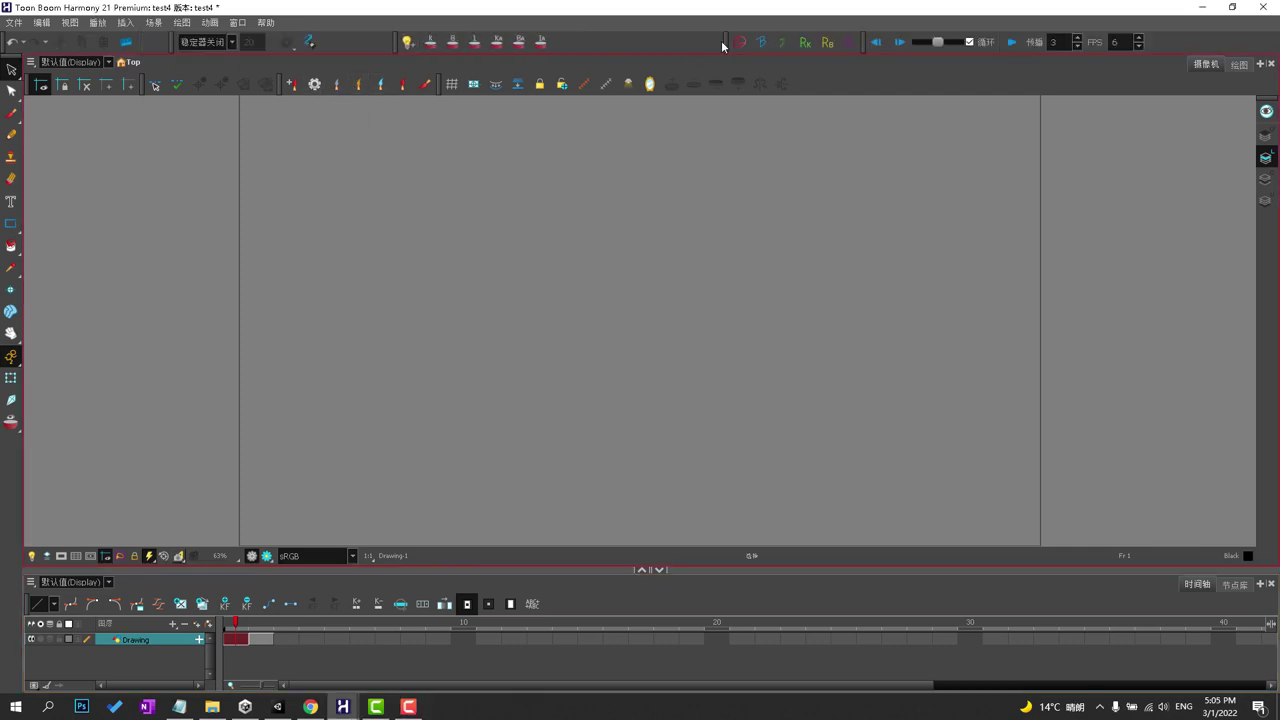
{"action": "left_click_drag", "start_coordinate": [723, 45], "coordinate": [547, 205]}
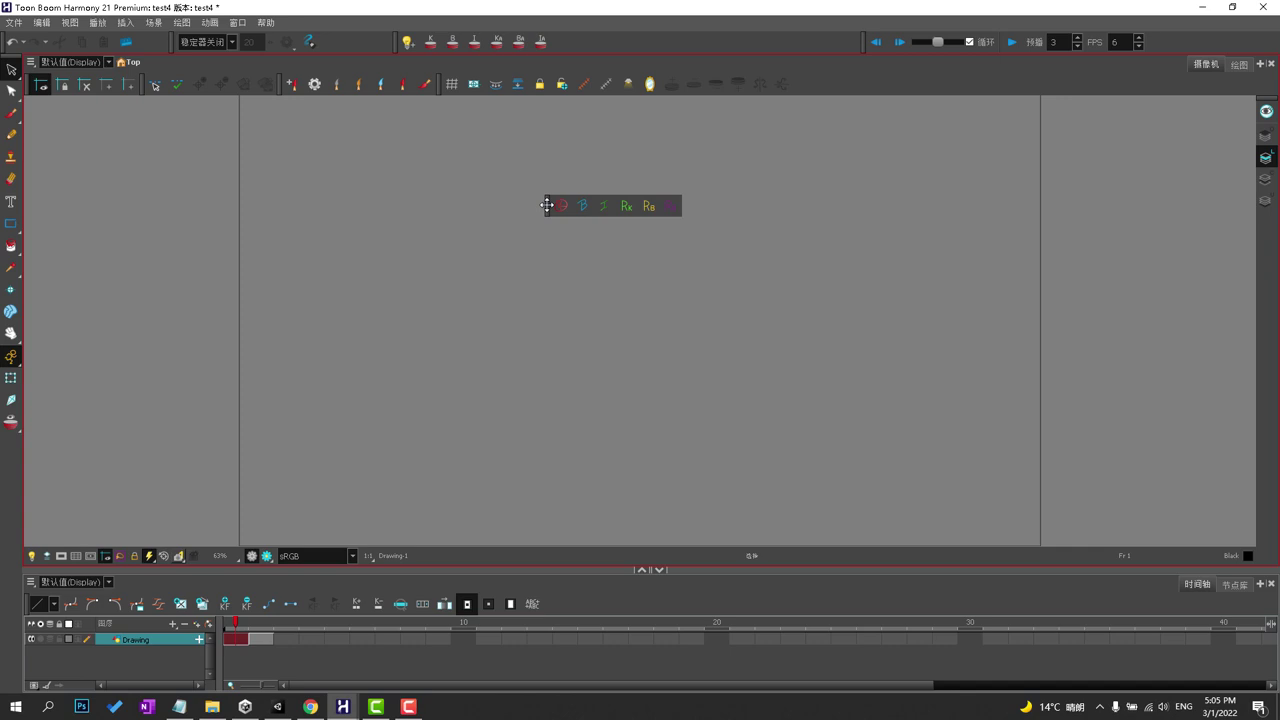
{"action": "left_click_drag", "start_coordinate": [547, 205], "coordinate": [588, 41]}
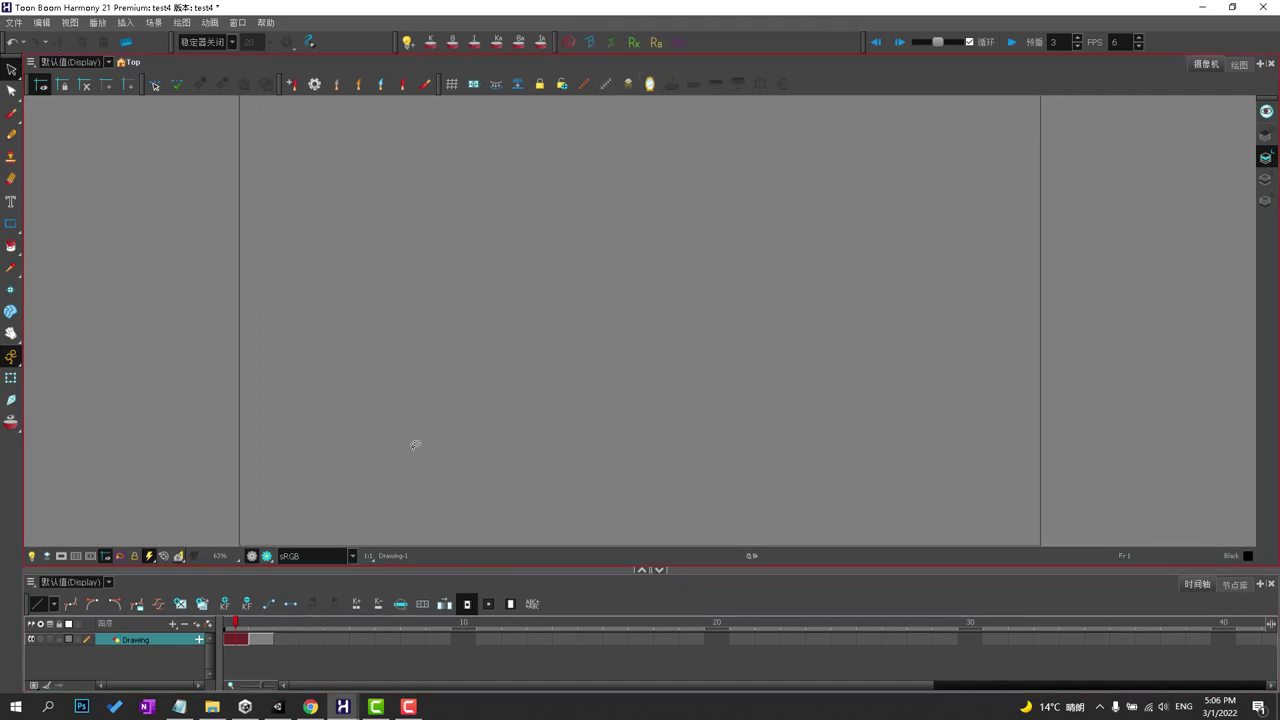
Switch to the Brush tool and try out a few strokes on the empty canvas, undoing them.
{"action": "mouse_move", "coordinate": [434, 396]}
{"action": "left_mouse_down"}
{"action": "mouse_move", "coordinate": [371, 509]}
{"action": "mouse_move", "coordinate": [463, 491]}
{"action": "left_mouse_up"}
{"action": "left_click", "coordinate": [18, 113]}
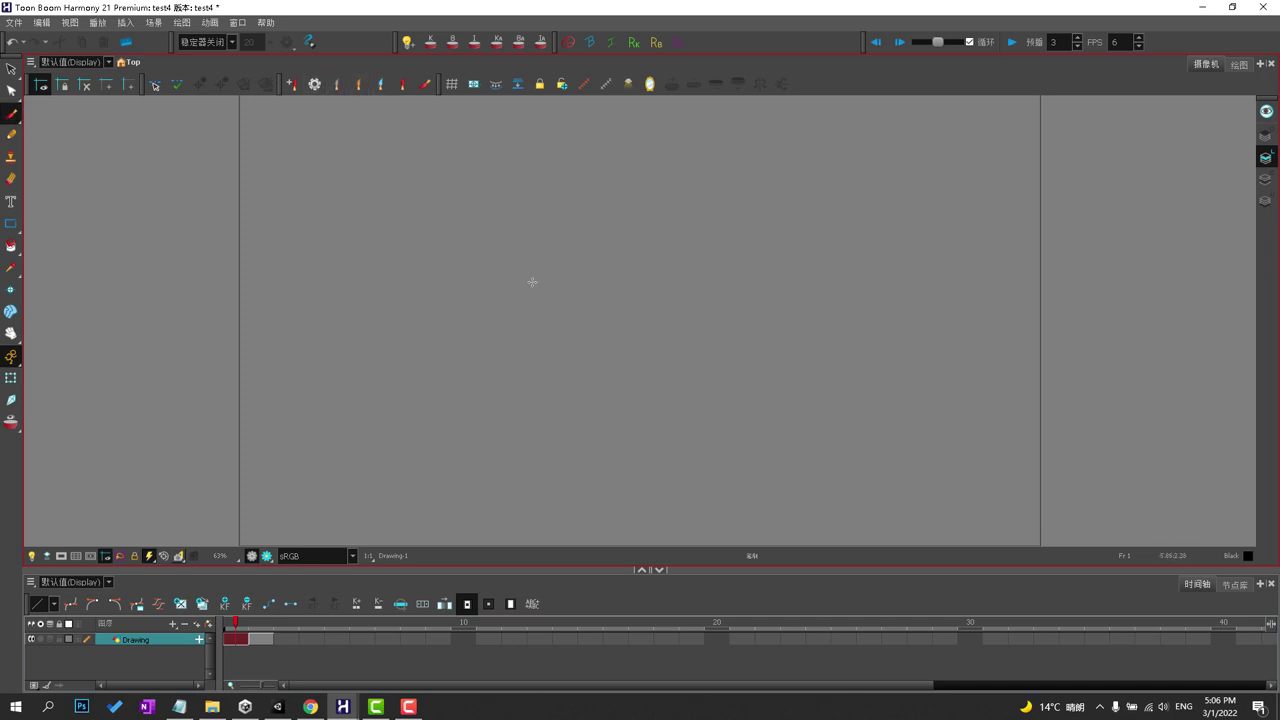
{"action": "left_click_drag", "start_coordinate": [431, 256], "coordinate": [575, 202]}
{"action": "key", "text": "ctrl+z"}
{"action": "mouse_move", "coordinate": [598, 352]}
{"action": "left_mouse_down"}
{"action": "mouse_move", "coordinate": [634, 351]}
{"action": "mouse_move", "coordinate": [681, 225]}
{"action": "left_mouse_up"}
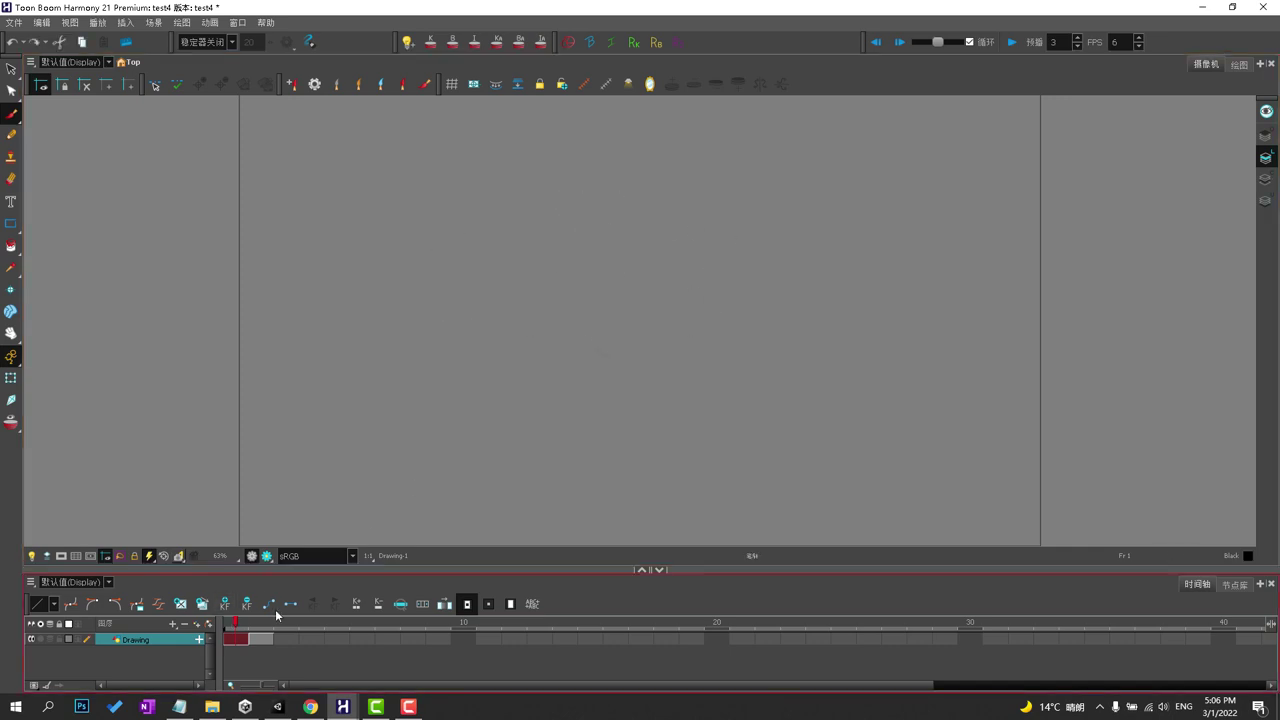
Extend the exposure of the Drawing layer's first drawing to frame 20.
{"action": "mouse_move", "coordinate": [270, 637]}
{"action": "left_mouse_down"}
{"action": "mouse_move", "coordinate": [565, 614]}
{"action": "mouse_move", "coordinate": [724, 626]}
{"action": "left_mouse_up"}
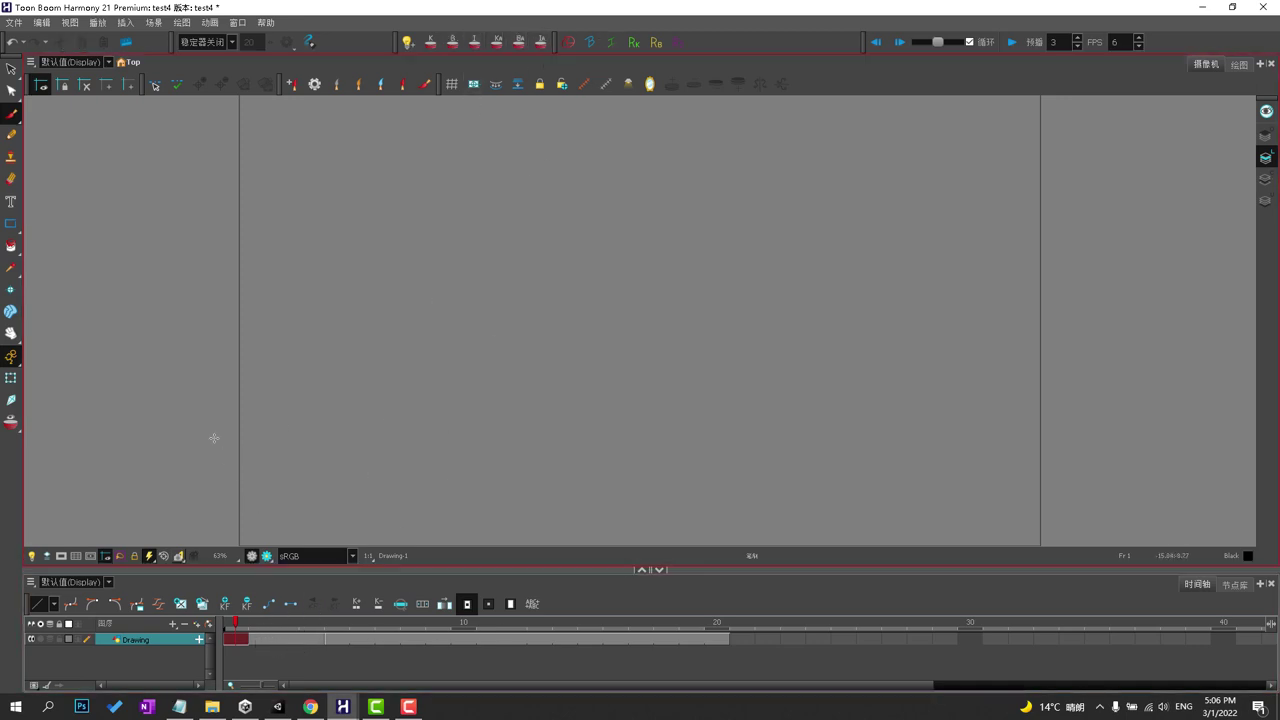
{"action": "left_click_drag", "start_coordinate": [782, 421], "coordinate": [880, 417]}
{"action": "key", "text": "ctrl+z"}
{"action": "left_click_drag", "start_coordinate": [777, 448], "coordinate": [1003, 456]}
{"action": "key", "text": "ctrl+z"}
Brush a long horizontal ground line across the full width of the camera frame and extend its exposure to frame 21.
{"action": "mouse_move", "coordinate": [226, 456]}
{"action": "left_mouse_down"}
{"action": "mouse_move", "coordinate": [507, 441]}
{"action": "mouse_move", "coordinate": [819, 458]}
{"action": "mouse_move", "coordinate": [1064, 459]}
{"action": "left_mouse_up"}
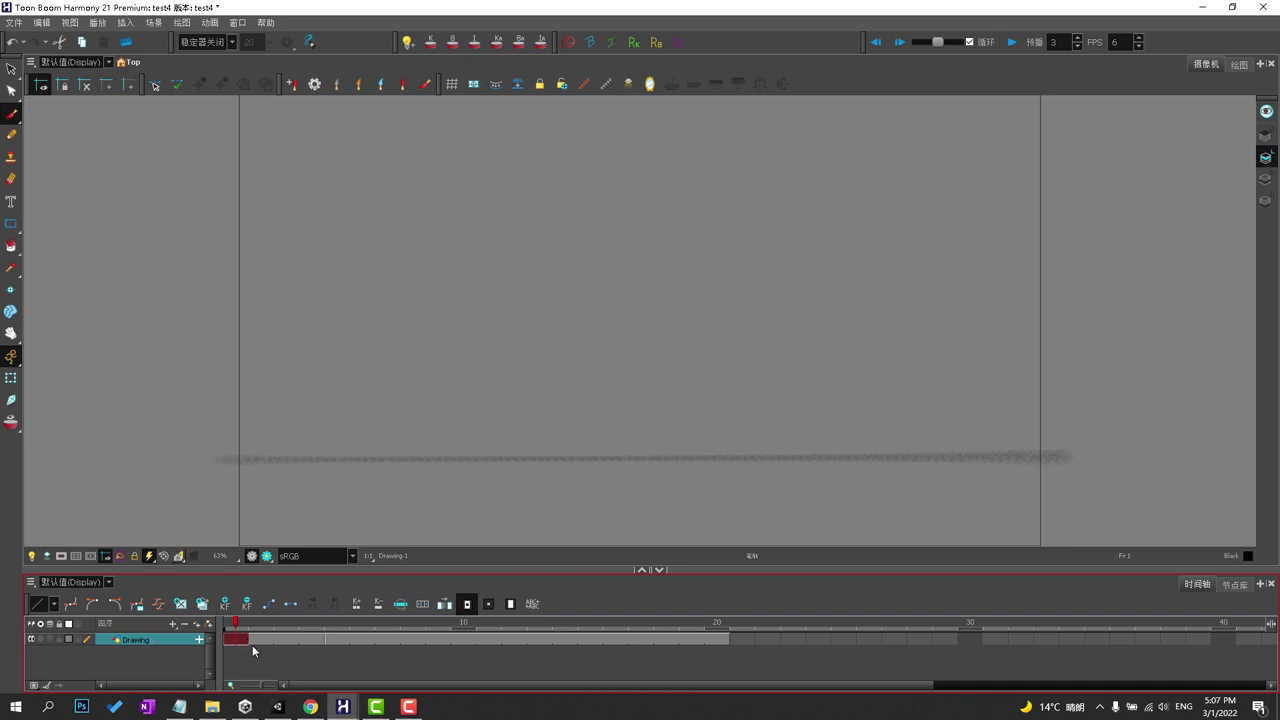
{"action": "left_click", "coordinate": [329, 641]}
{"action": "left_click", "coordinate": [491, 653]}
Rename the Drawing layer as floor in its layer properties.
{"action": "double_click", "coordinate": [155, 638]}
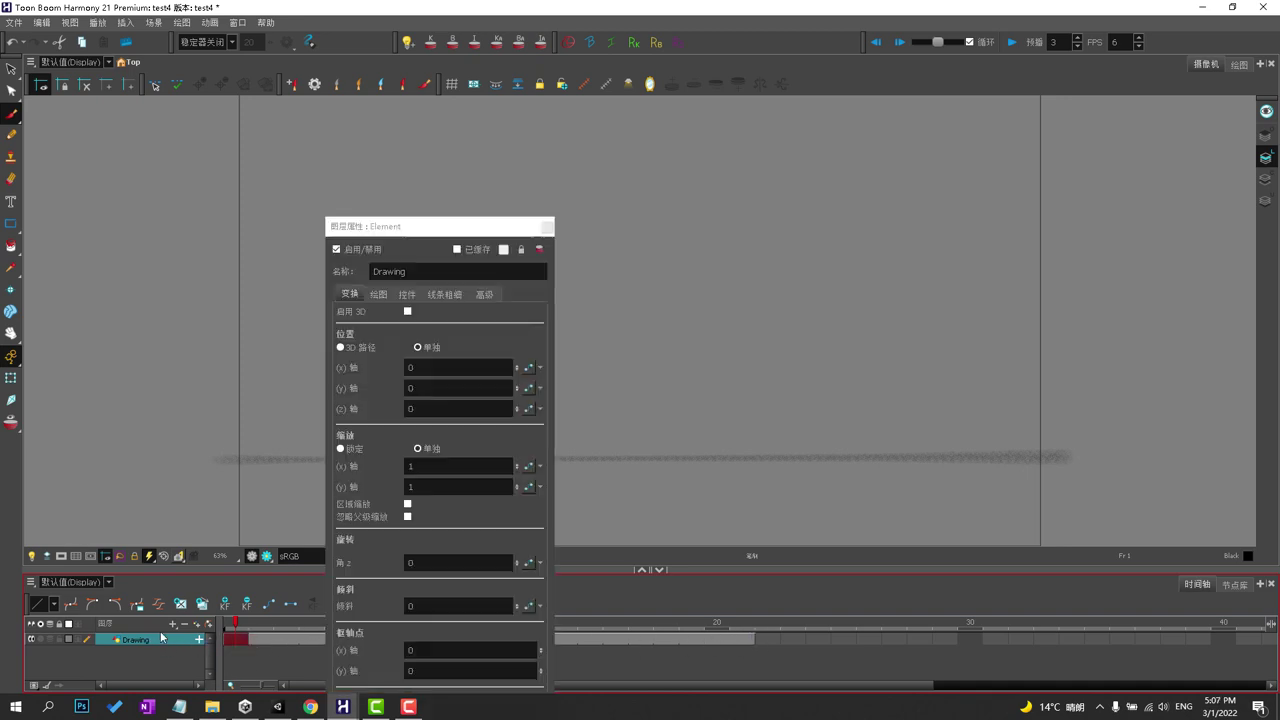
{"action": "left_click", "coordinate": [503, 276]}
{"action": "key", "text": "ctrl+a"}
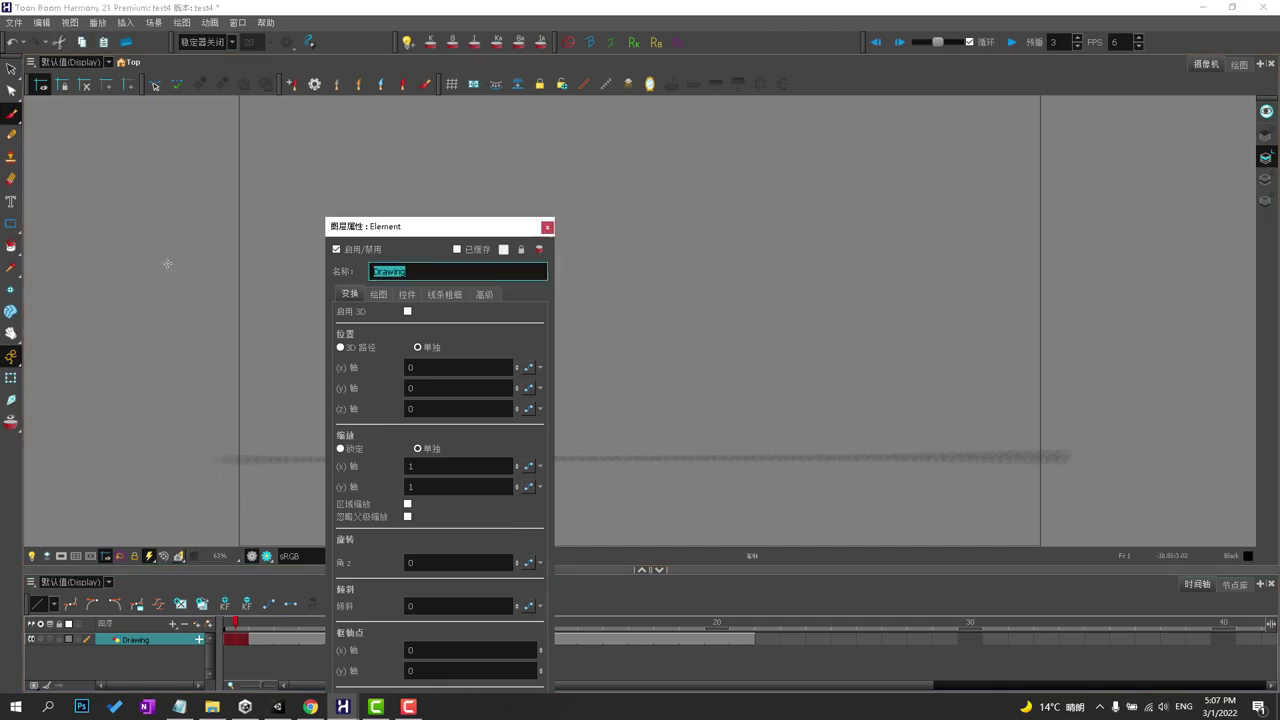
{"action": "type", "text": "floor"}
{"action": "left_click", "coordinate": [547, 228]}
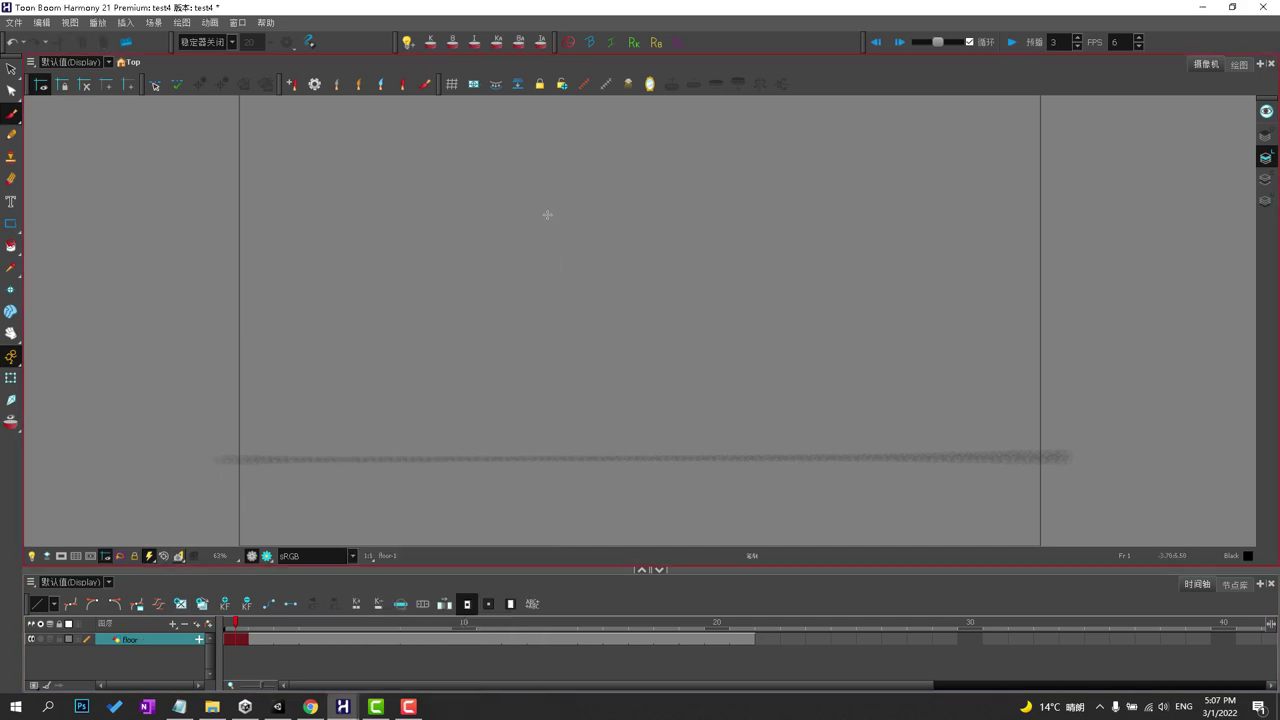
Add a new vector drawing layer named ball above the floor layer.
{"action": "left_click", "coordinate": [172, 623]}
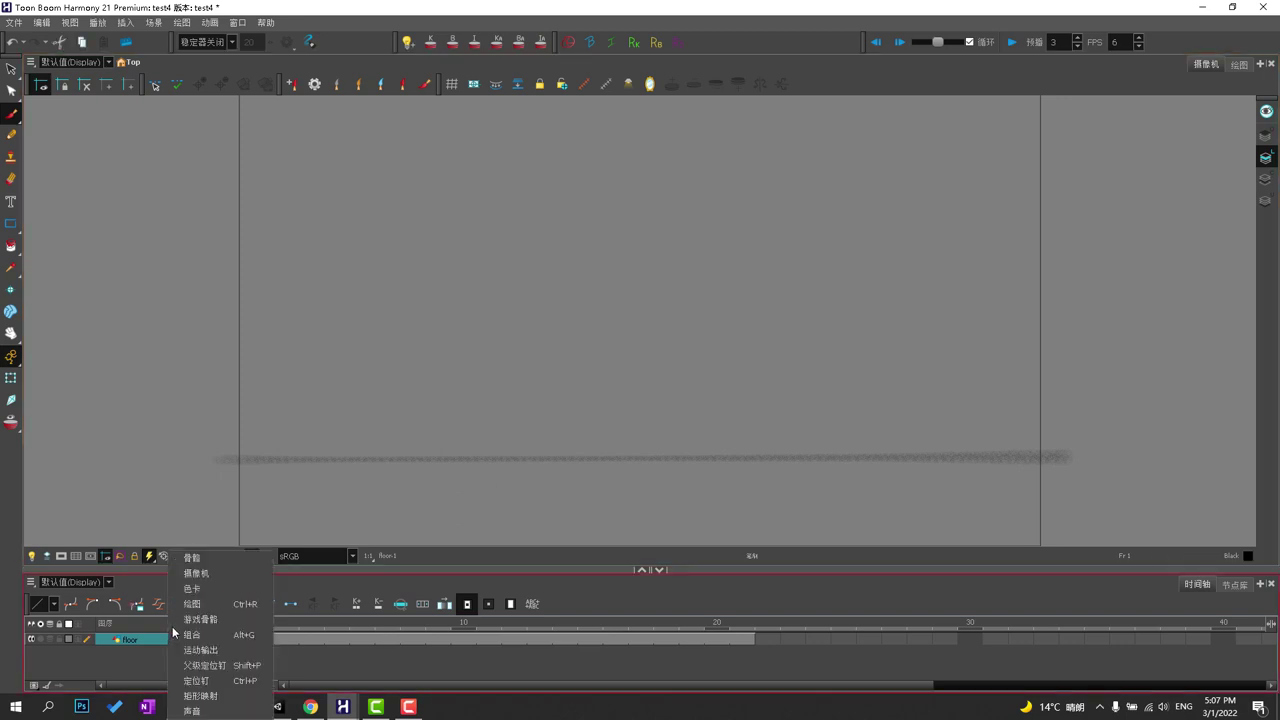
{"action": "left_click", "coordinate": [227, 605]}
{"action": "type", "text": "ball"}
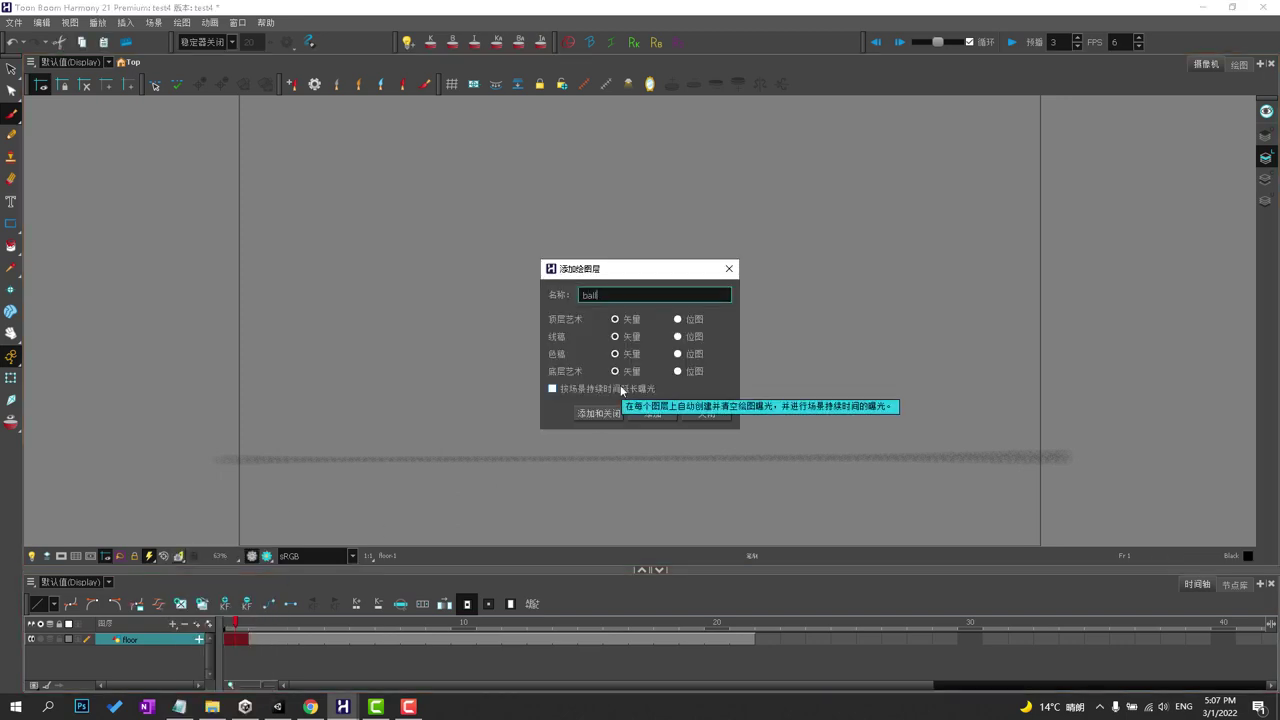
{"action": "key", "text": "Return"}
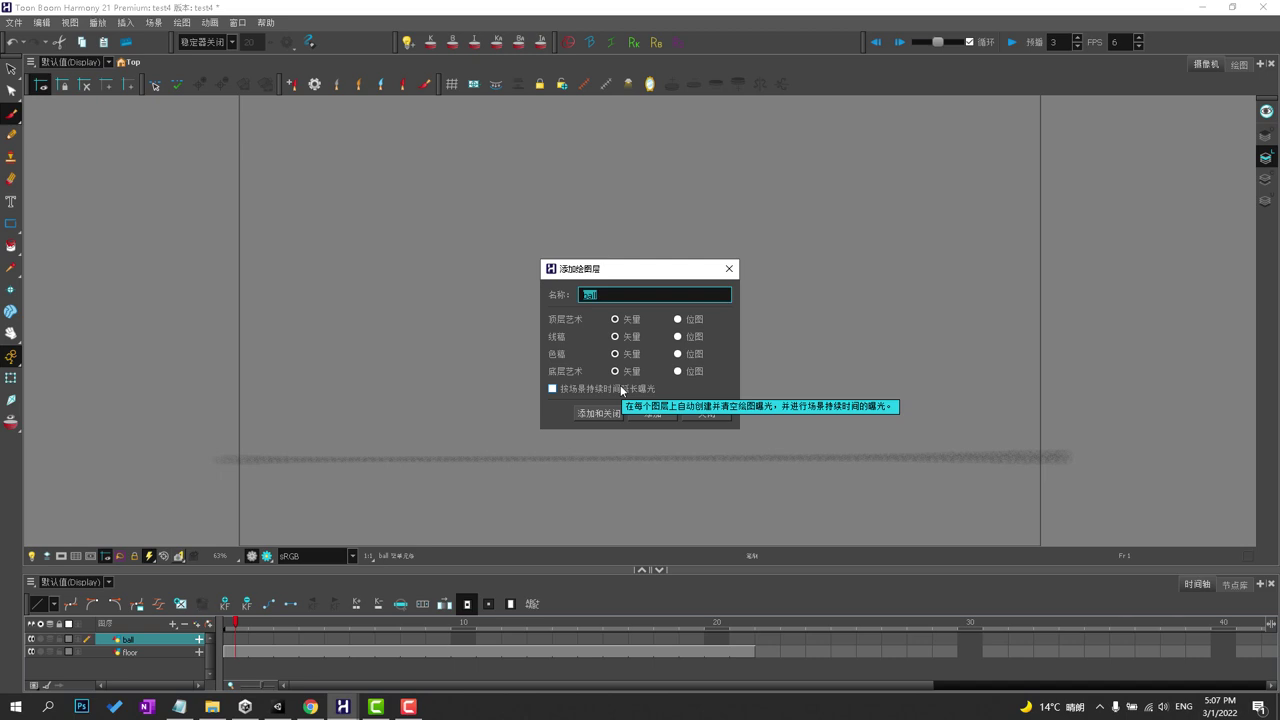
{"action": "left_click", "coordinate": [729, 268]}
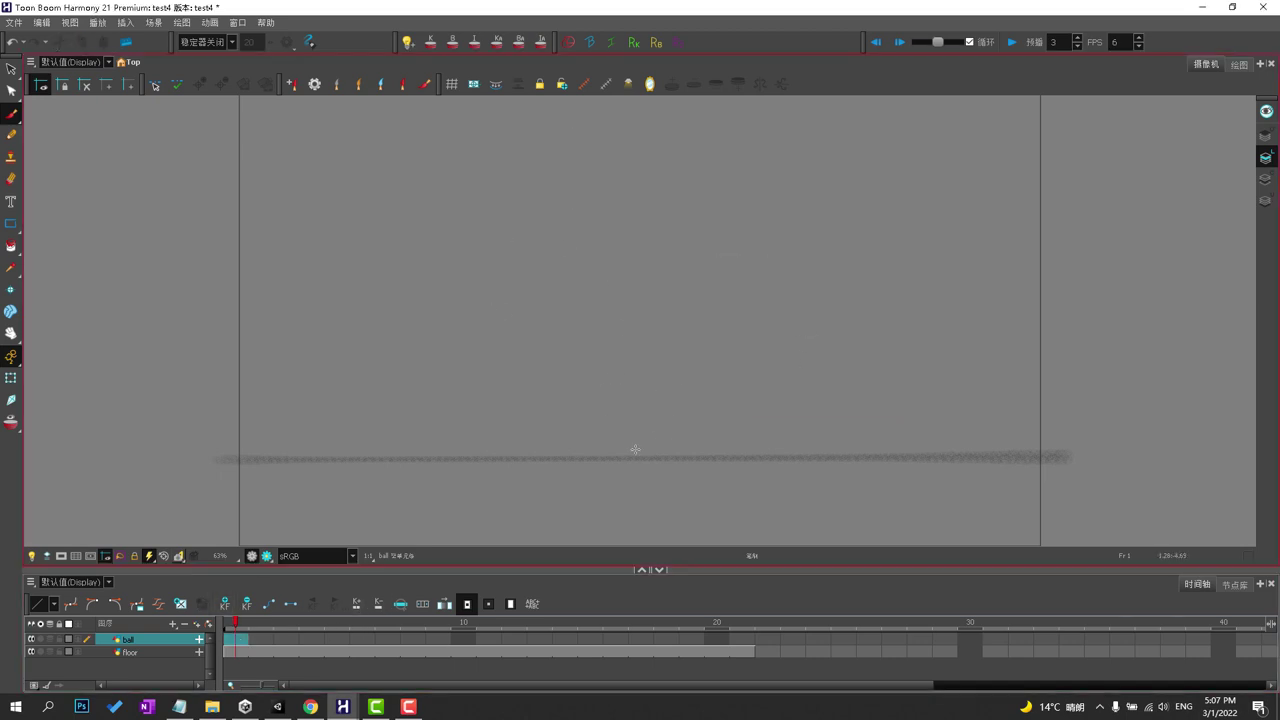
{"action": "mouse_move", "coordinate": [673, 414]}
{"action": "left_mouse_down"}
{"action": "mouse_move", "coordinate": [671, 390]}
{"action": "mouse_move", "coordinate": [591, 394]}
{"action": "mouse_move", "coordinate": [591, 426]}
{"action": "mouse_move", "coordinate": [649, 449]}
{"action": "mouse_move", "coordinate": [648, 389]}
{"action": "left_mouse_up"}
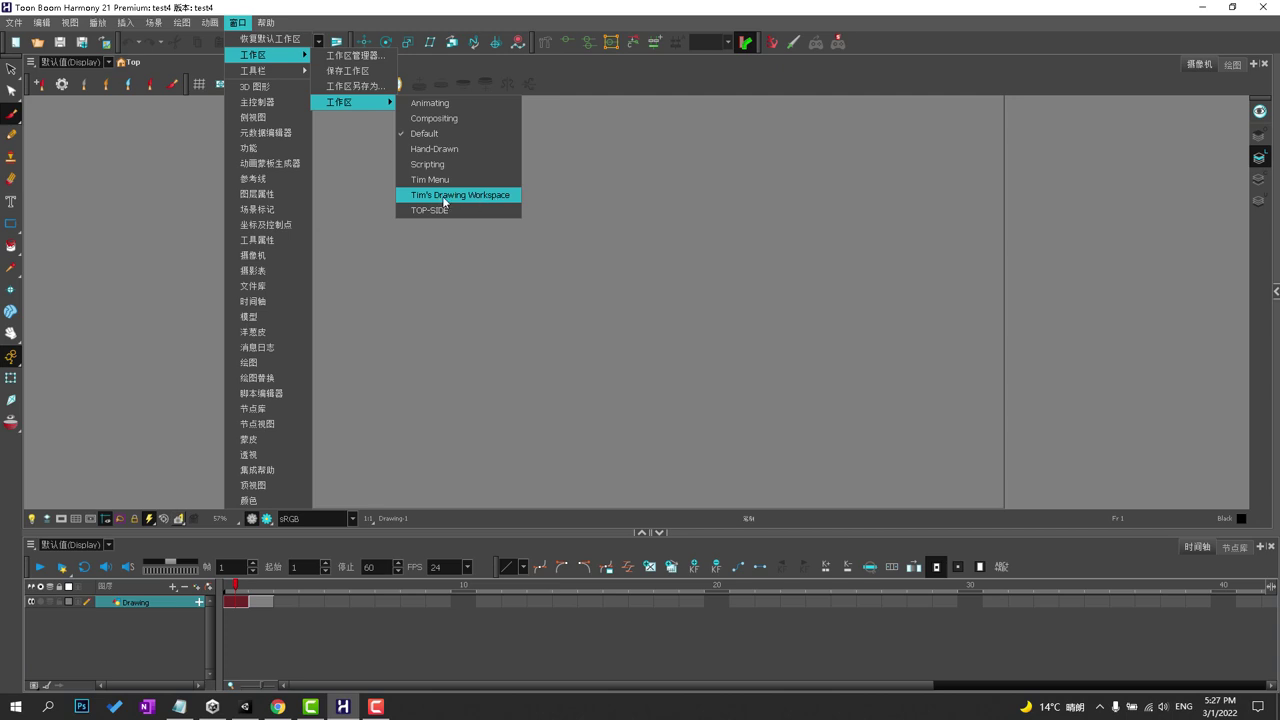
Switch the interface to the workspace Tim's Drawing Workspace.
{"action": "left_click", "coordinate": [481, 196]}
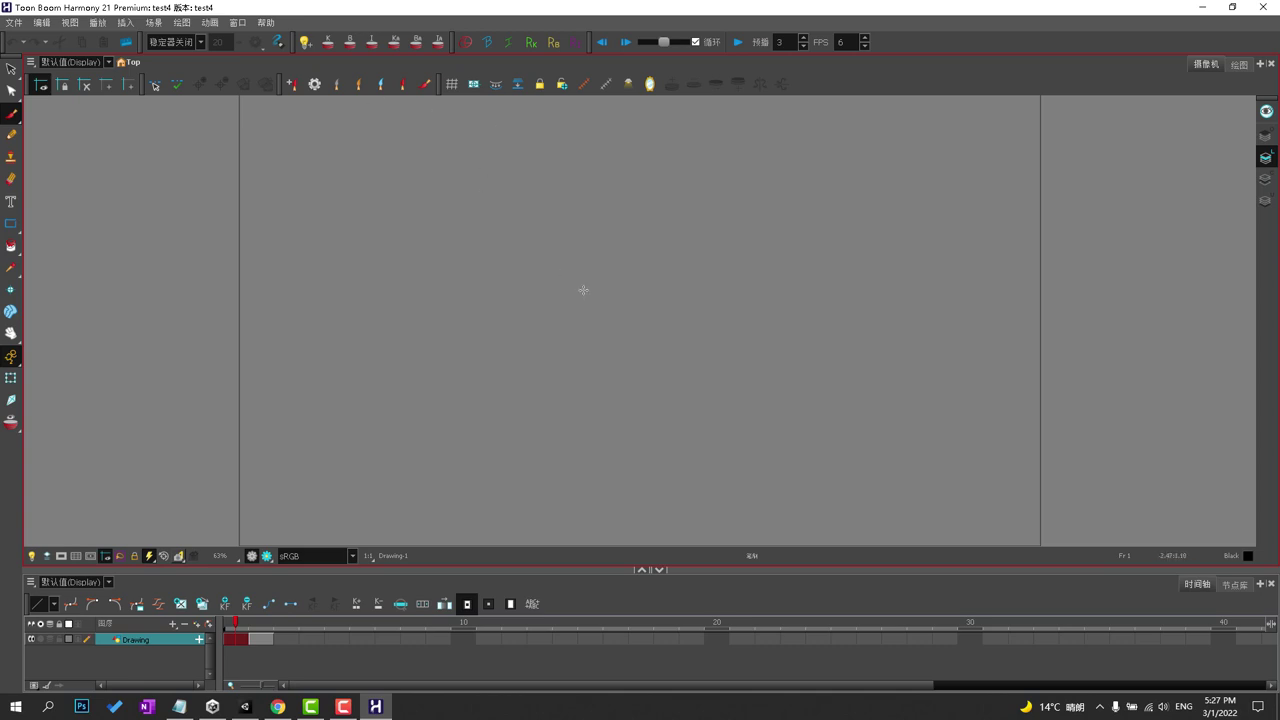
Sketch test circles in black, blue and red with some red scribbles across them, and delete all the strokes.
{"action": "mouse_move", "coordinate": [583, 289]}
{"action": "left_mouse_down"}
{"action": "mouse_move", "coordinate": [737, 291]}
{"action": "mouse_move", "coordinate": [584, 315]}
{"action": "mouse_move", "coordinate": [537, 283]}
{"action": "mouse_move", "coordinate": [517, 312]}
{"action": "mouse_move", "coordinate": [500, 272]}
{"action": "mouse_move", "coordinate": [651, 206]}
{"action": "mouse_move", "coordinate": [539, 243]}
{"action": "left_mouse_up"}
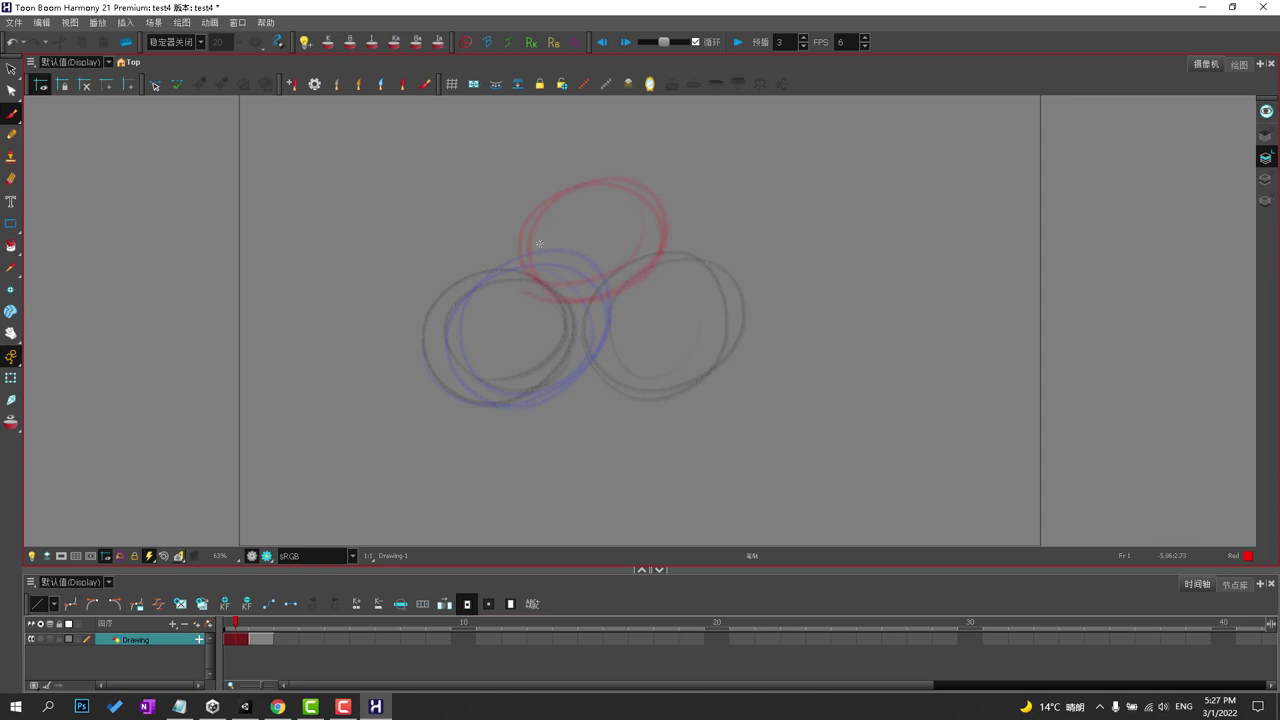
{"action": "mouse_move", "coordinate": [537, 320]}
{"action": "left_mouse_down"}
{"action": "mouse_move", "coordinate": [618, 290]}
{"action": "mouse_move", "coordinate": [585, 305]}
{"action": "left_mouse_up"}
{"action": "mouse_move", "coordinate": [605, 245]}
{"action": "left_mouse_down"}
{"action": "mouse_move", "coordinate": [590, 295]}
{"action": "mouse_move", "coordinate": [640, 285]}
{"action": "mouse_move", "coordinate": [650, 300]}
{"action": "mouse_move", "coordinate": [612, 306]}
{"action": "left_mouse_up"}
{"action": "key", "text": "ctrl+a"}
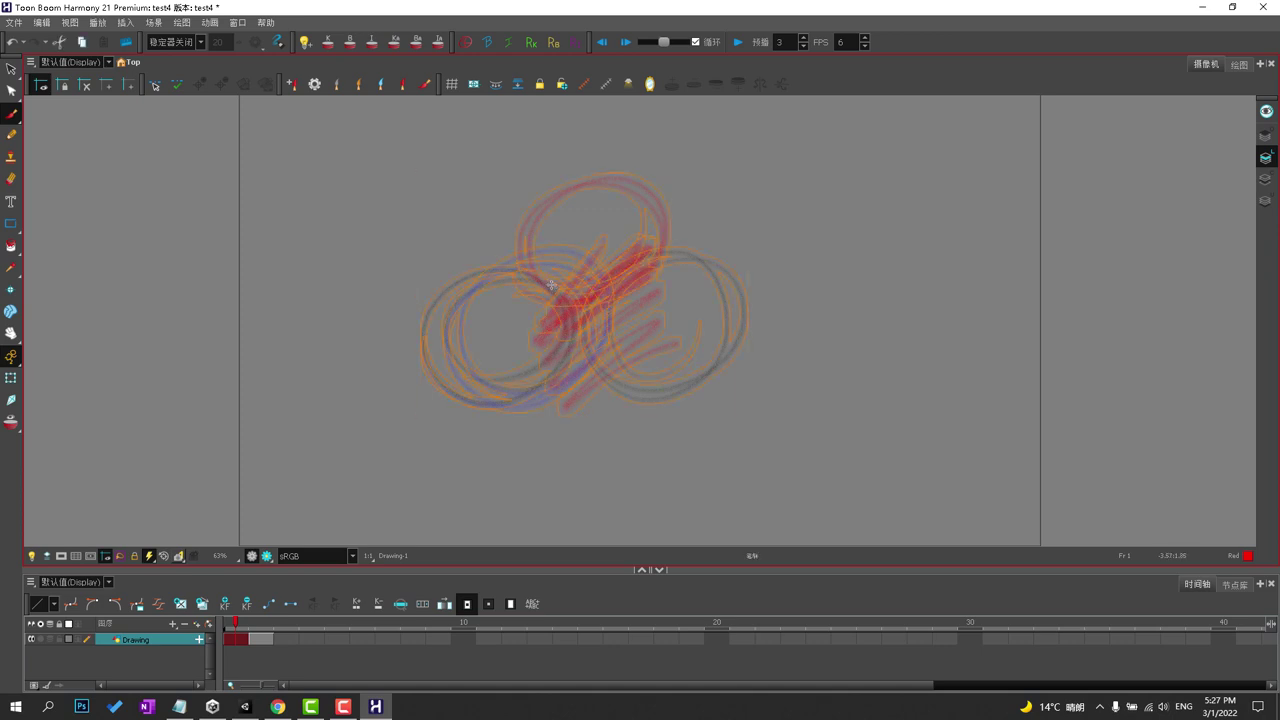
{"action": "key", "text": "Delete"}
Brush two overlapping black test circles in the middle of the canvas and undo them.
{"action": "mouse_move", "coordinate": [534, 285]}
{"action": "left_mouse_down"}
{"action": "mouse_move", "coordinate": [589, 352]}
{"action": "mouse_move", "coordinate": [614, 340]}
{"action": "mouse_move", "coordinate": [590, 366]}
{"action": "mouse_move", "coordinate": [639, 337]}
{"action": "mouse_move", "coordinate": [674, 293]}
{"action": "left_mouse_up"}
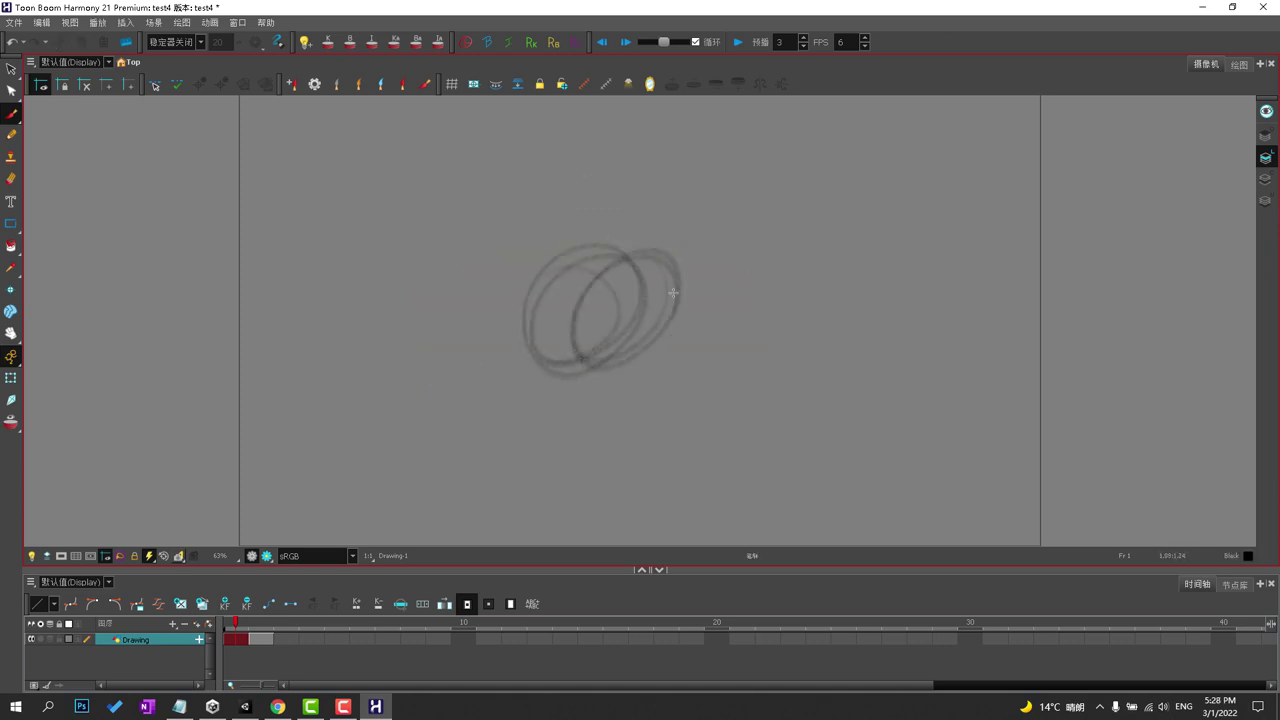
{"action": "key", "text": "ctrl+z"}
{"action": "key", "text": "ctrl+z"}
{"action": "left_click", "coordinate": [11, 421]}
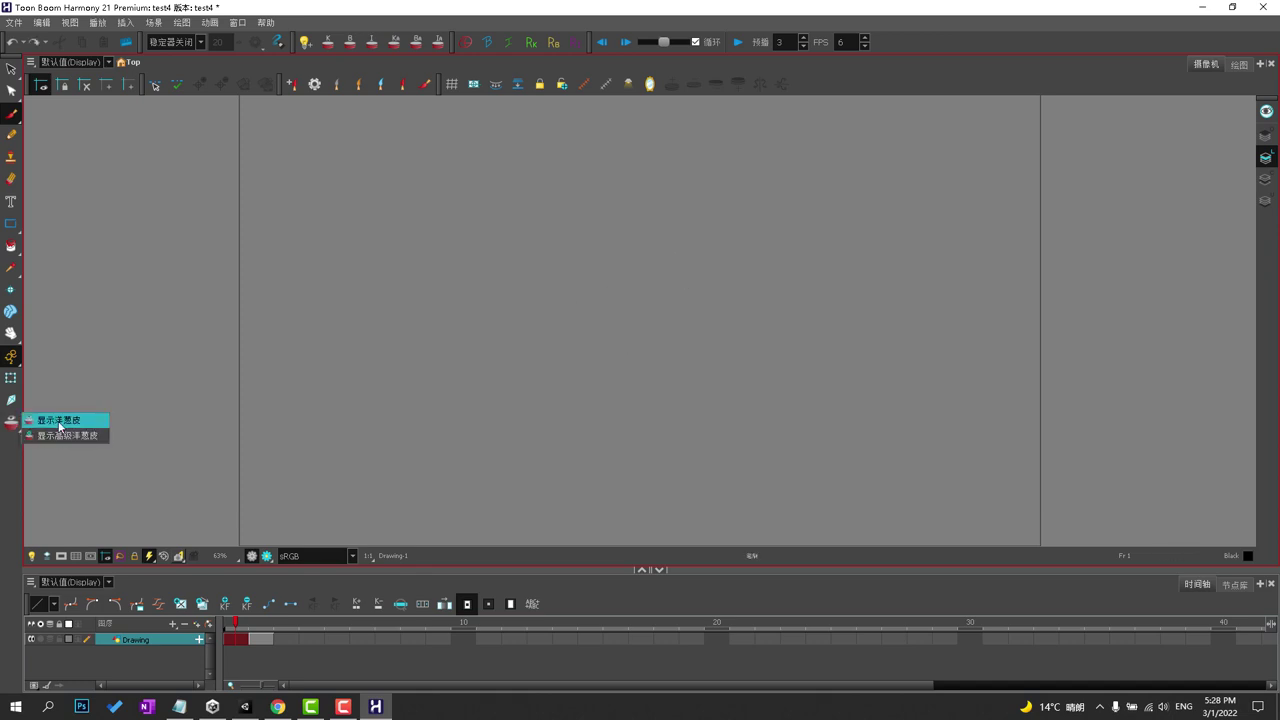
{"action": "left_click", "coordinate": [14, 471]}
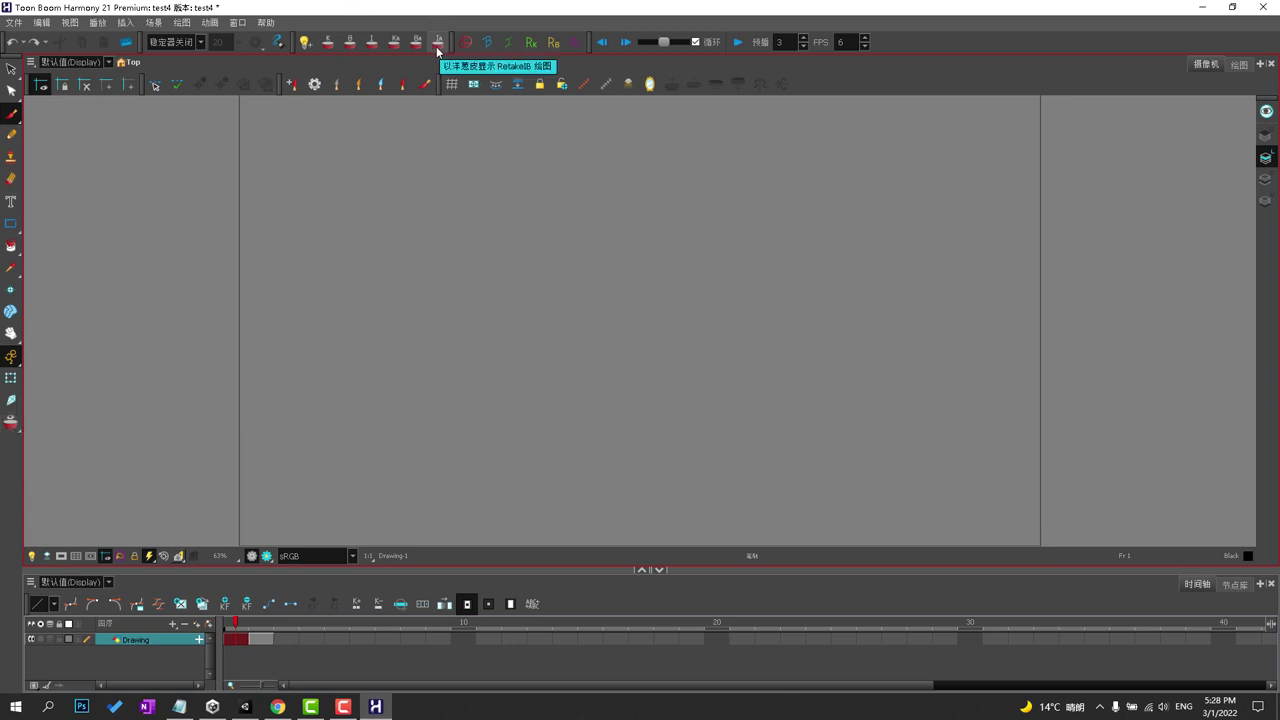
Float the coloured drawing-marker toolbar over the canvas and dock it back between the onion-skin and playback toolbars.
{"action": "mouse_move", "coordinate": [291, 47]}
{"action": "left_mouse_down"}
{"action": "mouse_move", "coordinate": [280, 266]}
{"action": "mouse_move", "coordinate": [57, 432]}
{"action": "mouse_move", "coordinate": [100, 410]}
{"action": "mouse_move", "coordinate": [87, 424]}
{"action": "mouse_move", "coordinate": [135, 428]}
{"action": "mouse_move", "coordinate": [140, 416]}
{"action": "mouse_move", "coordinate": [90, 435]}
{"action": "mouse_move", "coordinate": [80, 432]}
{"action": "mouse_move", "coordinate": [100, 432]}
{"action": "mouse_move", "coordinate": [40, 433]}
{"action": "mouse_move", "coordinate": [378, 107]}
{"action": "mouse_move", "coordinate": [362, 82]}
{"action": "mouse_move", "coordinate": [300, 61]}
{"action": "mouse_move", "coordinate": [300, 45]}
{"action": "left_mouse_up"}
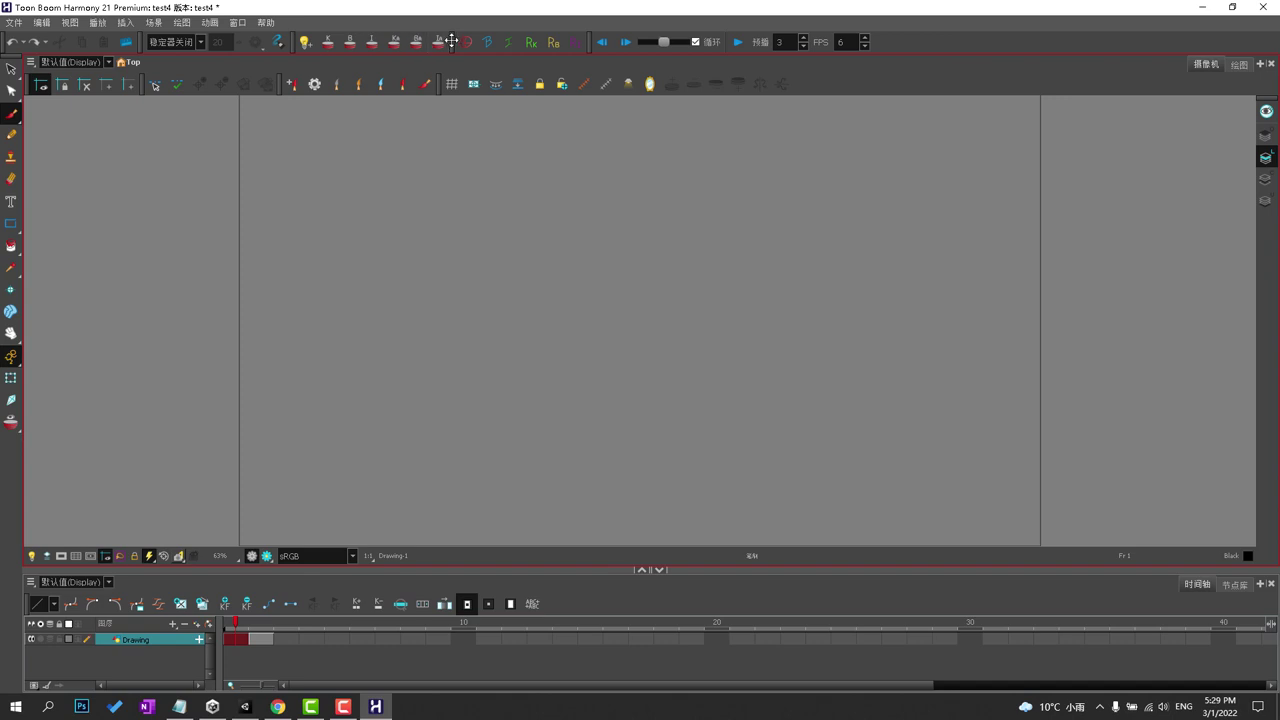
{"action": "left_click_drag", "start_coordinate": [452, 41], "coordinate": [281, 376]}
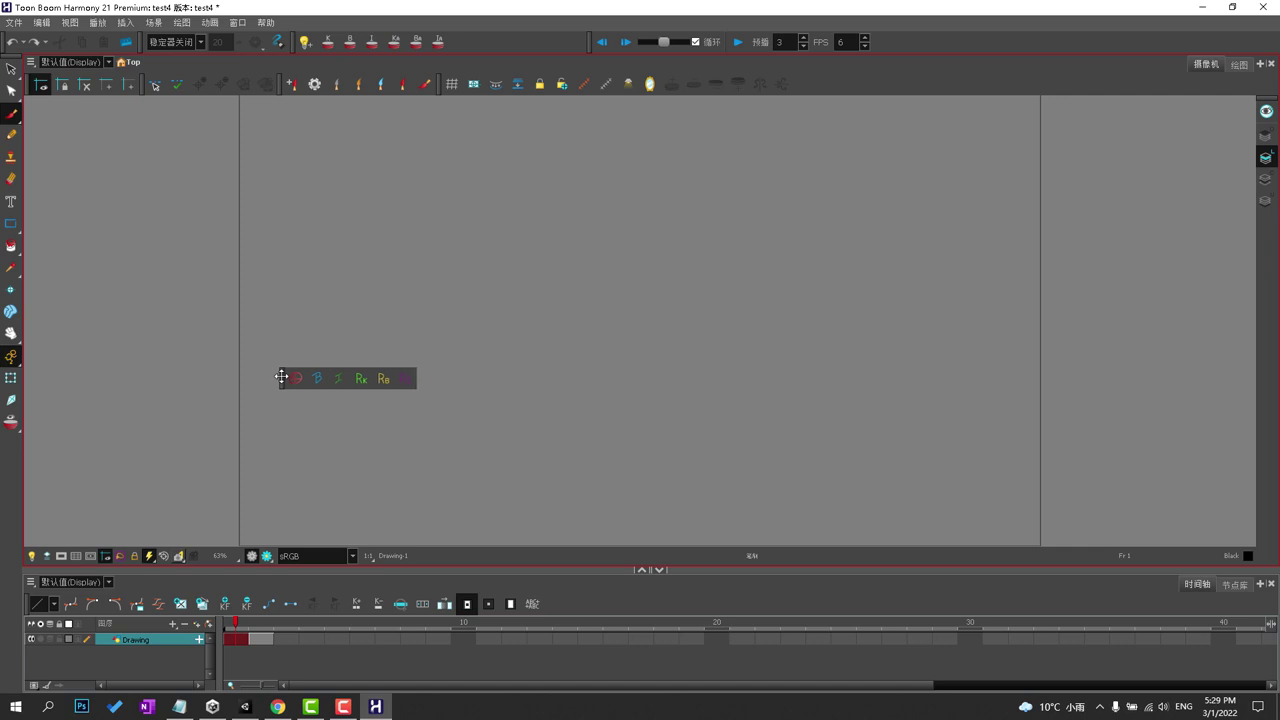
{"action": "left_click_drag", "start_coordinate": [282, 376], "coordinate": [501, 46]}
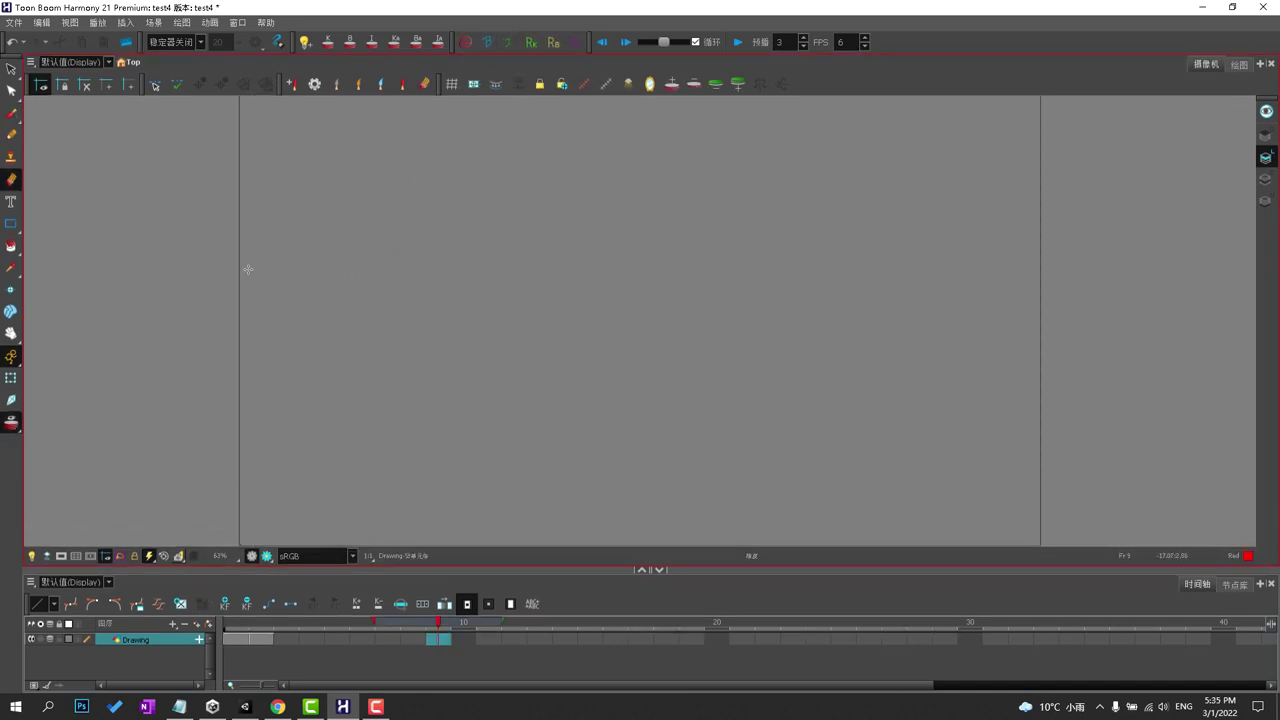
Switch to the Brush tool, extend the first drawing's exposure along the timeline and clear frame 21 so it ends at frame 20.
{"action": "key", "text": "alt+b"}
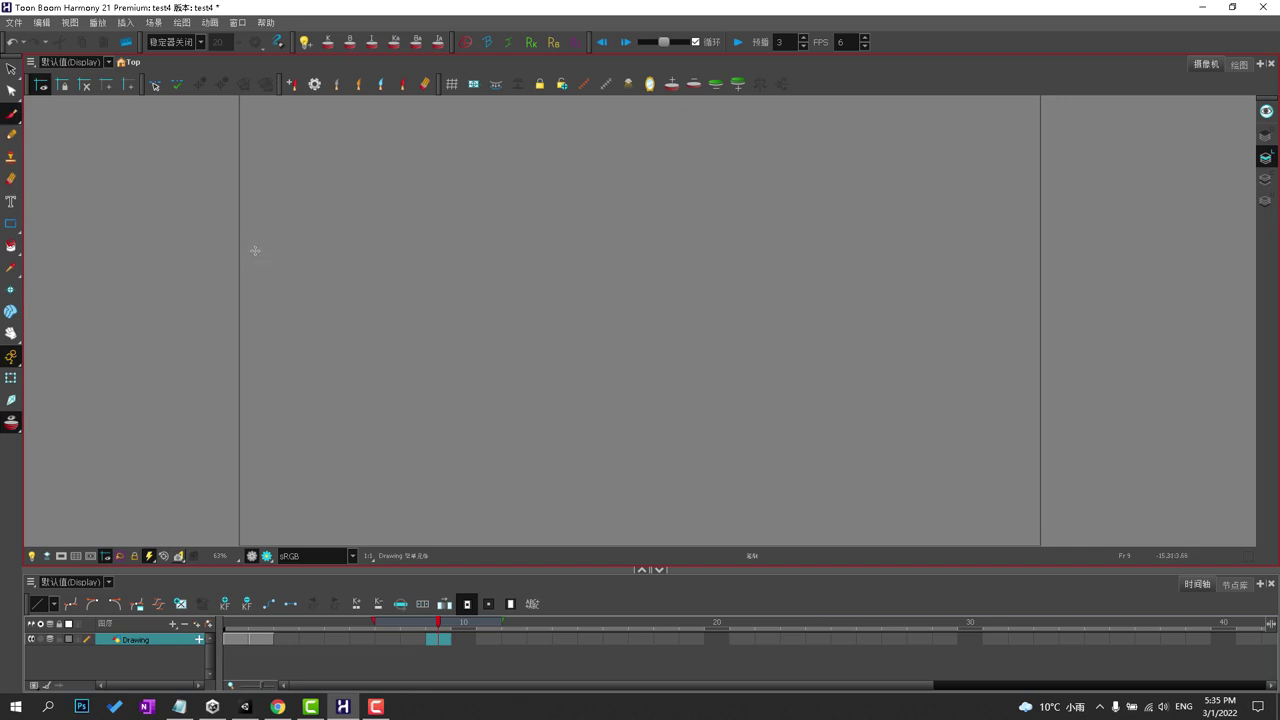
{"action": "left_click", "coordinate": [238, 638]}
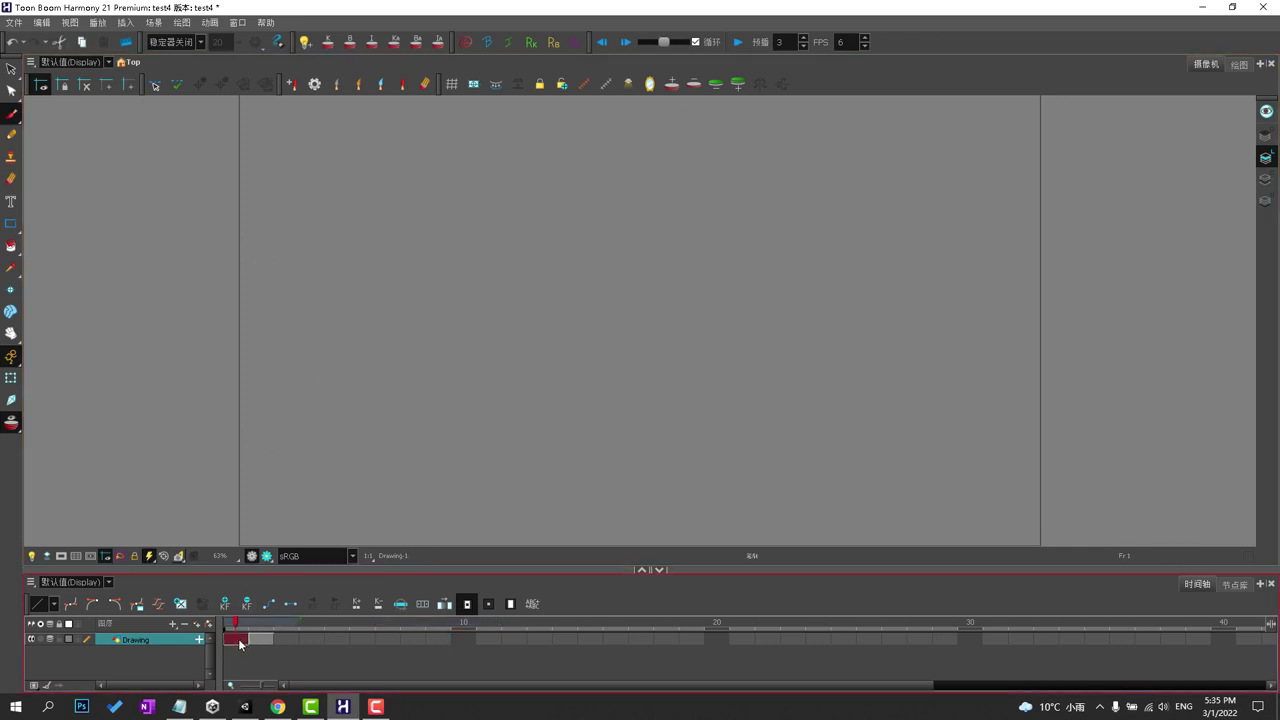
{"action": "mouse_move", "coordinate": [259, 640]}
{"action": "left_mouse_down"}
{"action": "mouse_move", "coordinate": [455, 640]}
{"action": "mouse_move", "coordinate": [733, 595]}
{"action": "mouse_move", "coordinate": [741, 633]}
{"action": "left_mouse_up"}
{"action": "left_click", "coordinate": [741, 638]}
{"action": "key", "text": "Delete"}
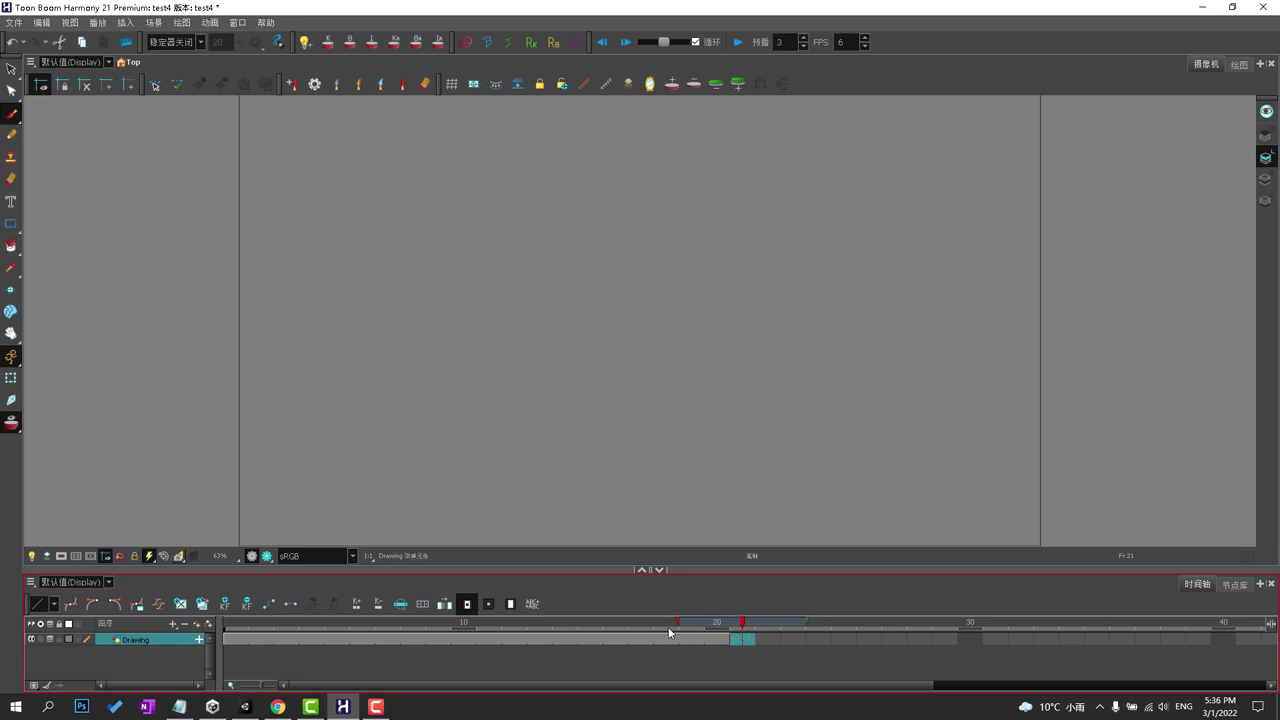
Brush a long horizontal ground line across the camera frame on frame 1 and rename the layer as floor.
{"action": "left_click", "coordinate": [237, 638]}
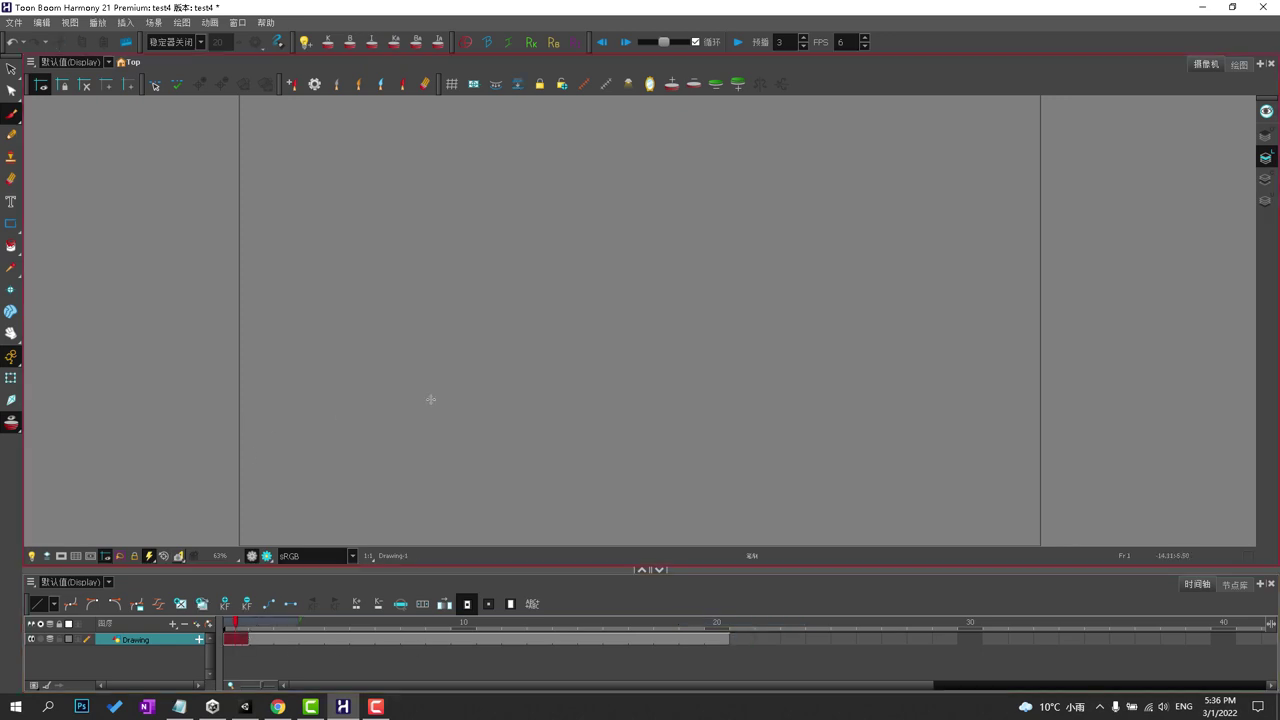
{"action": "mouse_move", "coordinate": [254, 437]}
{"action": "left_mouse_down"}
{"action": "mouse_move", "coordinate": [514, 424]}
{"action": "mouse_move", "coordinate": [1036, 435]}
{"action": "left_mouse_up"}
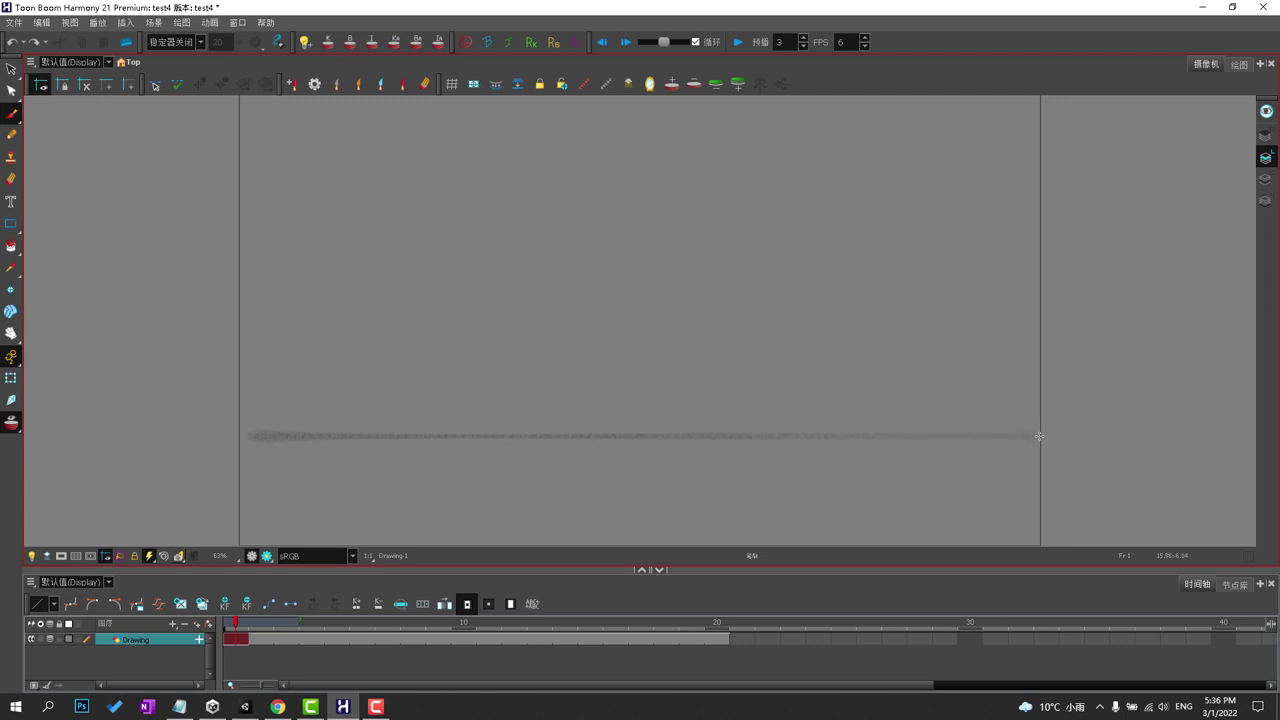
{"action": "double_click", "coordinate": [143, 637]}
{"action": "type", "text": "Bo"}
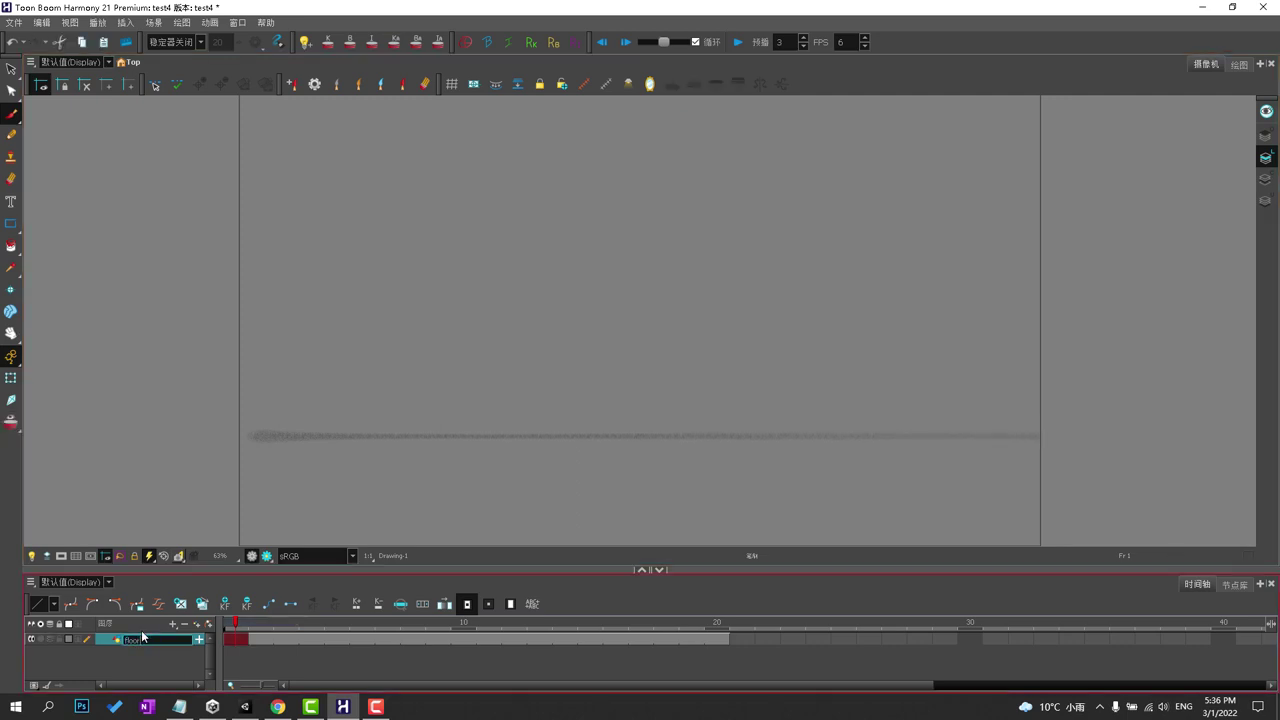
{"action": "key", "text": "Return"}
Add one vector drawing layer named ball above the floor layer and close the add-layer dialog.
{"action": "left_click", "coordinate": [172, 623]}
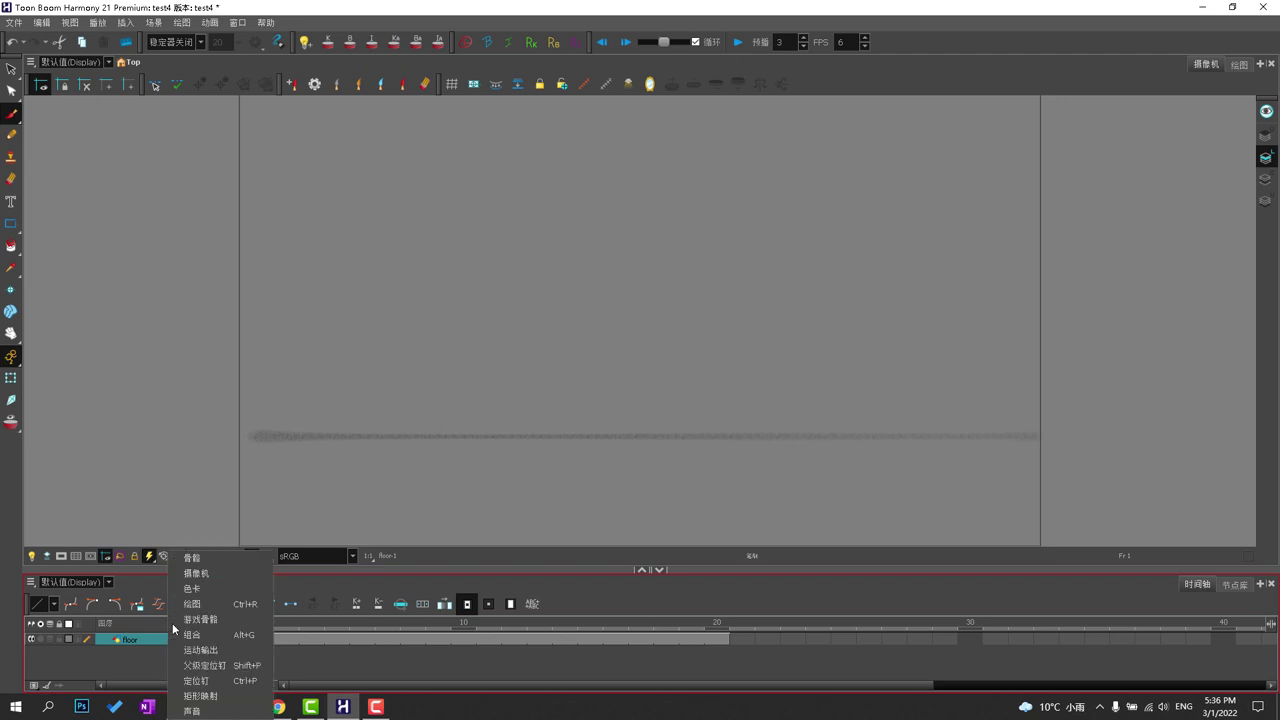
{"action": "left_click", "coordinate": [192, 604]}
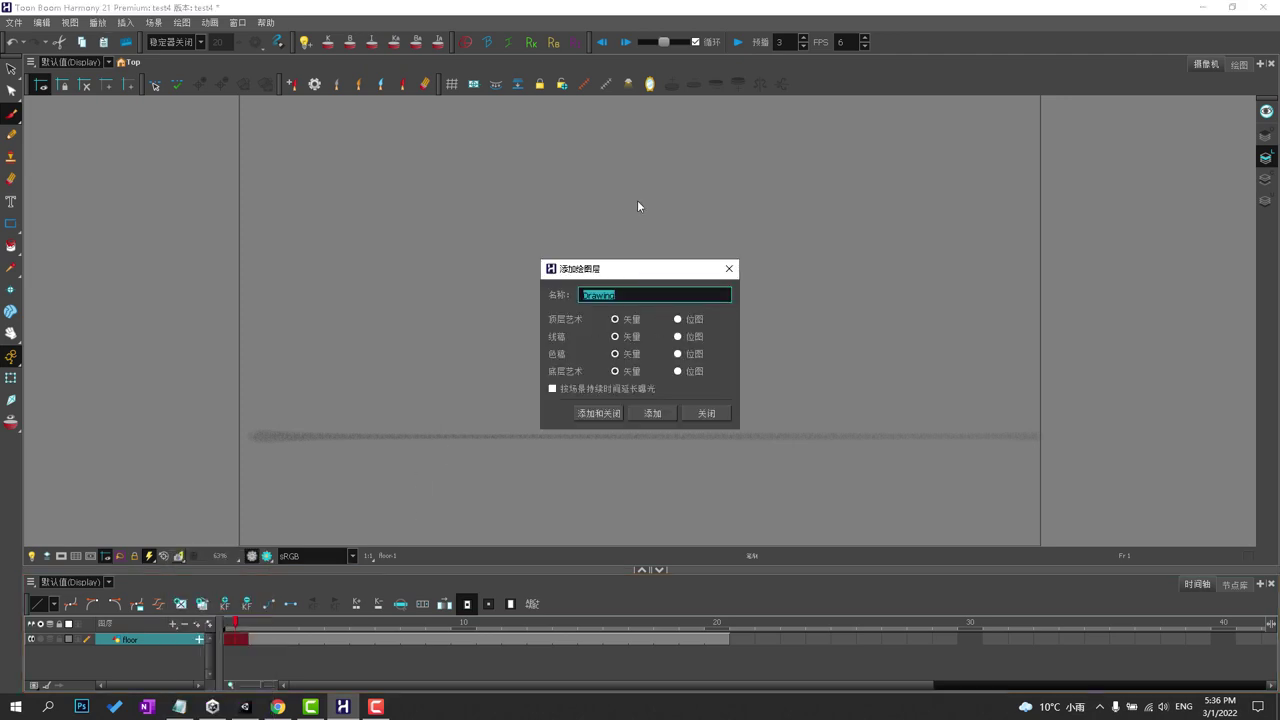
{"action": "type", "text": "ball"}
{"action": "key", "text": "Return"}
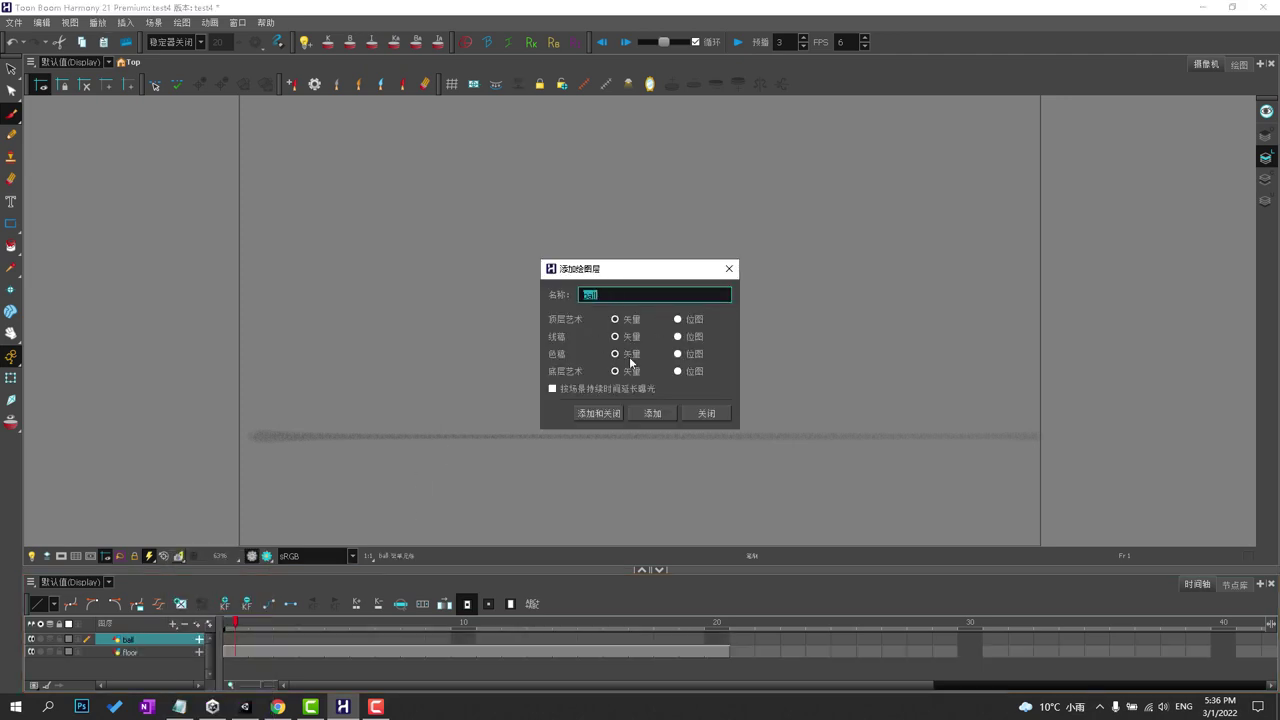
{"action": "left_click", "coordinate": [729, 268]}
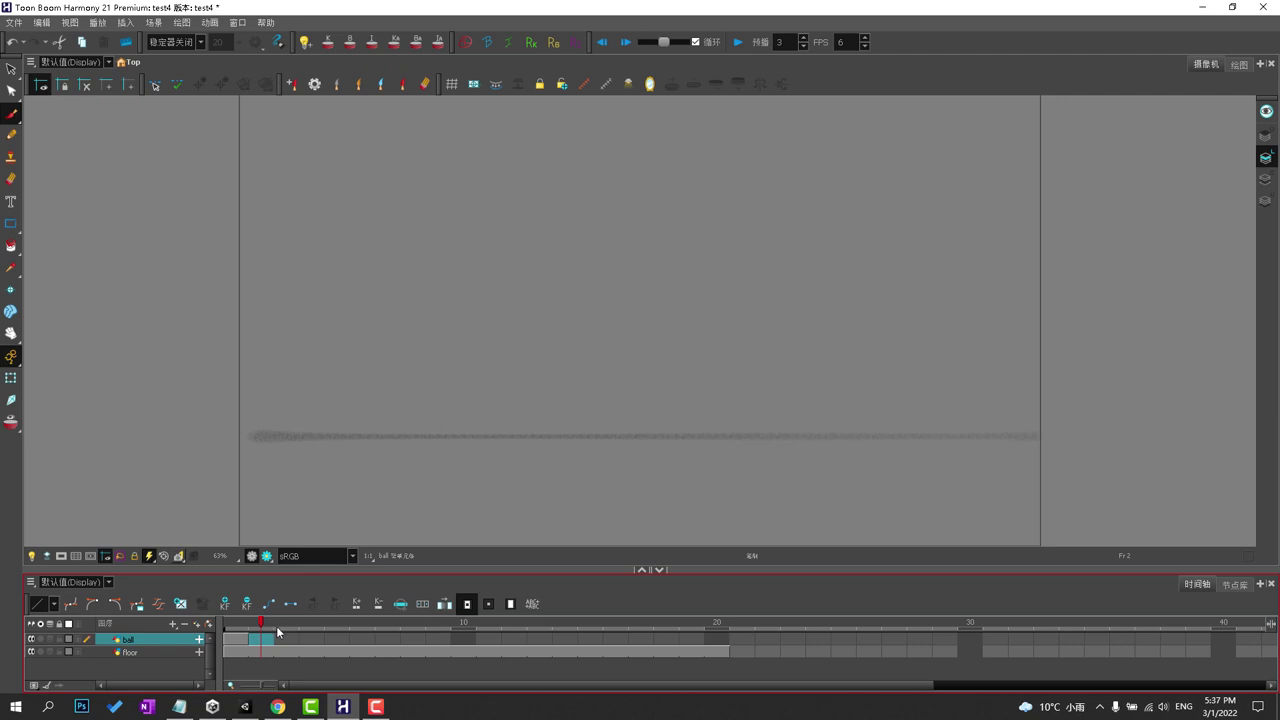
Create empty drawings on frames 1 and 2 of the ball layer.
{"action": "key", "text": "alt+shift+r"}
{"action": "left_click", "coordinate": [268, 640]}
{"action": "key", "text": "alt+shift+r"}
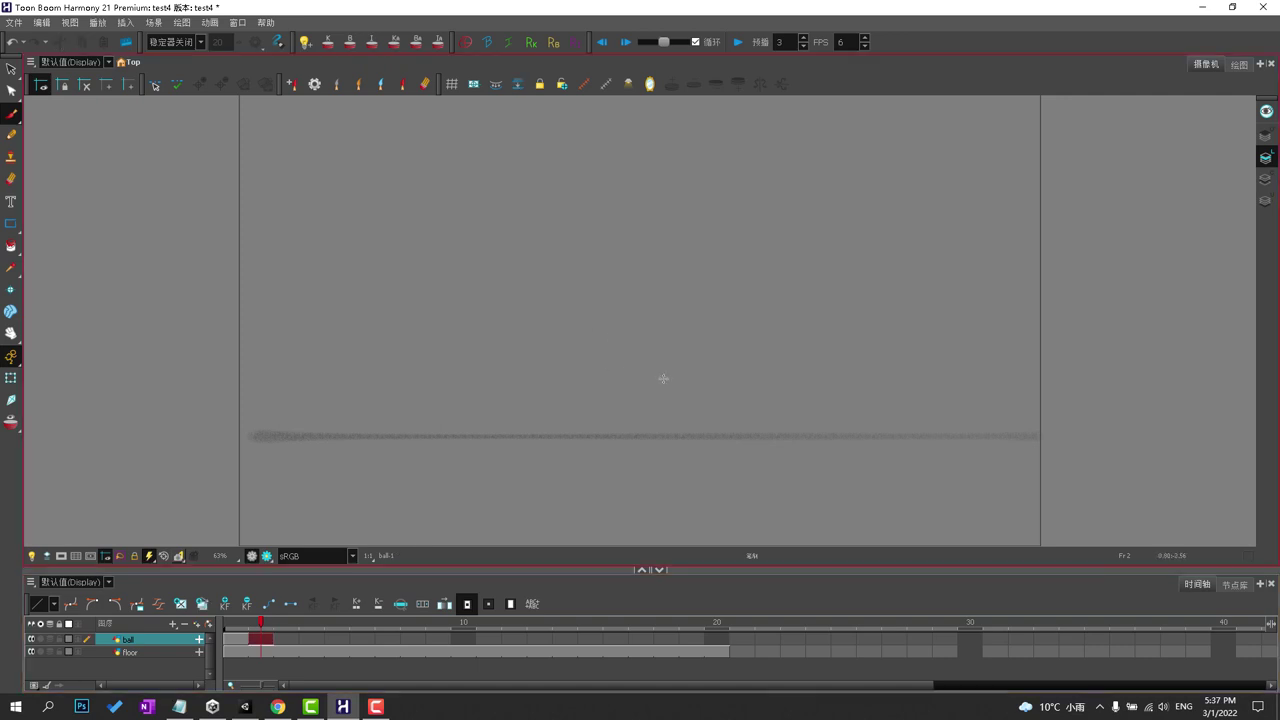
Brush a round ball outline resting on the ground line near the centre of the camera frame and clean up its contour.
{"action": "left_click_drag", "start_coordinate": [646, 414], "coordinate": [654, 417]}
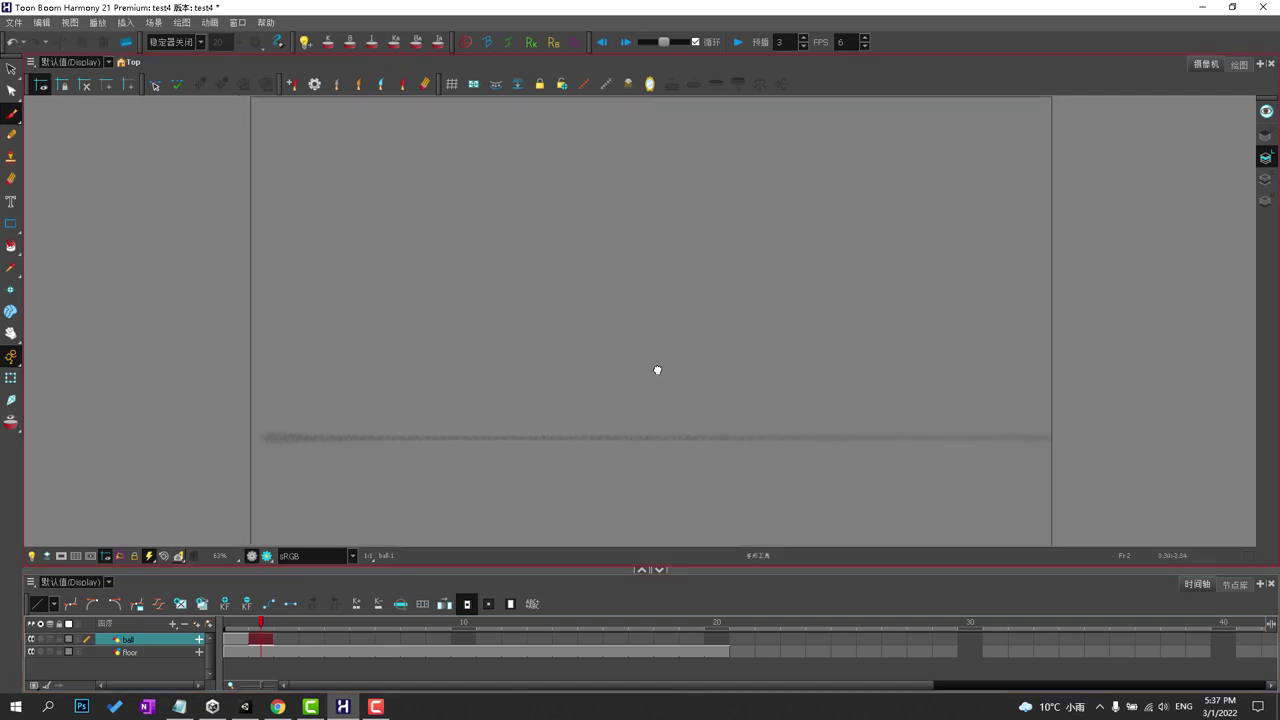
{"action": "left_click_drag", "start_coordinate": [657, 370], "coordinate": [659, 371]}
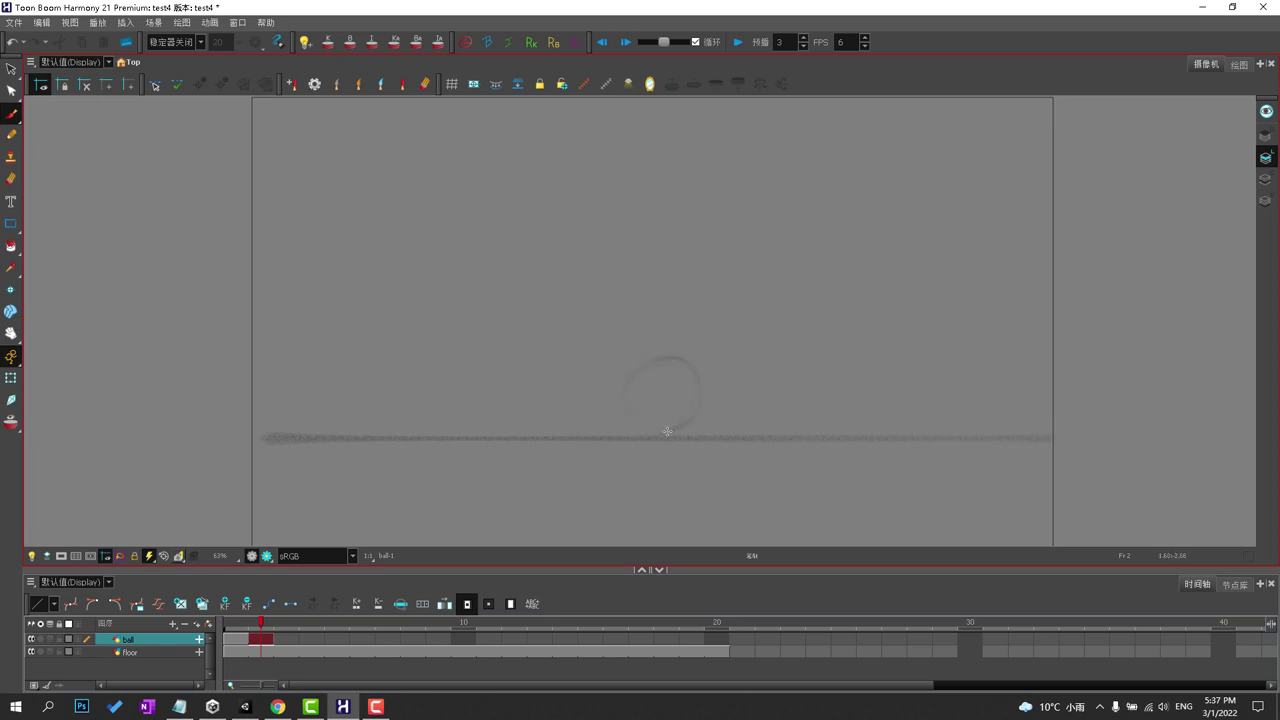
{"action": "mouse_move", "coordinate": [667, 432]}
{"action": "left_mouse_down"}
{"action": "mouse_move", "coordinate": [700, 364]}
{"action": "mouse_move", "coordinate": [634, 371]}
{"action": "mouse_move", "coordinate": [639, 388]}
{"action": "mouse_move", "coordinate": [656, 361]}
{"action": "left_mouse_up"}
{"action": "left_click_drag", "start_coordinate": [623, 385], "coordinate": [680, 355]}
{"action": "key", "text": "alt+e"}
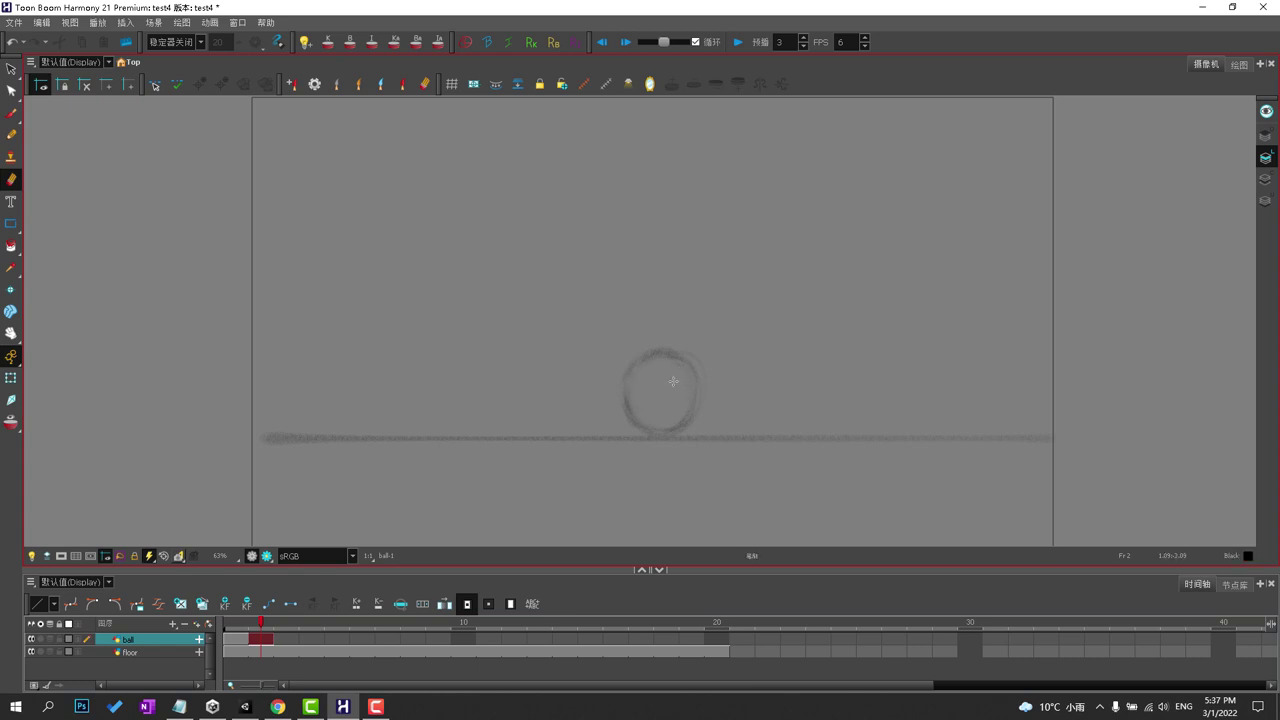
{"action": "key", "text": "alt+b"}
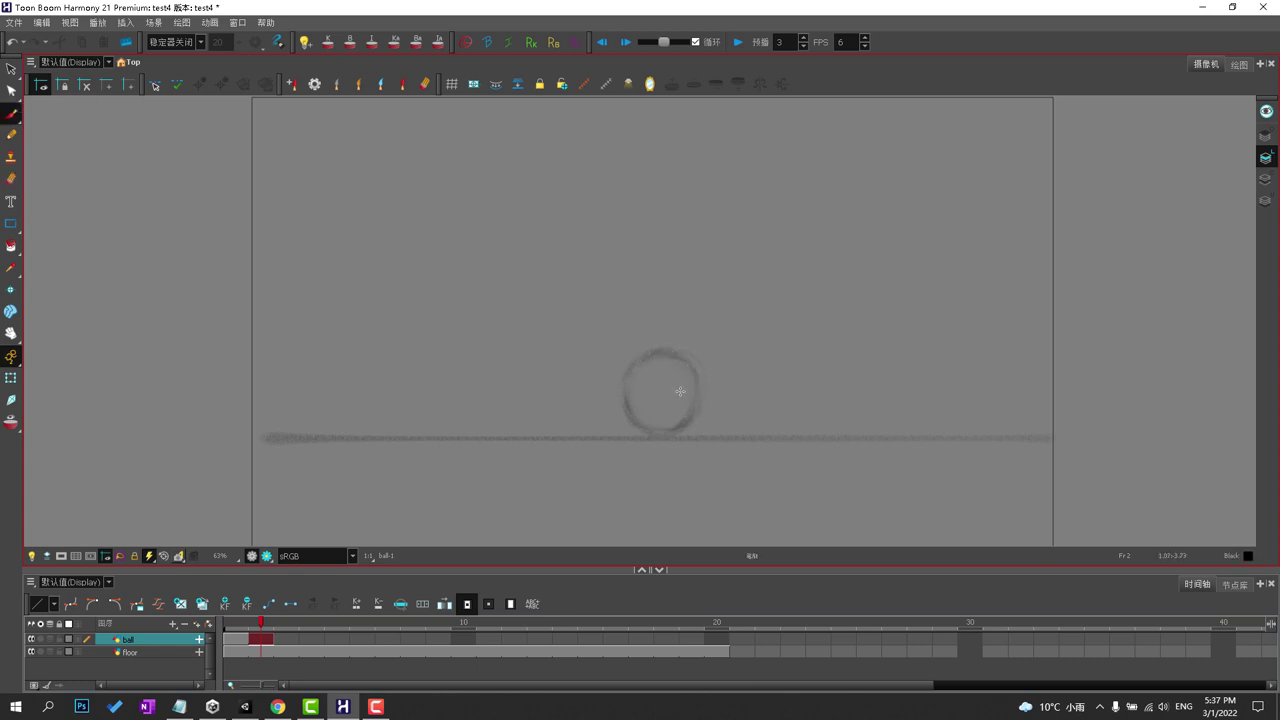
{"action": "key", "text": "e"}
{"action": "left_click_drag", "start_coordinate": [640, 380], "coordinate": [625, 405]}
{"action": "key", "text": "ctrl+z"}
{"action": "key", "text": "space"}
{"action": "left_click_drag", "start_coordinate": [636, 348], "coordinate": [606, 420]}
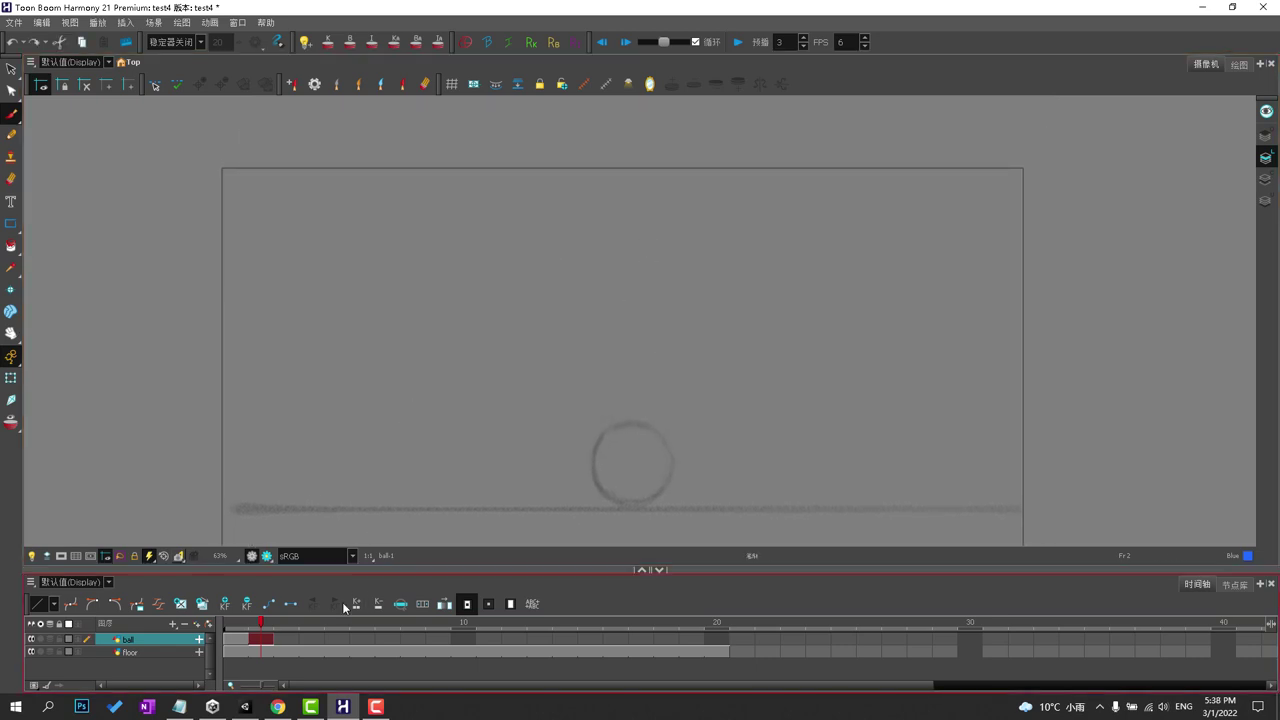
{"action": "left_click", "coordinate": [237, 639]}
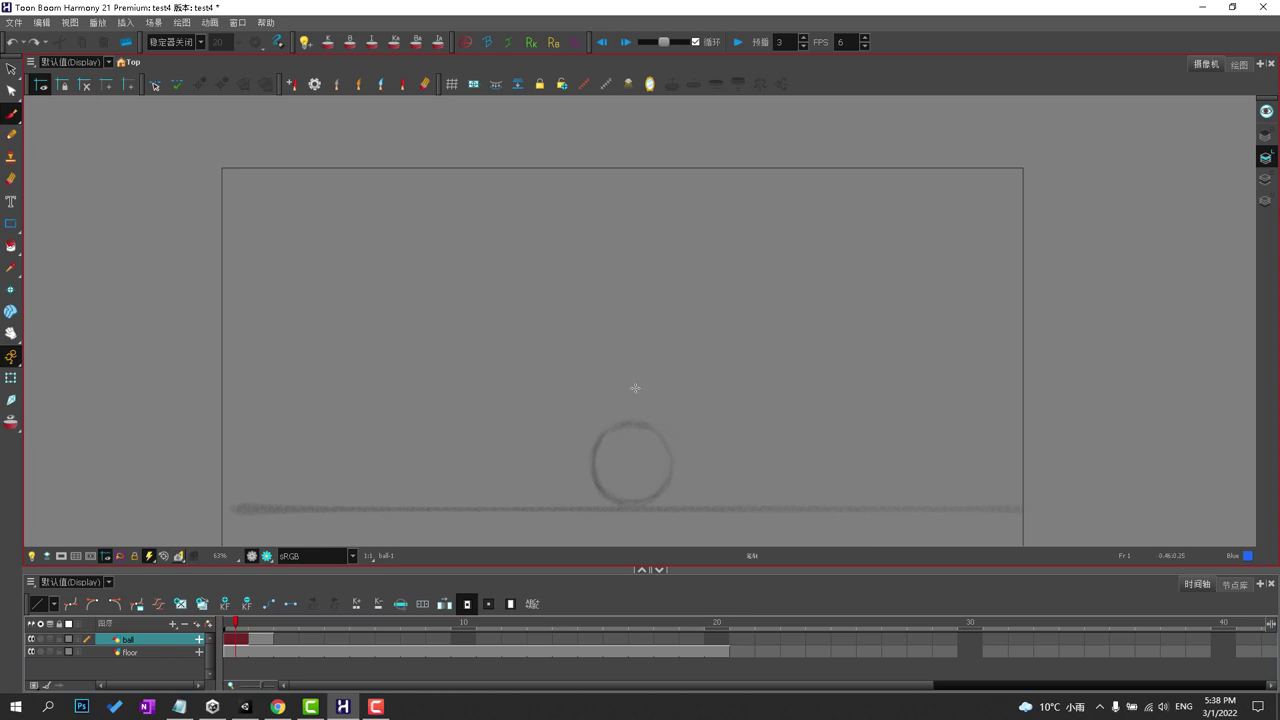
{"action": "left_click_drag", "start_coordinate": [628, 380], "coordinate": [627, 190]}
{"action": "key", "text": "ctrl+z"}
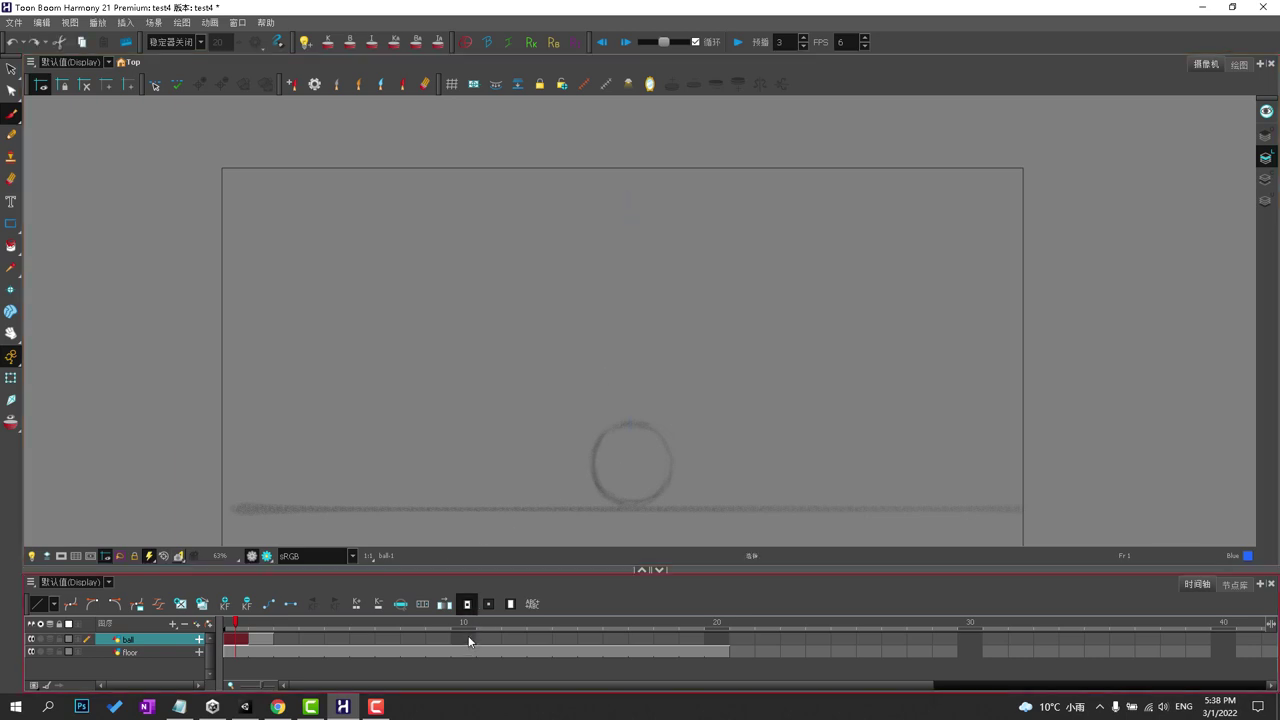
Extend the ball layer's exposure to frame 20 and brush a vertical blue guide line from the ball's centre towards the camera frame's upper edge.
{"action": "mouse_move", "coordinate": [277, 647]}
{"action": "left_mouse_down"}
{"action": "mouse_move", "coordinate": [661, 621]}
{"action": "mouse_move", "coordinate": [728, 639]}
{"action": "left_mouse_up"}
{"action": "left_click", "coordinate": [232, 638]}
{"action": "left_click_drag", "start_coordinate": [632, 458], "coordinate": [626, 186]}
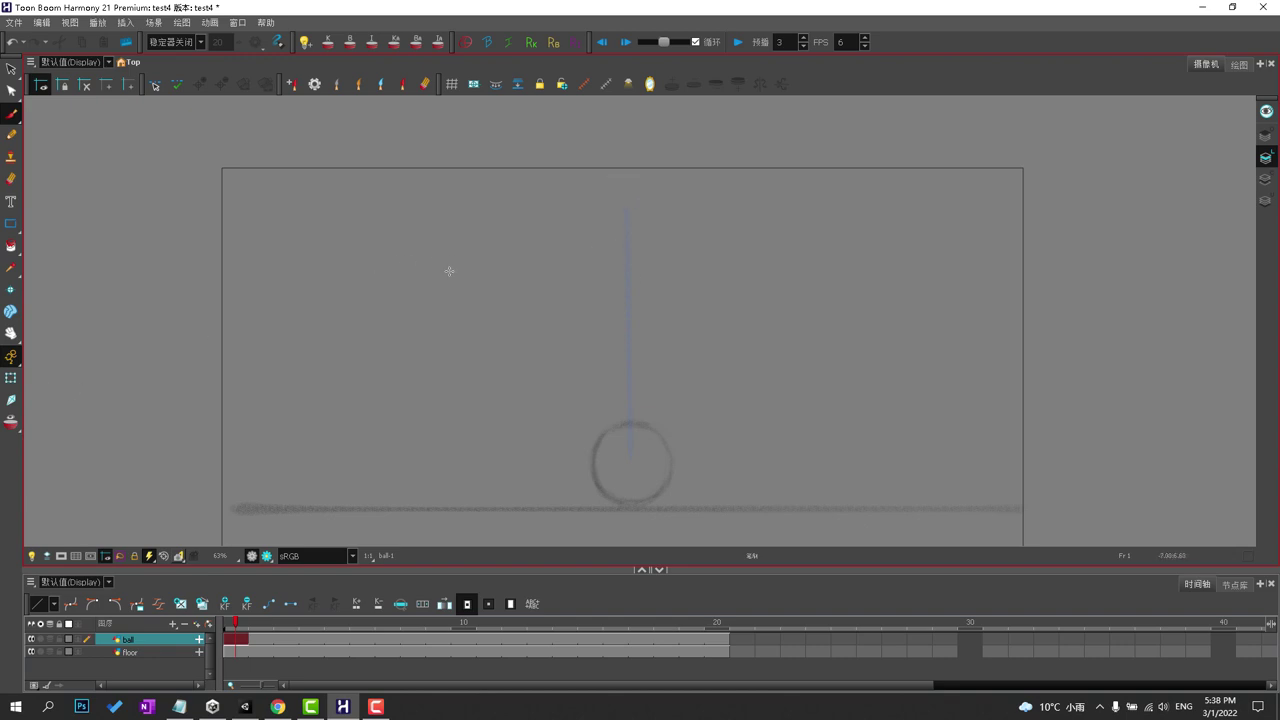
Select the ball on the ground line and place a copy of it at the upper end of the vertical guide line.
{"action": "left_click", "coordinate": [11, 69]}
{"action": "mouse_move", "coordinate": [554, 440]}
{"action": "left_mouse_down"}
{"action": "mouse_move", "coordinate": [631, 467]}
{"action": "mouse_move", "coordinate": [588, 178]}
{"action": "mouse_move", "coordinate": [592, 199]}
{"action": "mouse_move", "coordinate": [640, 180]}
{"action": "mouse_move", "coordinate": [730, 251]}
{"action": "left_mouse_up"}
{"action": "left_click", "coordinate": [700, 286]}
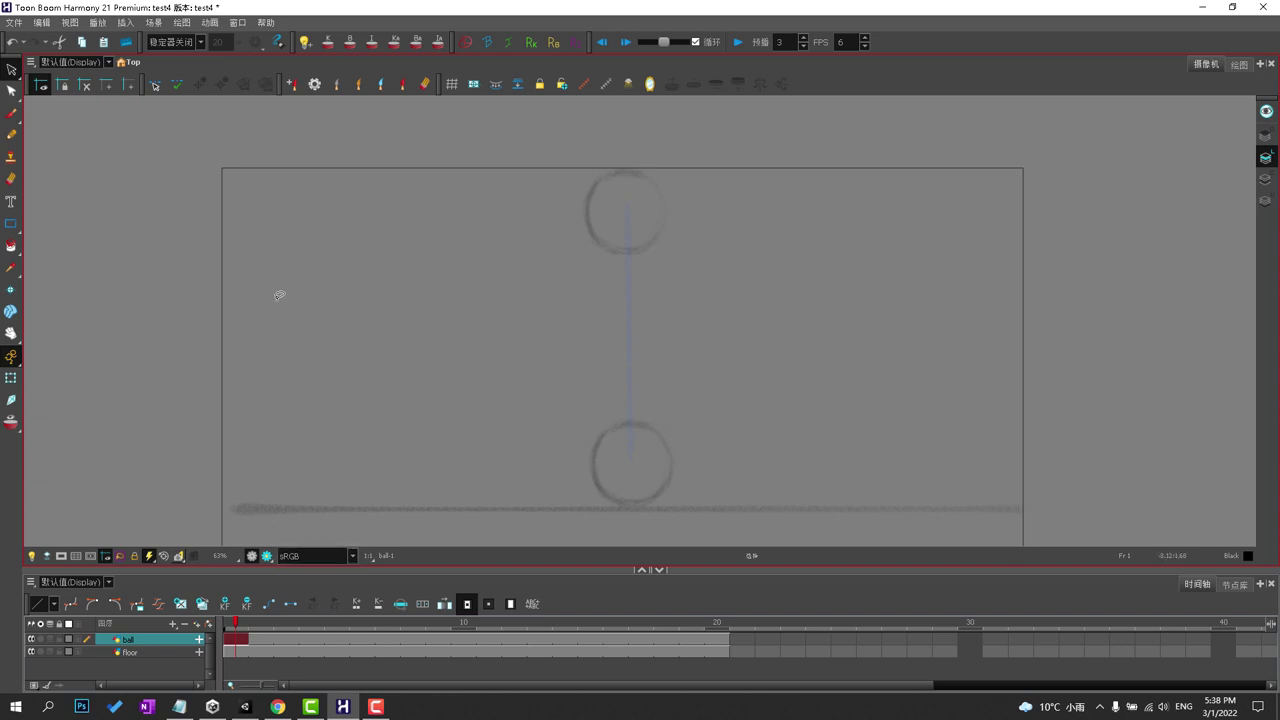
Delete the surplus overlapping copy of the ball at the upper end of the guide line.
{"action": "left_click", "coordinate": [11, 112]}
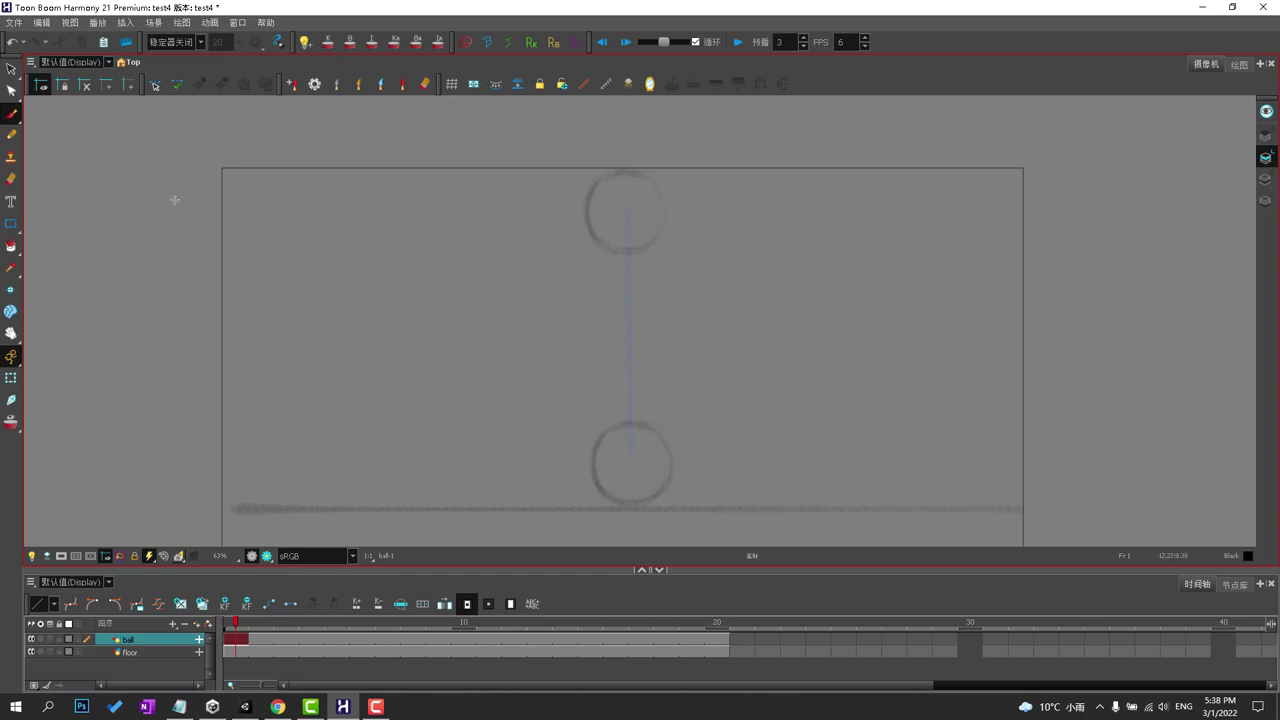
{"action": "left_click", "coordinate": [11, 68]}
{"action": "left_click_drag", "start_coordinate": [534, 174], "coordinate": [636, 256]}
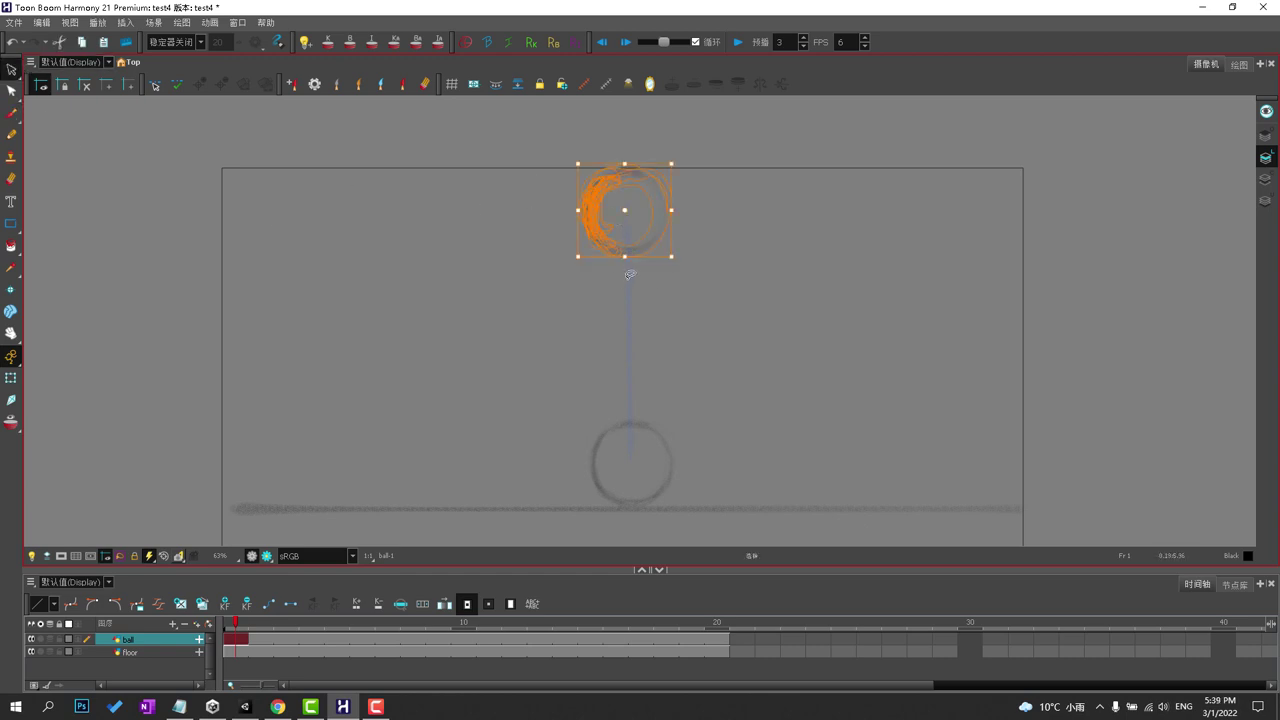
{"action": "key", "text": "Delete"}
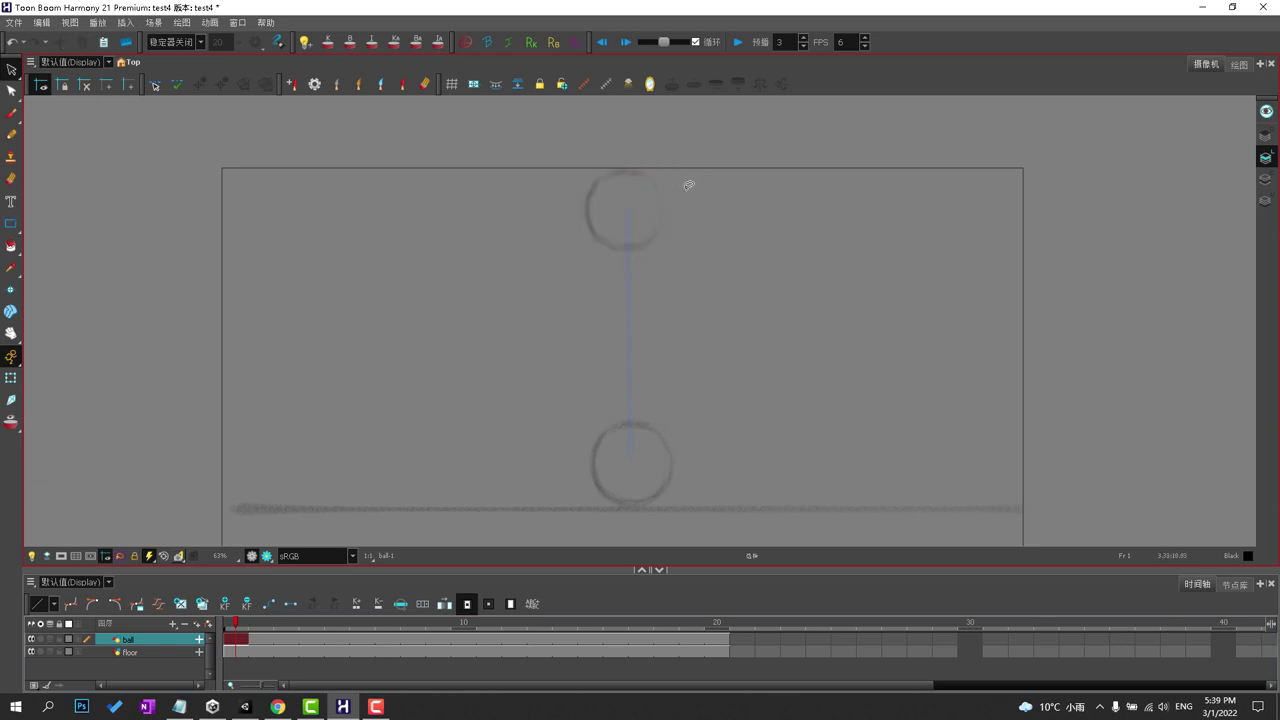
Brush blue stretched-ball shapes and a downward arrow along the guide line, and rename the layer as notes.
{"action": "left_click", "coordinate": [11, 112]}
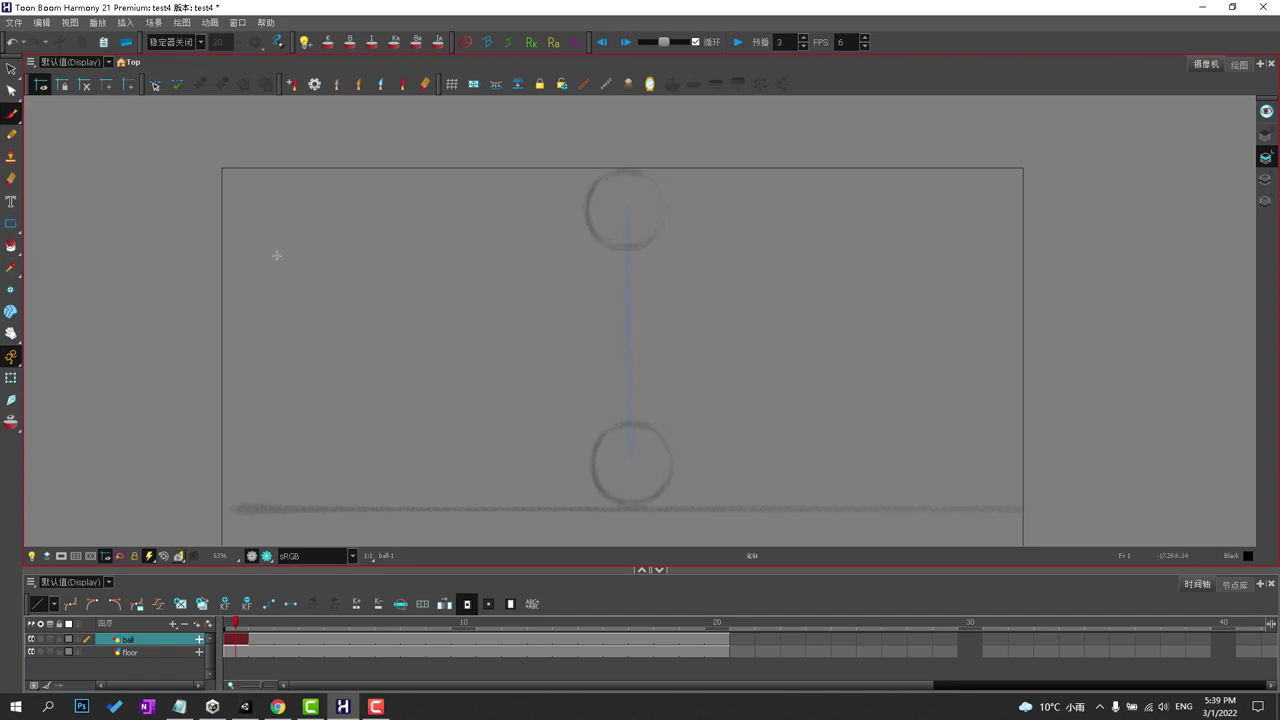
{"action": "key", "text": "apostrophe"}
Switch the light table on and off to compare the floor layer's visibility behind the notes layer.
{"action": "left_click", "coordinate": [31, 556]}
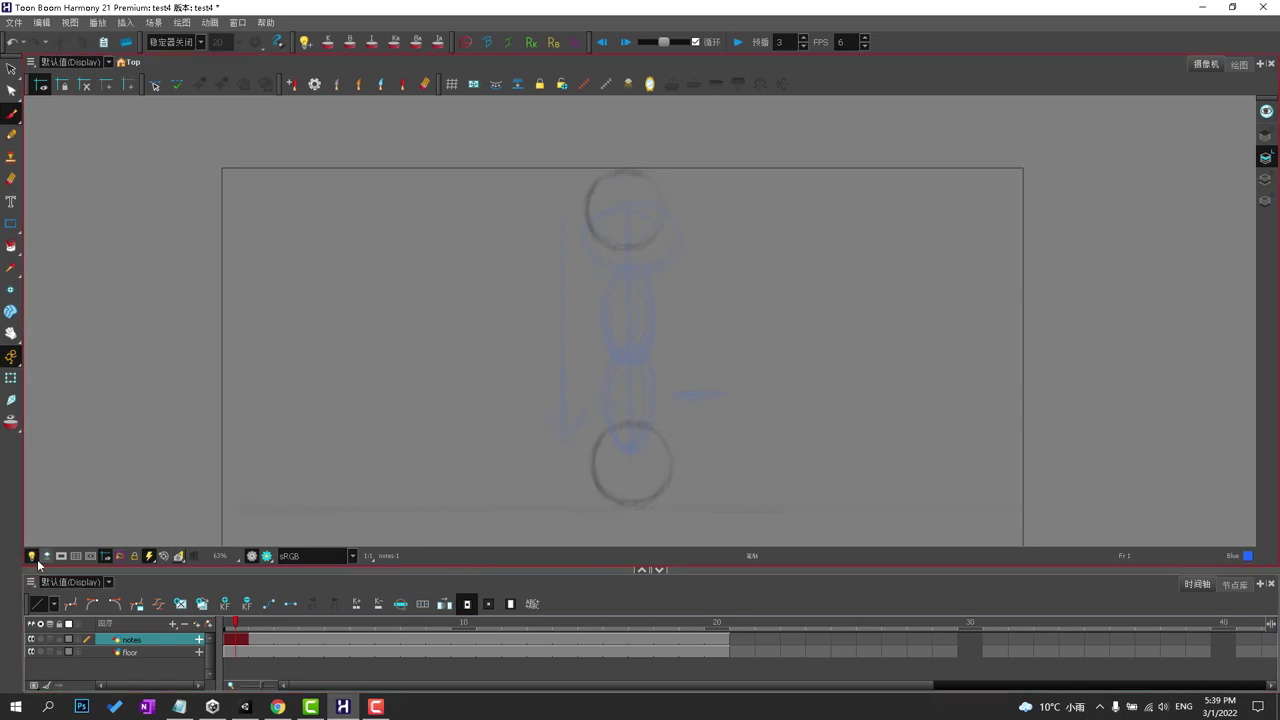
{"action": "left_click", "coordinate": [31, 556]}
{"action": "left_click", "coordinate": [31, 556]}
{"action": "left_click", "coordinate": [31, 556]}
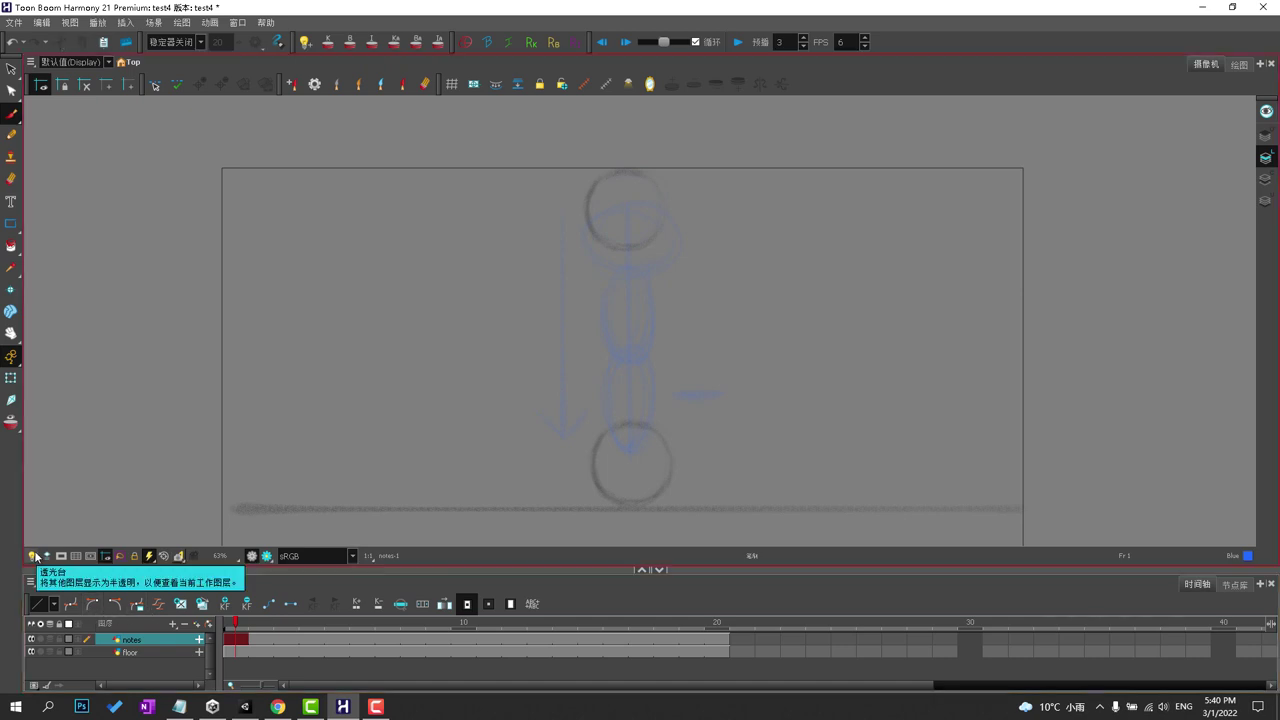
Add one vector drawing layer named ball_bounce above the notes layer and close the add-layer dialog.
{"action": "left_click", "coordinate": [158, 622]}
{"action": "left_click", "coordinate": [176, 626]}
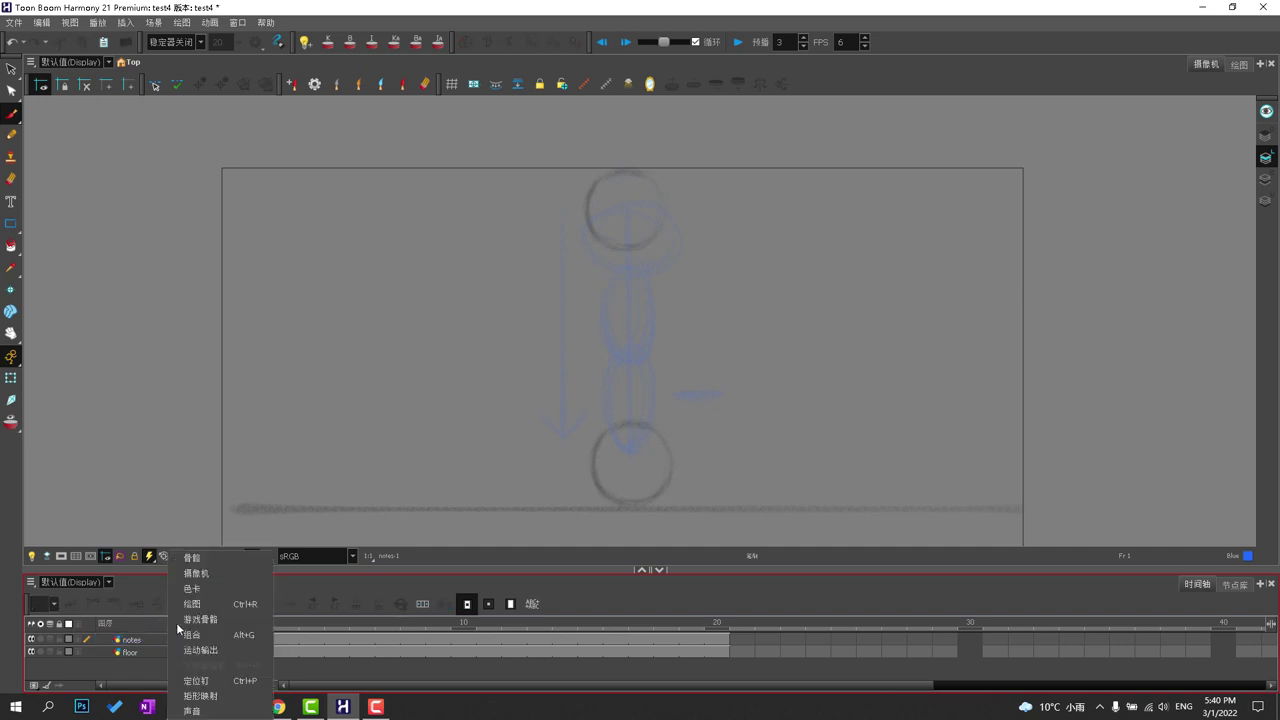
{"action": "left_click", "coordinate": [192, 604]}
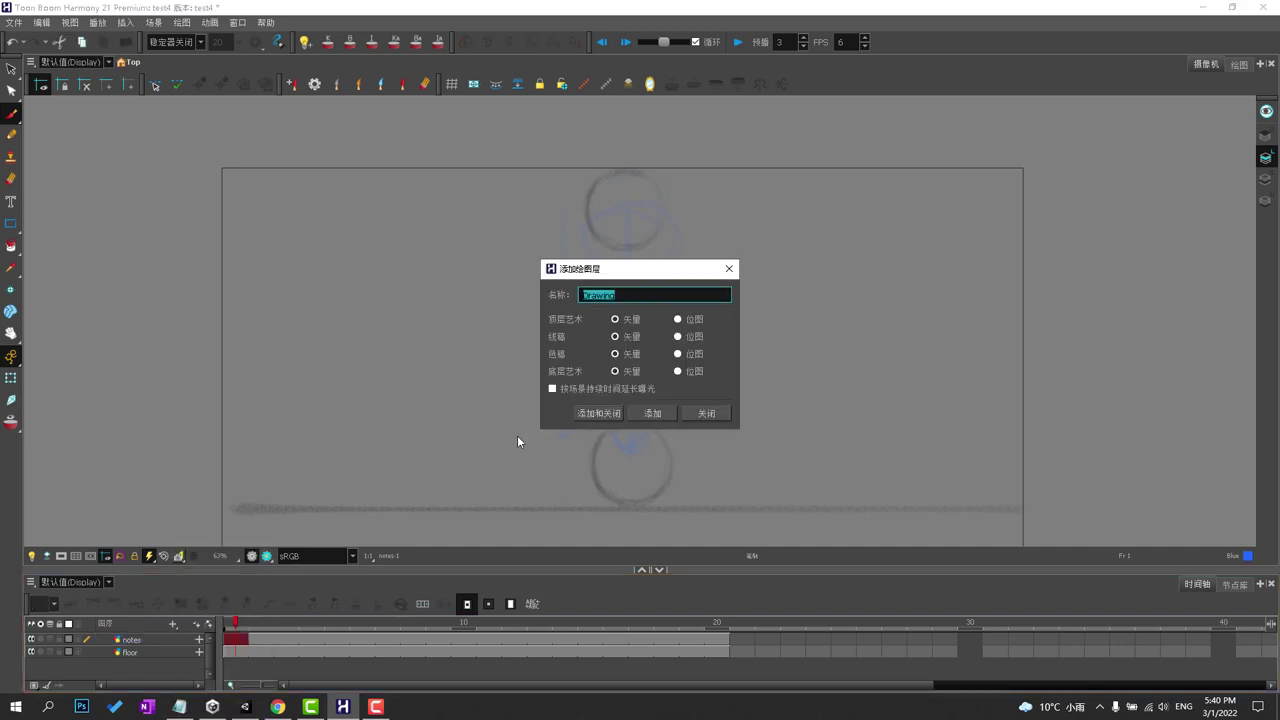
{"action": "type", "text": "ball_bounce"}
{"action": "key", "text": "Return"}
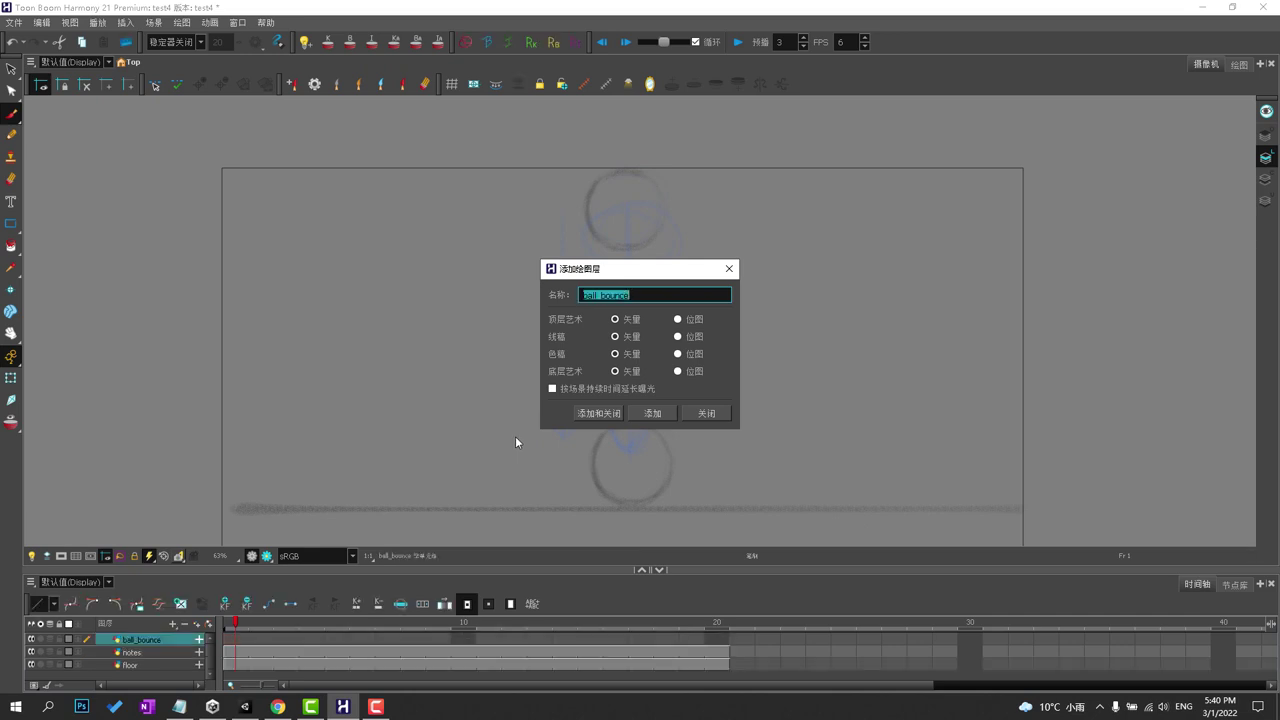
{"action": "left_click", "coordinate": [729, 268]}
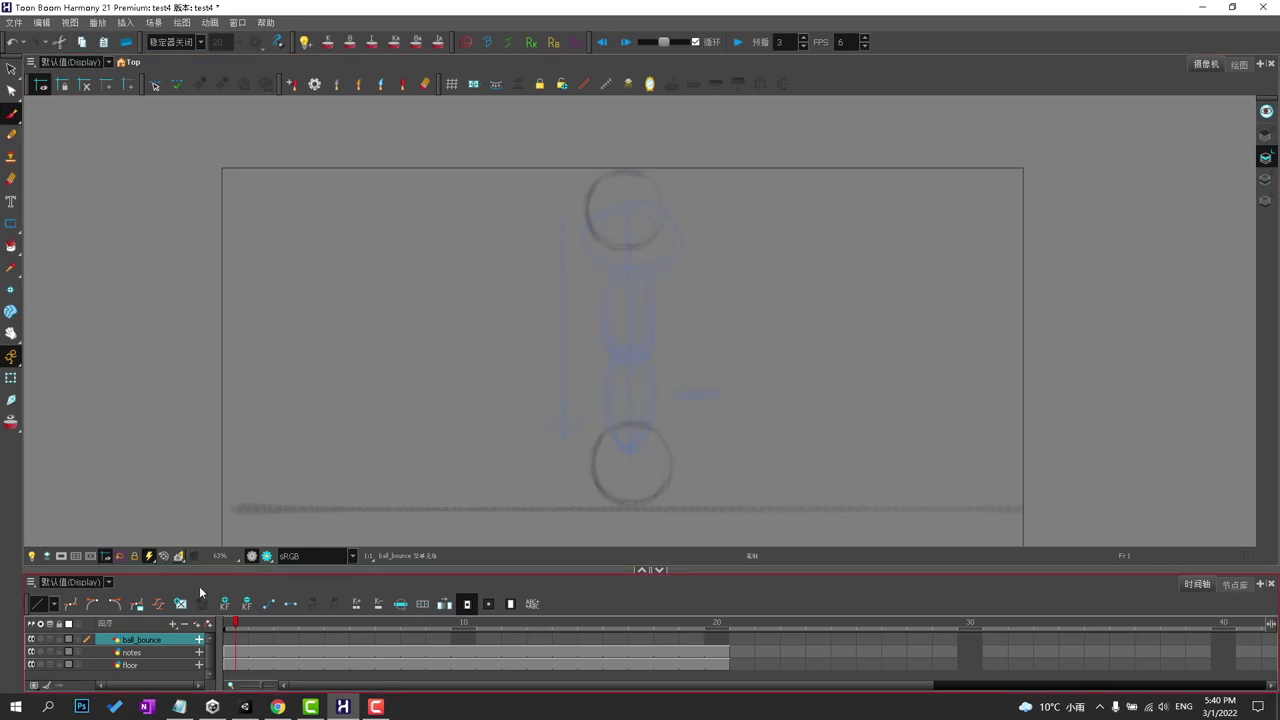
Create an empty drawing on frame 1 of the ball_bounce layer and hold it through frame 2.
{"action": "left_click", "coordinate": [238, 639]}
{"action": "left_click", "coordinate": [180, 604]}
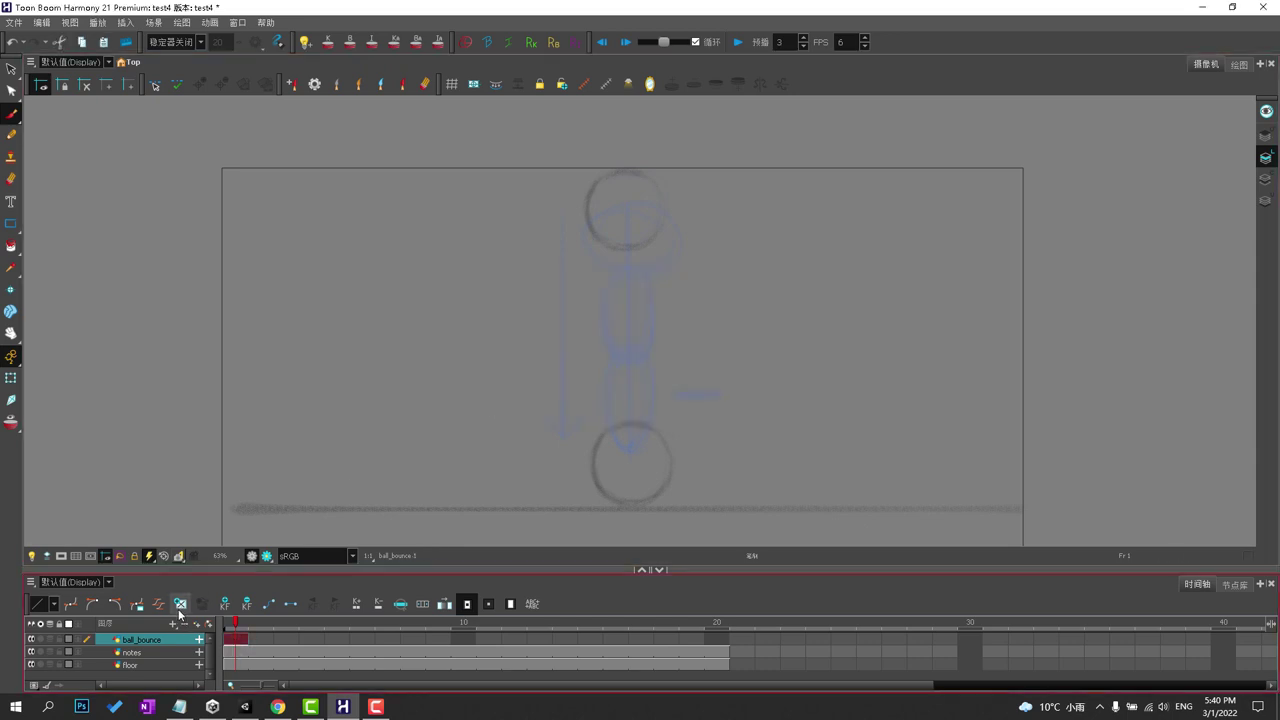
{"action": "left_click", "coordinate": [269, 642]}
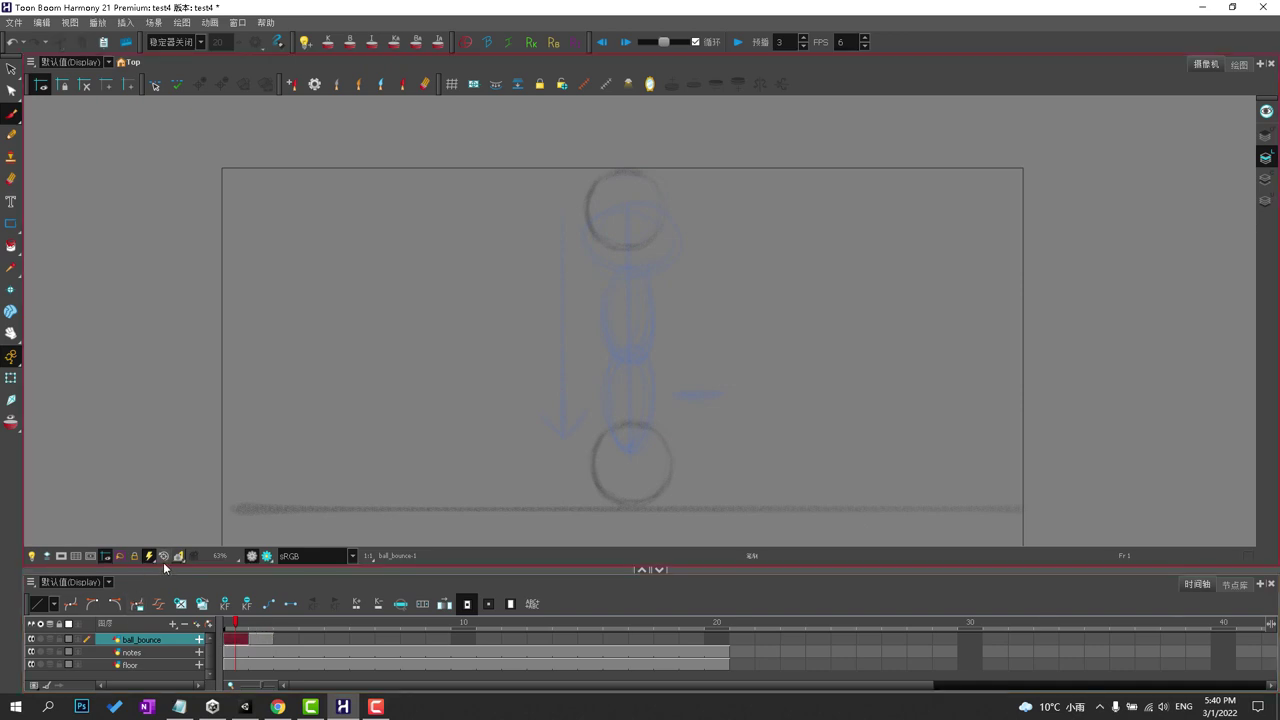
Toggle the light table repeatedly to examine how the notes and floor layers appear behind the ball_bounce layer.
{"action": "left_click", "coordinate": [31, 557]}
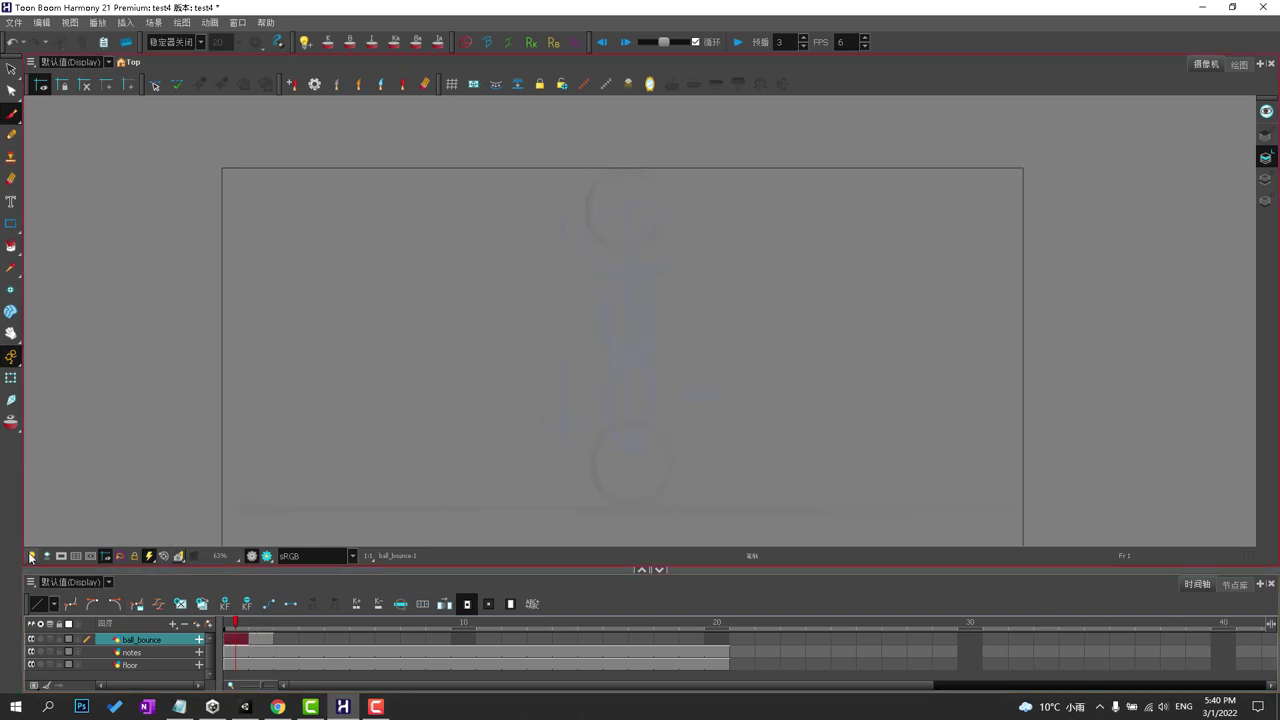
{"action": "left_click", "coordinate": [31, 557]}
{"action": "left_click", "coordinate": [31, 557]}
{"action": "left_click", "coordinate": [31, 557]}
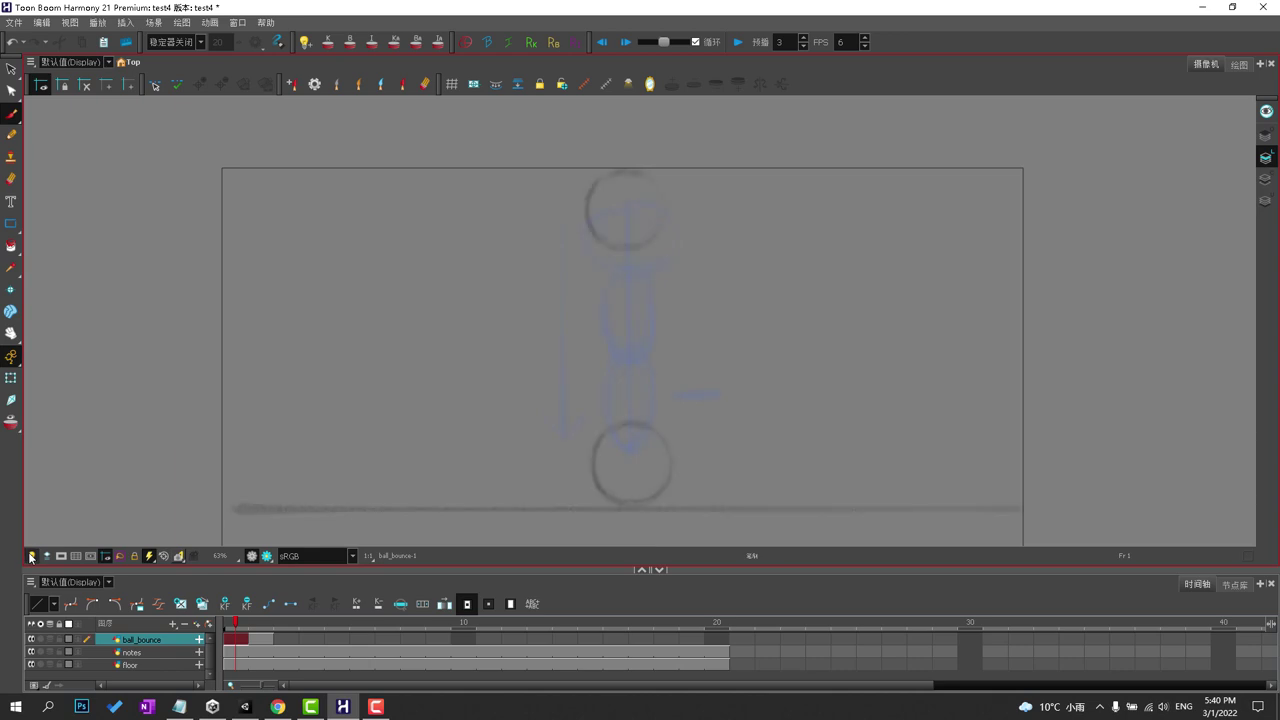
{"action": "left_click", "coordinate": [31, 557]}
{"action": "left_click", "coordinate": [31, 557]}
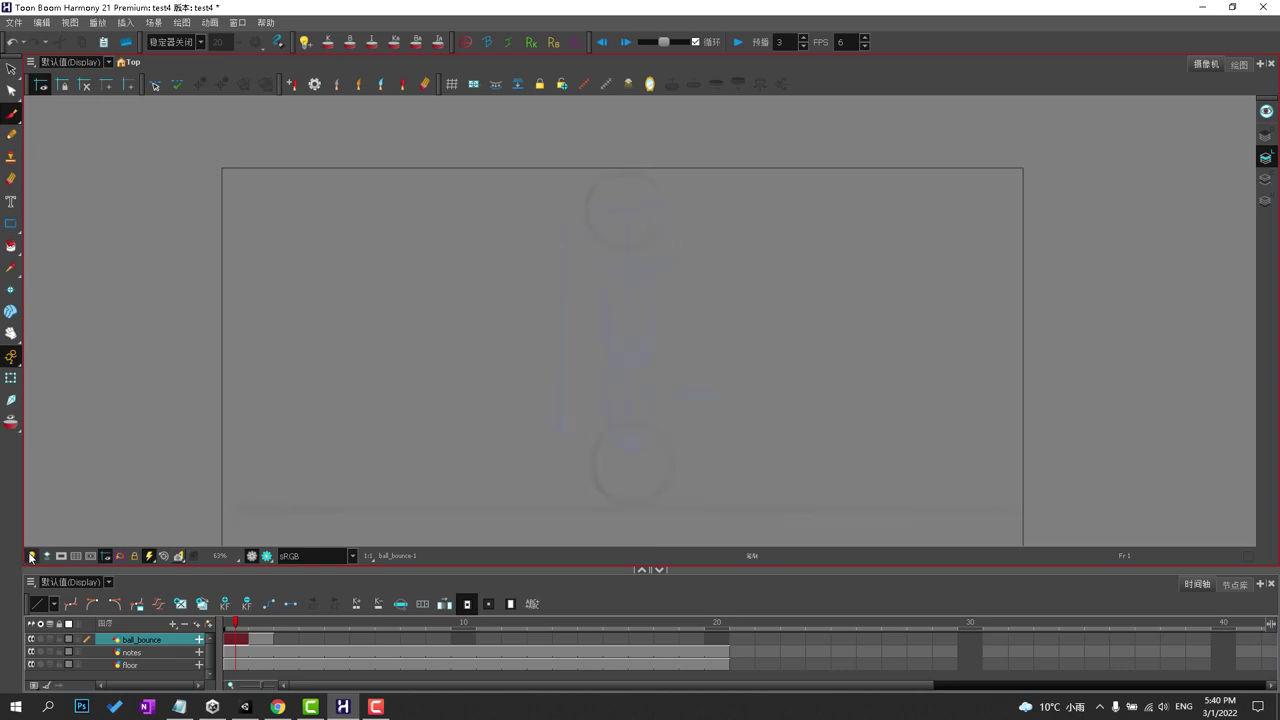
{"action": "left_click", "coordinate": [30, 556]}
{"action": "left_click", "coordinate": [30, 556]}
{"action": "left_click", "coordinate": [30, 556]}
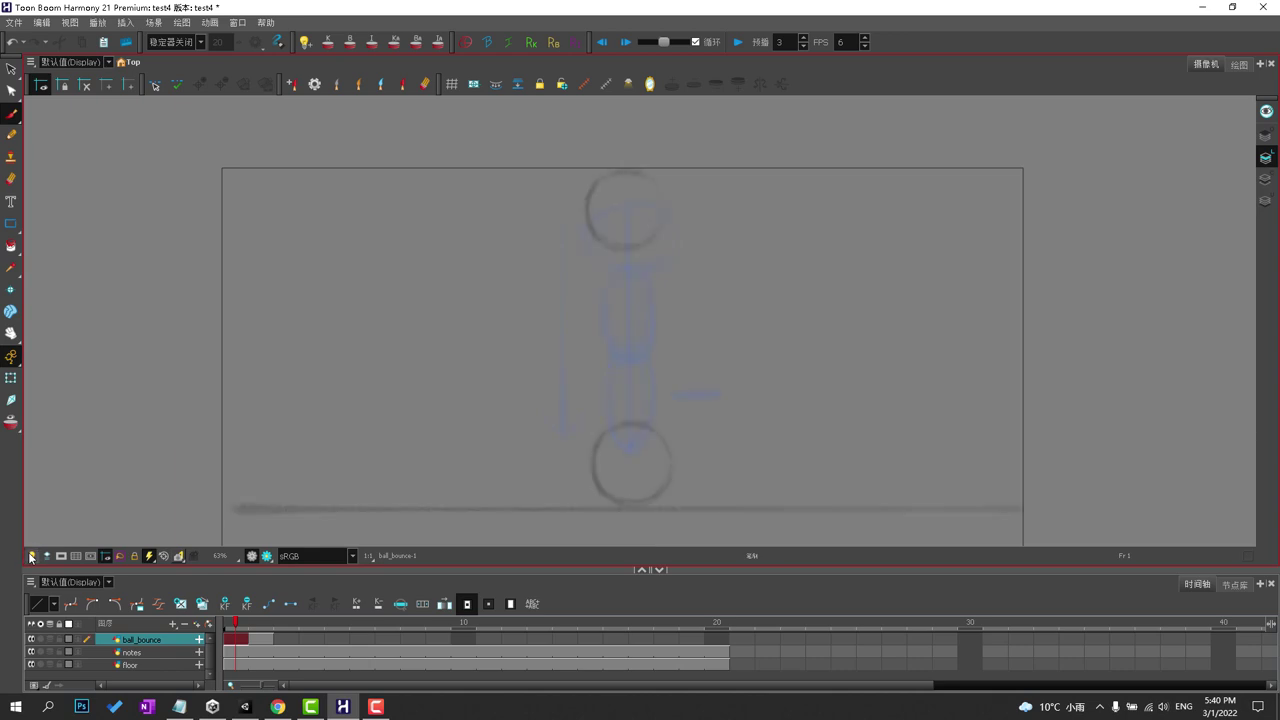
{"action": "left_click", "coordinate": [30, 557]}
{"action": "left_click", "coordinate": [30, 557]}
{"action": "left_click", "coordinate": [30, 557]}
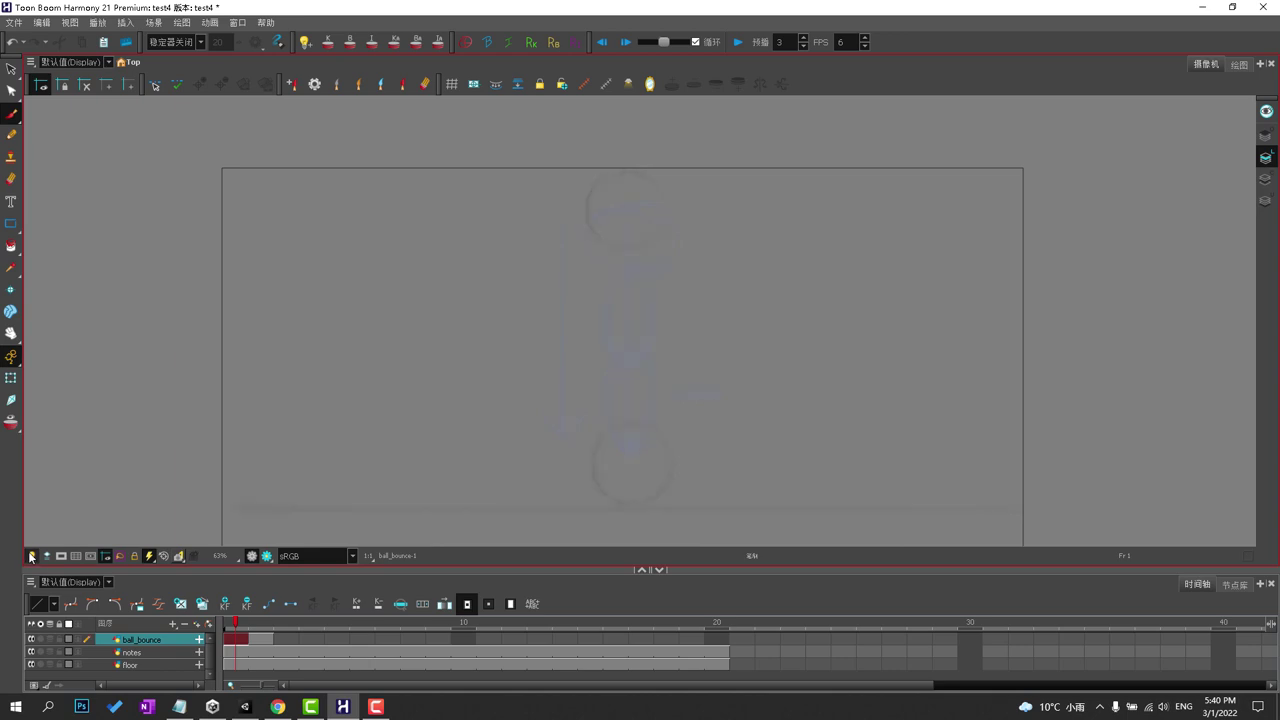
{"action": "left_click", "coordinate": [30, 557]}
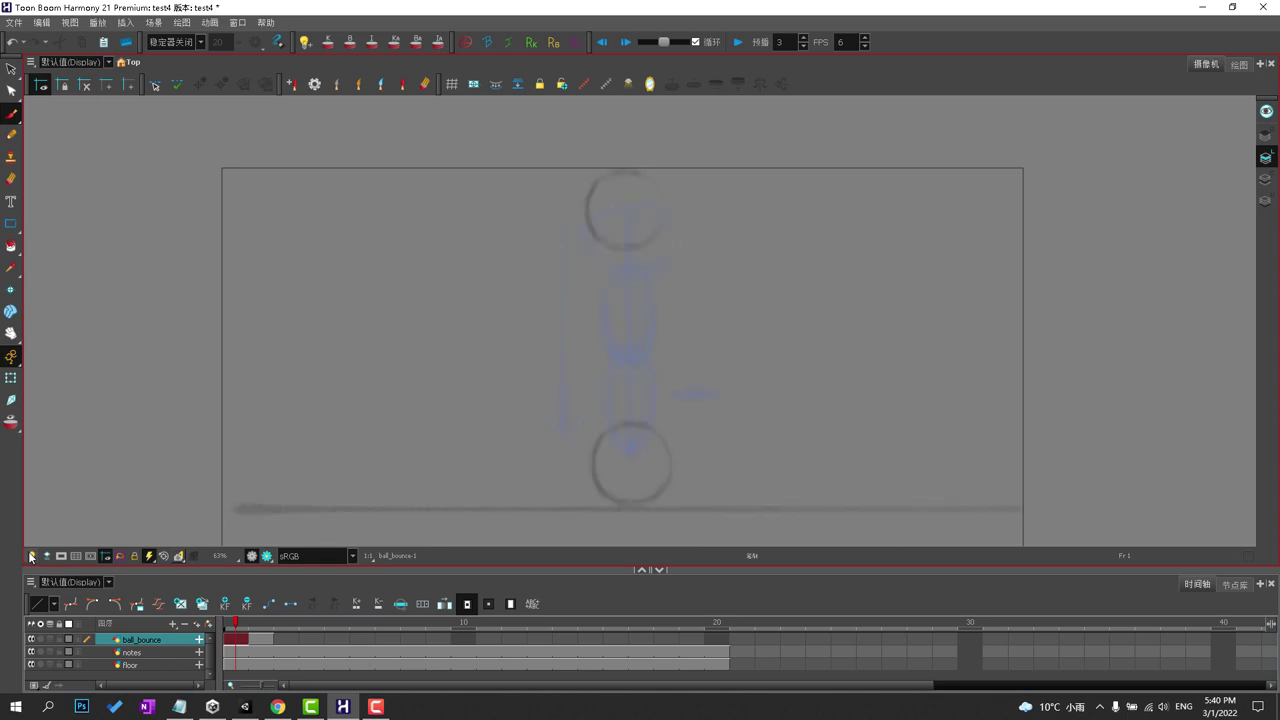
{"action": "left_click", "coordinate": [30, 557]}
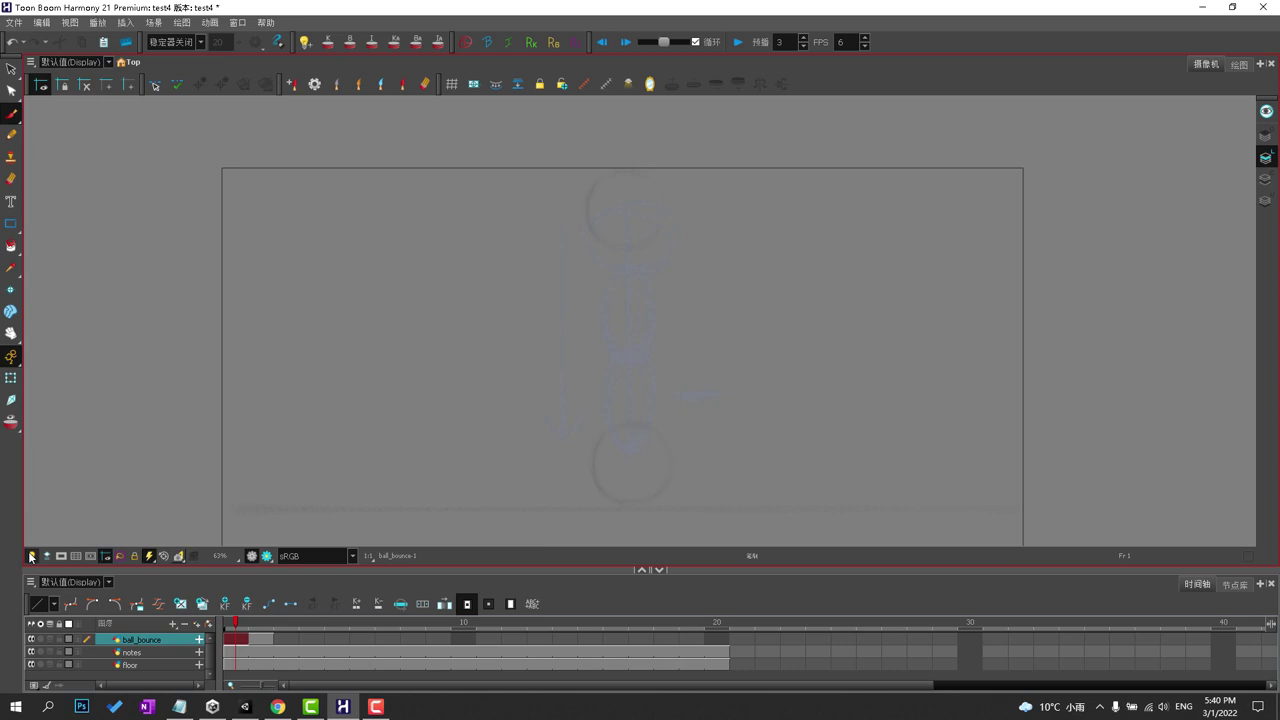
{"action": "left_click", "coordinate": [30, 557]}
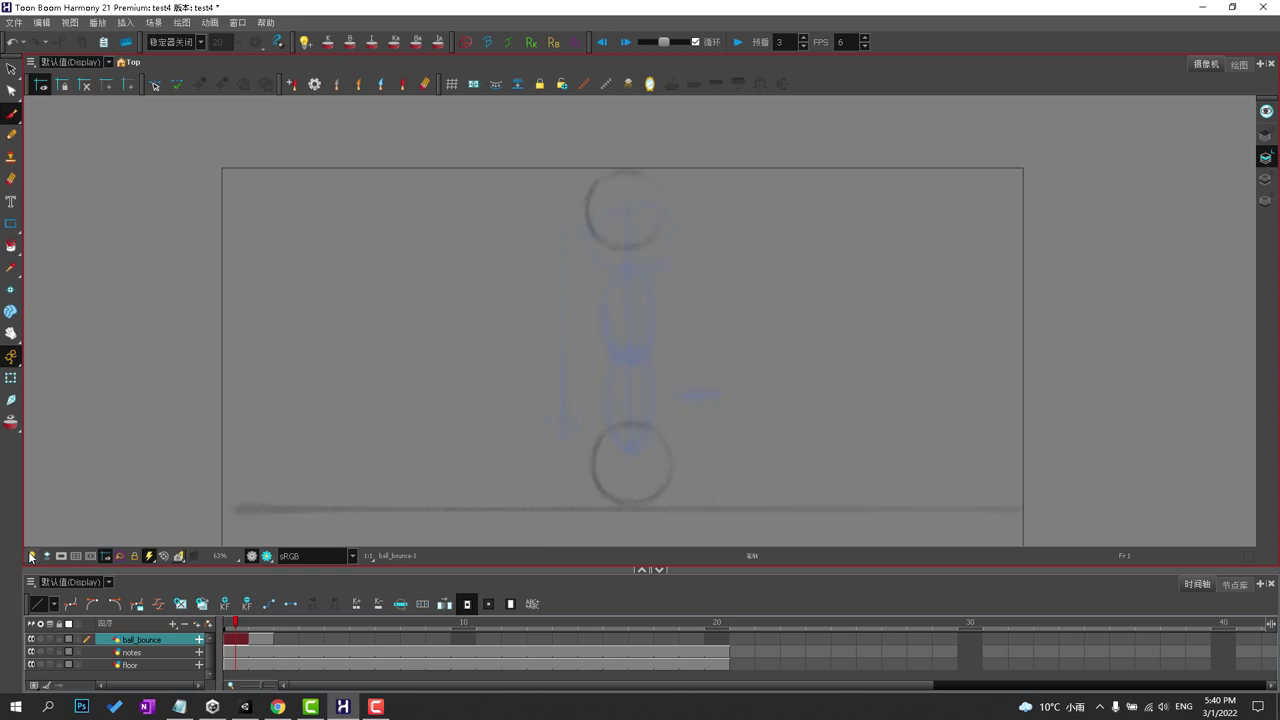
Create empty drawings at frames 3, 5, 7 and 9 of the ball_bounce layer, each held for two frames.
{"action": "left_click", "coordinate": [295, 637]}
{"action": "left_click", "coordinate": [180, 604]}
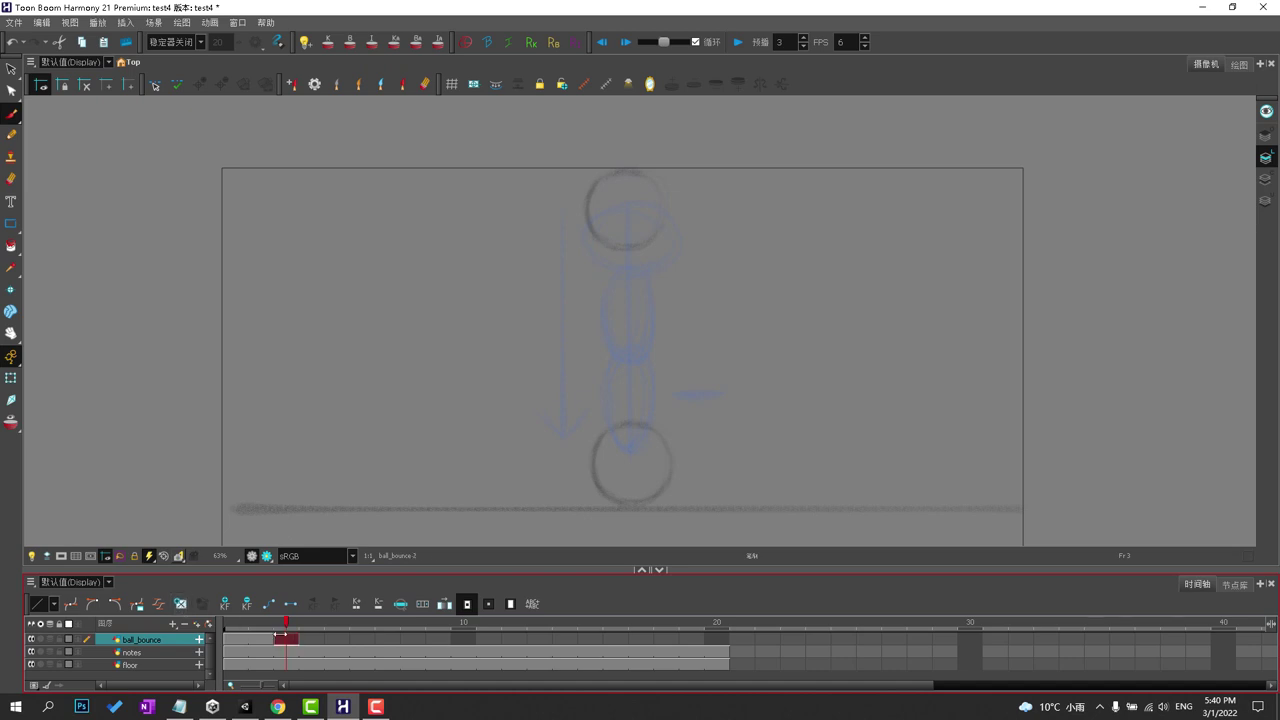
{"action": "left_click", "coordinate": [339, 640]}
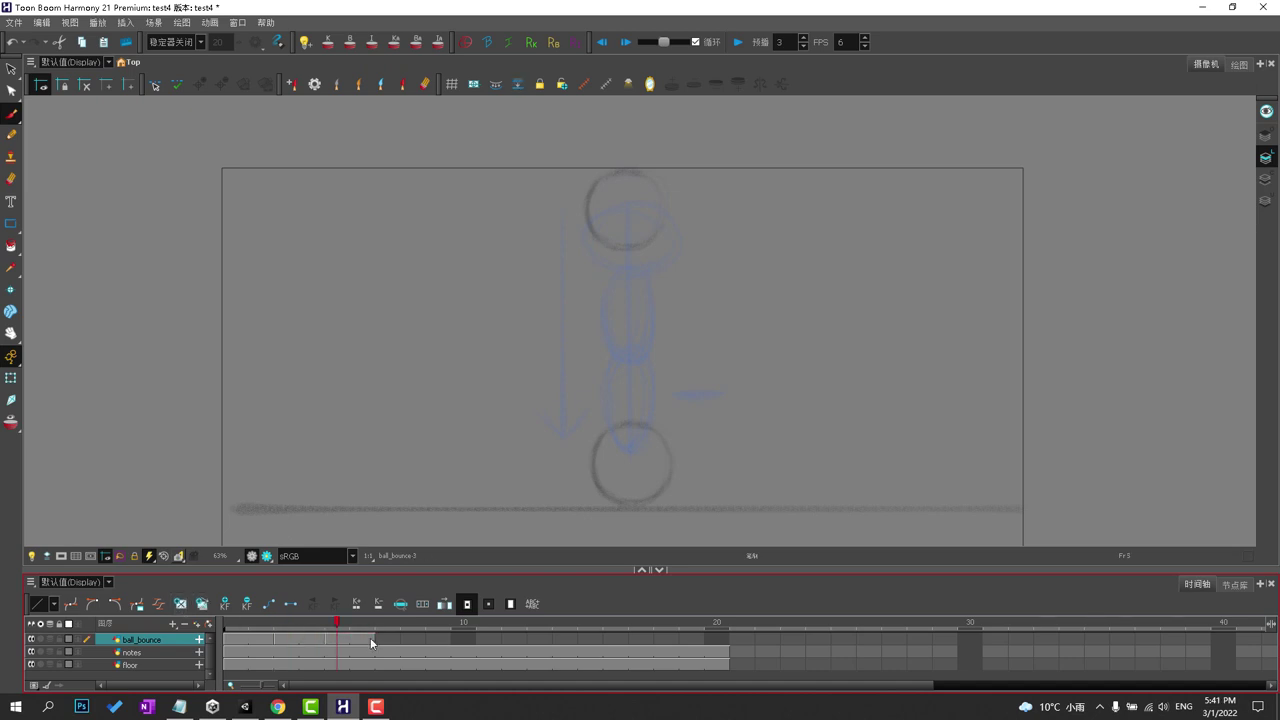
{"action": "key", "text": "alt+shift+r"}
{"action": "left_click", "coordinate": [388, 637]}
{"action": "left_click", "coordinate": [182, 604]}
{"action": "left_click", "coordinate": [438, 640]}
{"action": "left_click", "coordinate": [183, 604]}
{"action": "left_click", "coordinate": [485, 639]}
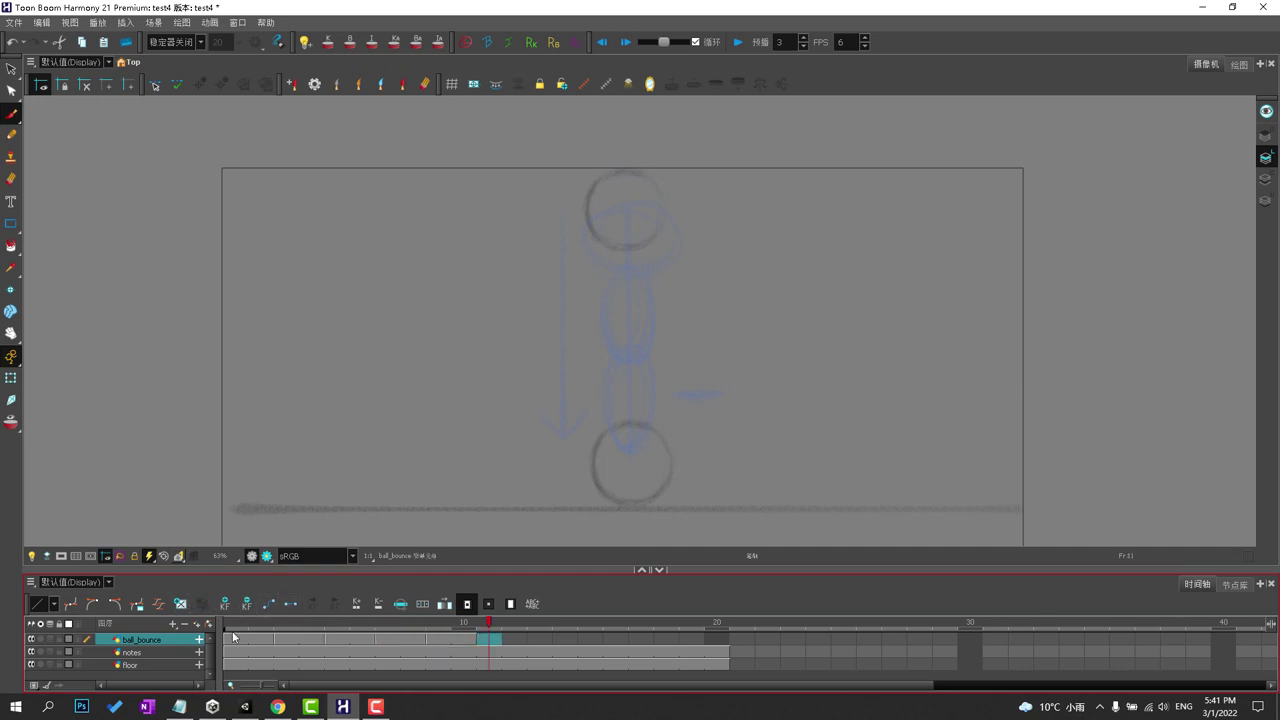
Review the ball_bounce exposures by scrubbing the timeline, and return to frame 1 with the notes layer selected.
{"action": "left_click", "coordinate": [234, 637]}
{"action": "left_click_drag", "start_coordinate": [240, 625], "coordinate": [432, 625]}
{"action": "left_click", "coordinate": [484, 638]}
{"action": "left_click", "coordinate": [463, 638]}
{"action": "double_click", "coordinate": [435, 639]}
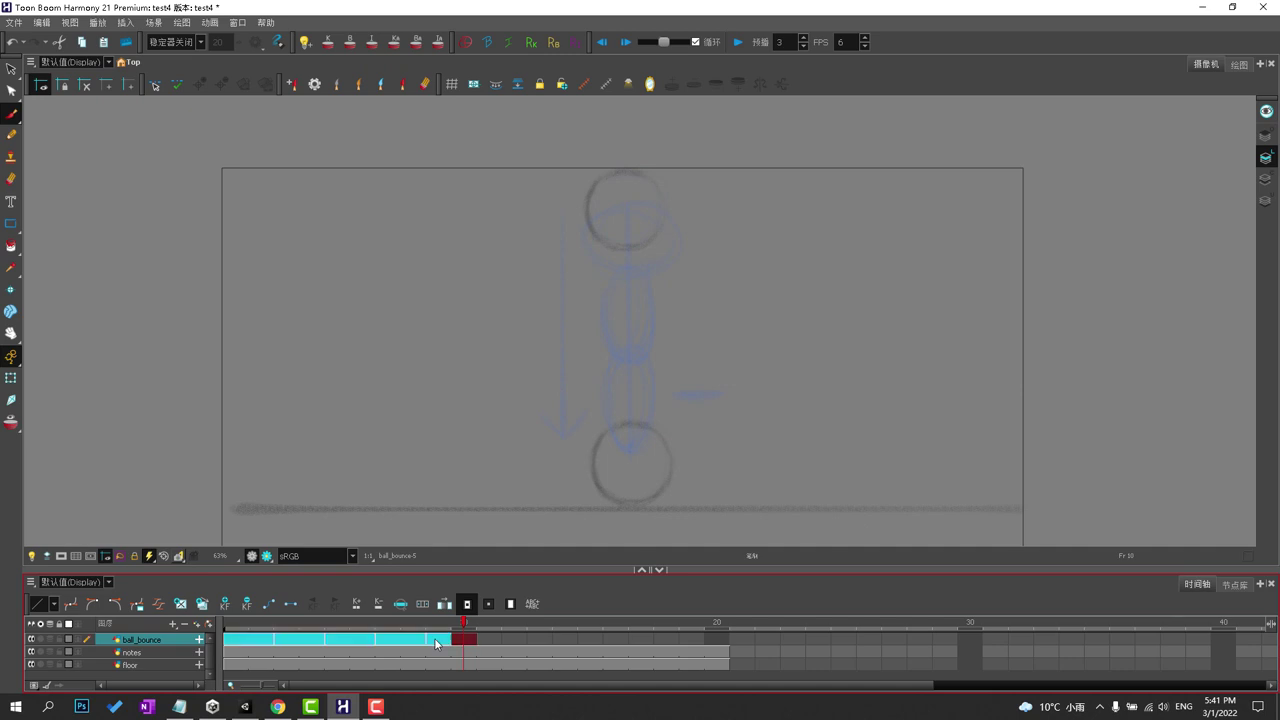
{"action": "left_click", "coordinate": [512, 650]}
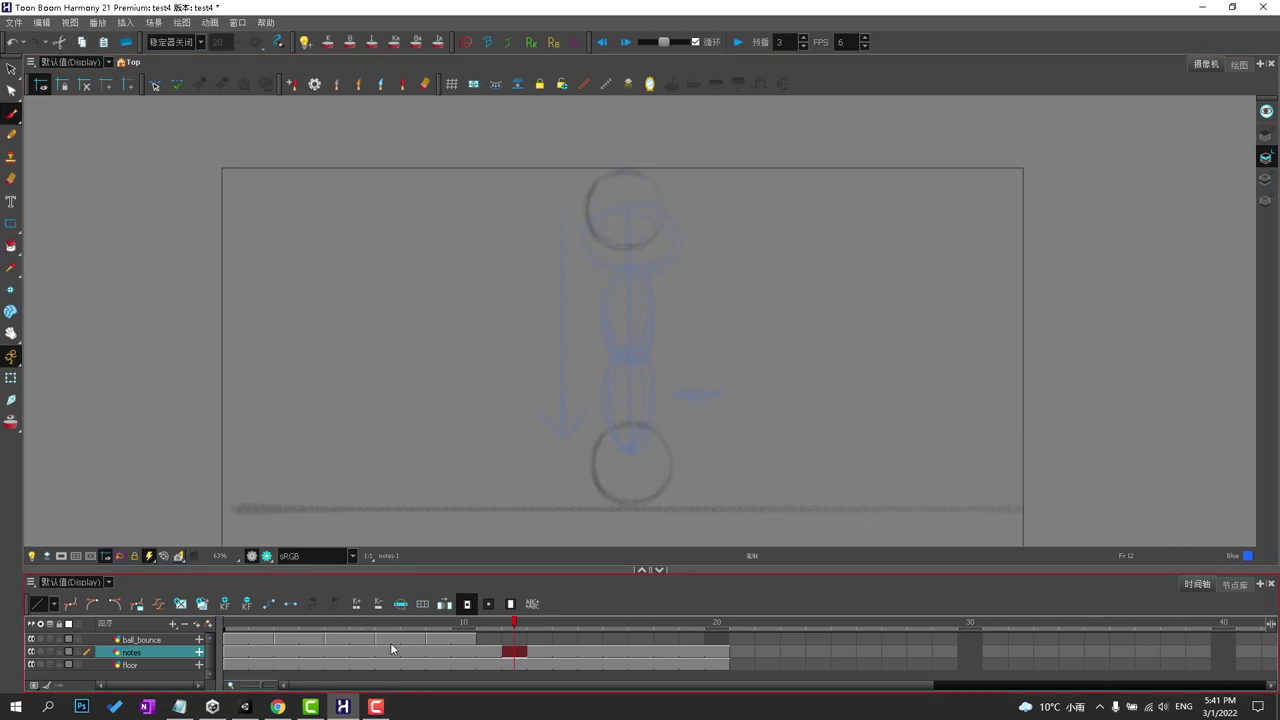
{"action": "left_click_drag", "start_coordinate": [267, 623], "coordinate": [305, 620]}
{"action": "left_click", "coordinate": [236, 624]}
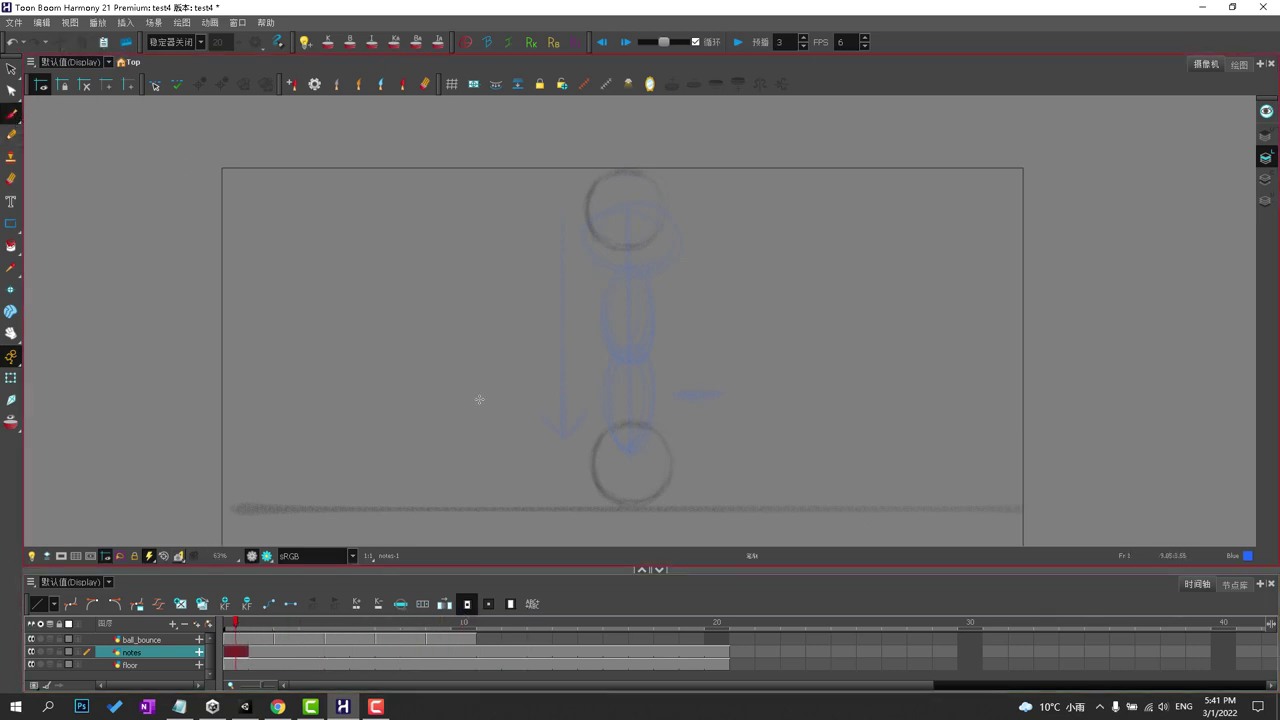
{"action": "left_click", "coordinate": [240, 653]}
{"action": "left_click_drag", "start_coordinate": [602, 318], "coordinate": [660, 340]}
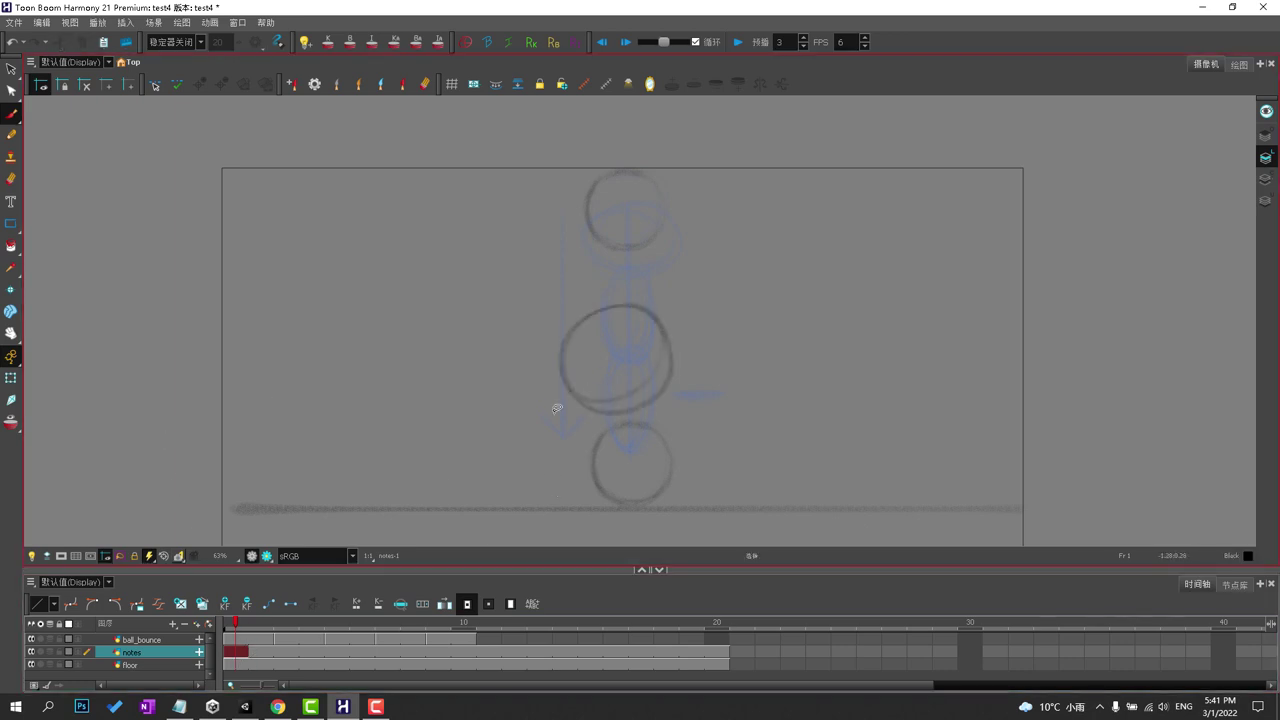
{"action": "key", "text": "ctrl+z"}
Draw a vertically stretched ball on frame 5 of the ball_bounce layer, tracing the upper stretched guide from the notes.
{"action": "left_click", "coordinate": [297, 639]}
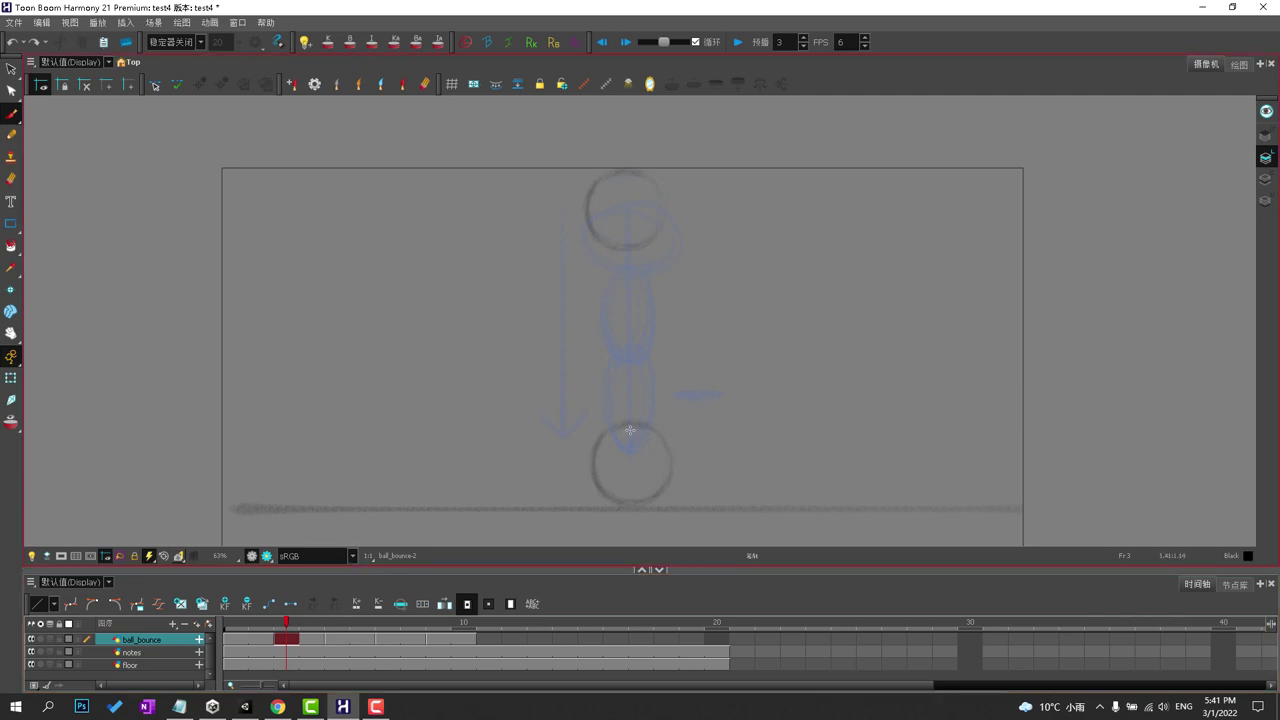
{"action": "left_click", "coordinate": [344, 639]}
{"action": "left_click_drag", "start_coordinate": [651, 318], "coordinate": [634, 361]}
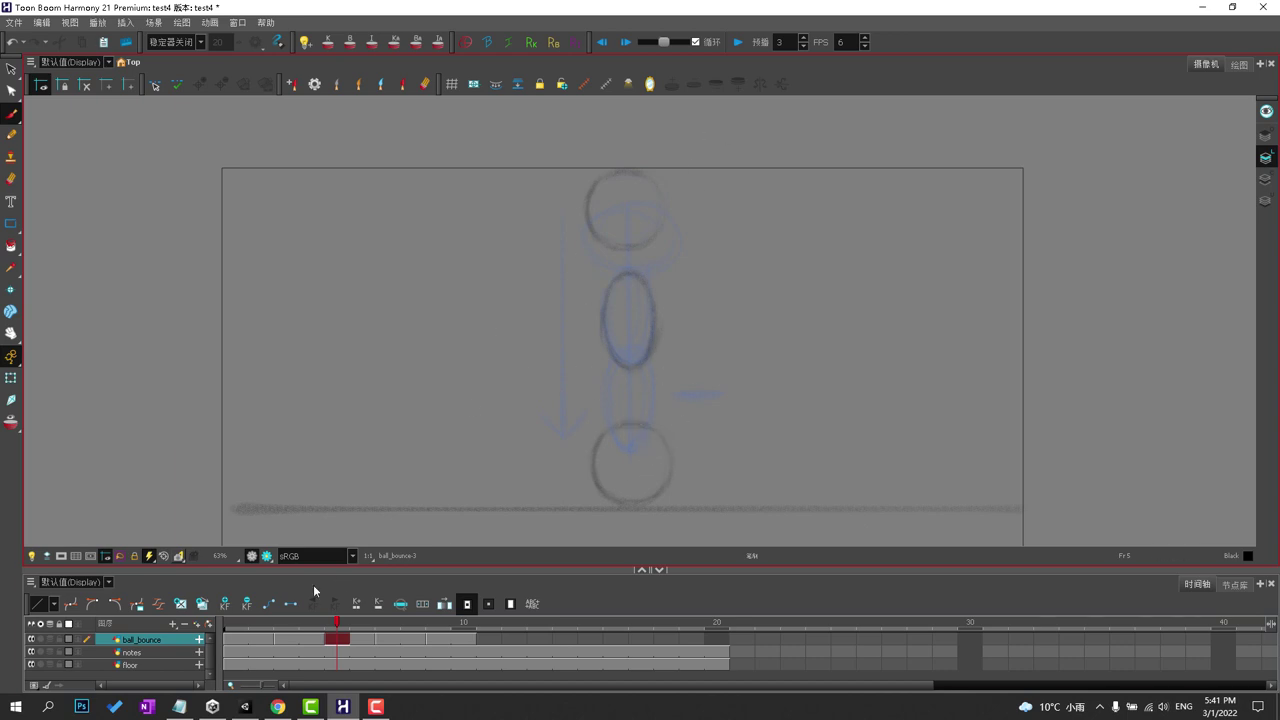
Select all strokes of the lower ball resting on the floor line in the notes layer at frame 1.
{"action": "left_click", "coordinate": [238, 639]}
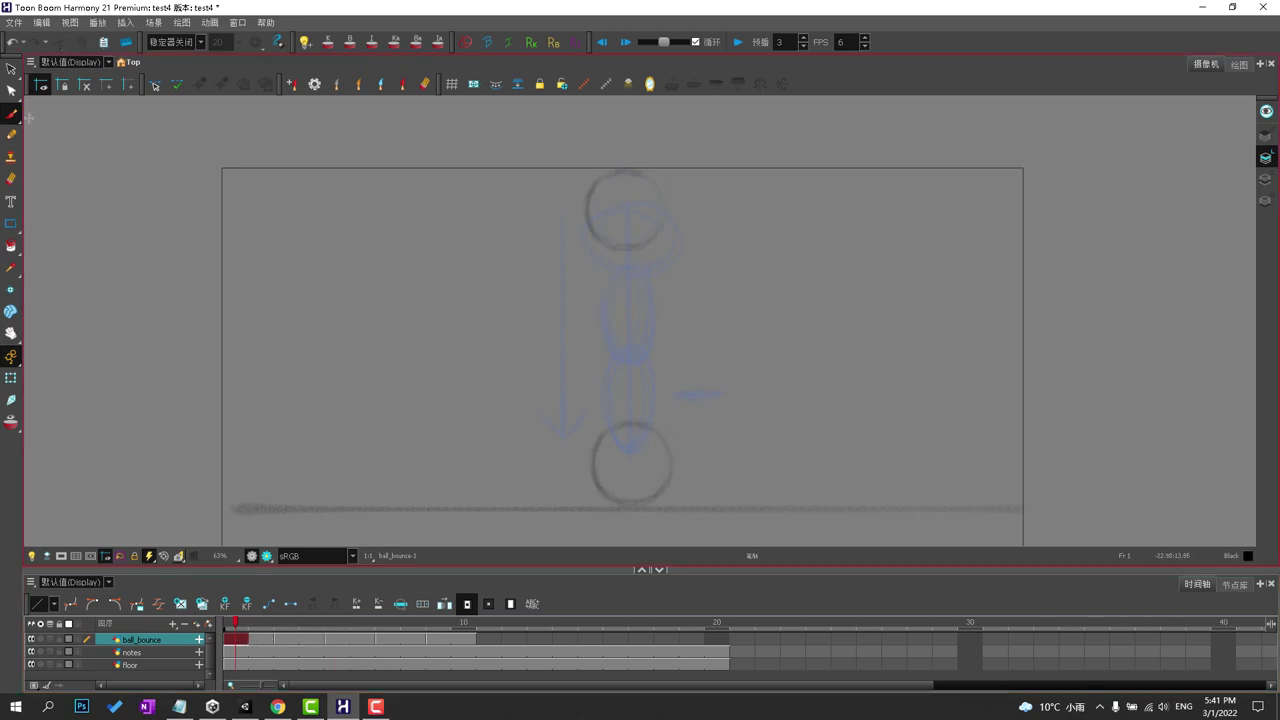
{"action": "left_click", "coordinate": [11, 69]}
{"action": "left_click", "coordinate": [240, 643]}
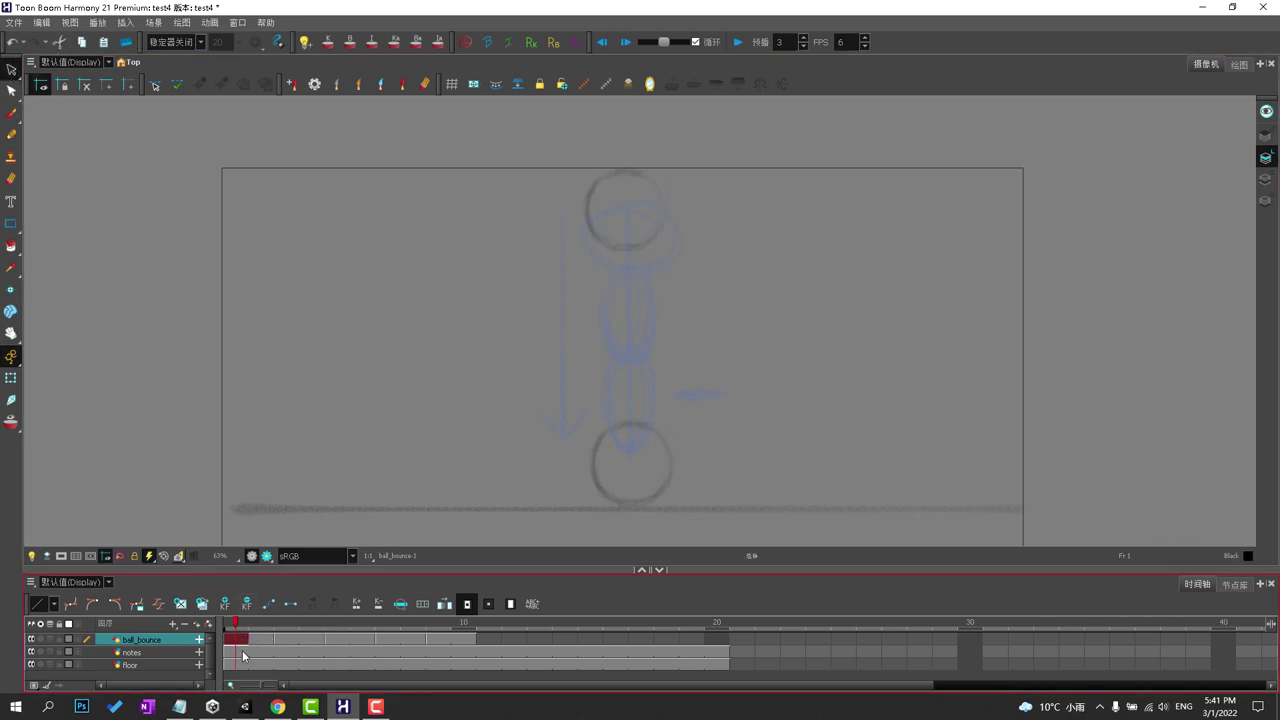
{"action": "left_click", "coordinate": [242, 652]}
{"action": "mouse_move", "coordinate": [563, 408]}
{"action": "left_mouse_down"}
{"action": "mouse_move", "coordinate": [645, 389]}
{"action": "mouse_move", "coordinate": [600, 400]}
{"action": "left_mouse_up"}
{"action": "left_click", "coordinate": [764, 430]}
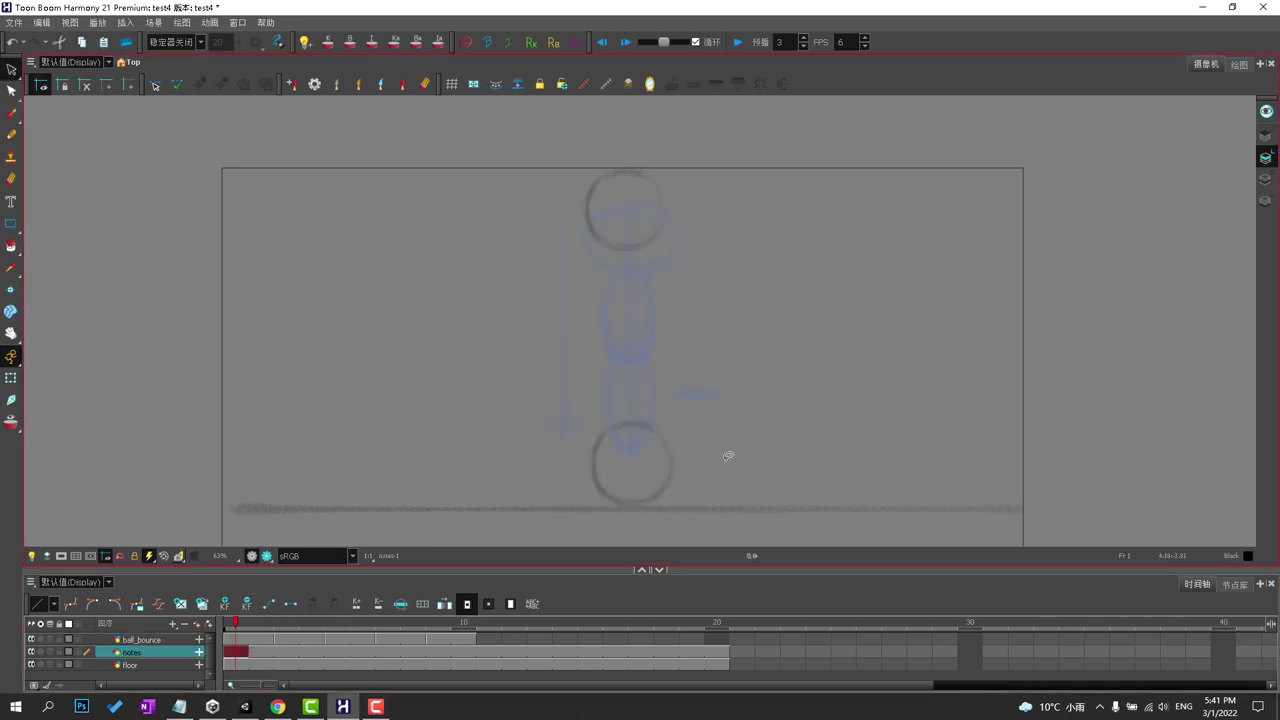
{"action": "left_click", "coordinate": [607, 480]}
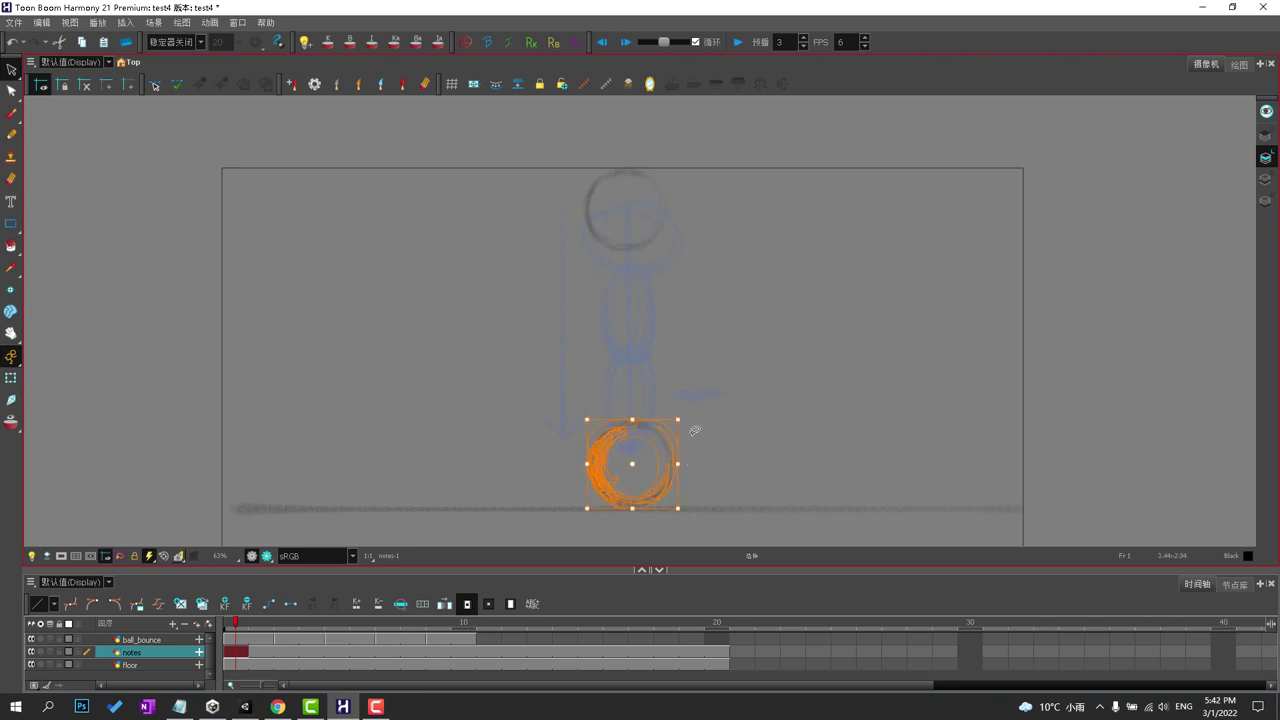
{"action": "left_click", "coordinate": [668, 464], "text": "shift"}
{"action": "left_click_drag", "start_coordinate": [728, 430], "coordinate": [648, 477]}
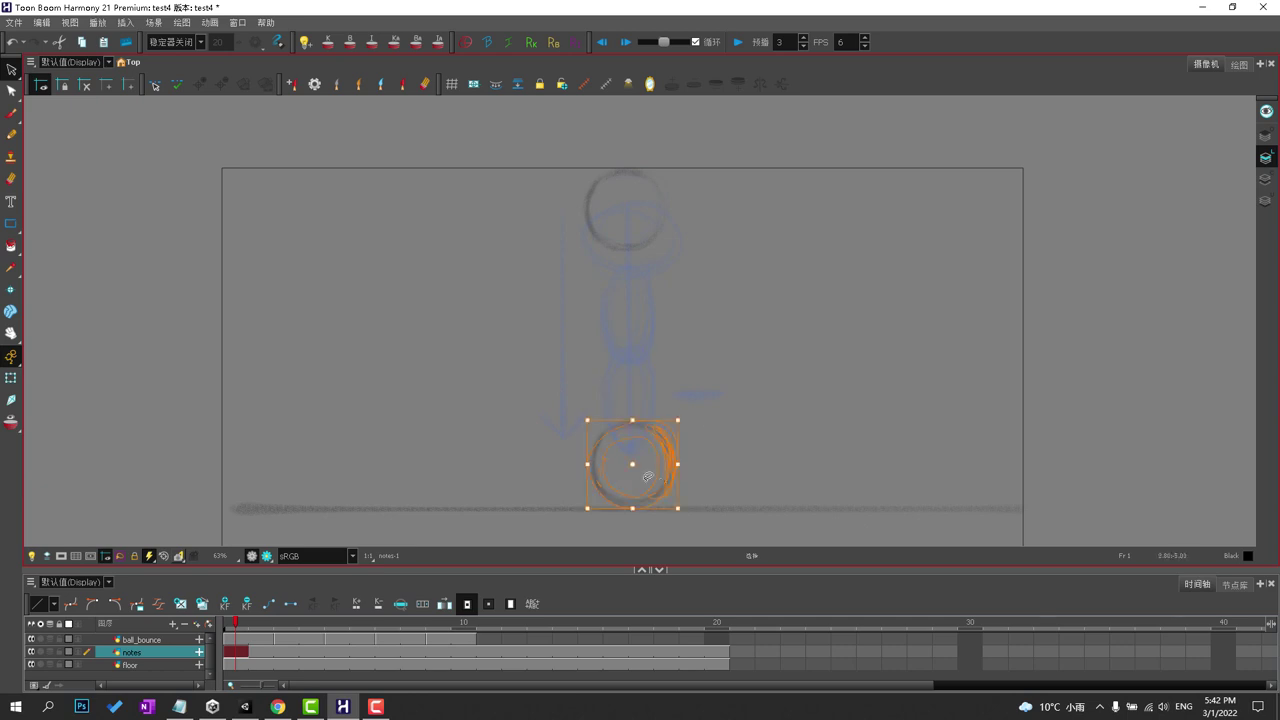
{"action": "left_click", "coordinate": [598, 469], "text": "shift"}
{"action": "left_click", "coordinate": [659, 492], "text": "shift"}
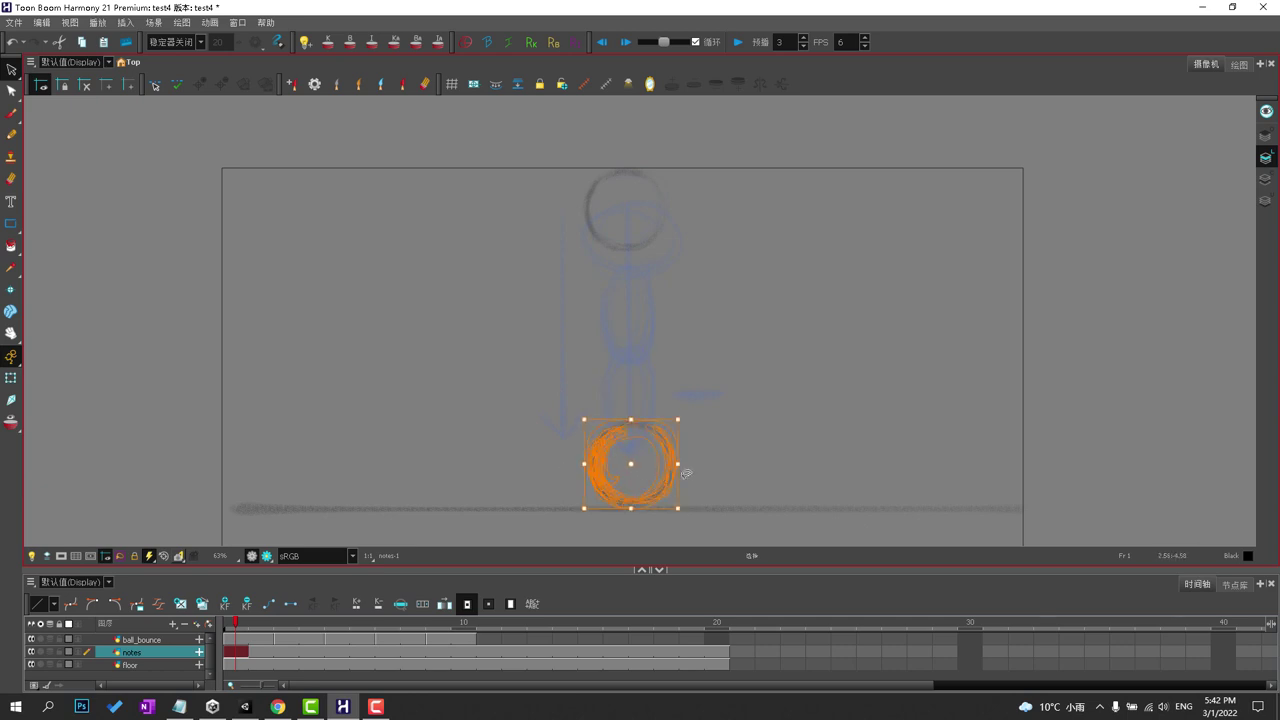
Paste the copied floor ball into frame 1 of the ball_bounce layer and clear the selection.
{"action": "left_click", "coordinate": [238, 639]}
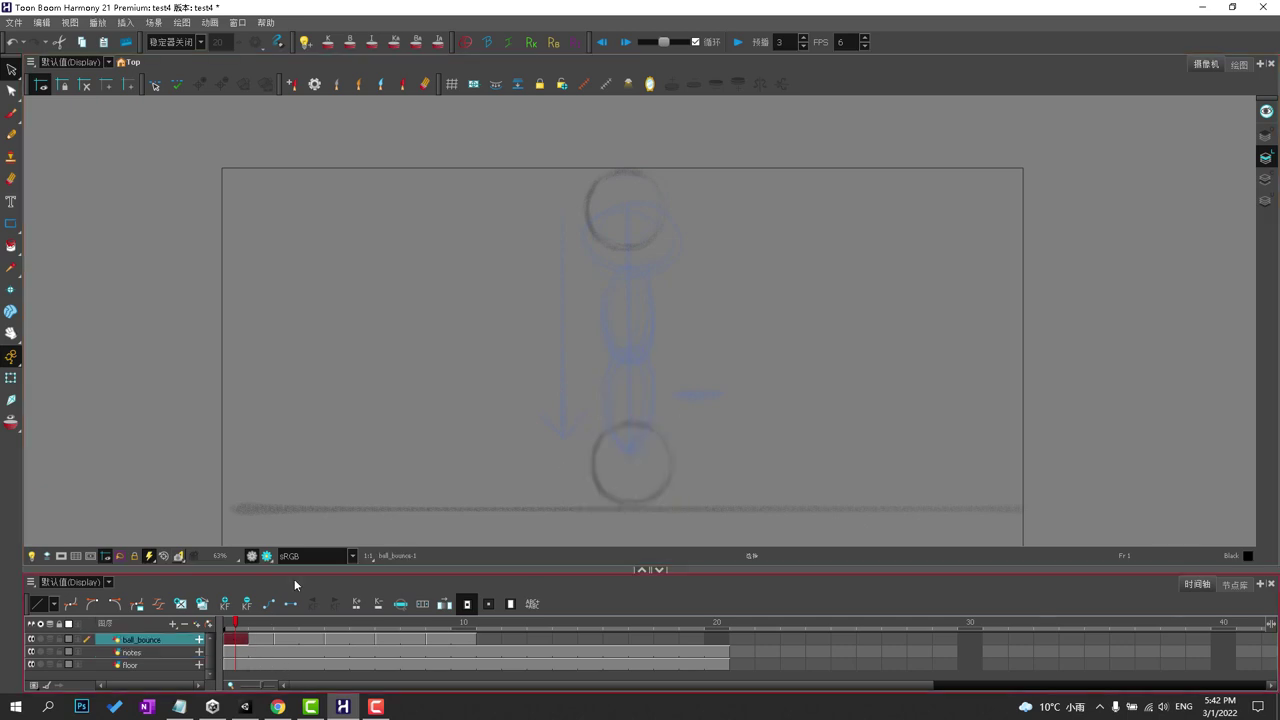
{"action": "key", "text": "ctrl+v"}
{"action": "key", "text": "alt+b"}
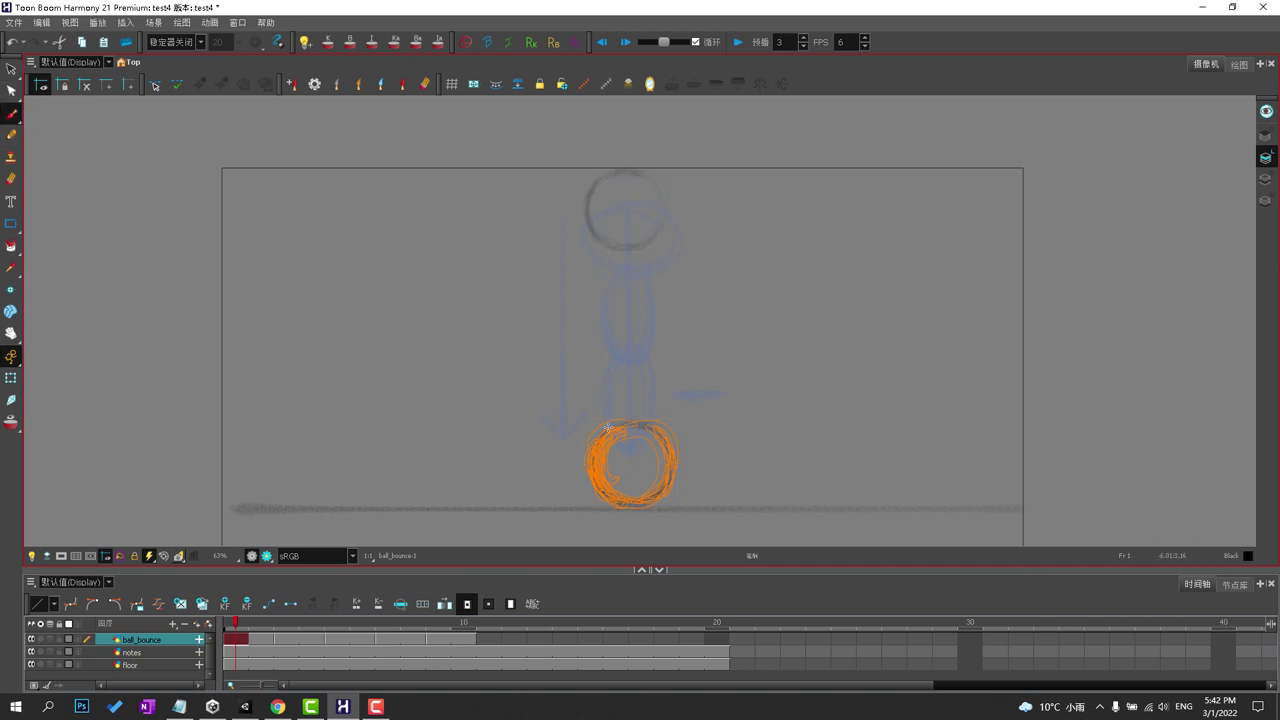
{"action": "key", "text": "Escape"}
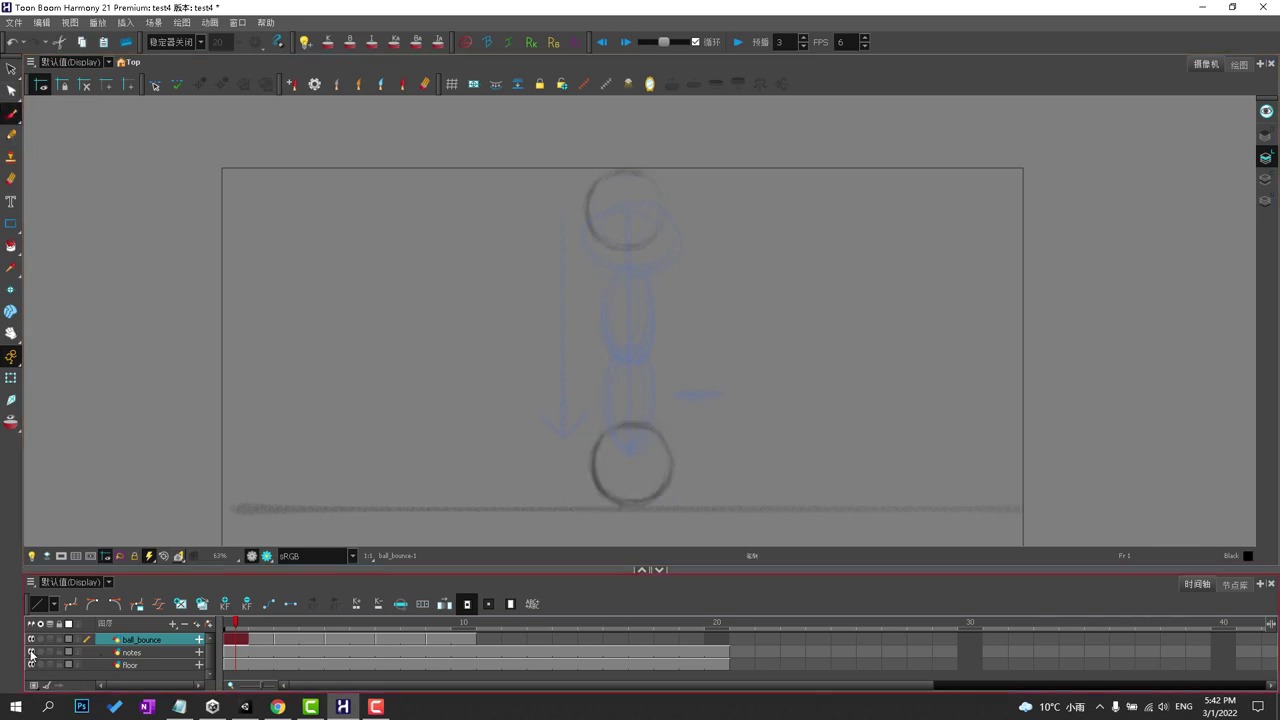
Mark the frame 1 ball_bounce drawing as a key drawing and check the other exposures with the notes layer temporarily hidden.
{"action": "left_click", "coordinate": [31, 652]}
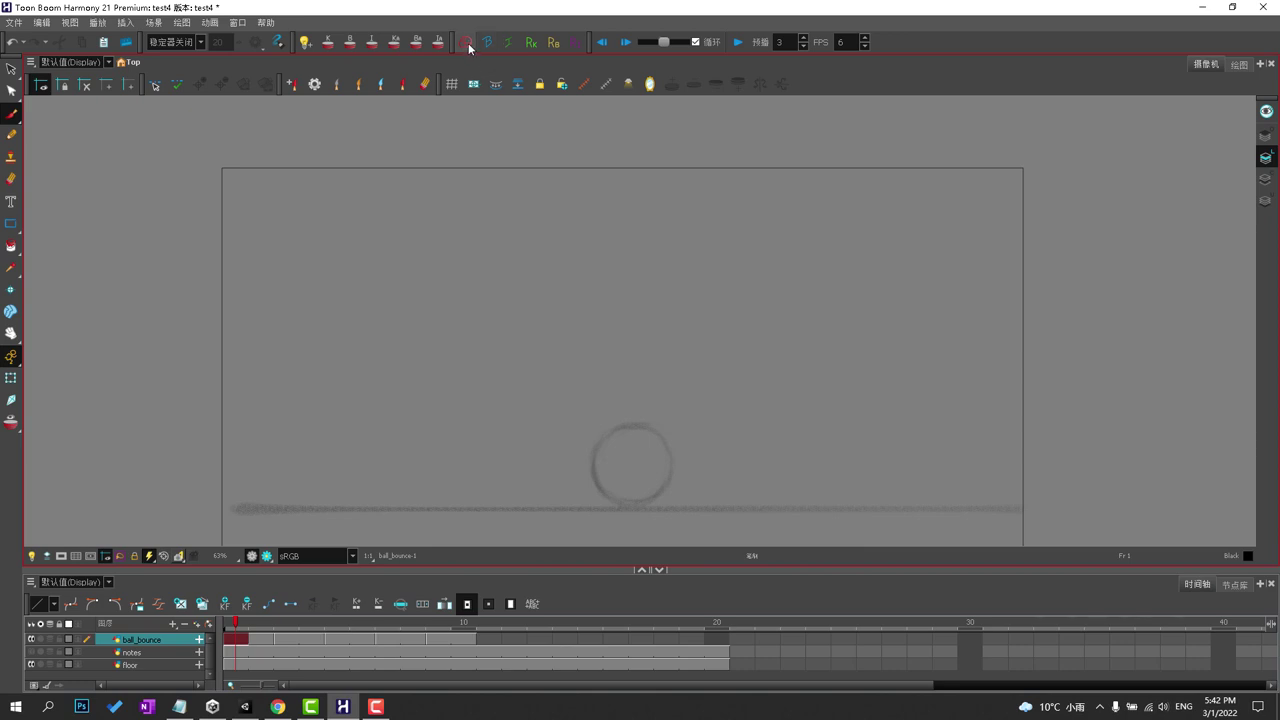
{"action": "left_click", "coordinate": [285, 639]}
{"action": "left_click", "coordinate": [387, 639]}
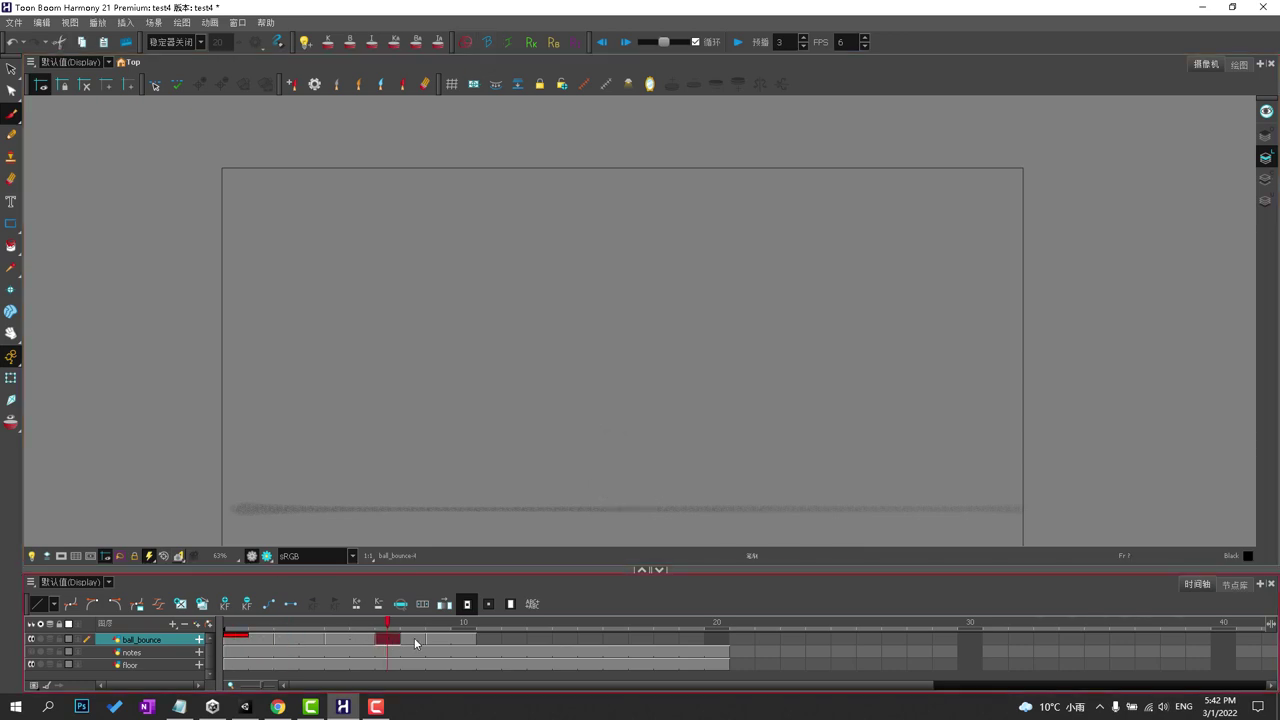
{"action": "left_click", "coordinate": [437, 639]}
{"action": "left_click", "coordinate": [387, 639]}
{"action": "left_click", "coordinate": [31, 652]}
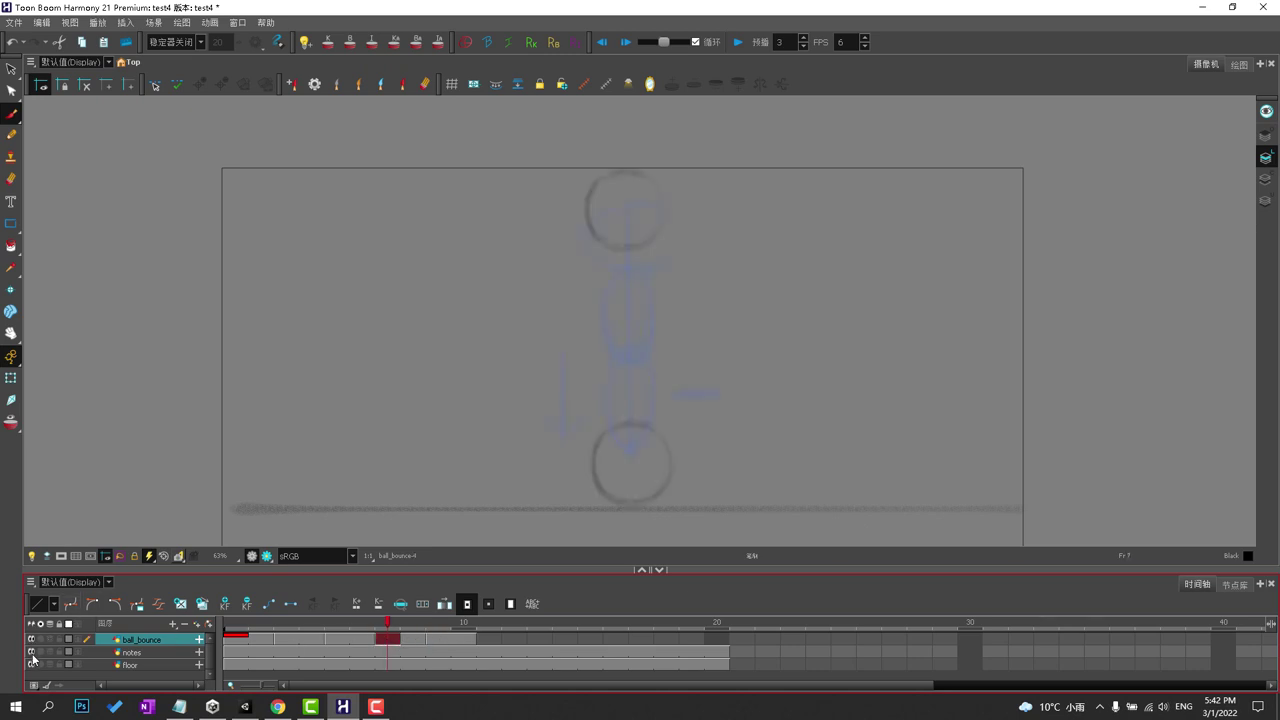
{"action": "left_click", "coordinate": [11, 69]}
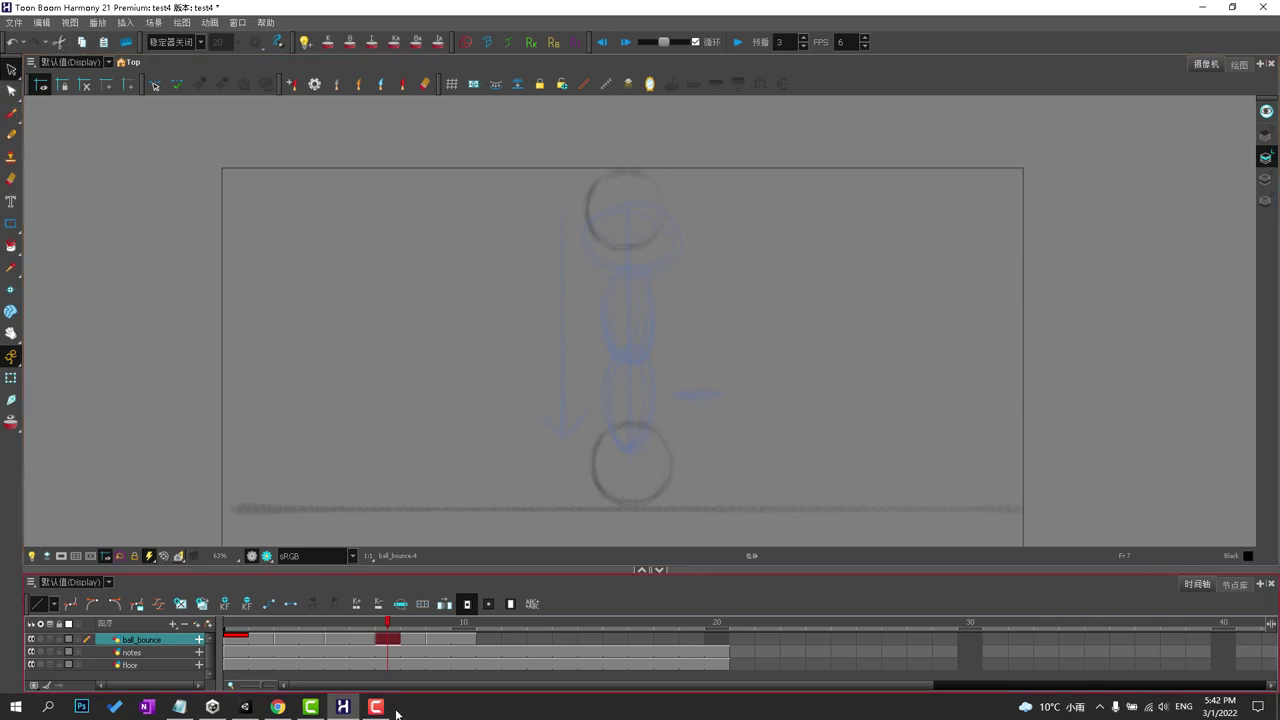
{"action": "left_click", "coordinate": [403, 651]}
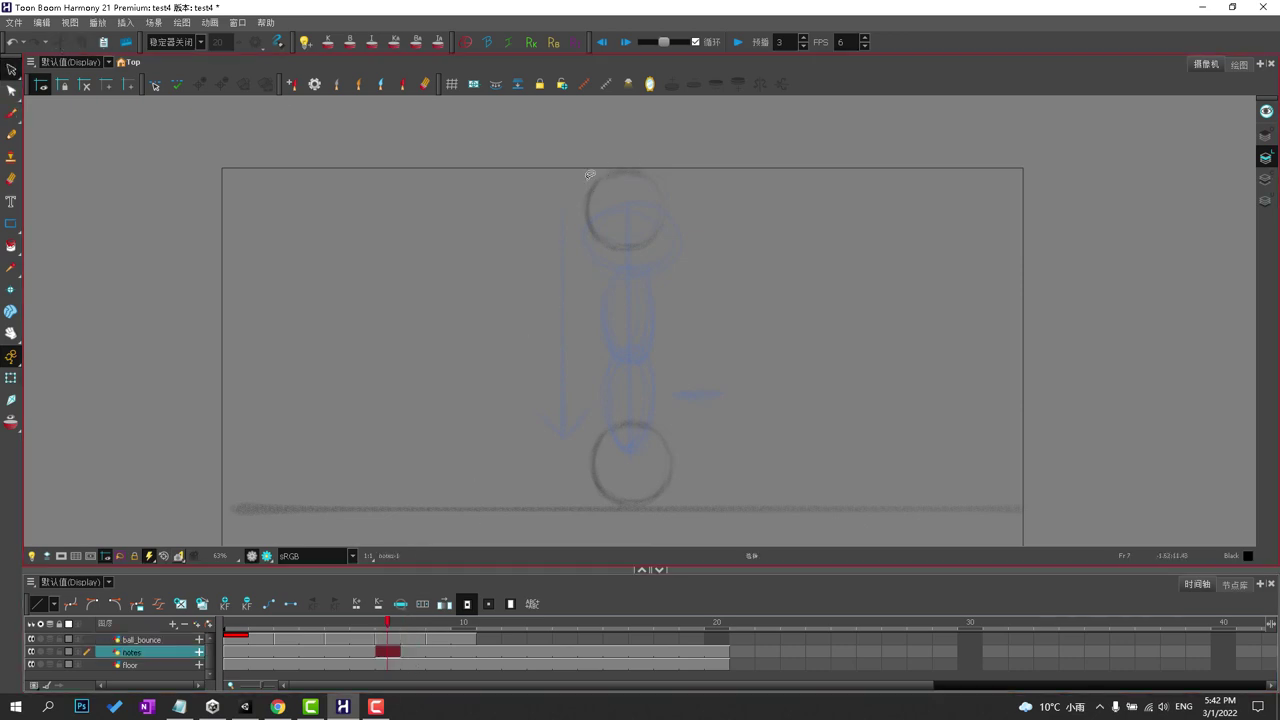
{"action": "mouse_move", "coordinate": [585, 180]}
{"action": "left_mouse_down"}
{"action": "mouse_move", "coordinate": [614, 188]}
{"action": "mouse_move", "coordinate": [588, 182]}
{"action": "left_mouse_up"}
{"action": "left_click", "coordinate": [295, 637]}
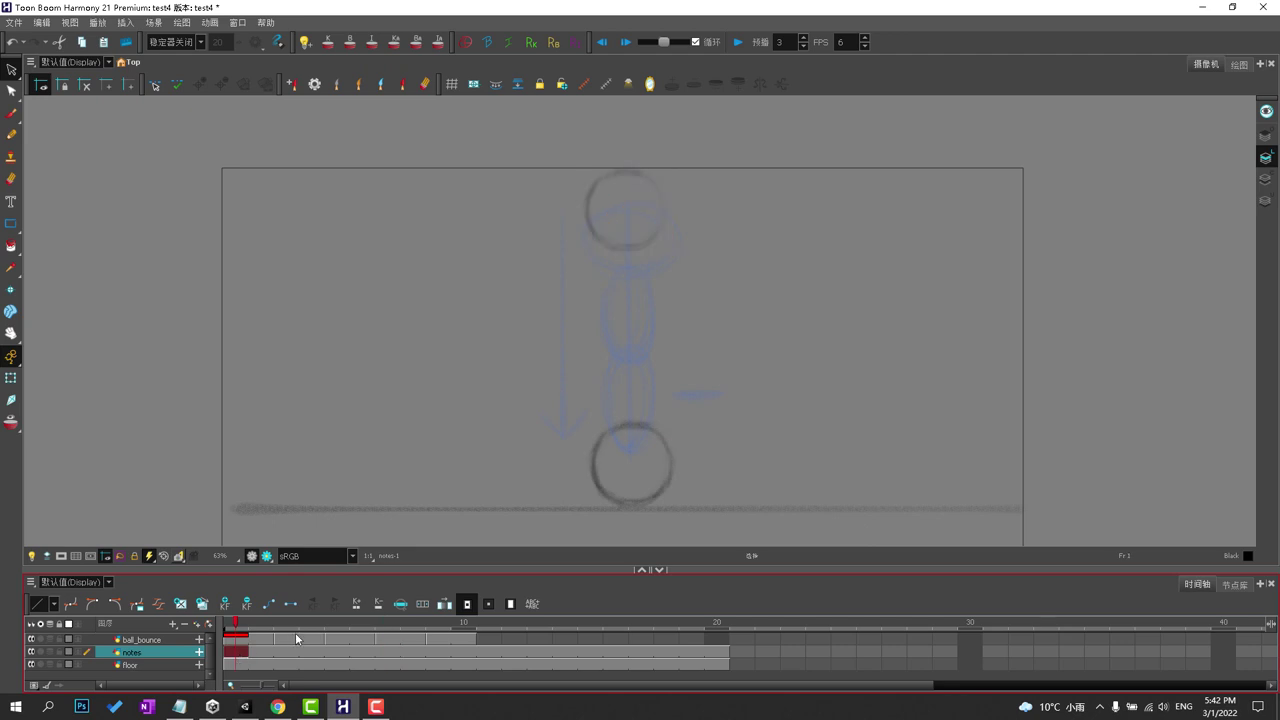
Mark the frame 5 ball_bounce drawing as a breakdown and shift its stretched ball slightly downward.
{"action": "left_click", "coordinate": [360, 639]}
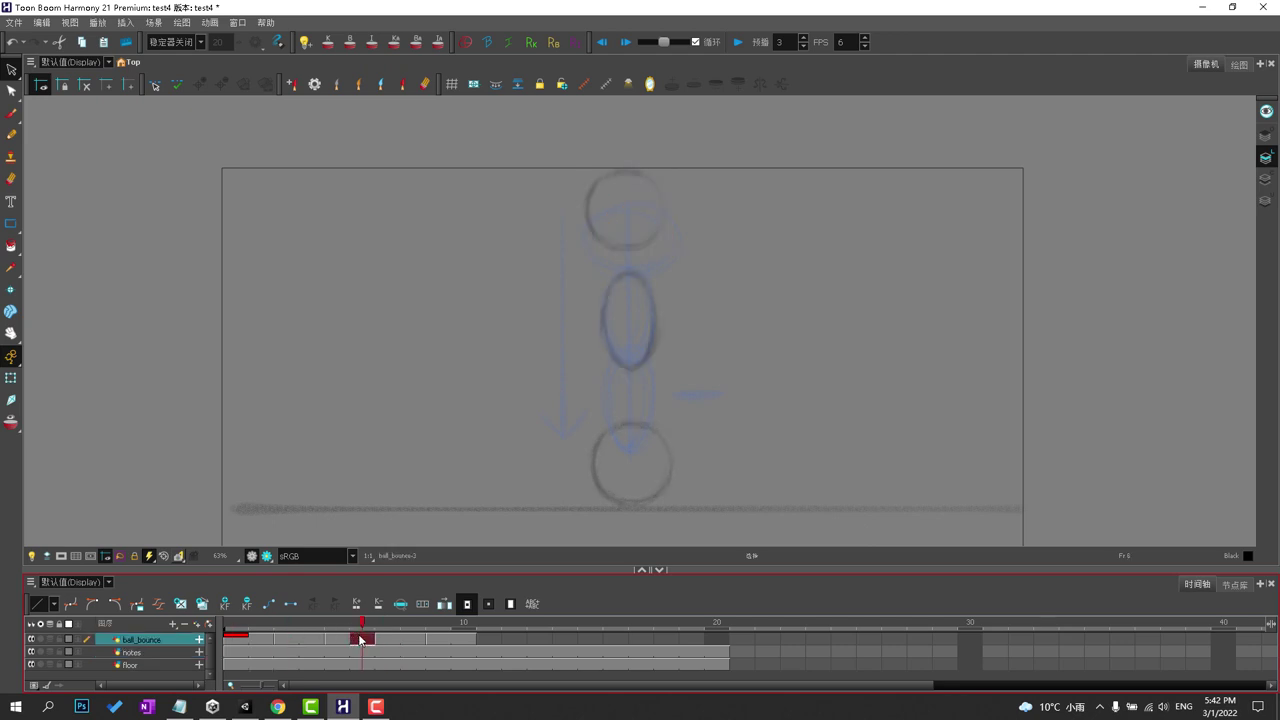
{"action": "left_click", "coordinate": [344, 640]}
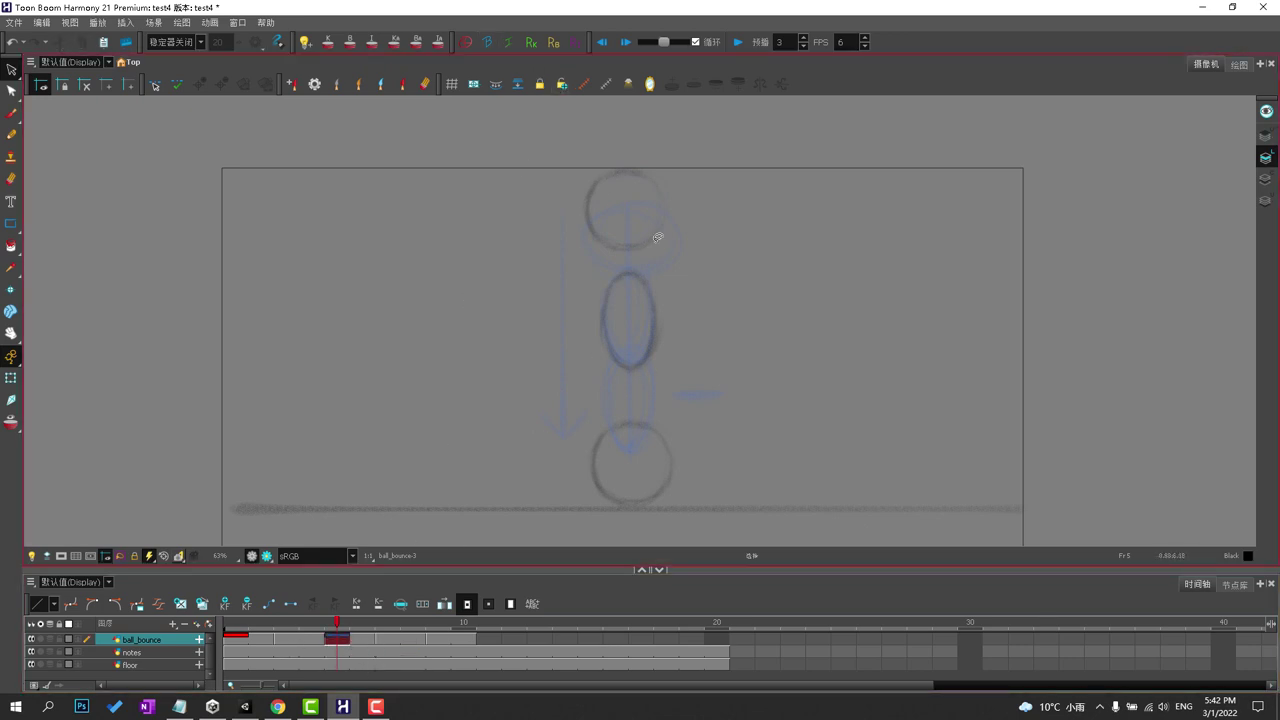
{"action": "mouse_move", "coordinate": [598, 282]}
{"action": "left_mouse_down"}
{"action": "mouse_move", "coordinate": [596, 378]}
{"action": "mouse_move", "coordinate": [711, 345]}
{"action": "mouse_move", "coordinate": [645, 264]}
{"action": "mouse_move", "coordinate": [562, 302]}
{"action": "mouse_move", "coordinate": [592, 336]}
{"action": "mouse_move", "coordinate": [641, 300]}
{"action": "left_mouse_up"}
{"action": "left_click", "coordinate": [720, 250]}
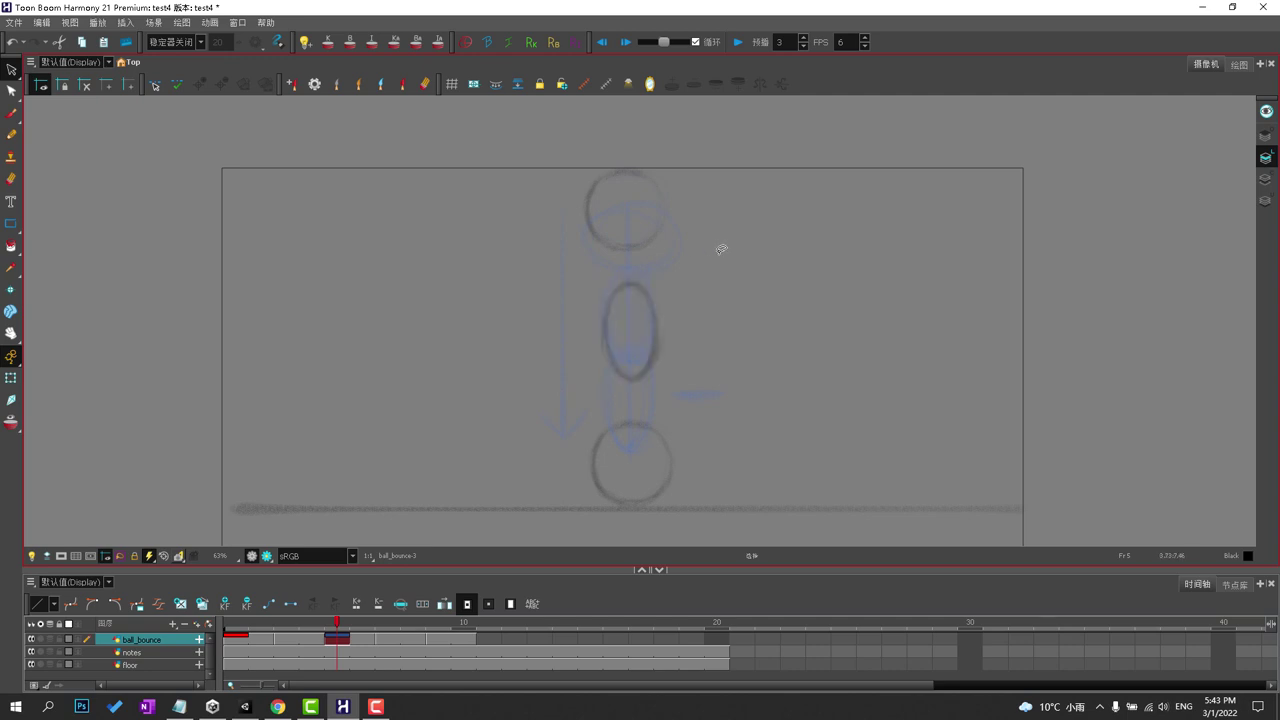
{"action": "mouse_move", "coordinate": [688, 448]}
{"action": "left_mouse_down"}
{"action": "mouse_move", "coordinate": [688, 488]}
{"action": "mouse_move", "coordinate": [680, 476]}
{"action": "mouse_move", "coordinate": [694, 490]}
{"action": "mouse_move", "coordinate": [688, 316]}
{"action": "mouse_move", "coordinate": [698, 330]}
{"action": "left_mouse_up"}
{"action": "mouse_move", "coordinate": [812, 310]}
{"action": "left_mouse_down"}
{"action": "mouse_move", "coordinate": [660, 317]}
{"action": "mouse_move", "coordinate": [684, 303]}
{"action": "mouse_move", "coordinate": [727, 338]}
{"action": "mouse_move", "coordinate": [783, 338]}
{"action": "left_mouse_up"}
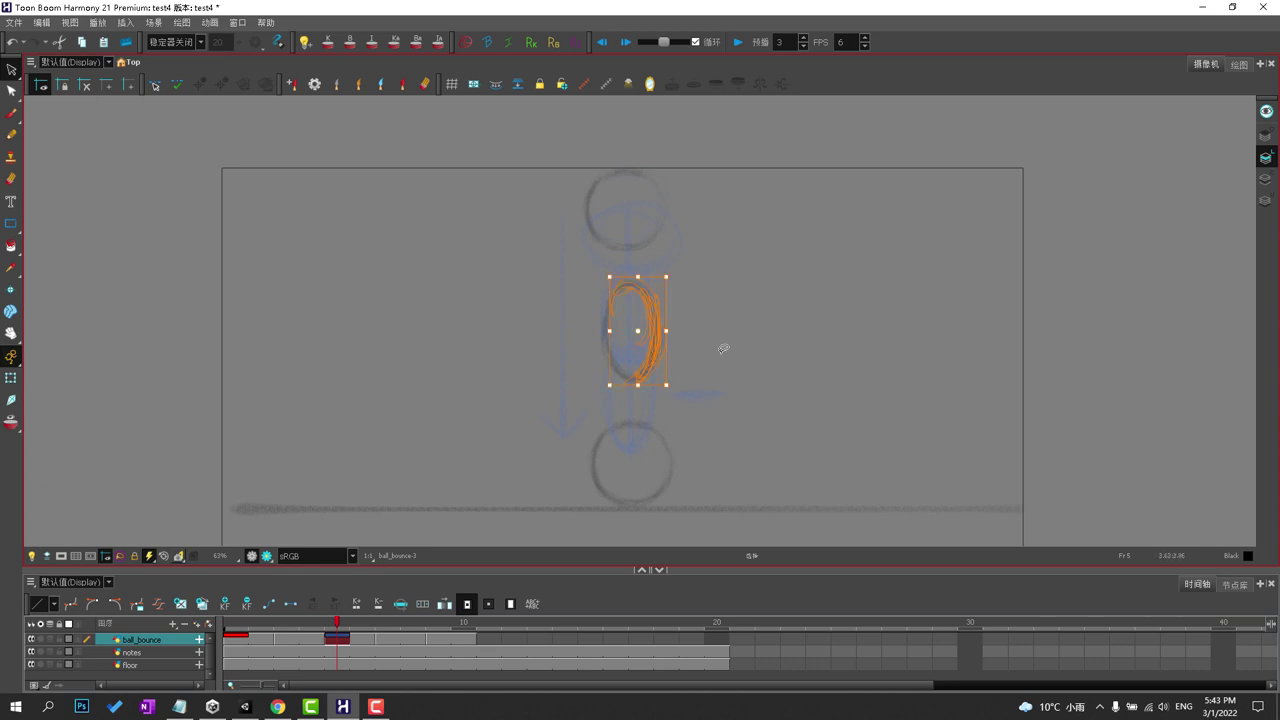
Duplicate the floor ball on frame 1 of the ball_bounce layer and place the copy over the upper ball guide.
{"action": "left_click", "coordinate": [447, 639]}
{"action": "left_click", "coordinate": [234, 639]}
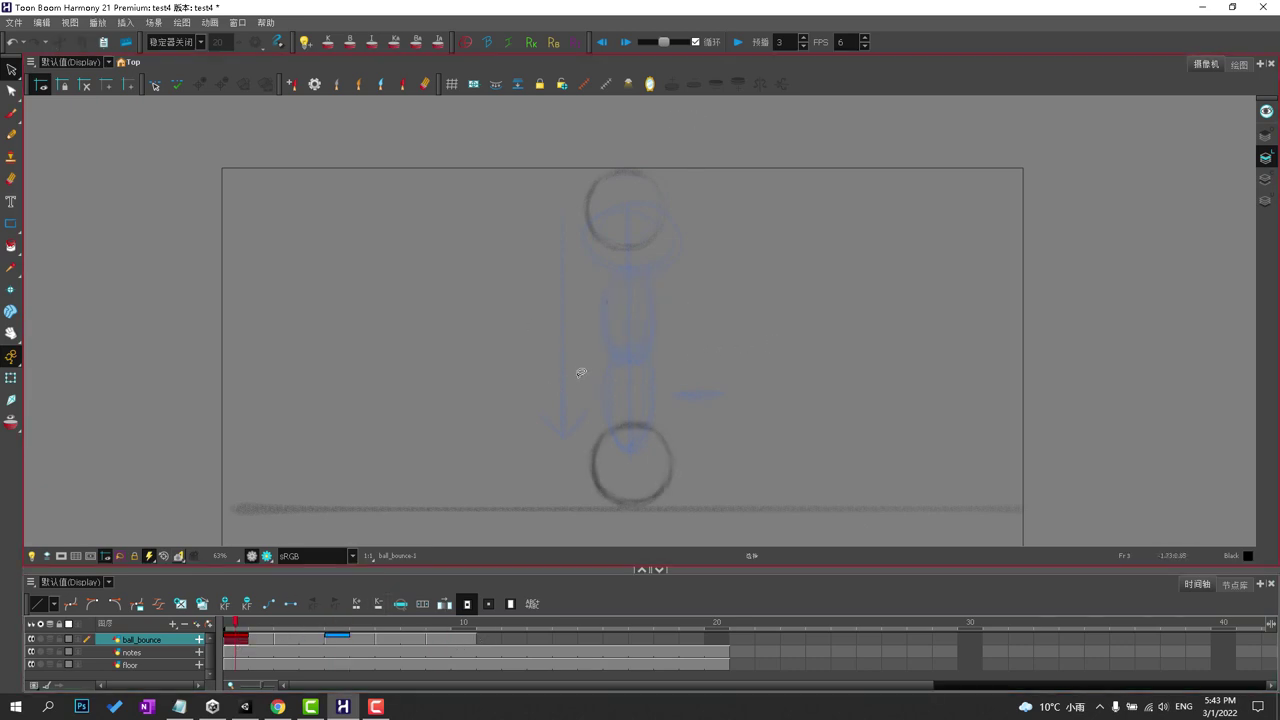
{"action": "mouse_move", "coordinate": [540, 403]}
{"action": "left_mouse_down"}
{"action": "mouse_move", "coordinate": [585, 305]}
{"action": "mouse_move", "coordinate": [560, 335]}
{"action": "left_mouse_up"}
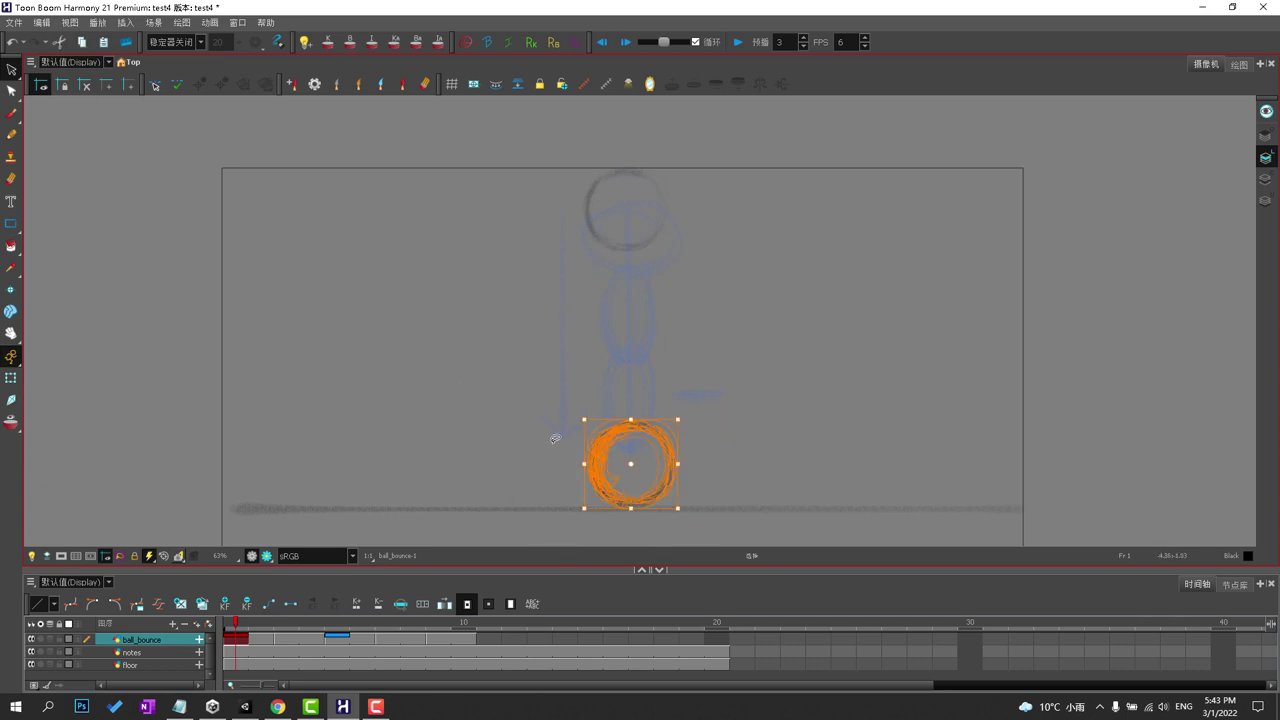
{"action": "left_click_drag", "start_coordinate": [665, 409], "coordinate": [664, 201]}
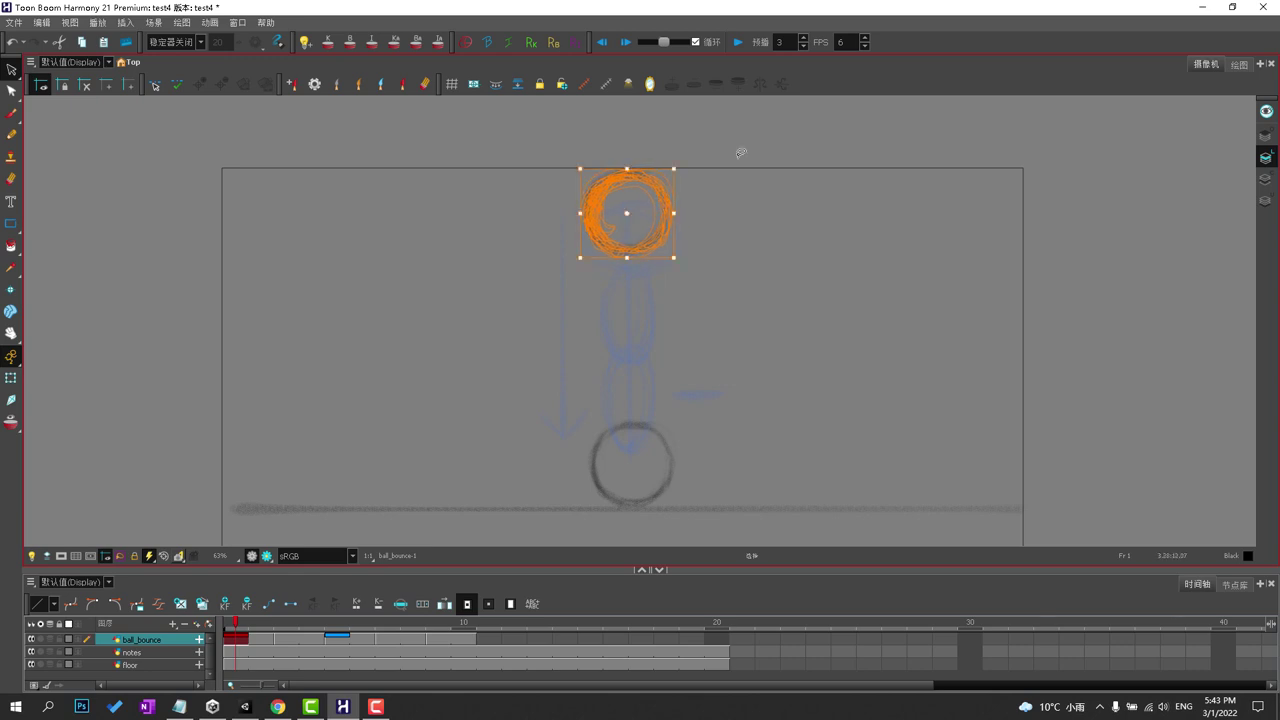
{"action": "left_click", "coordinate": [734, 163]}
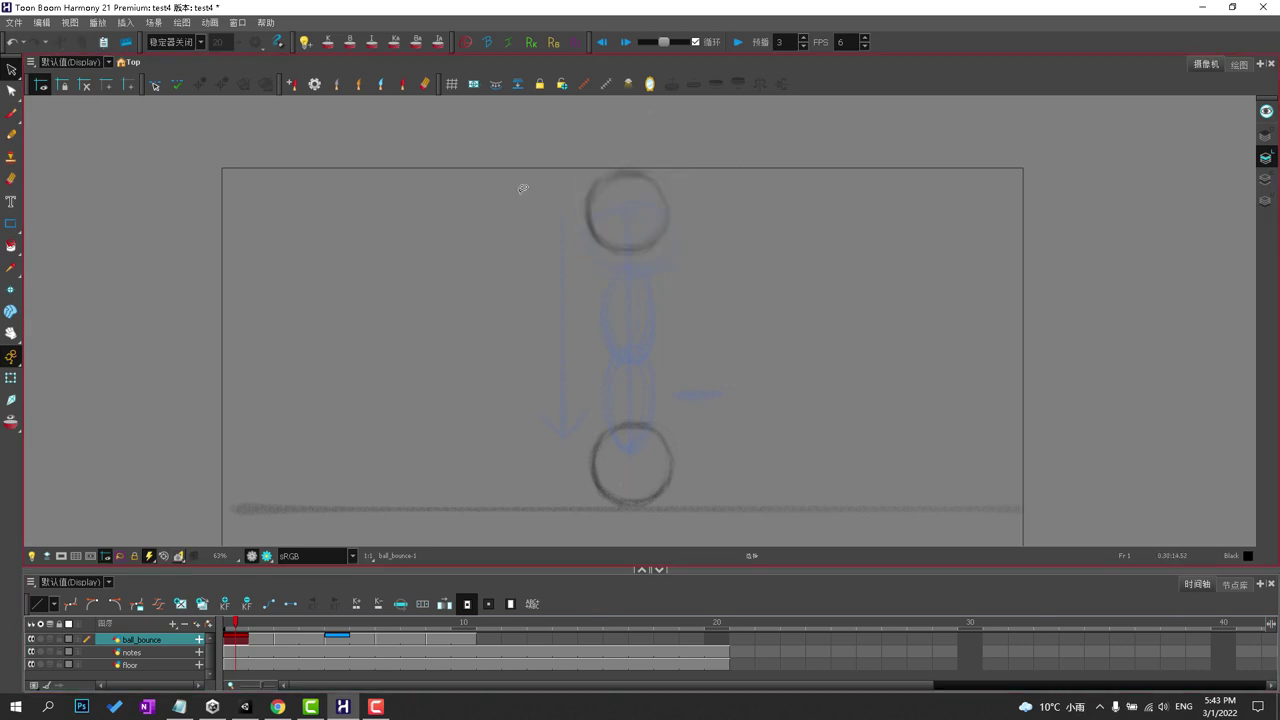
{"action": "left_click", "coordinate": [634, 171]}
{"action": "left_click", "coordinate": [766, 176]}
Mark the frame 9 ball_bounce drawing as a key drawing and transfer the upper ball copy from frame 1 to frame 9.
{"action": "left_click", "coordinate": [441, 638]}
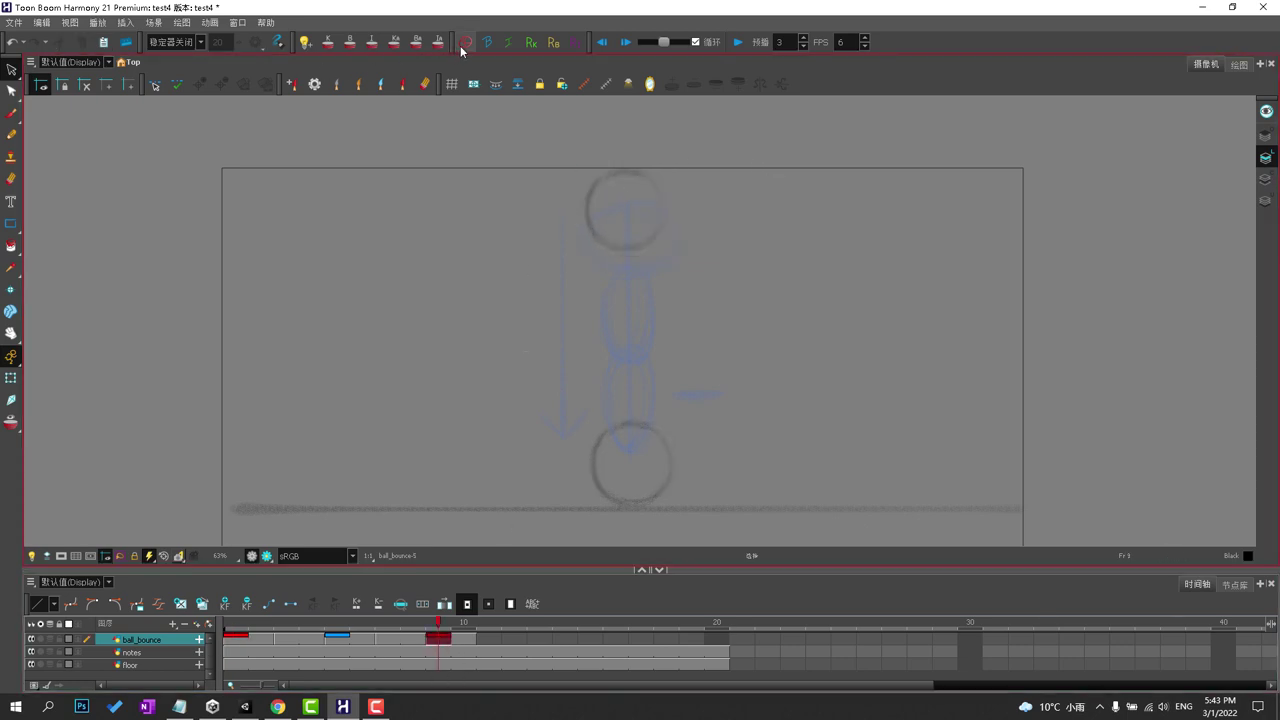
{"action": "left_click", "coordinate": [342, 637]}
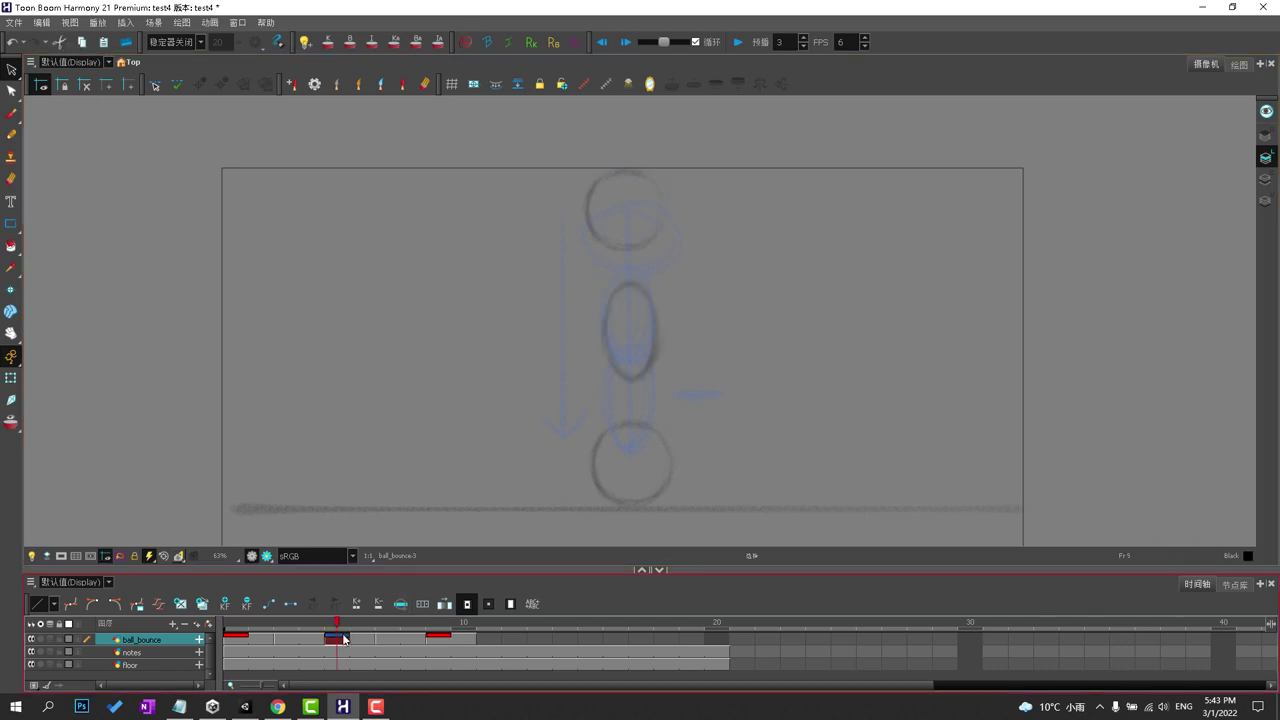
{"action": "mouse_move", "coordinate": [246, 622]}
{"action": "left_mouse_down"}
{"action": "mouse_move", "coordinate": [198, 617]}
{"action": "mouse_move", "coordinate": [421, 577]}
{"action": "mouse_move", "coordinate": [234, 600]}
{"action": "left_mouse_up"}
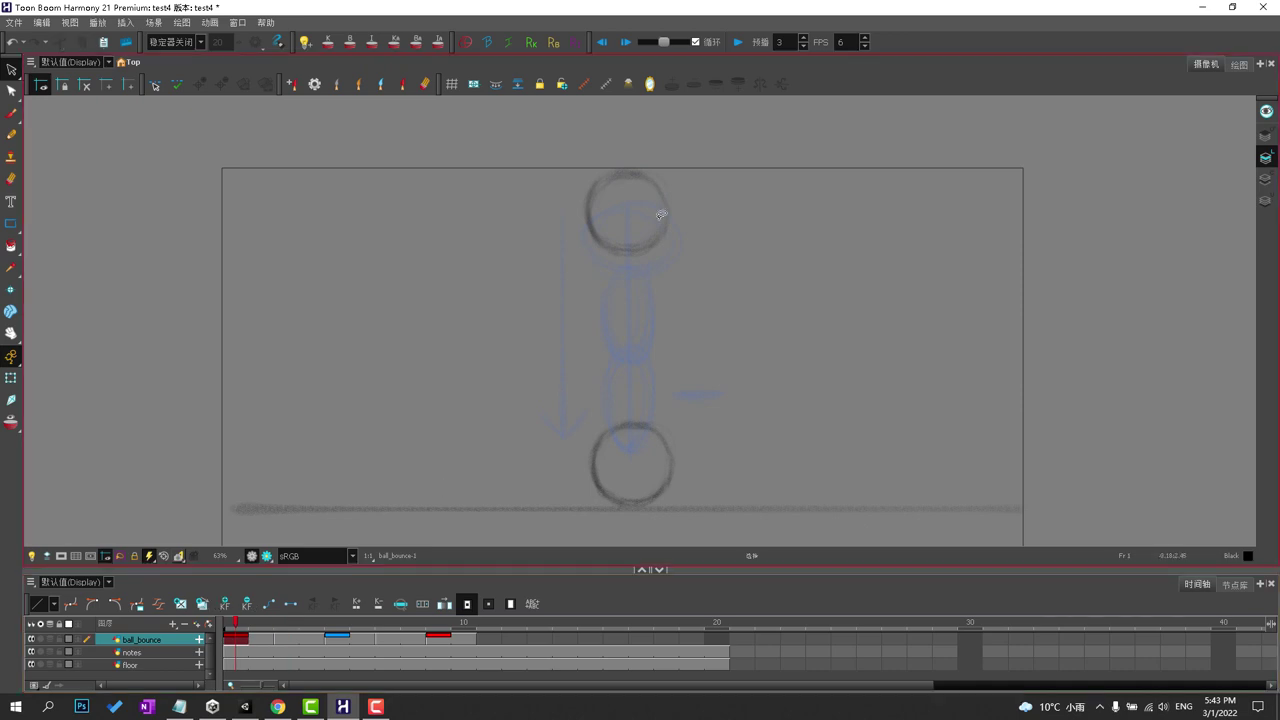
{"action": "left_click_drag", "start_coordinate": [491, 229], "coordinate": [429, 163]}
{"action": "left_click", "coordinate": [425, 633]}
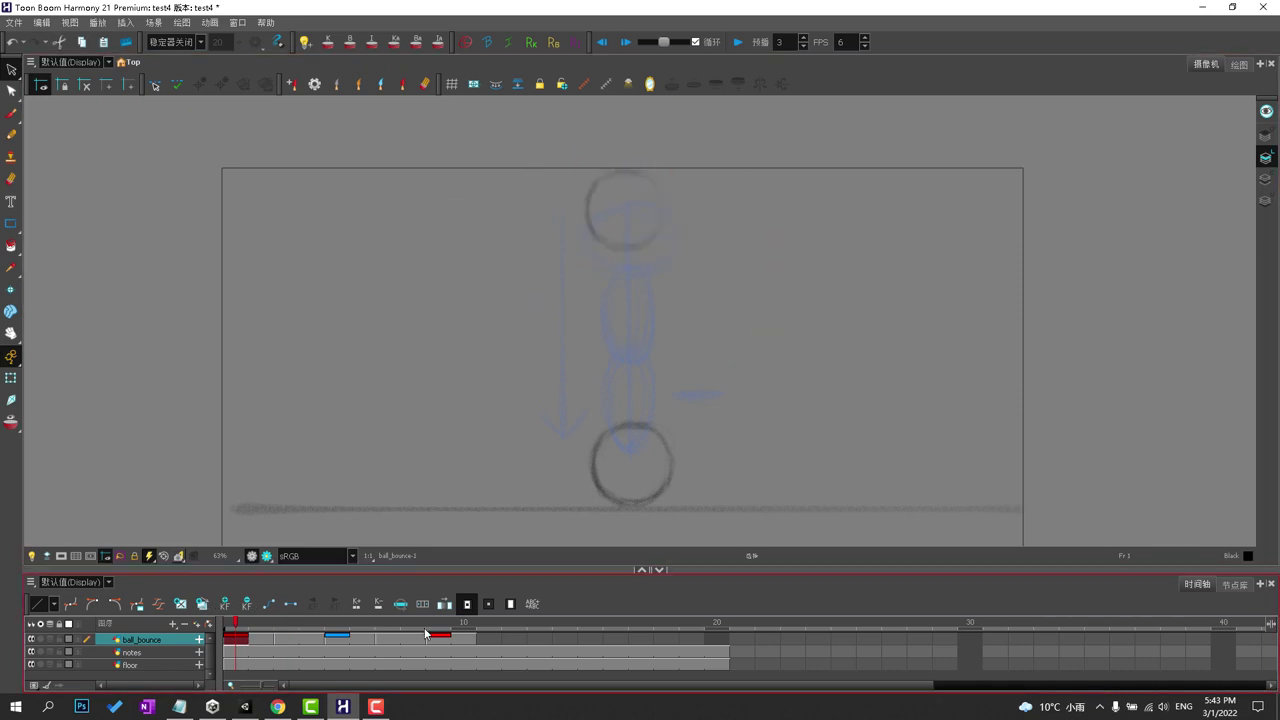
{"action": "left_click", "coordinate": [437, 638]}
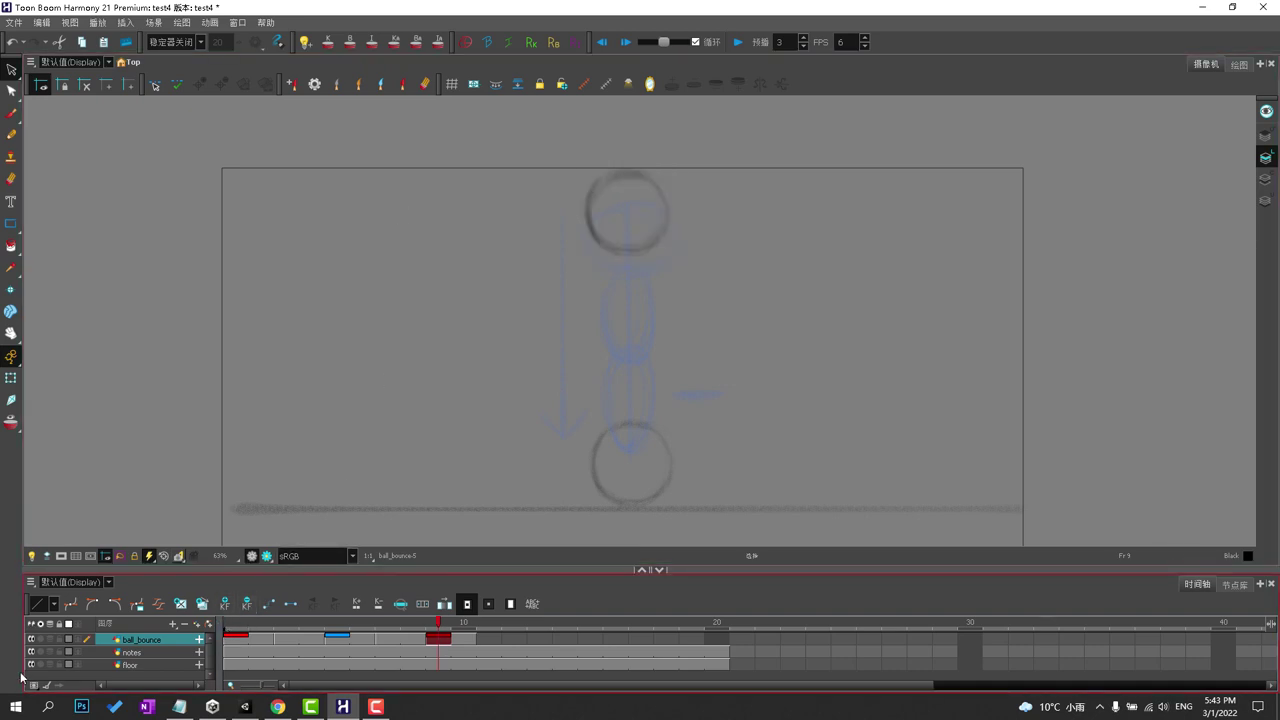
Hide the notes layer and scrub the timeline to review the ball_bounce key and breakdown drawings.
{"action": "left_click", "coordinate": [32, 654]}
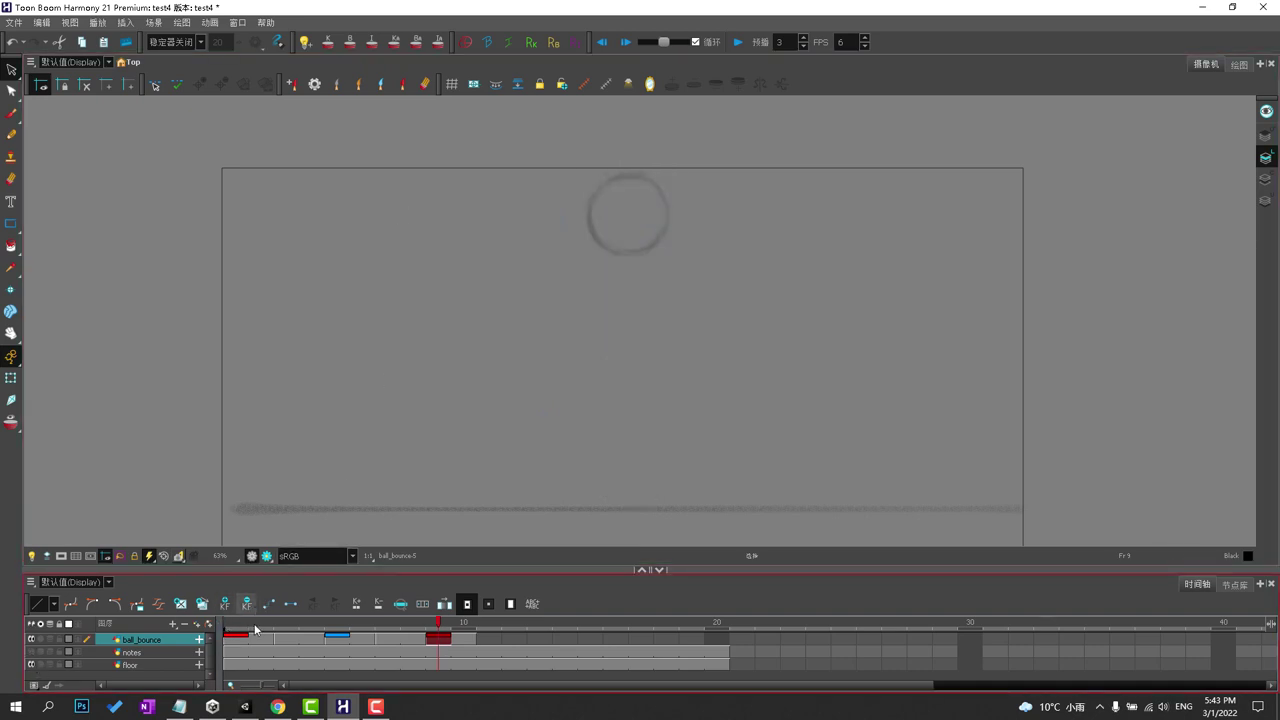
{"action": "left_click_drag", "start_coordinate": [250, 627], "coordinate": [282, 613]}
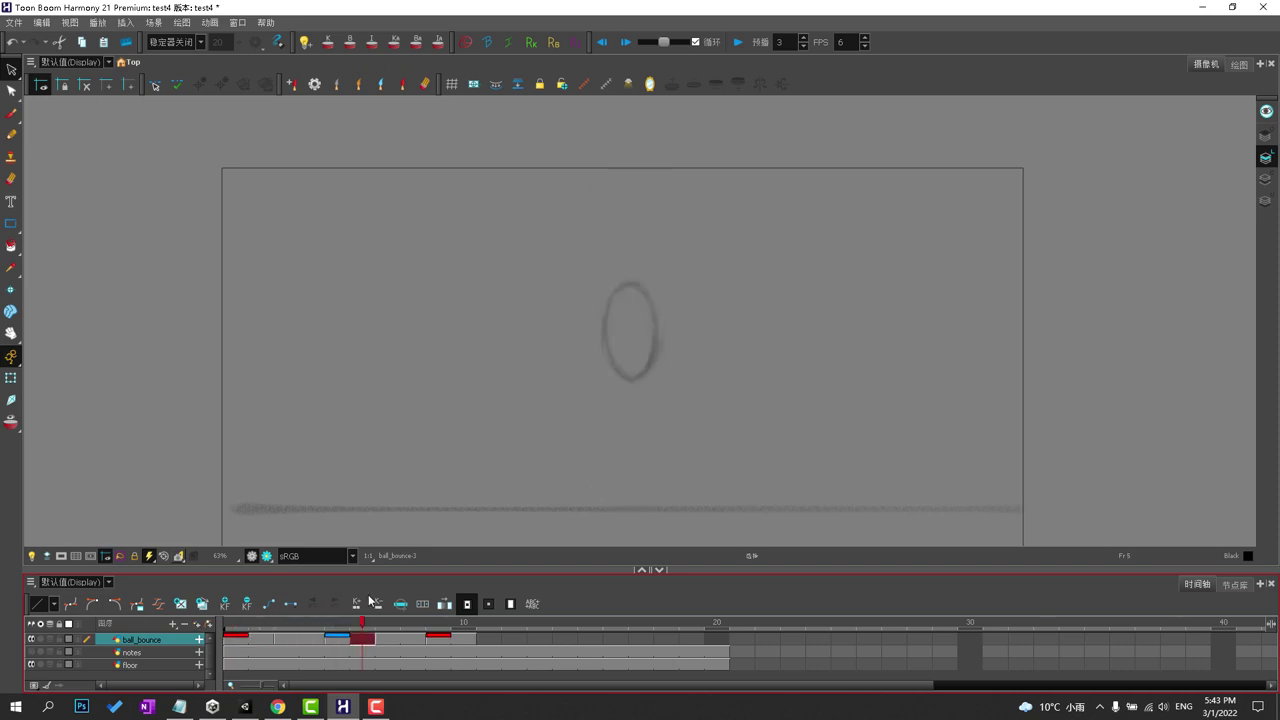
{"action": "right_click", "coordinate": [228, 589]}
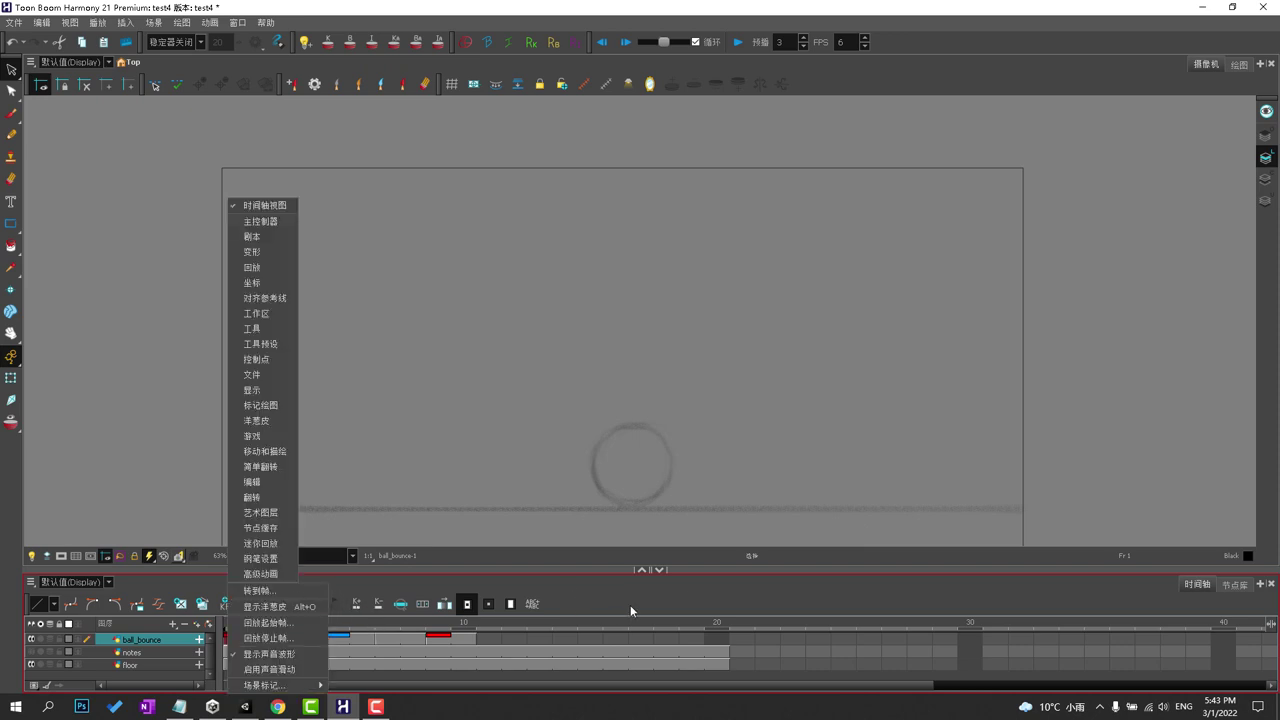
{"action": "left_click", "coordinate": [594, 608]}
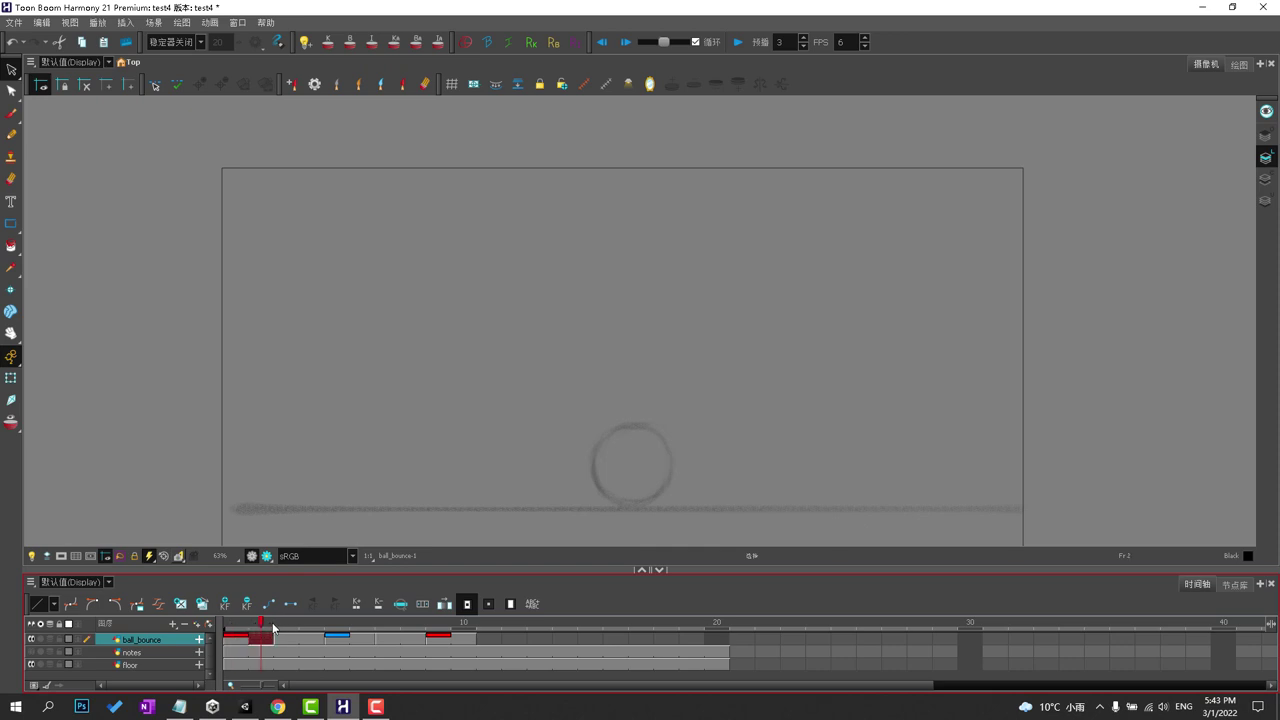
Copy the frame 5 breakdown to frame 13 and the frame 1 floor-ball key to frame 15 on the ball_bounce layer.
{"action": "left_click_drag", "start_coordinate": [272, 622], "coordinate": [489, 622]}
{"action": "left_click", "coordinate": [450, 623]}
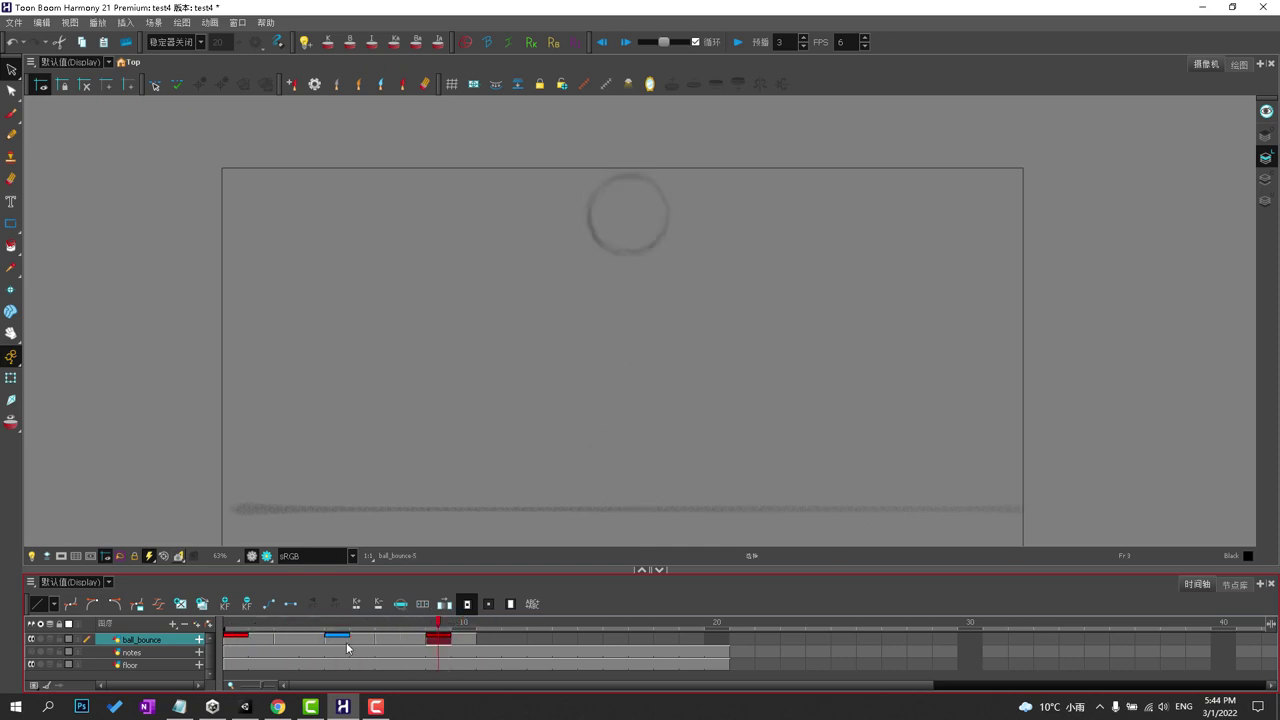
{"action": "left_click", "coordinate": [340, 640]}
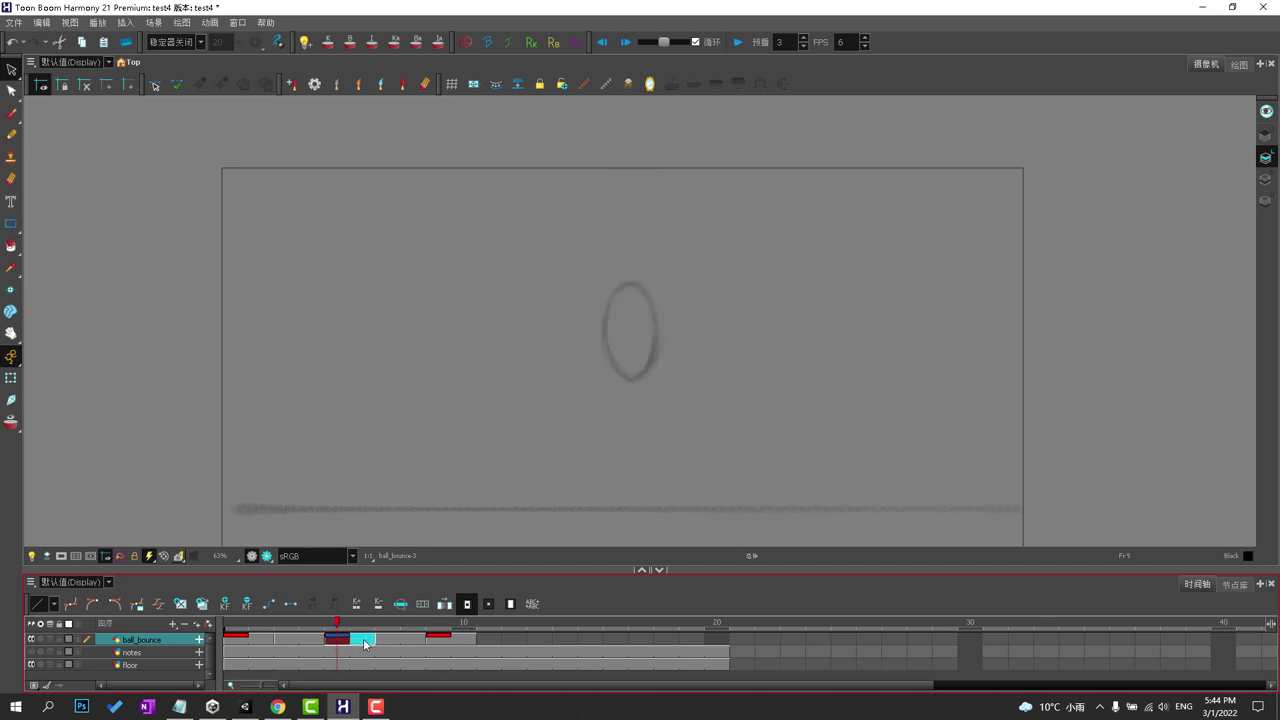
{"action": "left_click", "coordinate": [497, 637]}
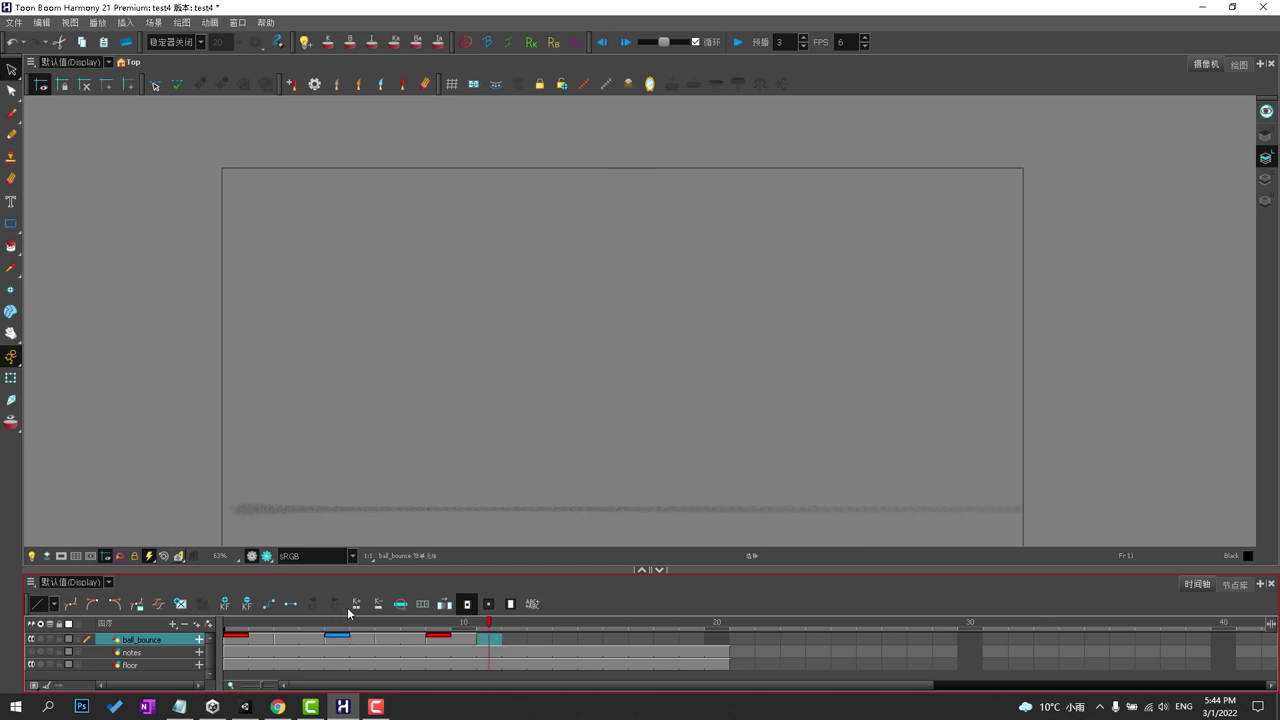
{"action": "left_click", "coordinate": [185, 610]}
{"action": "left_click", "coordinate": [546, 639]}
{"action": "left_click", "coordinate": [590, 639]}
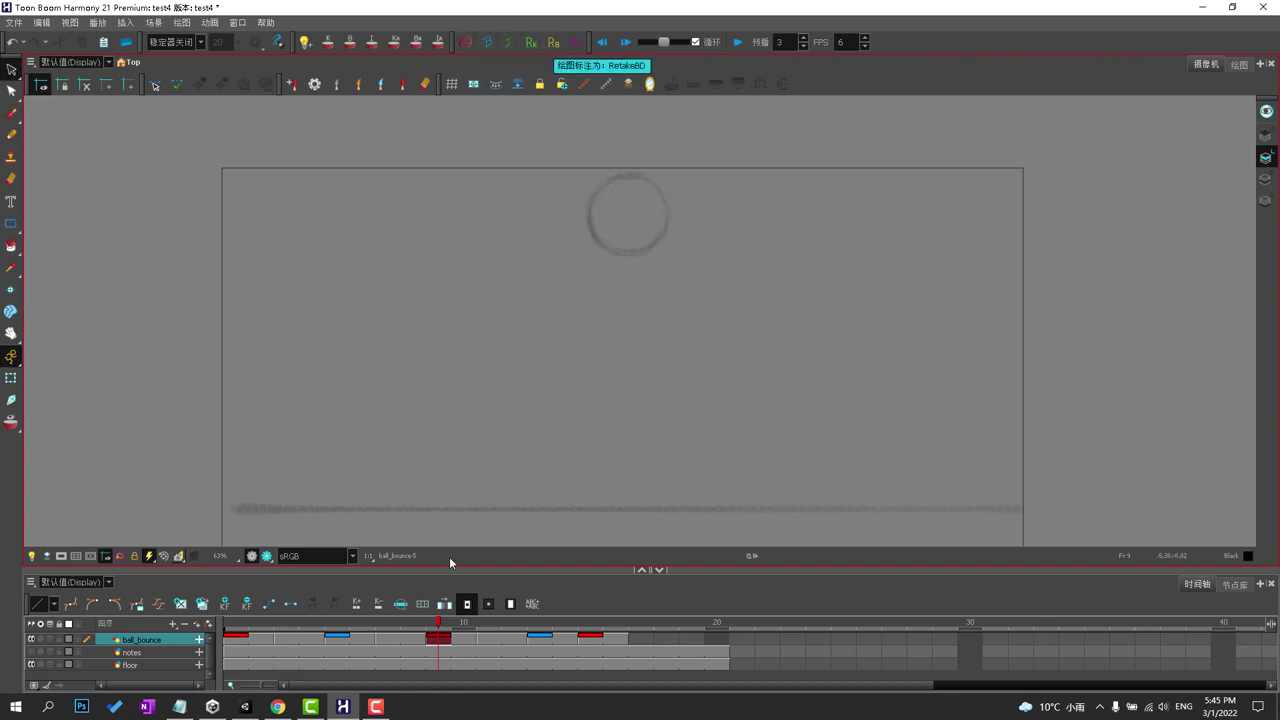
Move the last floor-ball key drawing on the ball_bounce layer from frame 15 to frame 17.
{"action": "left_click", "coordinate": [599, 639]}
{"action": "left_click_drag", "start_coordinate": [617, 639], "coordinate": [673, 641]}
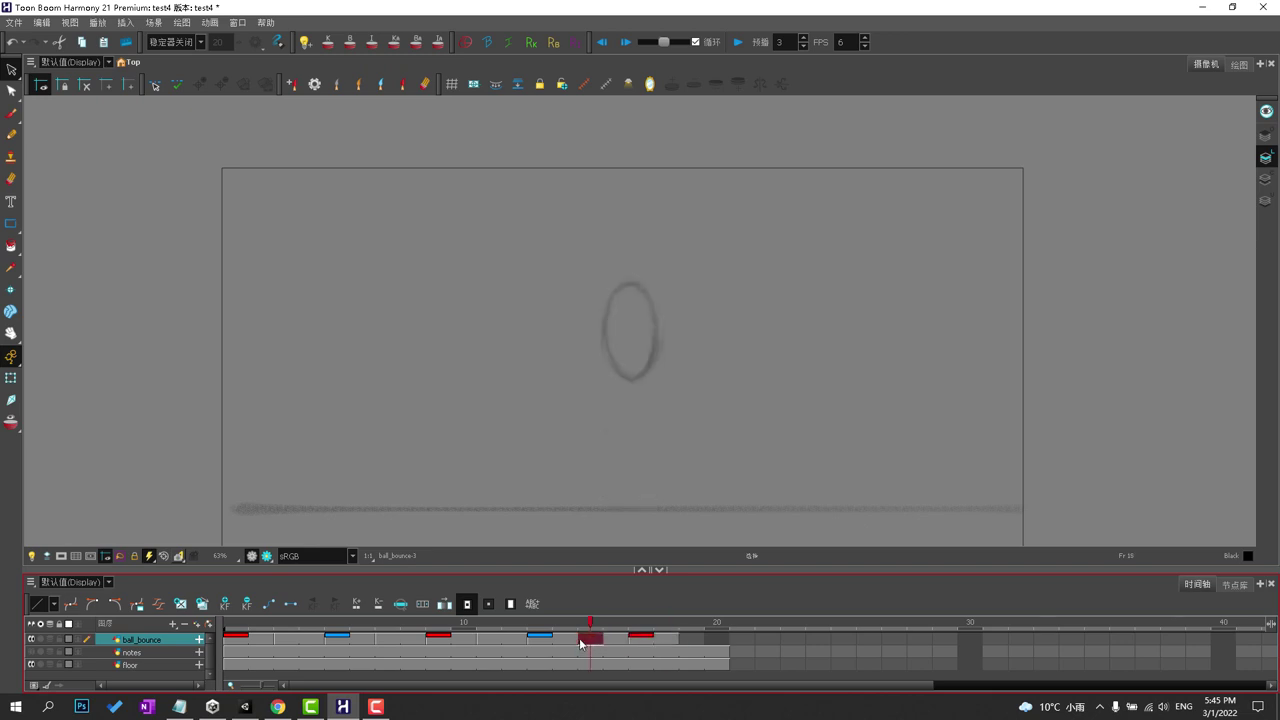
Turn on onion skin and check the ghosted neighbouring drawings on frames 1, 9 and 5 of the ball_bounce layer.
{"action": "left_click", "coordinate": [438, 639]}
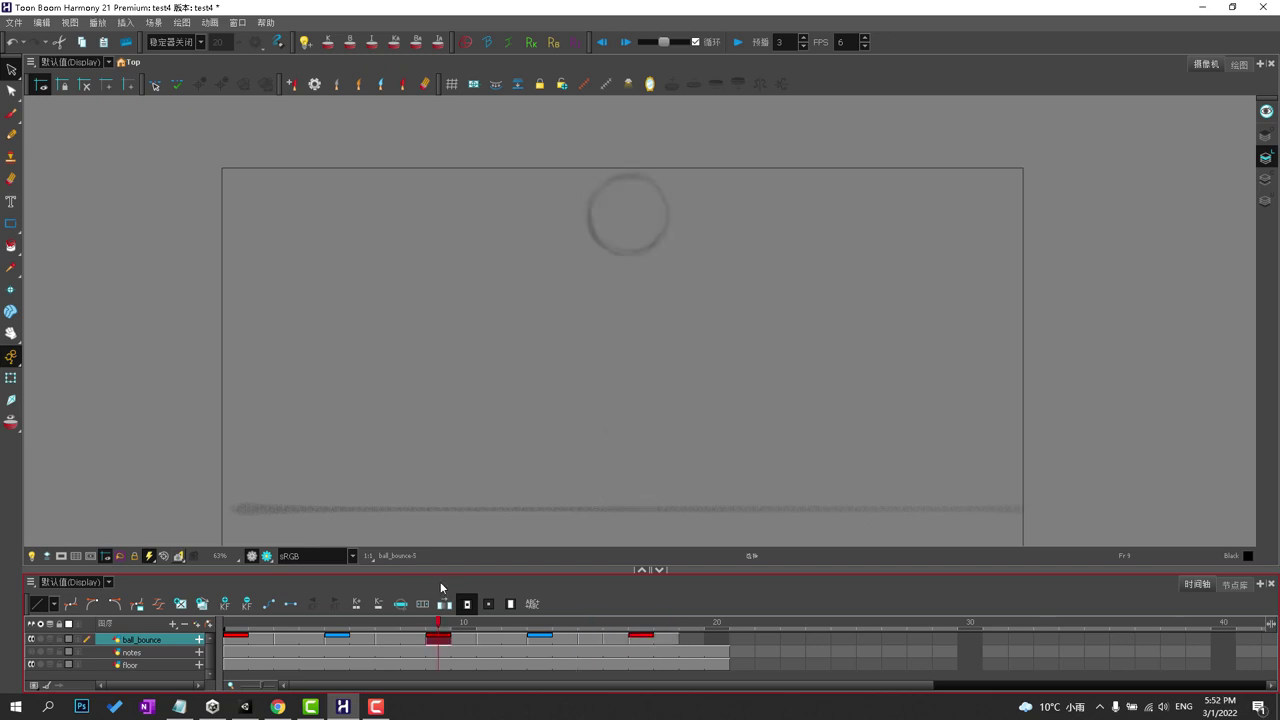
{"action": "left_click", "coordinate": [12, 424]}
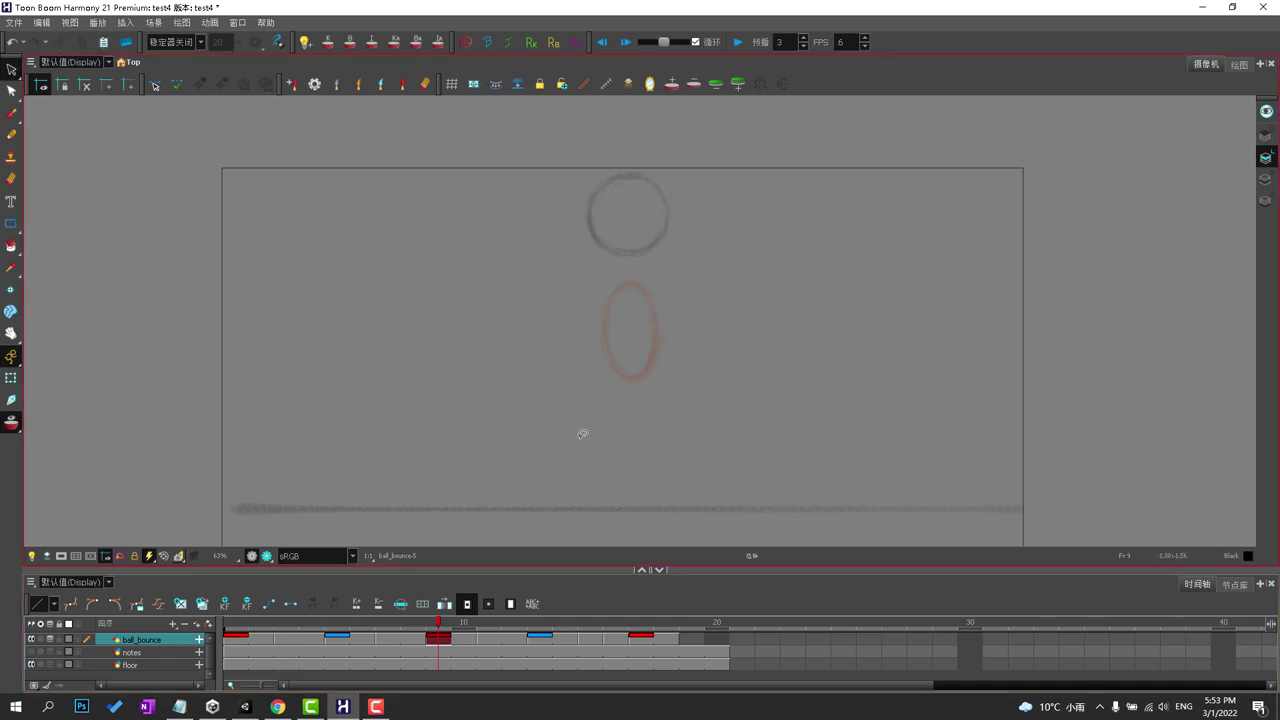
{"action": "key", "text": "shift+comma"}
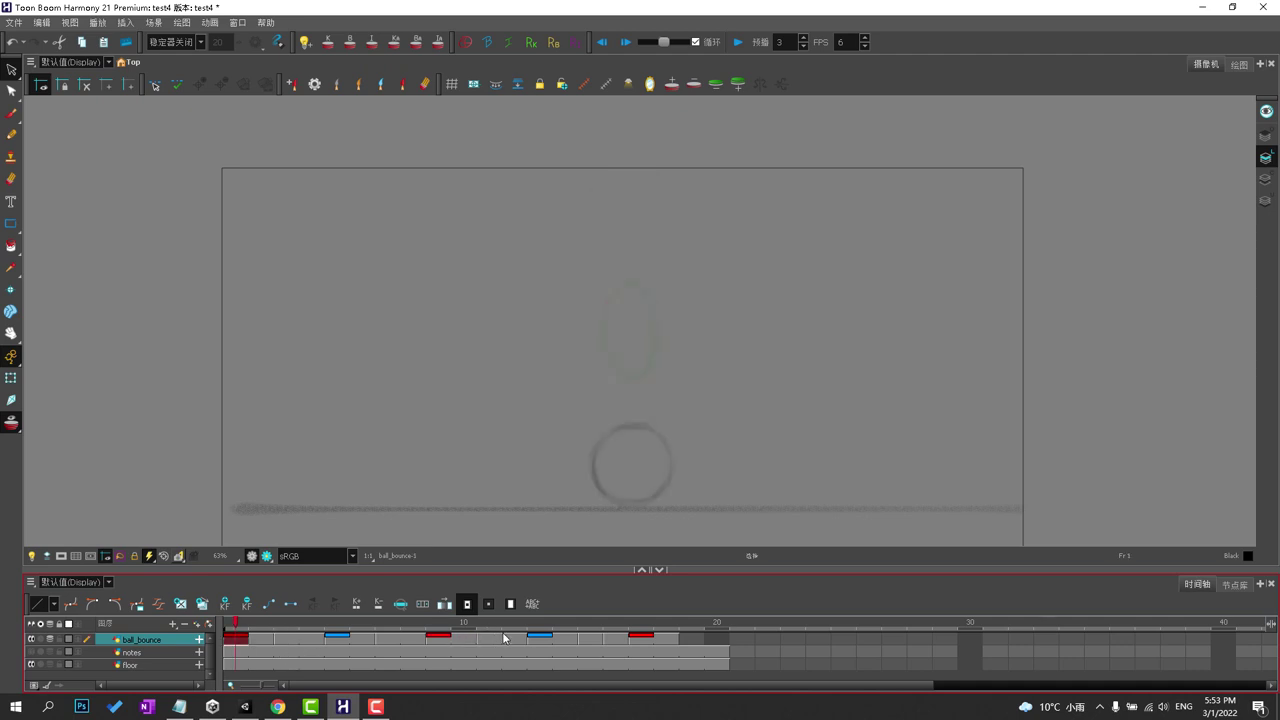
{"action": "left_click", "coordinate": [443, 640]}
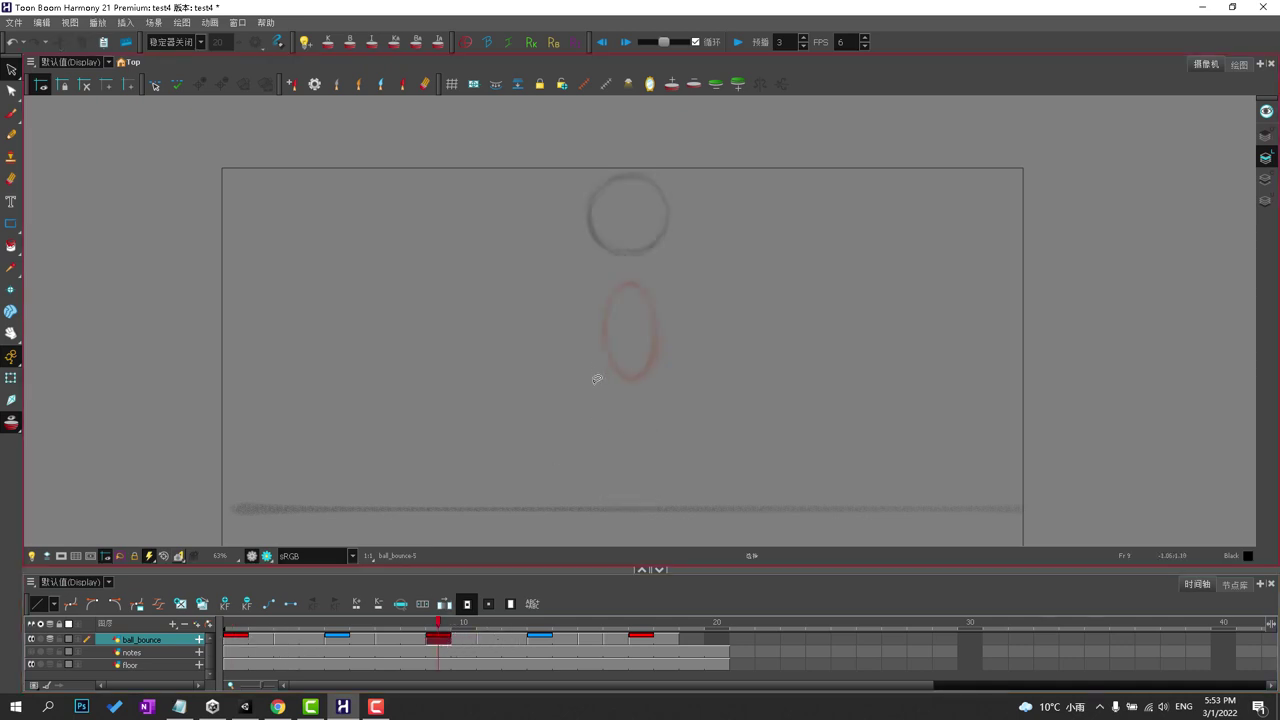
{"action": "left_click", "coordinate": [336, 637]}
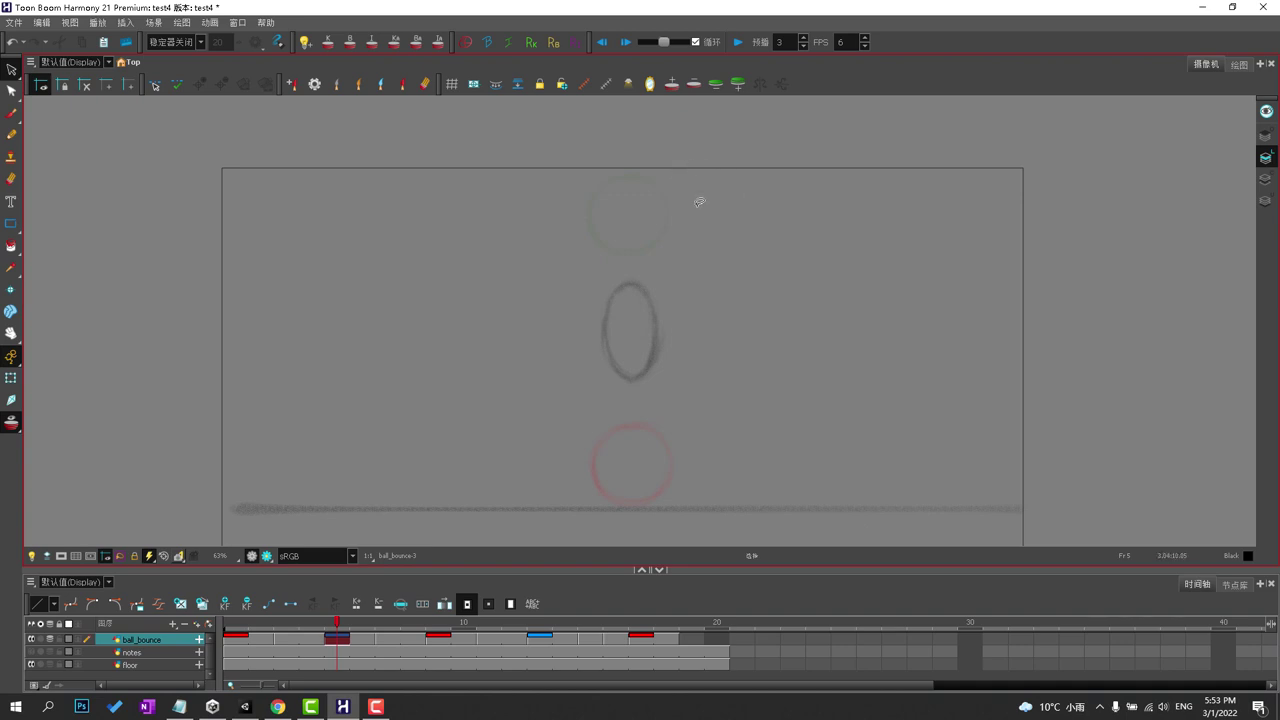
Examine the previous and next onion-skin ghosts around the stretched ball on frame 5 and the upper ball on frame 9.
{"action": "mouse_move", "coordinate": [720, 160]}
{"action": "left_mouse_down"}
{"action": "mouse_move", "coordinate": [695, 186]}
{"action": "mouse_move", "coordinate": [687, 177]}
{"action": "mouse_move", "coordinate": [726, 206]}
{"action": "left_mouse_up"}
{"action": "mouse_move", "coordinate": [683, 149]}
{"action": "left_mouse_down"}
{"action": "mouse_move", "coordinate": [631, 122]}
{"action": "mouse_move", "coordinate": [637, 134]}
{"action": "mouse_move", "coordinate": [560, 195]}
{"action": "left_mouse_up"}
{"action": "left_click_drag", "start_coordinate": [729, 373], "coordinate": [723, 425]}
{"action": "mouse_move", "coordinate": [717, 310]}
{"action": "left_mouse_down"}
{"action": "mouse_move", "coordinate": [677, 248]}
{"action": "mouse_move", "coordinate": [665, 254]}
{"action": "mouse_move", "coordinate": [705, 256]}
{"action": "left_mouse_up"}
{"action": "mouse_move", "coordinate": [722, 387]}
{"action": "left_mouse_down"}
{"action": "mouse_move", "coordinate": [699, 413]}
{"action": "mouse_move", "coordinate": [727, 429]}
{"action": "left_mouse_up"}
{"action": "mouse_move", "coordinate": [656, 252]}
{"action": "left_mouse_down"}
{"action": "mouse_move", "coordinate": [598, 231]}
{"action": "mouse_move", "coordinate": [674, 246]}
{"action": "left_mouse_up"}
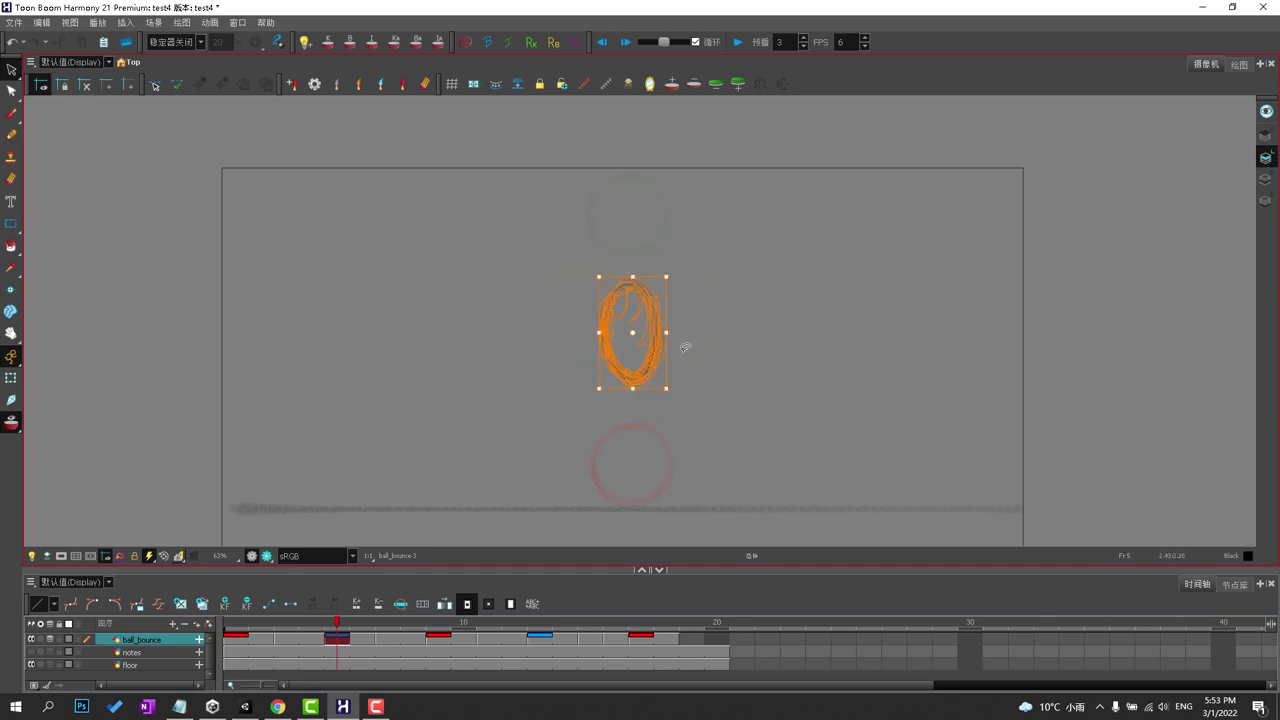
{"action": "left_click_drag", "start_coordinate": [440, 622], "coordinate": [473, 622]}
{"action": "left_click", "coordinate": [438, 652]}
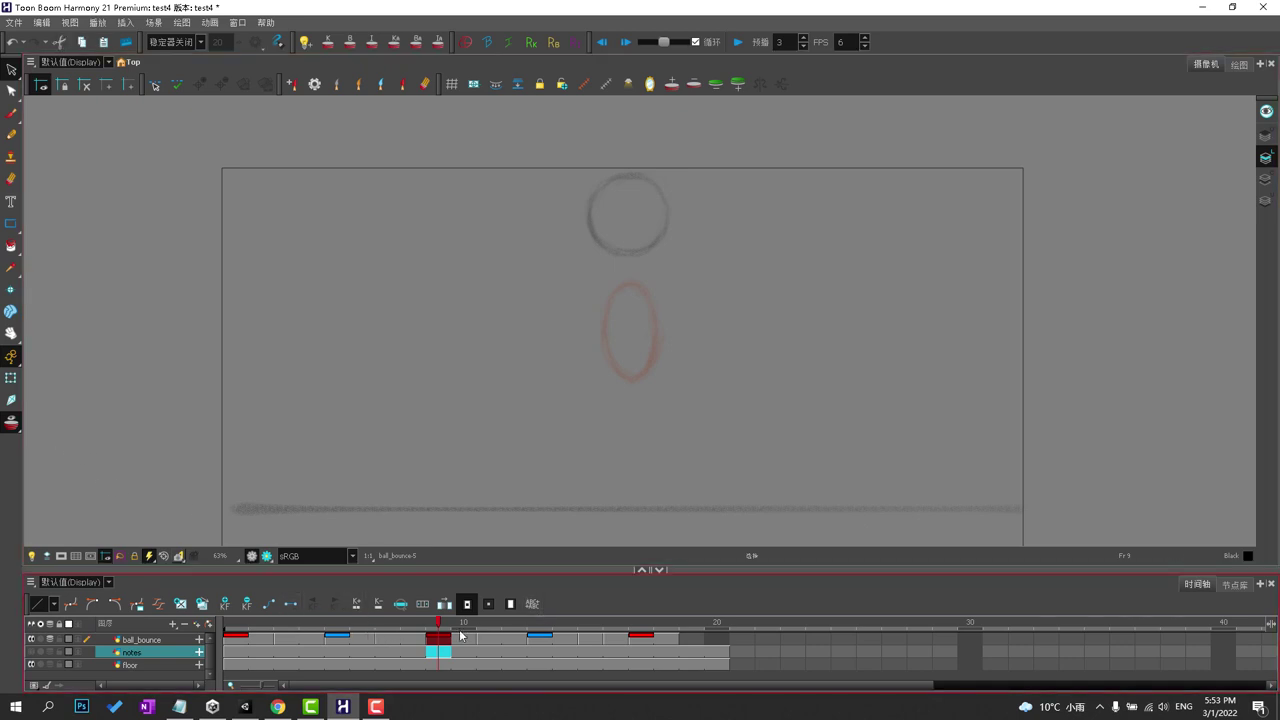
Draw a wide squashed ball resting on the floor line on frame 3 of ball_bounce with the Brush tool.
{"action": "left_click_drag", "start_coordinate": [225, 621], "coordinate": [302, 599]}
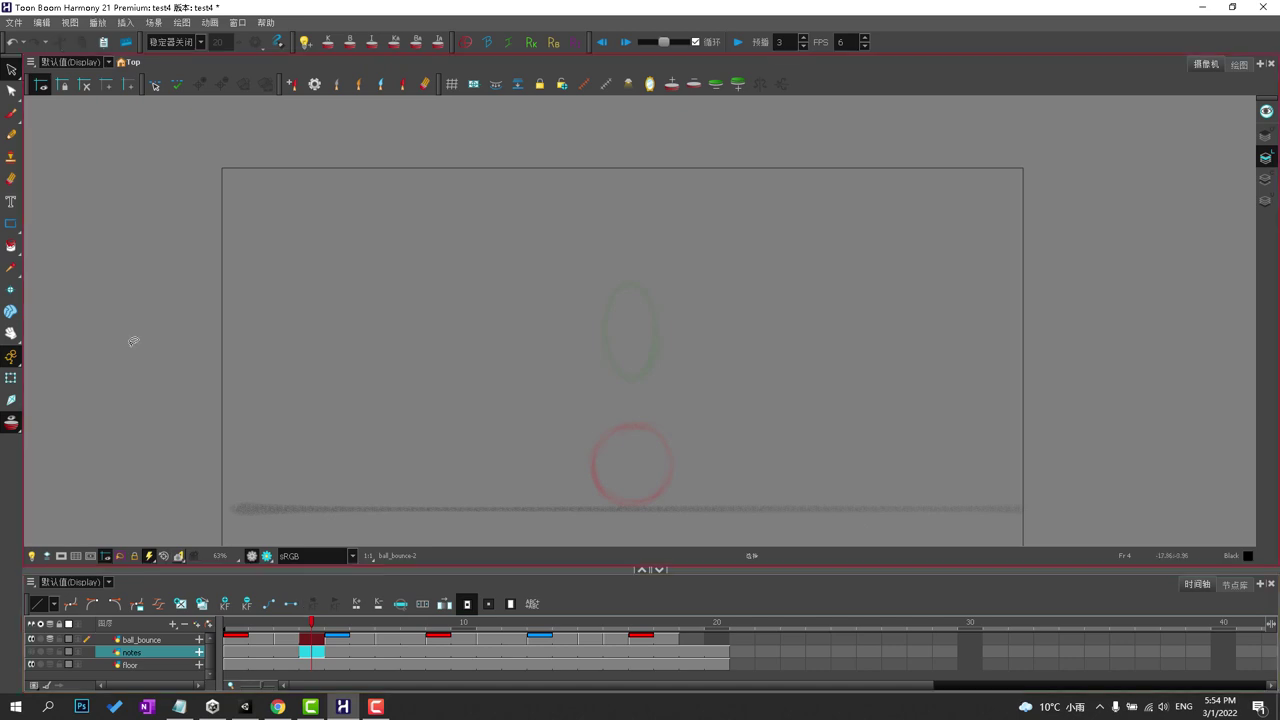
{"action": "key", "text": "alt+b"}
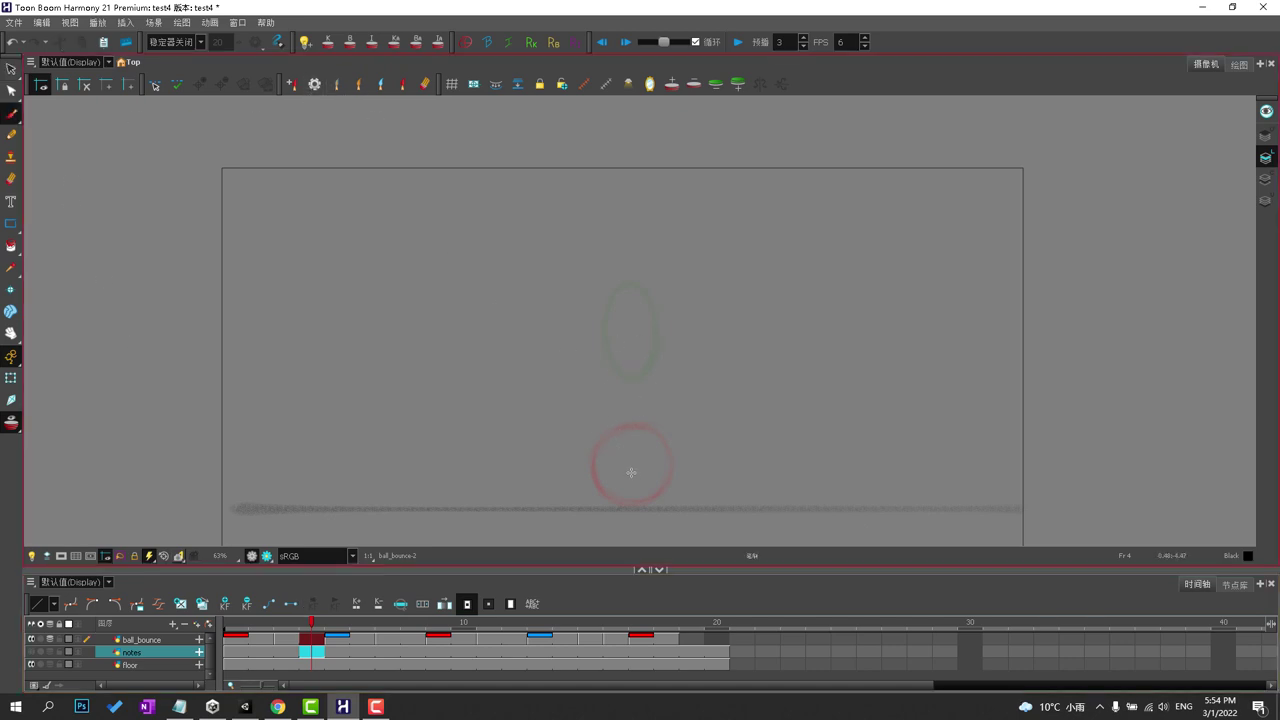
{"action": "left_click", "coordinate": [287, 639]}
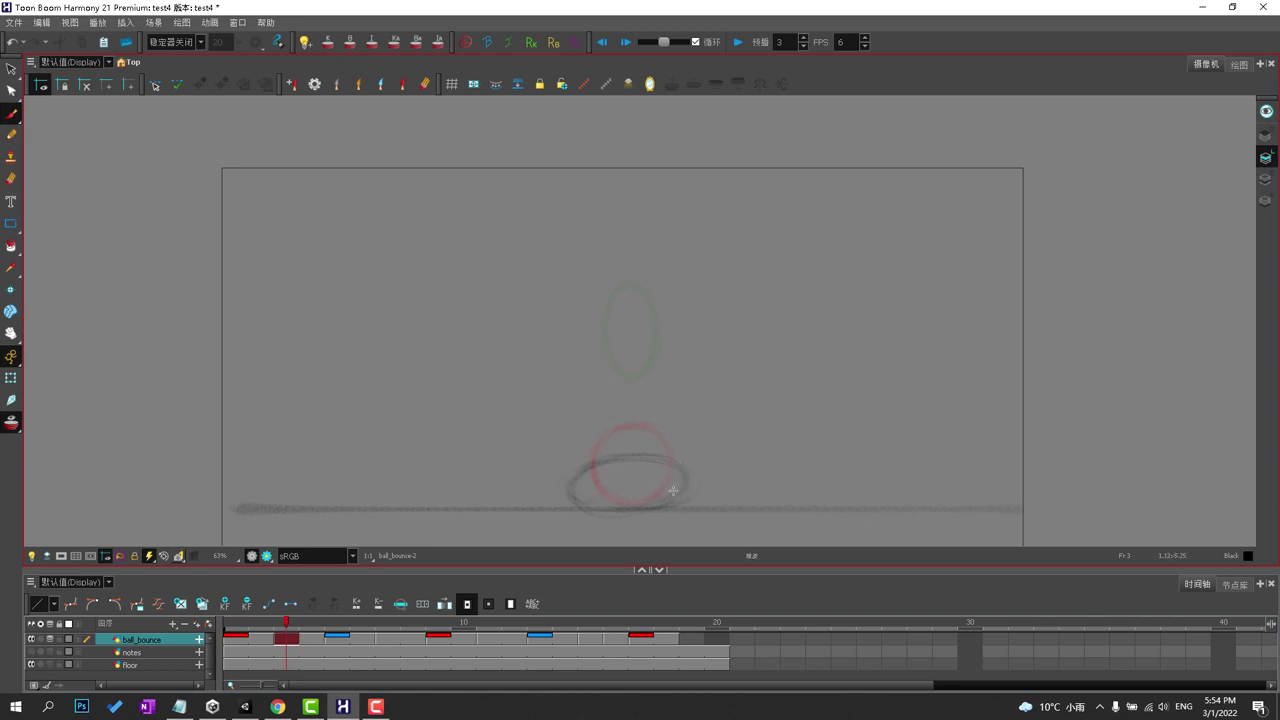
{"action": "mouse_move", "coordinate": [572, 477]}
{"action": "left_mouse_down"}
{"action": "mouse_move", "coordinate": [569, 490]}
{"action": "mouse_move", "coordinate": [606, 508]}
{"action": "mouse_move", "coordinate": [566, 492]}
{"action": "left_mouse_up"}
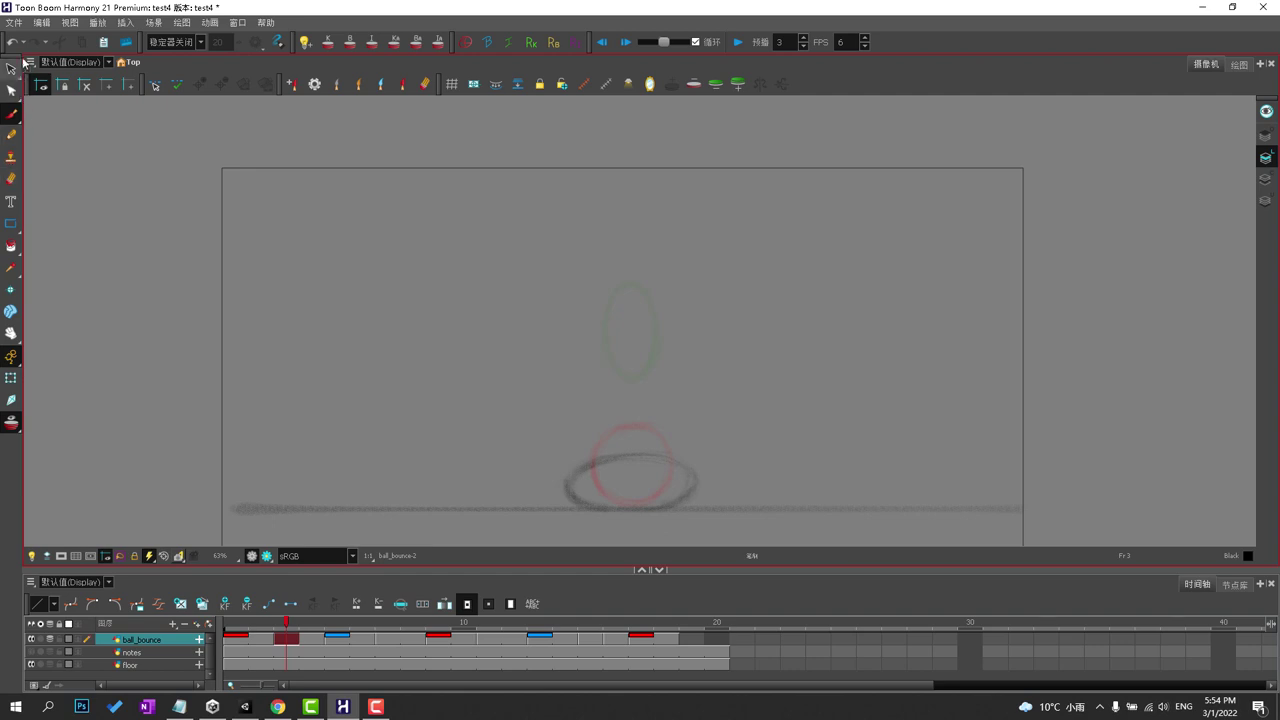
Select the whole squashed ball on frame 3, reduce its height slightly from above and below, and compare it with frame 2.
{"action": "key", "text": "ctrl+a"}
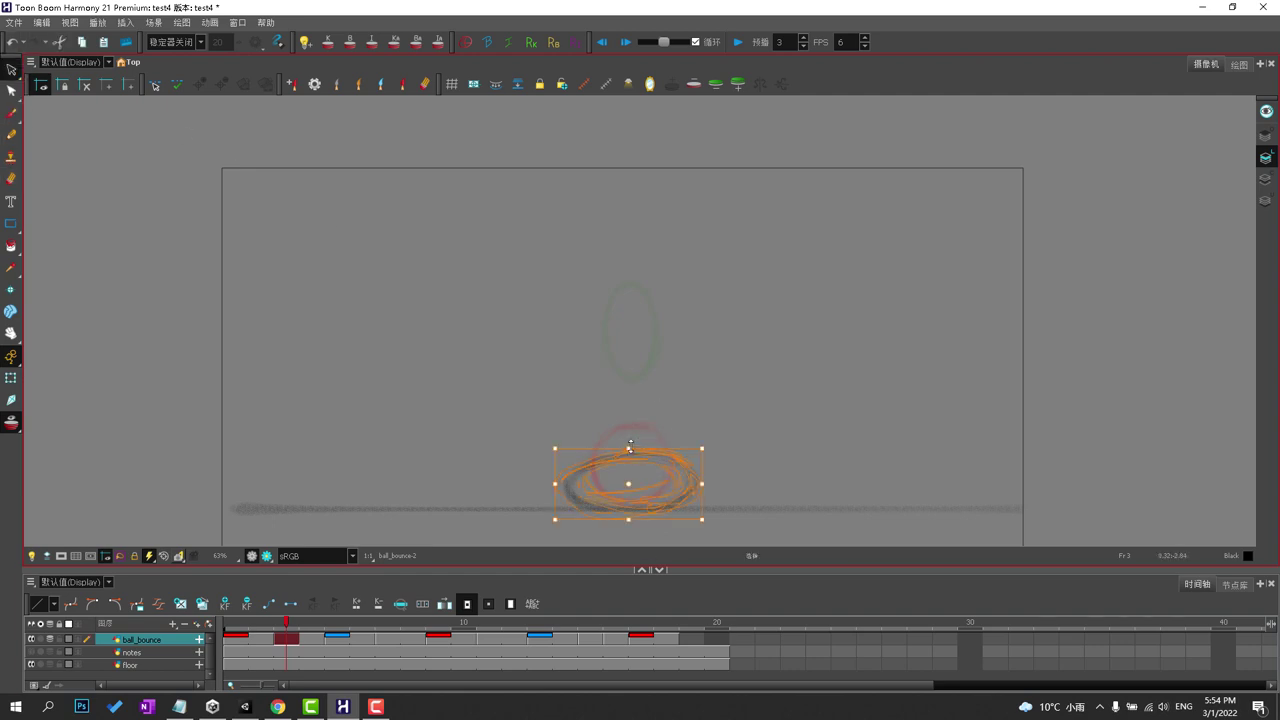
{"action": "left_click_drag", "start_coordinate": [629, 448], "coordinate": [629, 452]}
{"action": "left_click_drag", "start_coordinate": [629, 519], "coordinate": [629, 513]}
{"action": "left_click", "coordinate": [767, 423]}
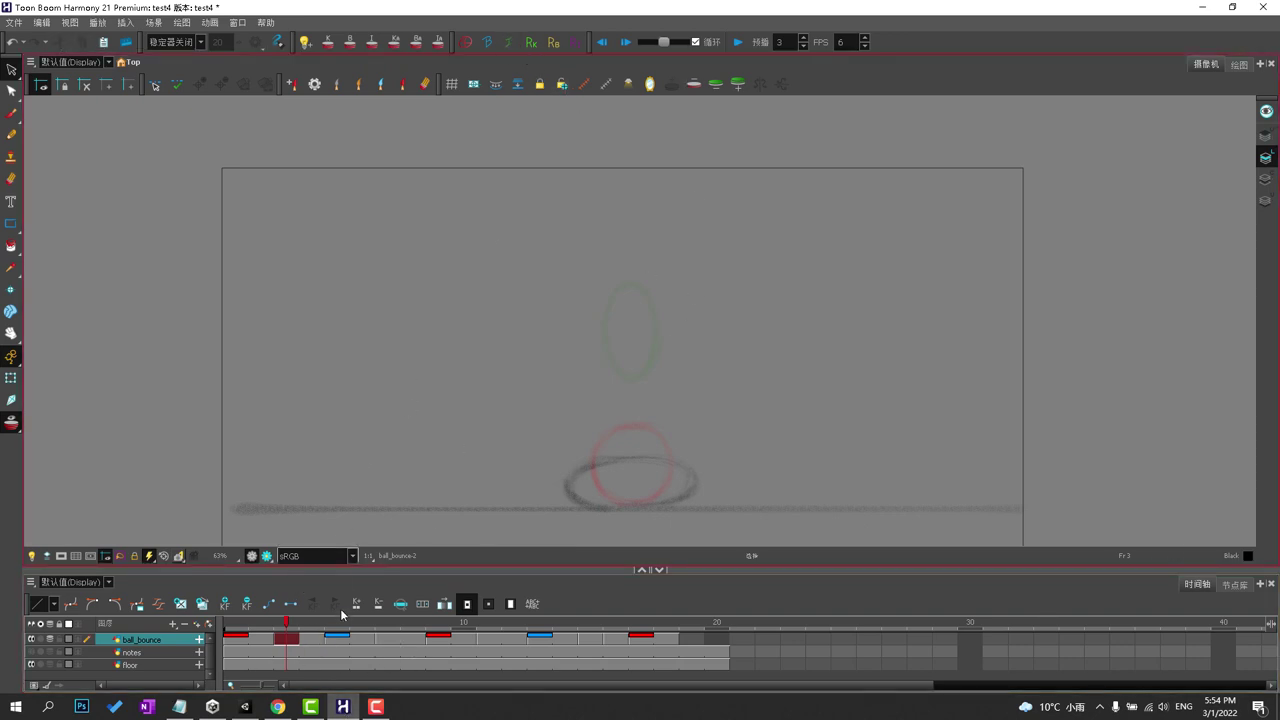
{"action": "left_click", "coordinate": [263, 641]}
{"action": "left_click", "coordinate": [289, 640]}
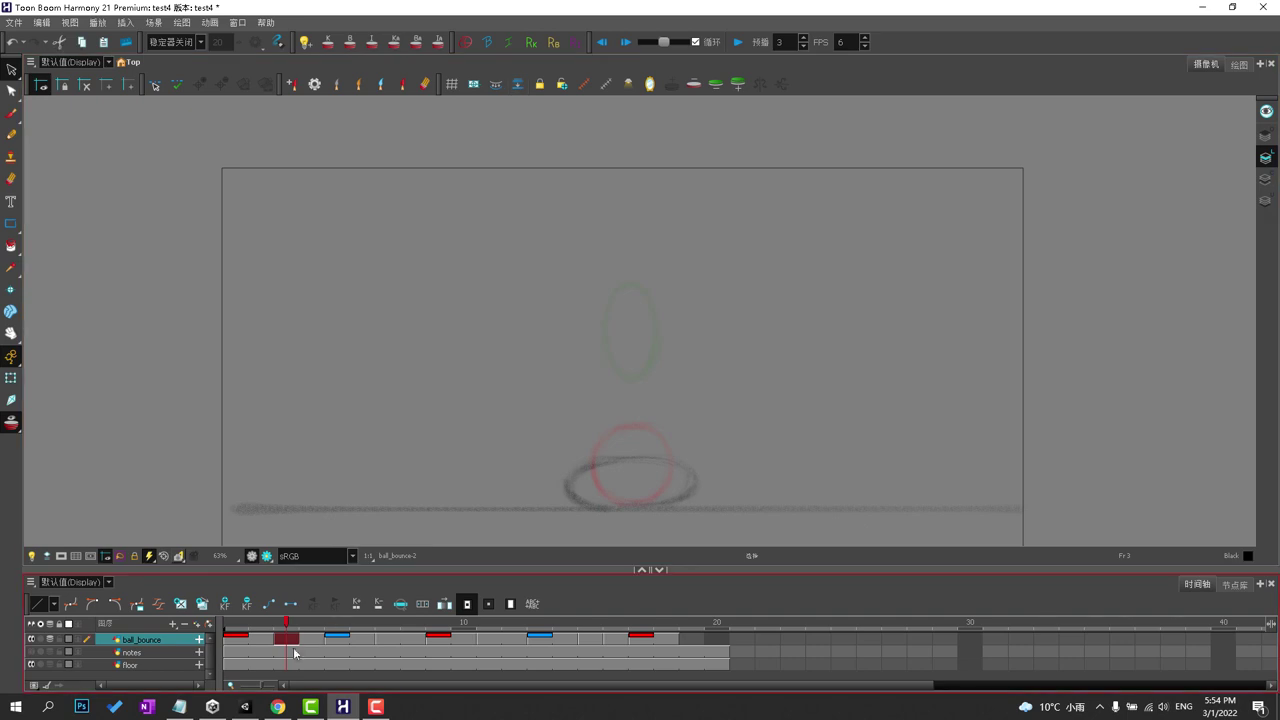
Reactivate the Brush tool and flip back and forth through the ball_bounce drawings to examine the motion, ending on frame 11.
{"action": "left_click", "coordinate": [399, 641]}
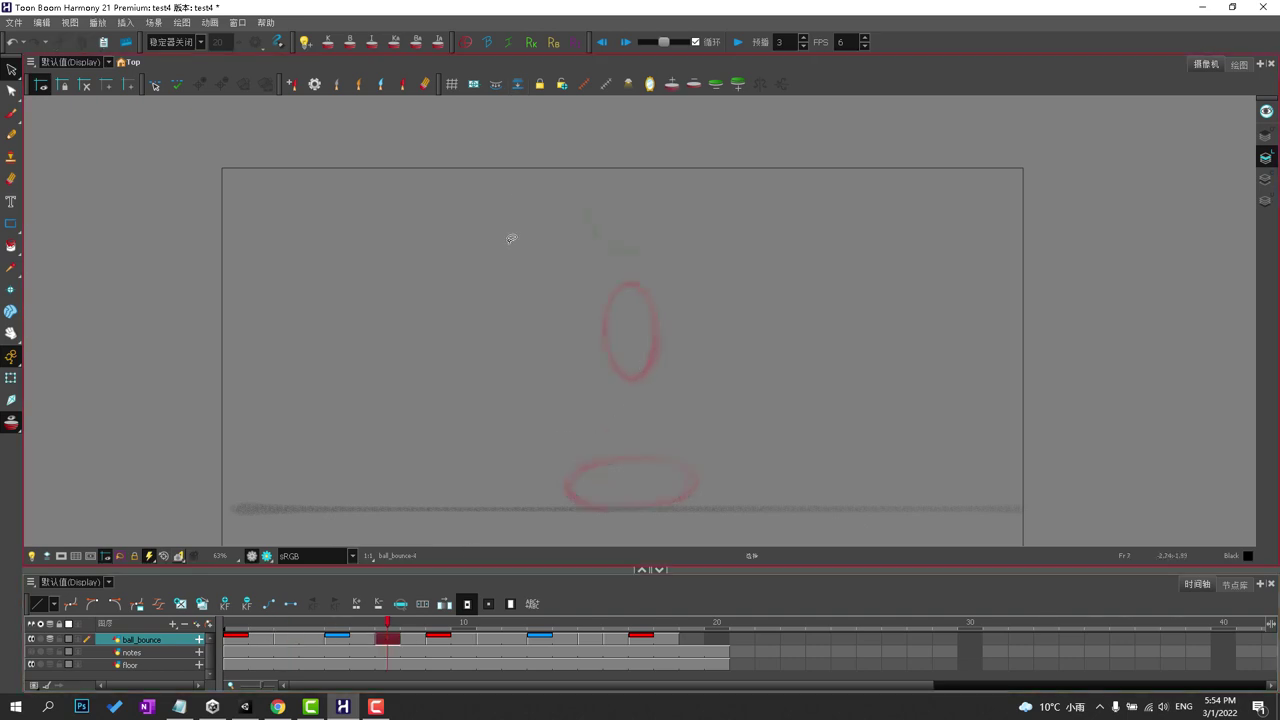
{"action": "left_click", "coordinate": [509, 42]}
{"action": "left_click", "coordinate": [529, 45]}
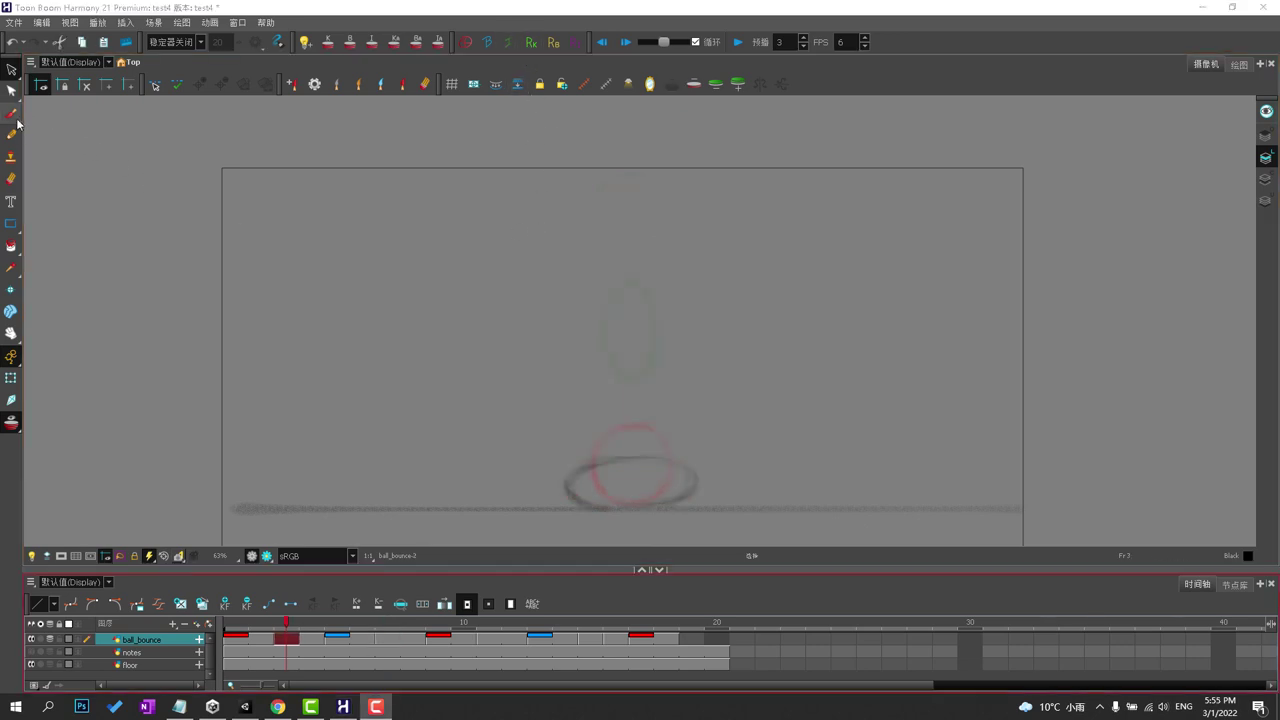
{"action": "left_click", "coordinate": [13, 114]}
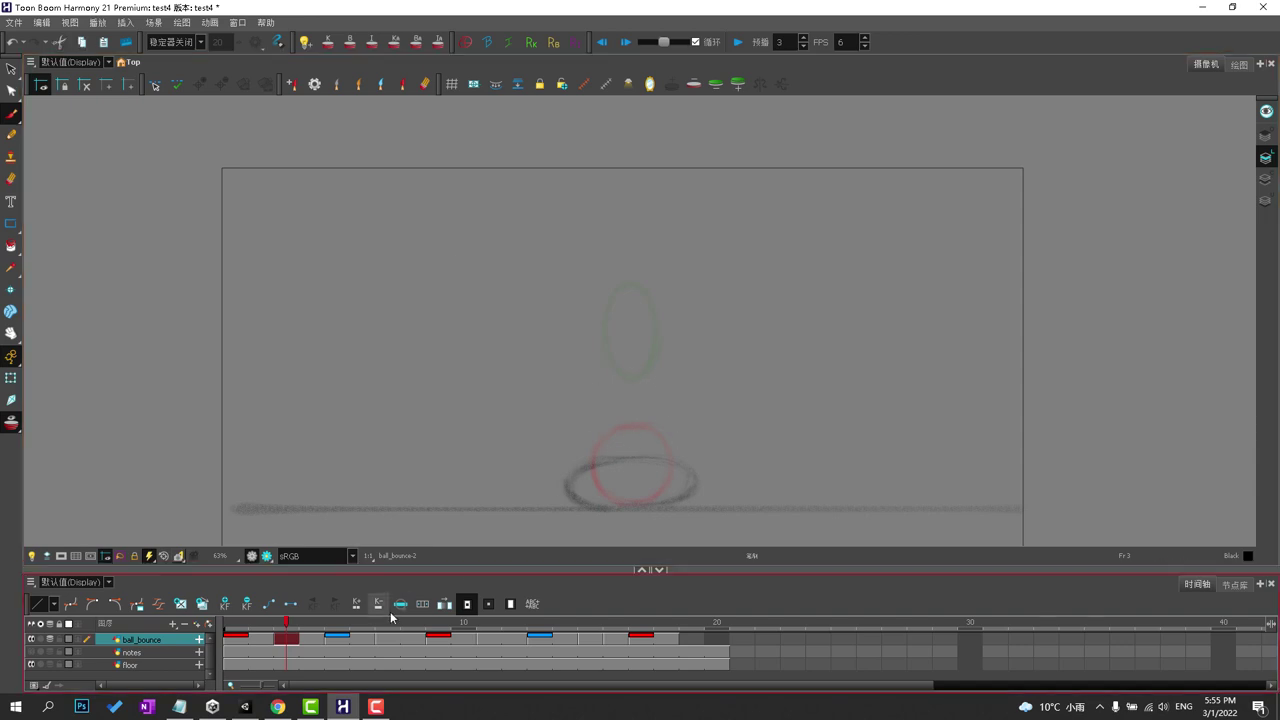
{"action": "left_click_drag", "start_coordinate": [344, 624], "coordinate": [443, 608]}
{"action": "key", "text": "comma"}
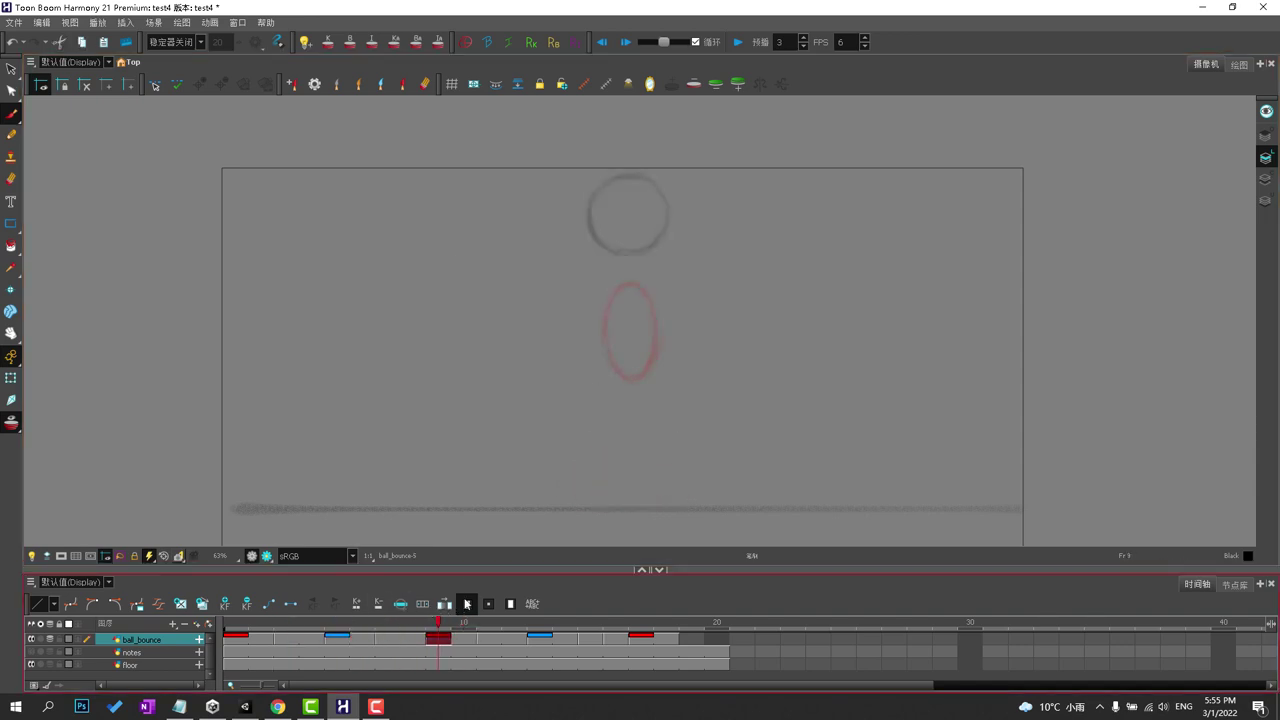
{"action": "key", "text": "period"}
{"action": "key", "text": "period"}
{"action": "key", "text": "comma"}
{"action": "key", "text": "comma"}
{"action": "key", "text": "comma"}
{"action": "key", "text": "comma"}
{"action": "key", "text": "comma"}
{"action": "key", "text": "period"}
{"action": "key", "text": "period"}
{"action": "key", "text": "period"}
{"action": "key", "text": "period"}
{"action": "key", "text": "period"}
{"action": "key", "text": "period"}
{"action": "key", "text": "period"}
{"action": "key", "text": "comma"}
{"action": "key", "text": "comma"}
{"action": "key", "text": "comma"}
{"action": "key", "text": "comma"}
{"action": "key", "text": "period"}
{"action": "key", "text": "period"}
{"action": "key", "text": "comma"}
{"action": "key", "text": "period"}
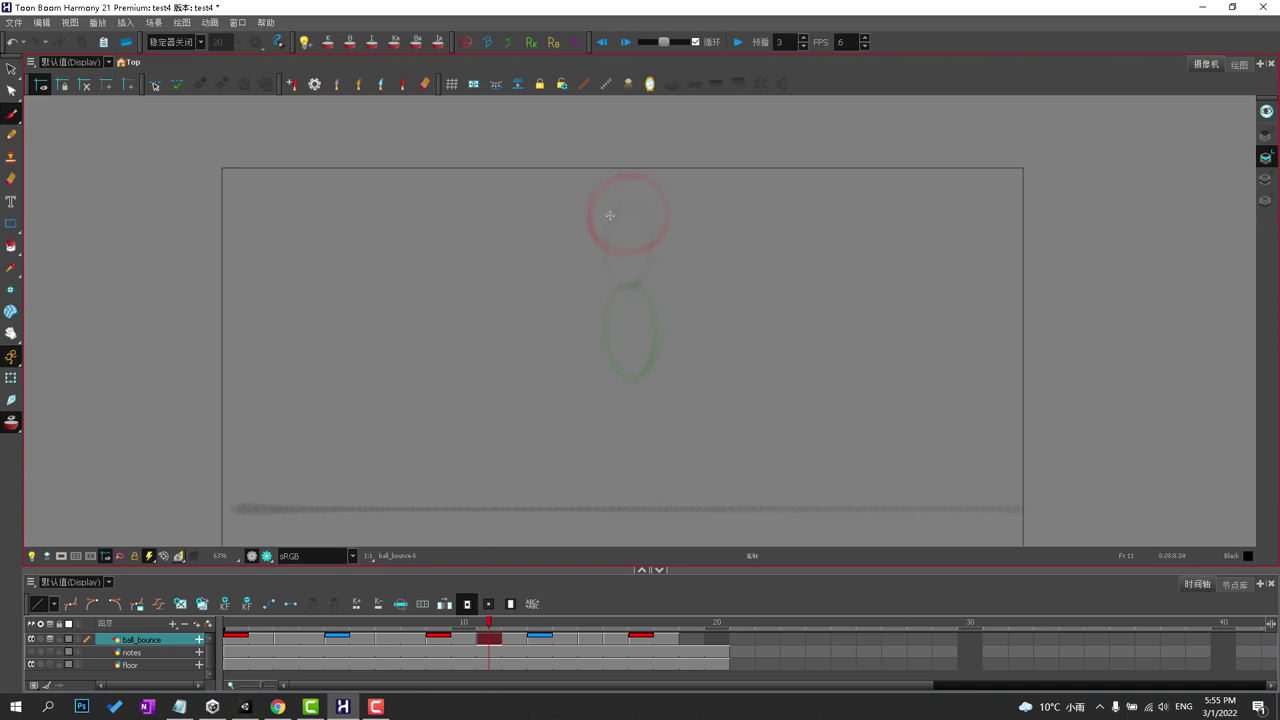
Draw a narrow stretched ball on frame 11 of ball_bounce, between the ghosted upper ball and the stretched ball below, and clean up its outline.
{"action": "mouse_move", "coordinate": [610, 215]}
{"action": "left_mouse_down"}
{"action": "mouse_move", "coordinate": [607, 274]}
{"action": "mouse_move", "coordinate": [643, 289]}
{"action": "mouse_move", "coordinate": [645, 204]}
{"action": "mouse_move", "coordinate": [630, 294]}
{"action": "left_mouse_up"}
{"action": "key", "text": "e"}
{"action": "mouse_move", "coordinate": [644, 221]}
{"action": "left_mouse_down"}
{"action": "mouse_move", "coordinate": [643, 300]}
{"action": "mouse_move", "coordinate": [632, 300]}
{"action": "left_mouse_up"}
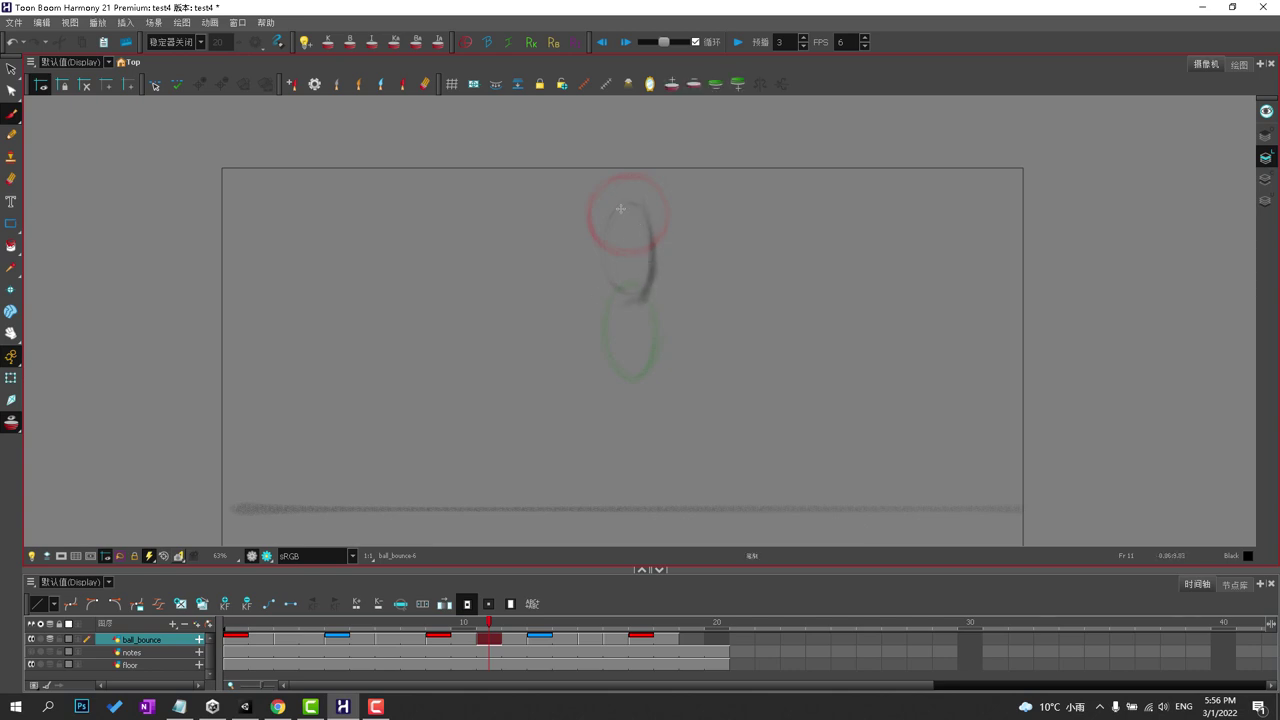
{"action": "mouse_move", "coordinate": [620, 208]}
{"action": "left_mouse_down"}
{"action": "mouse_move", "coordinate": [643, 209]}
{"action": "mouse_move", "coordinate": [629, 222]}
{"action": "left_mouse_up"}
{"action": "mouse_move", "coordinate": [622, 281]}
{"action": "left_mouse_down"}
{"action": "mouse_move", "coordinate": [630, 212]}
{"action": "mouse_move", "coordinate": [613, 281]}
{"action": "mouse_move", "coordinate": [611, 243]}
{"action": "mouse_move", "coordinate": [622, 298]}
{"action": "mouse_move", "coordinate": [609, 273]}
{"action": "mouse_move", "coordinate": [627, 312]}
{"action": "mouse_move", "coordinate": [621, 263]}
{"action": "mouse_move", "coordinate": [627, 302]}
{"action": "left_mouse_up"}
{"action": "key", "text": "e"}
{"action": "left_click_drag", "start_coordinate": [604, 213], "coordinate": [627, 300]}
{"action": "left_click_drag", "start_coordinate": [664, 250], "coordinate": [619, 251]}
{"action": "mouse_move", "coordinate": [623, 296]}
{"action": "left_mouse_down"}
{"action": "mouse_move", "coordinate": [637, 310]}
{"action": "mouse_move", "coordinate": [617, 272]}
{"action": "mouse_move", "coordinate": [624, 300]}
{"action": "left_mouse_up"}
{"action": "mouse_move", "coordinate": [626, 205]}
{"action": "left_mouse_down"}
{"action": "mouse_move", "coordinate": [622, 229]}
{"action": "mouse_move", "coordinate": [628, 190]}
{"action": "mouse_move", "coordinate": [630, 220]}
{"action": "left_mouse_up"}
{"action": "mouse_move", "coordinate": [646, 284]}
{"action": "left_mouse_down"}
{"action": "mouse_move", "coordinate": [634, 310]}
{"action": "mouse_move", "coordinate": [652, 260]}
{"action": "mouse_move", "coordinate": [640, 285]}
{"action": "left_mouse_up"}
{"action": "left_click_drag", "start_coordinate": [645, 298], "coordinate": [635, 305]}
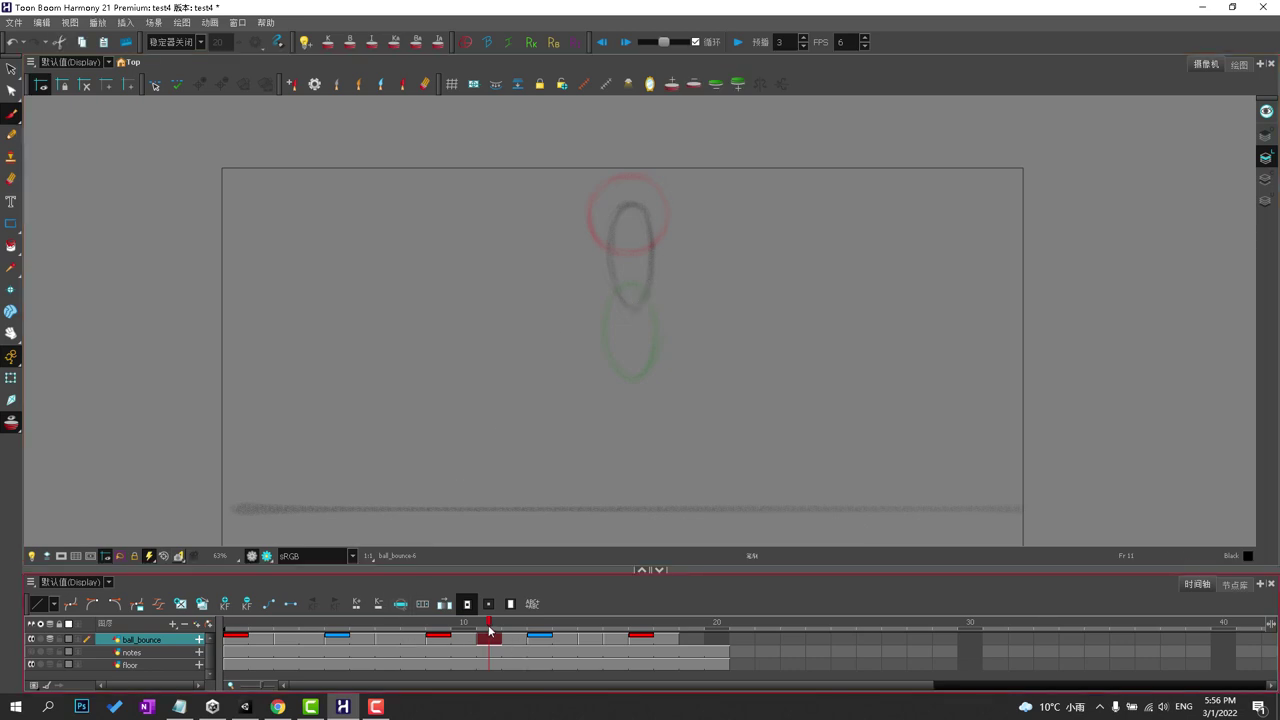
Draw a narrow stretched ball on frame 7 of ball_bounce, just above the ghosted frame 5 ball, and scrub the opening frames.
{"action": "mouse_move", "coordinate": [490, 624]}
{"action": "left_mouse_down"}
{"action": "mouse_move", "coordinate": [262, 605]}
{"action": "mouse_move", "coordinate": [370, 592]}
{"action": "mouse_move", "coordinate": [245, 595]}
{"action": "mouse_move", "coordinate": [340, 598]}
{"action": "mouse_move", "coordinate": [454, 561]}
{"action": "mouse_move", "coordinate": [296, 588]}
{"action": "mouse_move", "coordinate": [387, 583]}
{"action": "mouse_move", "coordinate": [386, 557]}
{"action": "left_mouse_up"}
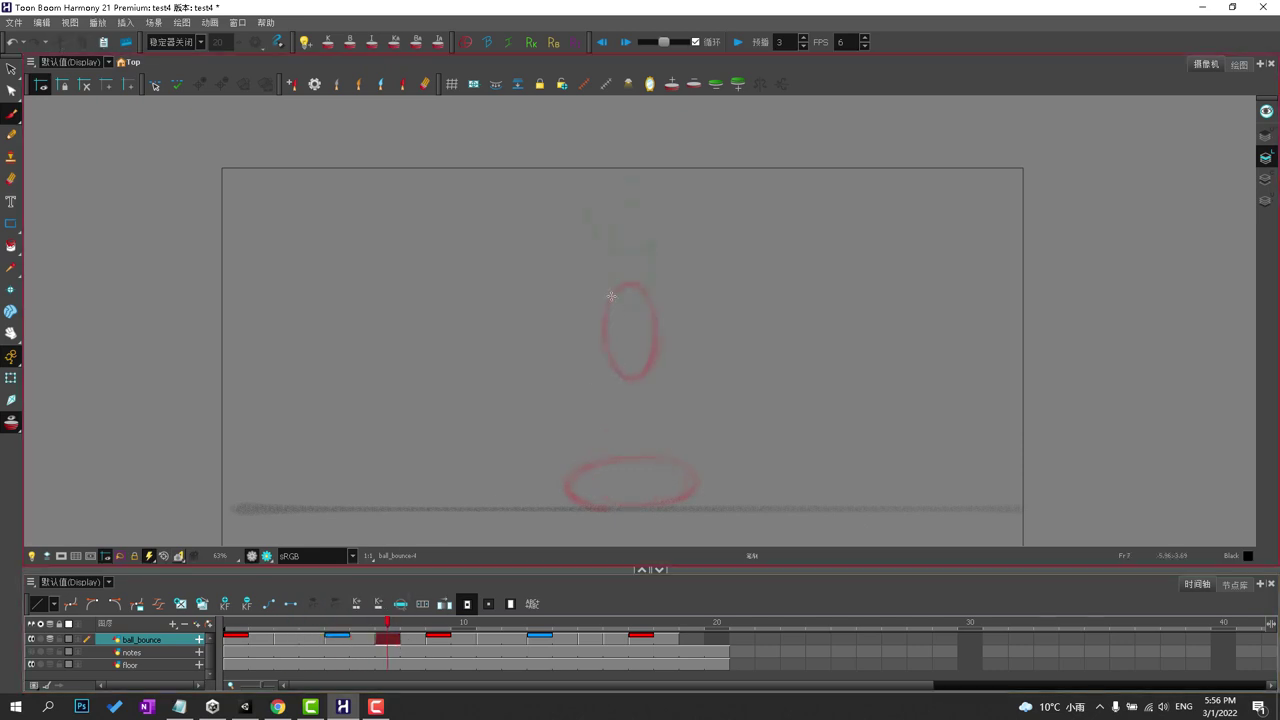
{"action": "left_click", "coordinate": [441, 639]}
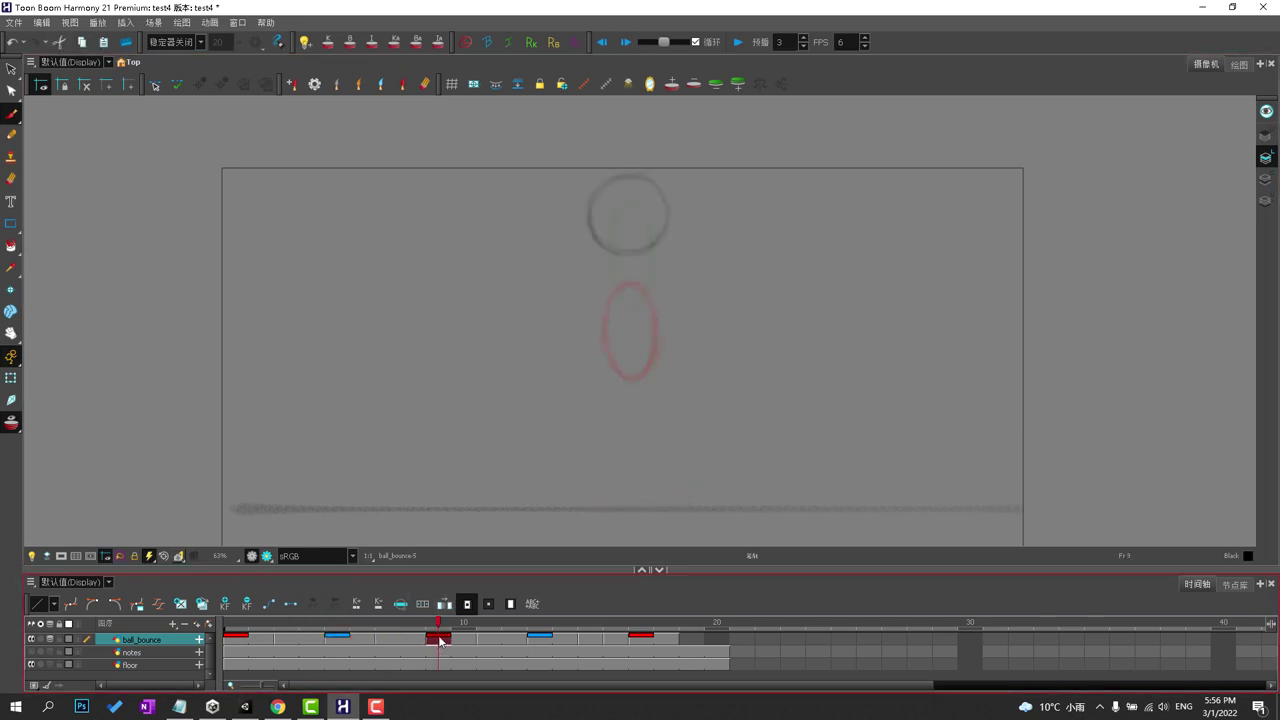
{"action": "left_click", "coordinate": [497, 642]}
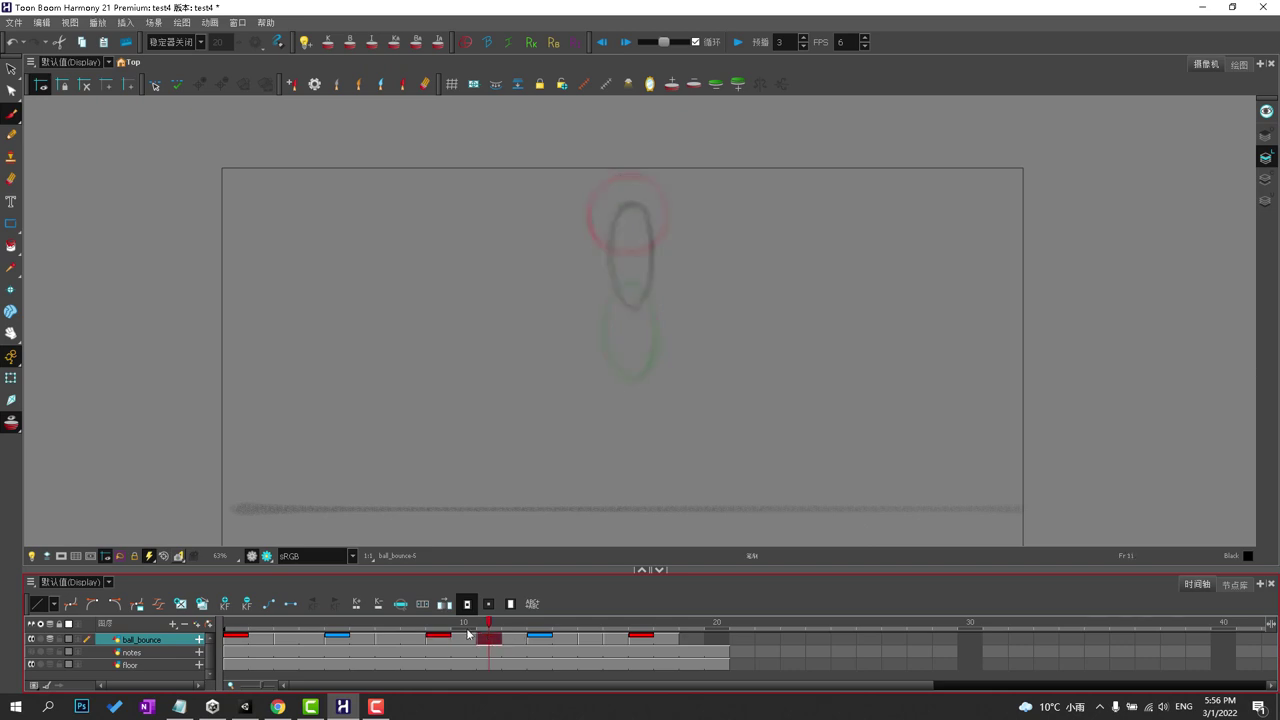
{"action": "left_click", "coordinate": [388, 640]}
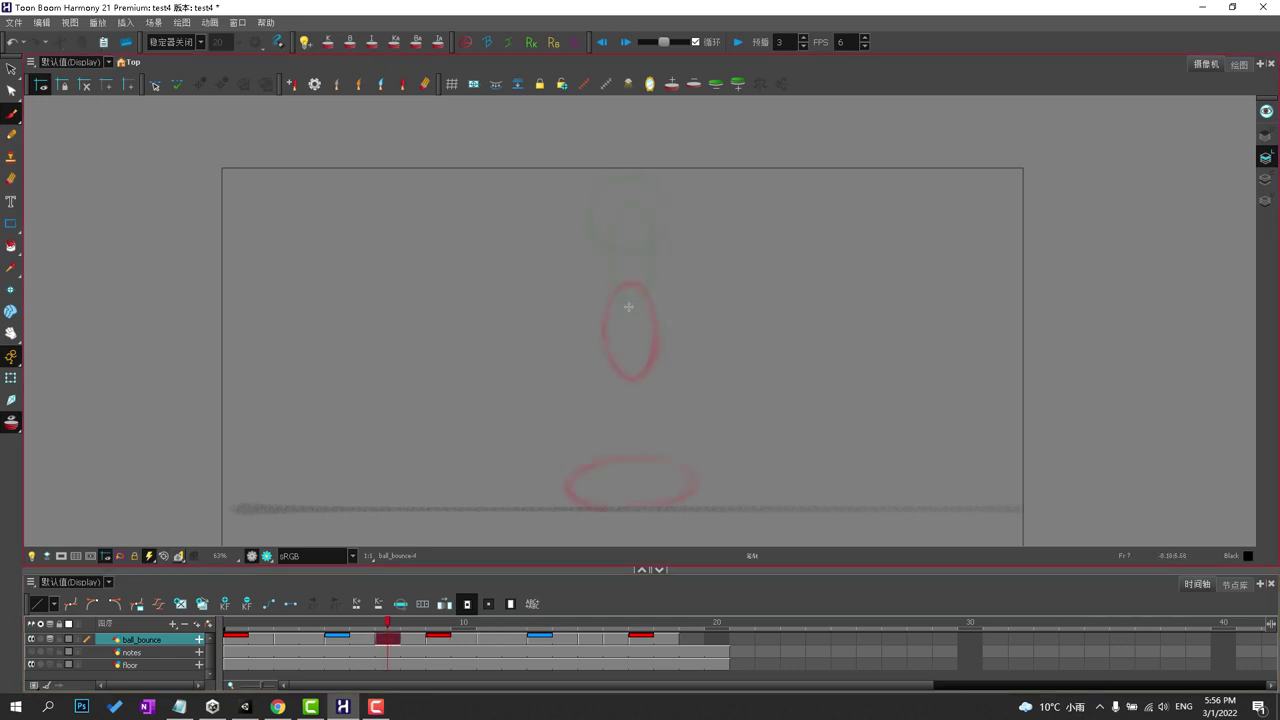
{"action": "left_click_drag", "start_coordinate": [628, 307], "coordinate": [617, 293]}
{"action": "mouse_move", "coordinate": [628, 286]}
{"action": "left_mouse_down"}
{"action": "mouse_move", "coordinate": [633, 306]}
{"action": "mouse_move", "coordinate": [623, 268]}
{"action": "mouse_move", "coordinate": [633, 302]}
{"action": "left_mouse_up"}
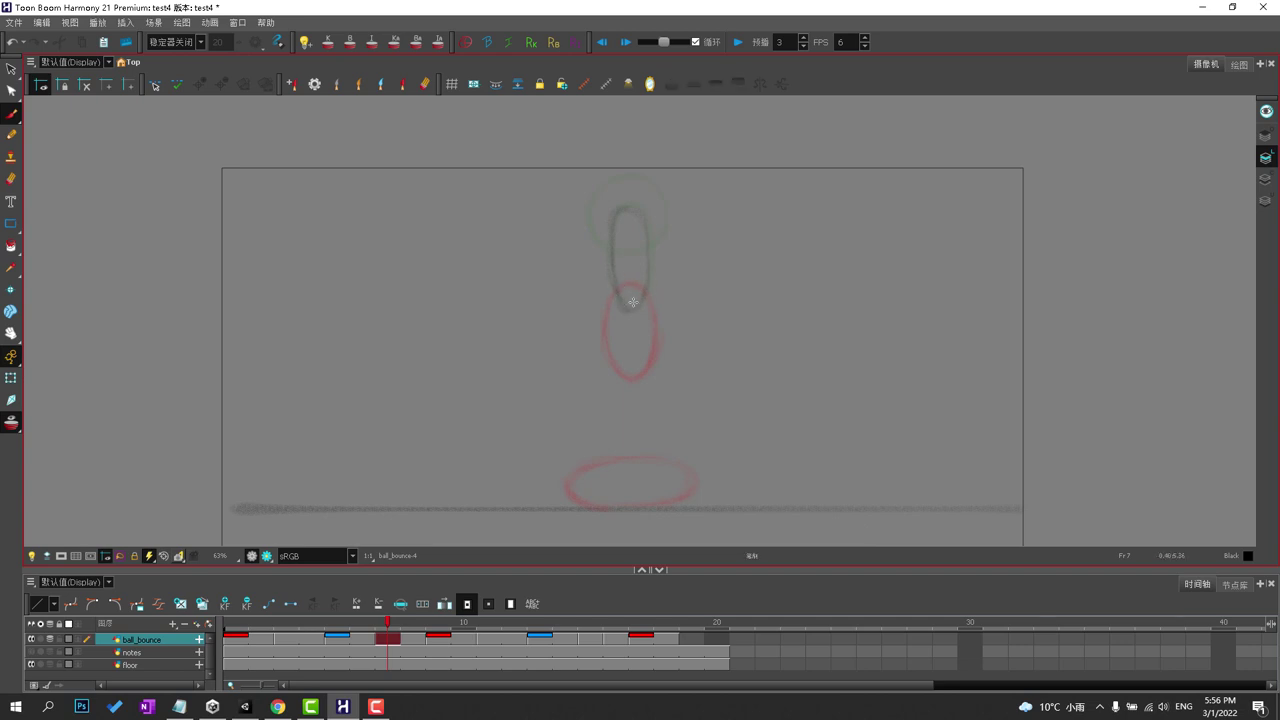
{"action": "left_click_drag", "start_coordinate": [646, 255], "coordinate": [636, 302]}
{"action": "left_click", "coordinate": [258, 639]}
{"action": "mouse_move", "coordinate": [274, 618]}
{"action": "left_mouse_down"}
{"action": "mouse_move", "coordinate": [377, 595]}
{"action": "mouse_move", "coordinate": [289, 600]}
{"action": "mouse_move", "coordinate": [342, 593]}
{"action": "left_mouse_up"}
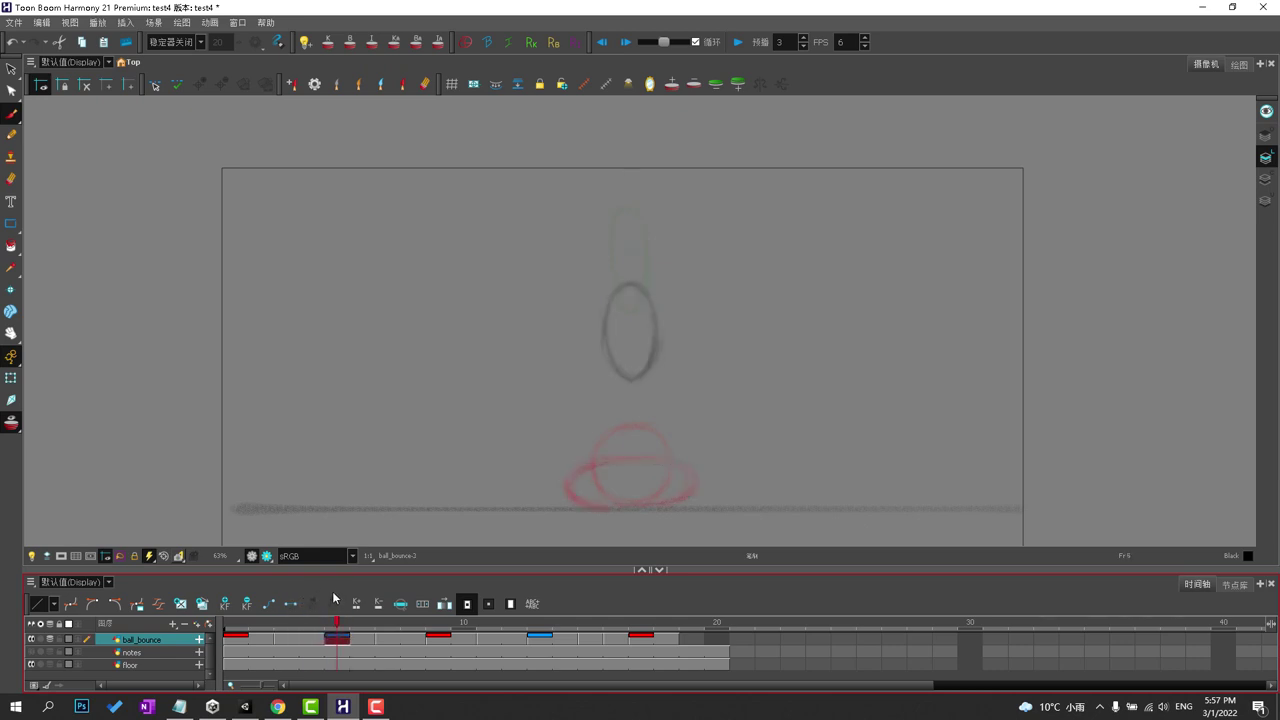
Shift the ball_bounce drawings from the frame 5 breakdown onward two frames later, so the breakdown starts on frame 7, and select frame 5.
{"action": "left_click_drag", "start_coordinate": [262, 686], "coordinate": [263, 687]}
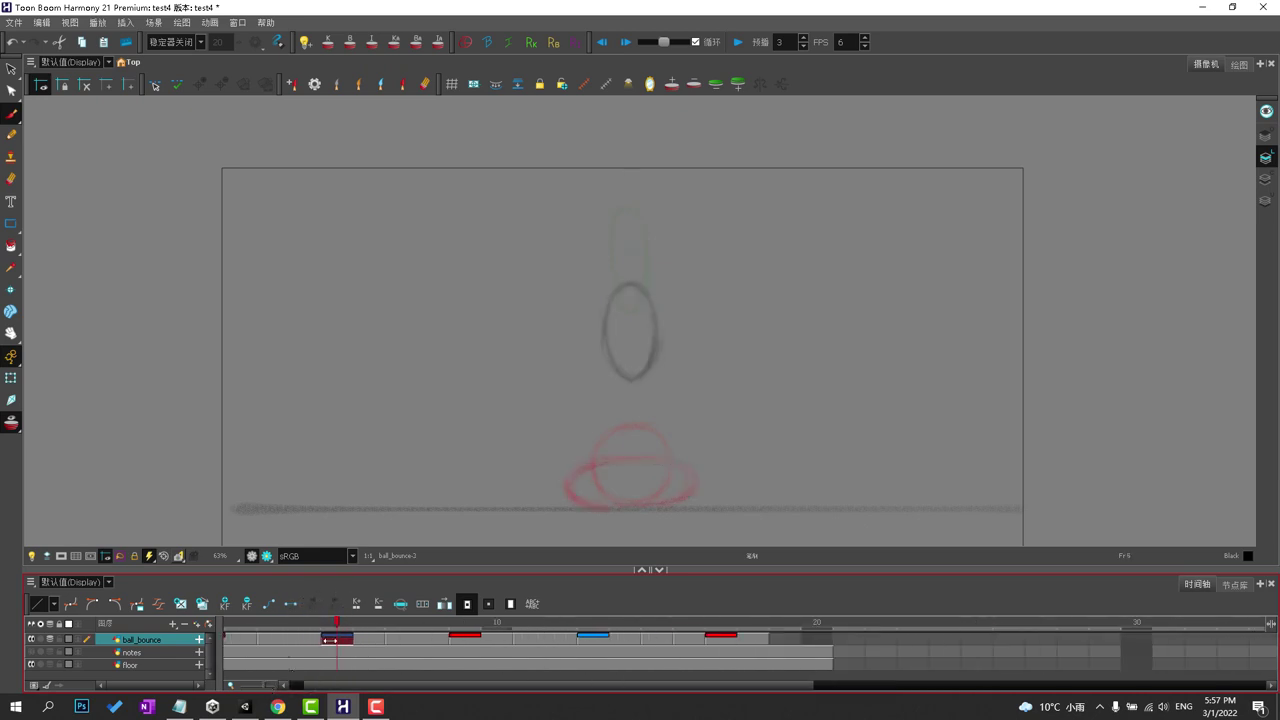
{"action": "left_click", "coordinate": [757, 645], "text": "shift"}
{"action": "left_click_drag", "start_coordinate": [757, 643], "coordinate": [791, 647]}
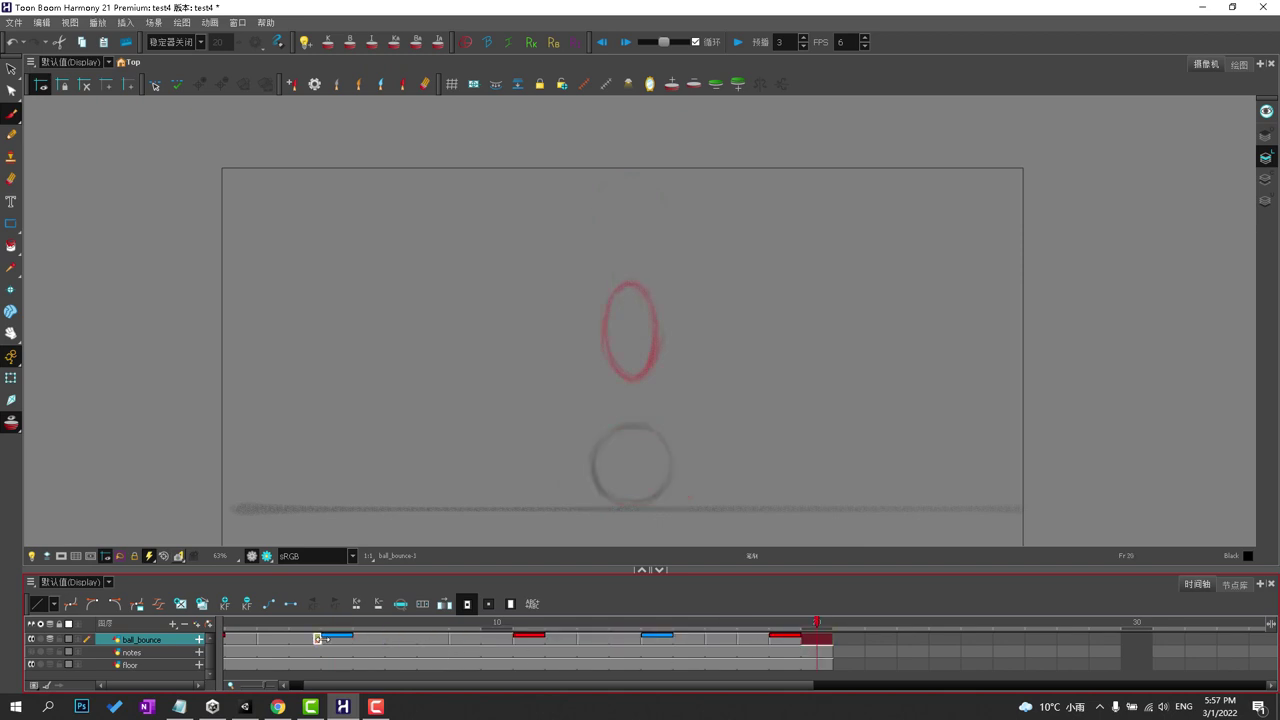
{"action": "left_click", "coordinate": [346, 641]}
{"action": "left_click", "coordinate": [346, 639]}
{"action": "left_click", "coordinate": [326, 643]}
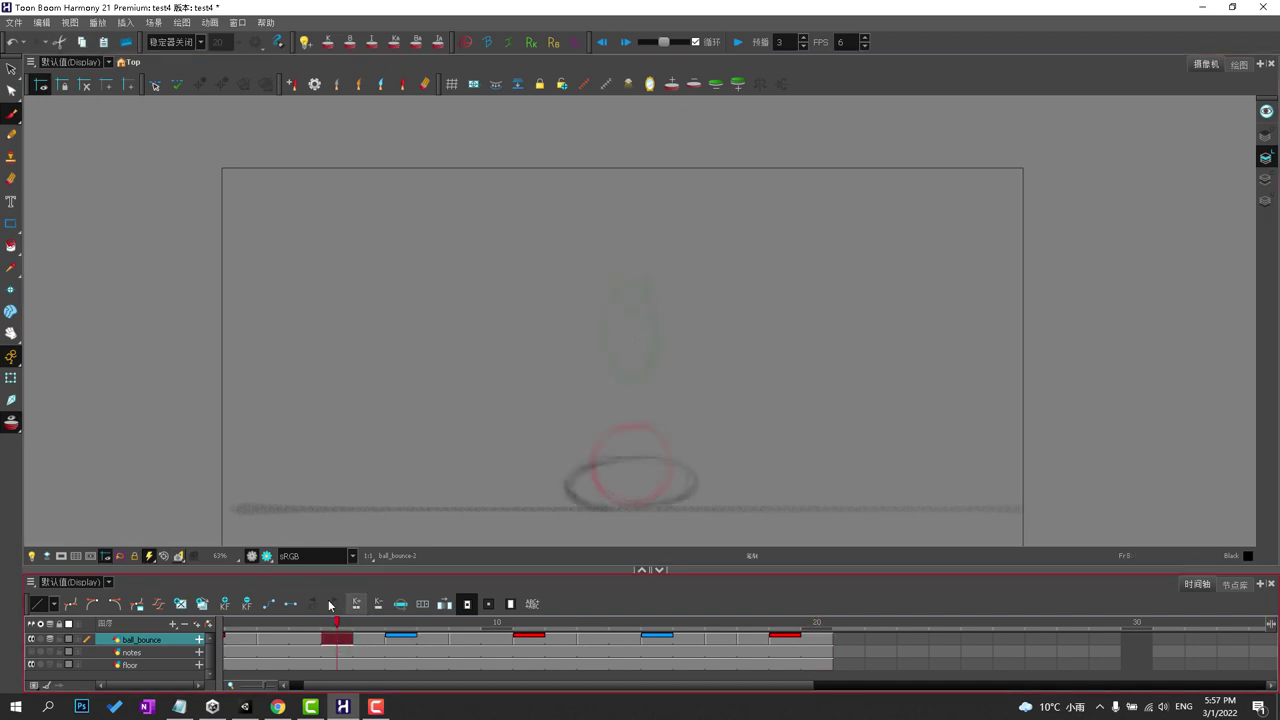
Create an empty drawing on frame 5 of ball_bounce and check its exposure across frames 5 and 6.
{"action": "left_click", "coordinate": [181, 604]}
{"action": "left_click_drag", "start_coordinate": [317, 637], "coordinate": [363, 642]}
{"action": "left_click", "coordinate": [359, 641]}
{"action": "left_click_drag", "start_coordinate": [265, 686], "coordinate": [271, 686]}
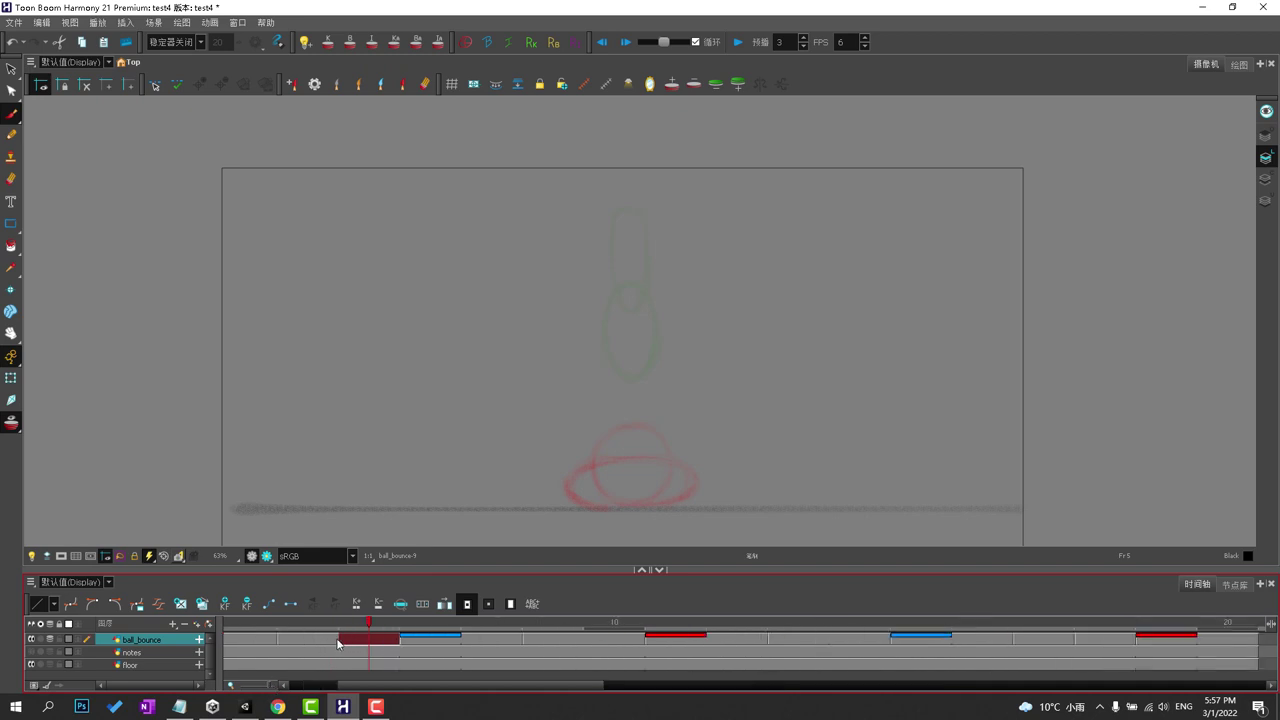
{"action": "left_click_drag", "start_coordinate": [339, 647], "coordinate": [329, 641]}
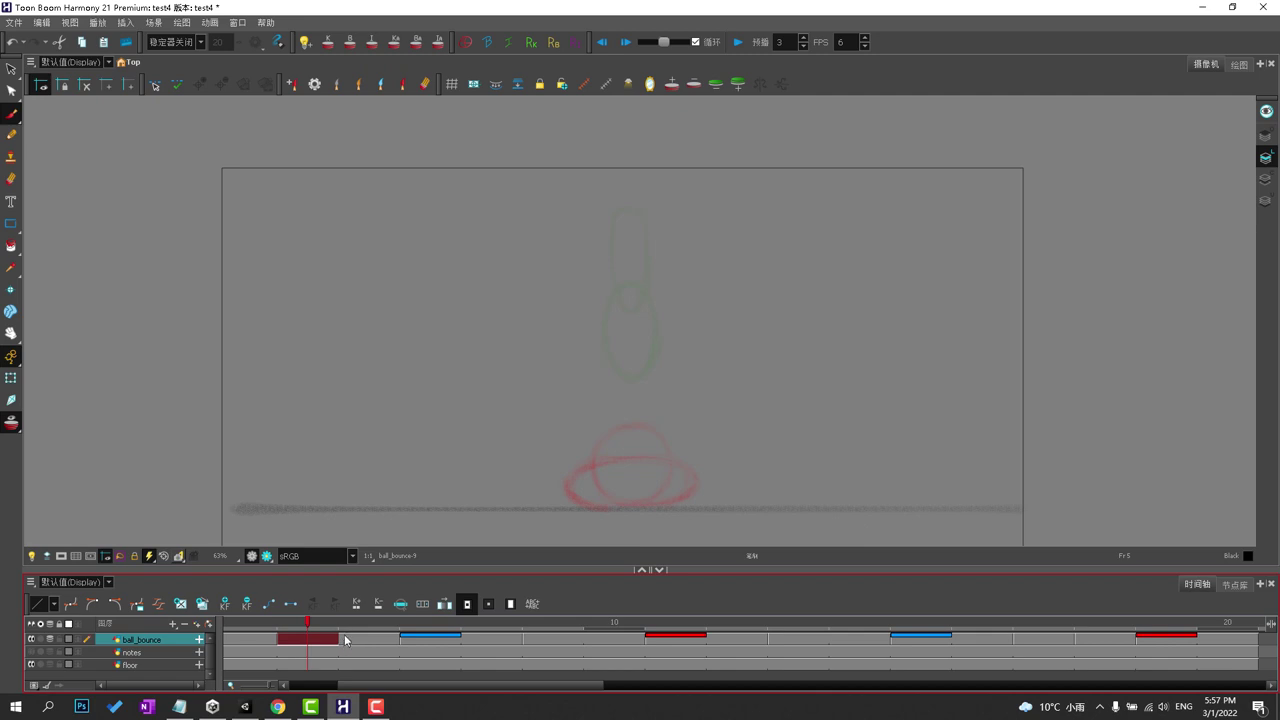
{"action": "left_click", "coordinate": [343, 640]}
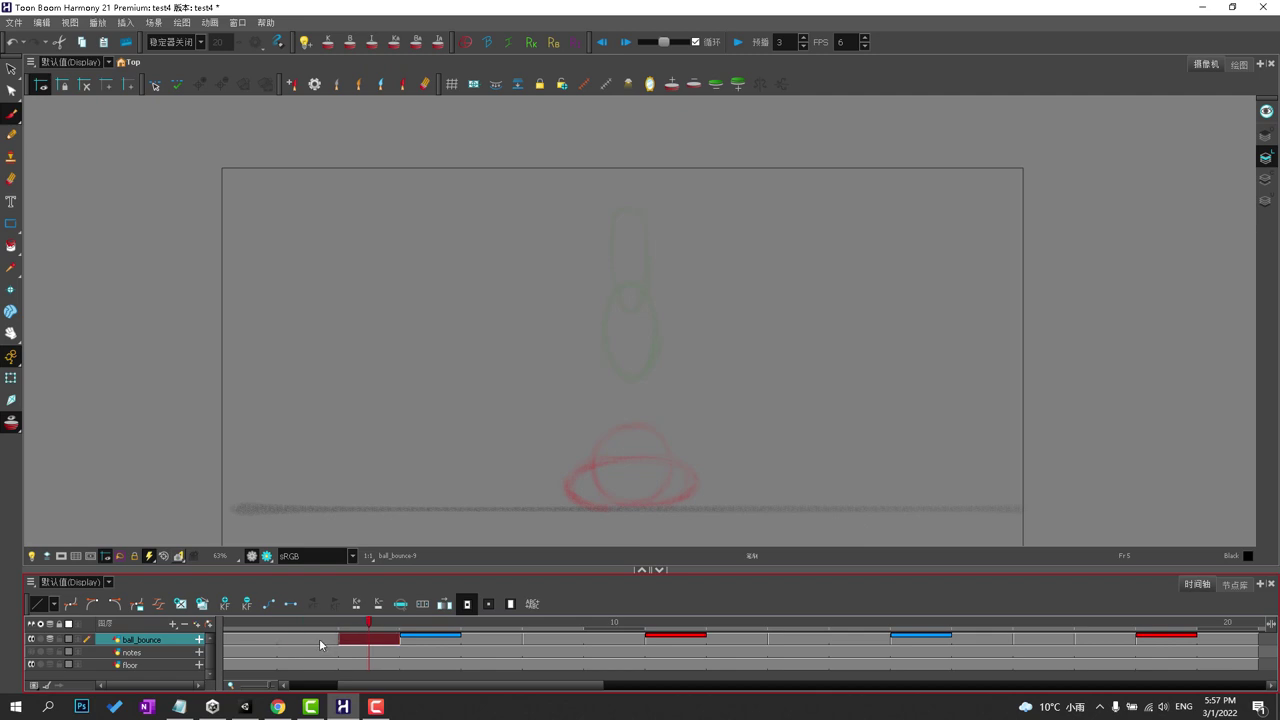
{"action": "left_click", "coordinate": [331, 640]}
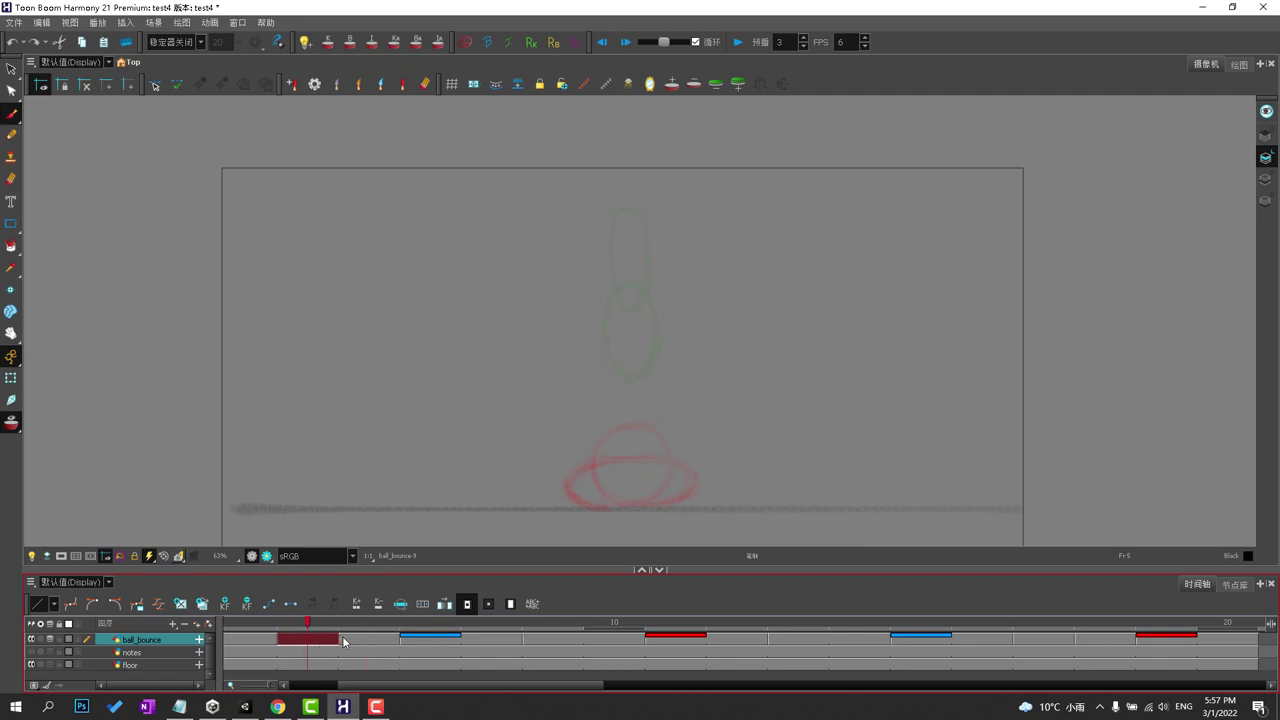
{"action": "left_click_drag", "start_coordinate": [266, 688], "coordinate": [273, 688]}
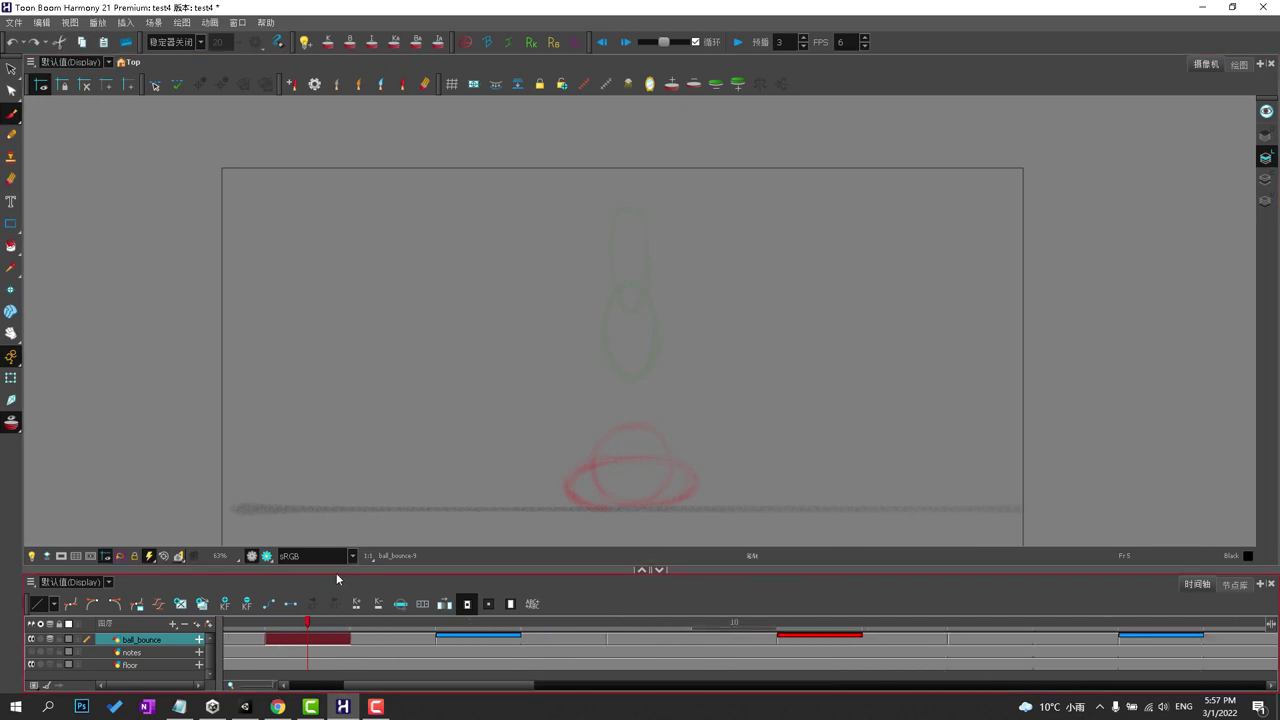
Enlarge the timeline area, display the drawing thumbnails for ball_bounce, and select frame 6.
{"action": "left_click_drag", "start_coordinate": [343, 571], "coordinate": [343, 555]}
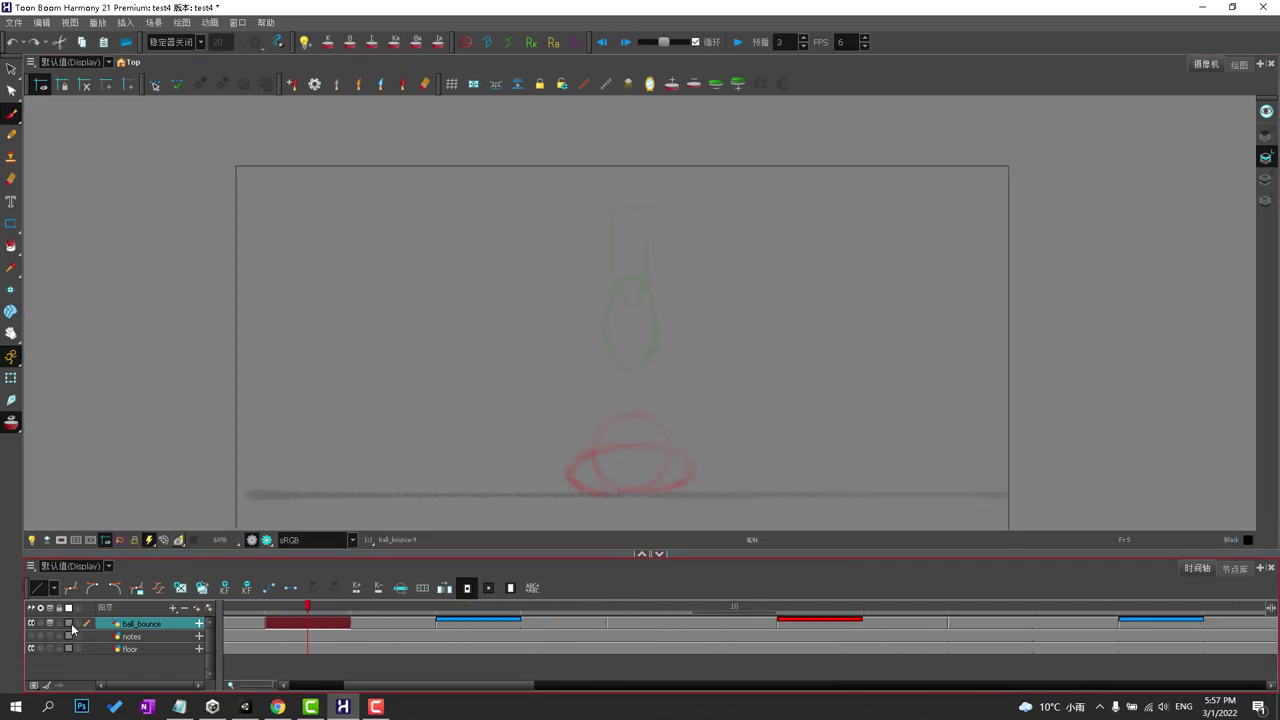
{"action": "left_click", "coordinate": [71, 625]}
{"action": "left_click", "coordinate": [354, 643]}
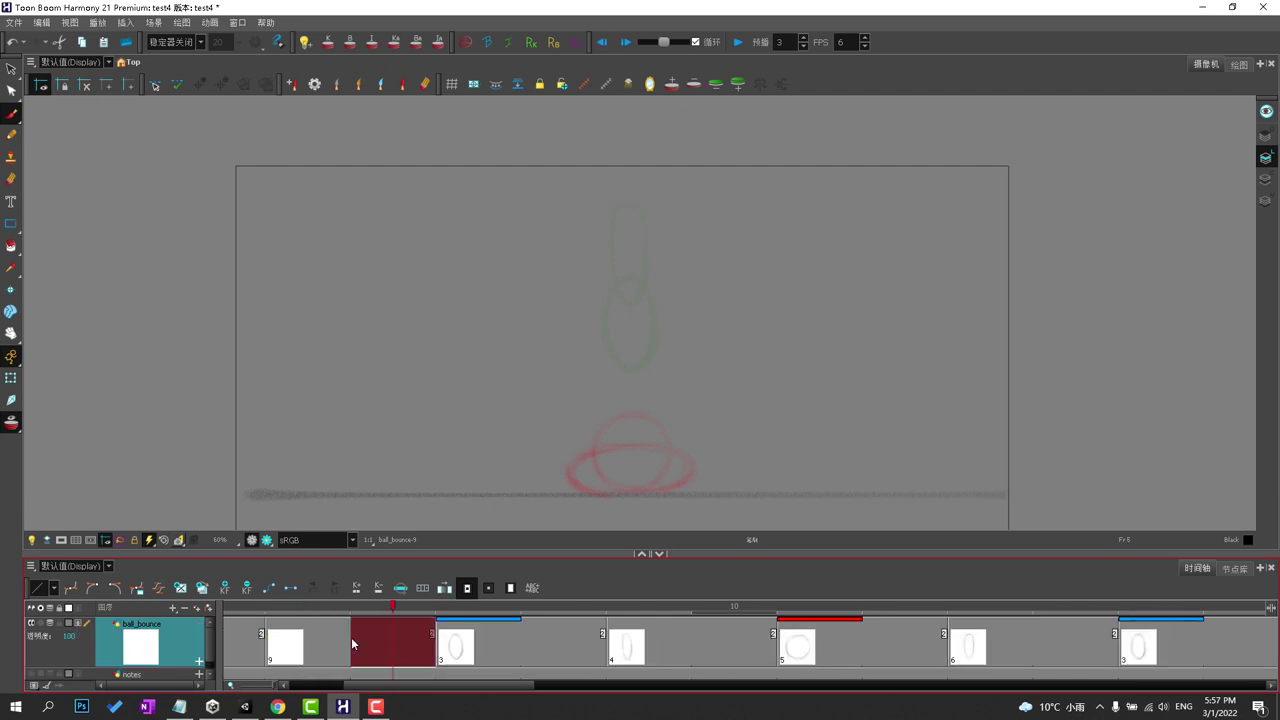
Clear the exposure on frame 6 of ball_bounce and extend the frame 5 drawing back over it.
{"action": "left_click", "coordinate": [348, 643]}
{"action": "left_click", "coordinate": [389, 640]}
{"action": "left_click", "coordinate": [385, 637]}
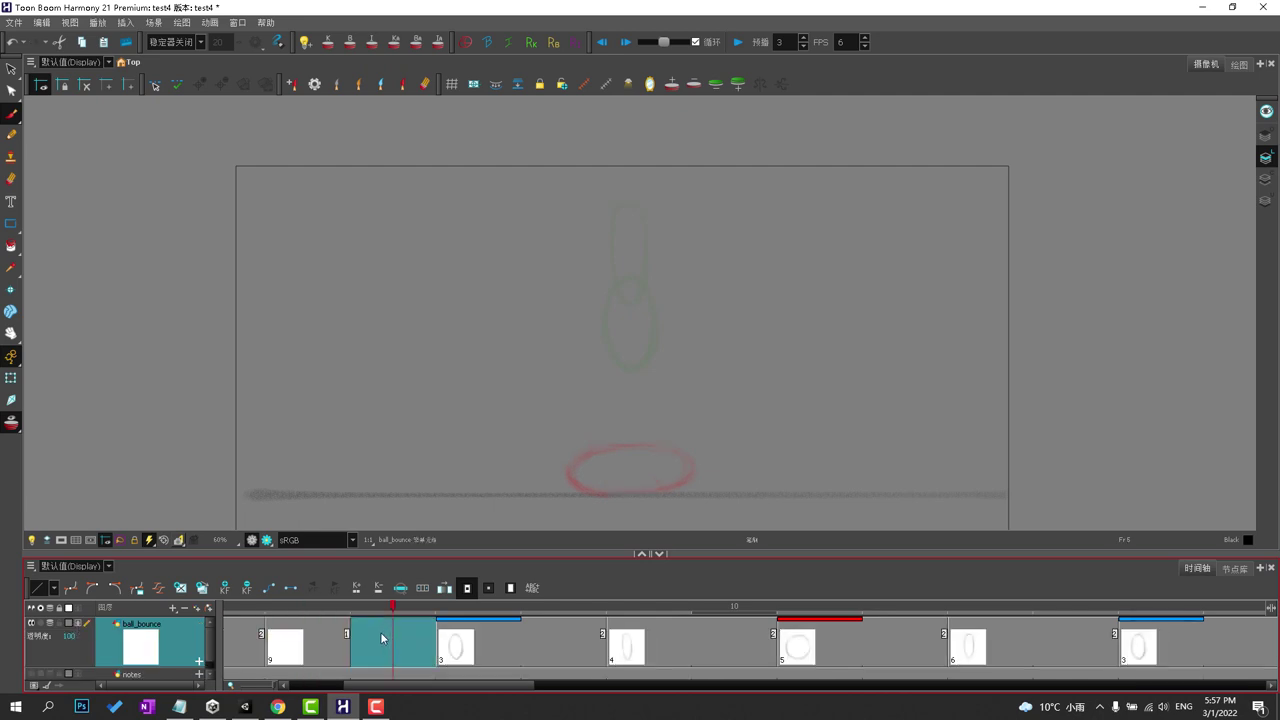
{"action": "left_click_drag", "start_coordinate": [350, 636], "coordinate": [419, 646]}
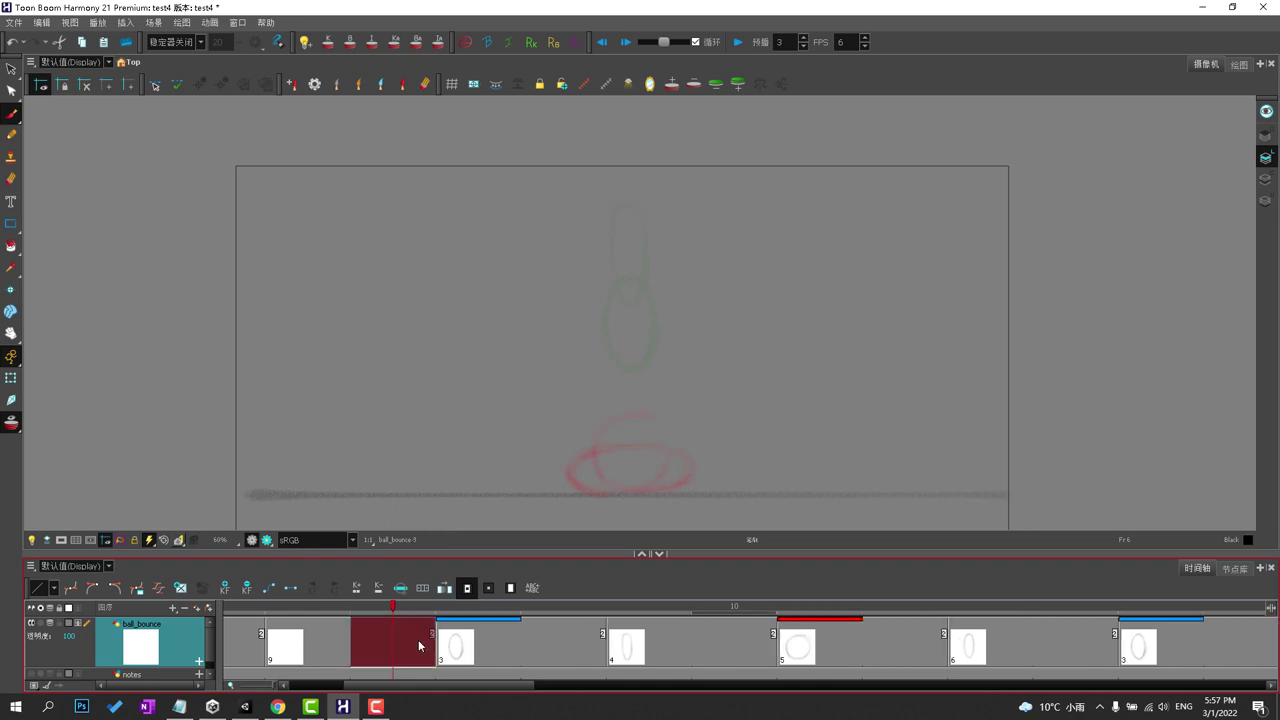
Reselect frame 5 of ball_bounce and toggle the layer's drawing thumbnails off and back on.
{"action": "left_click", "coordinate": [320, 639]}
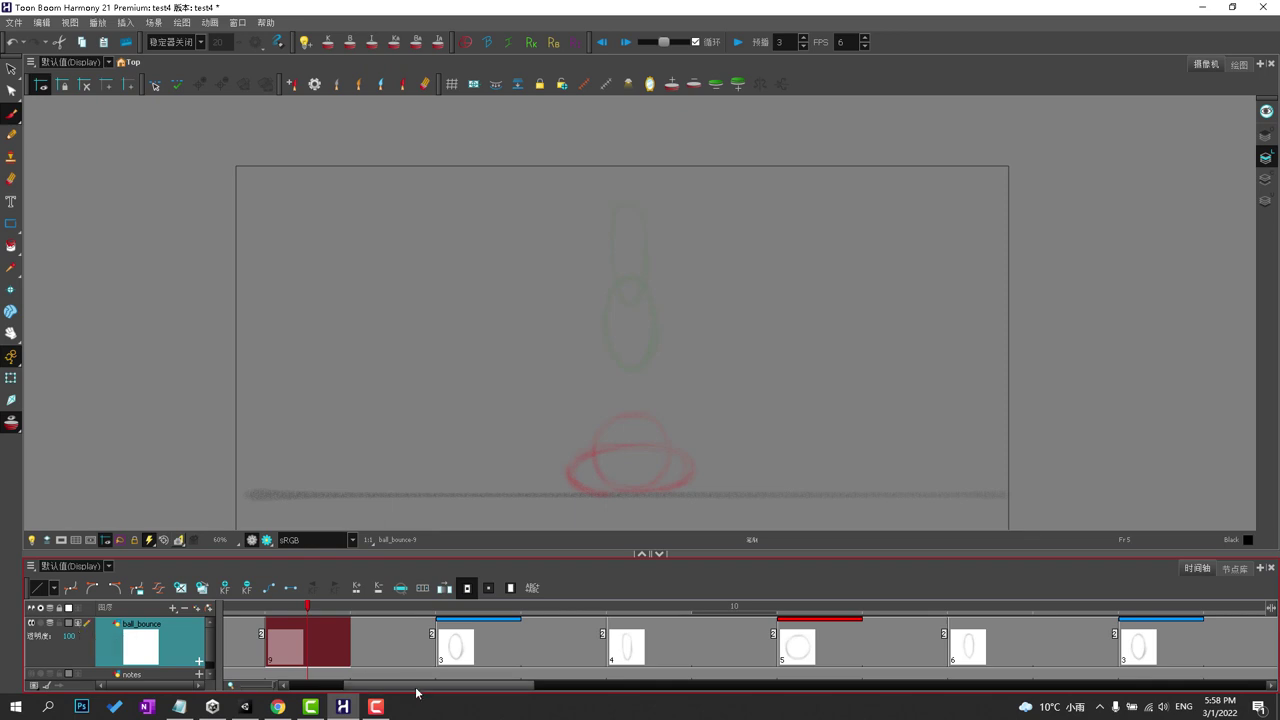
{"action": "left_click_drag", "start_coordinate": [417, 692], "coordinate": [307, 692]}
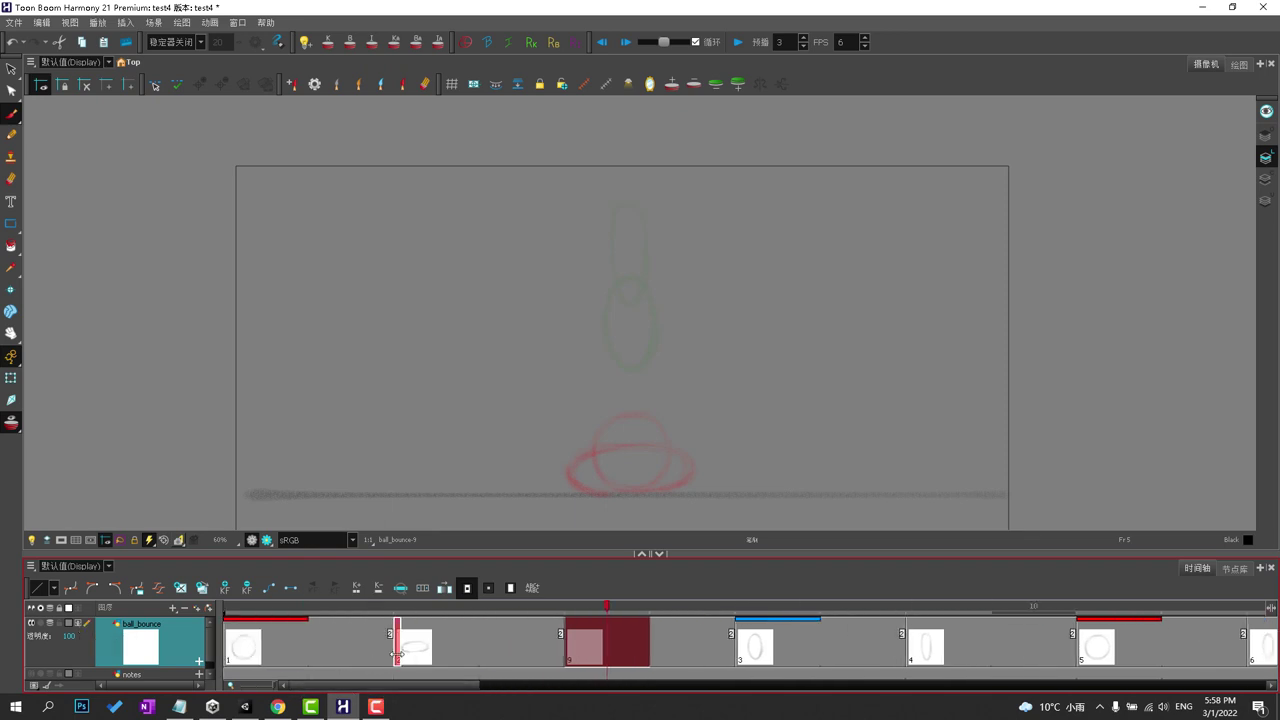
{"action": "left_click_drag", "start_coordinate": [266, 686], "coordinate": [262, 686]}
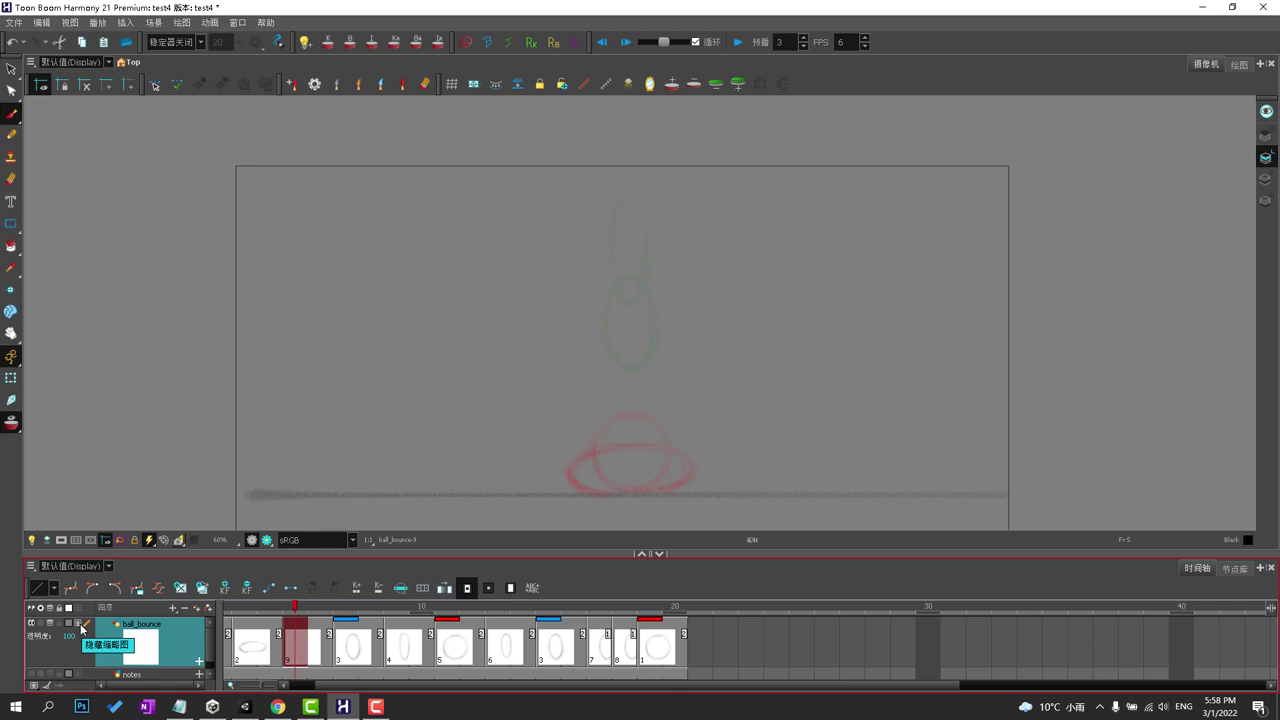
{"action": "left_click", "coordinate": [82, 628]}
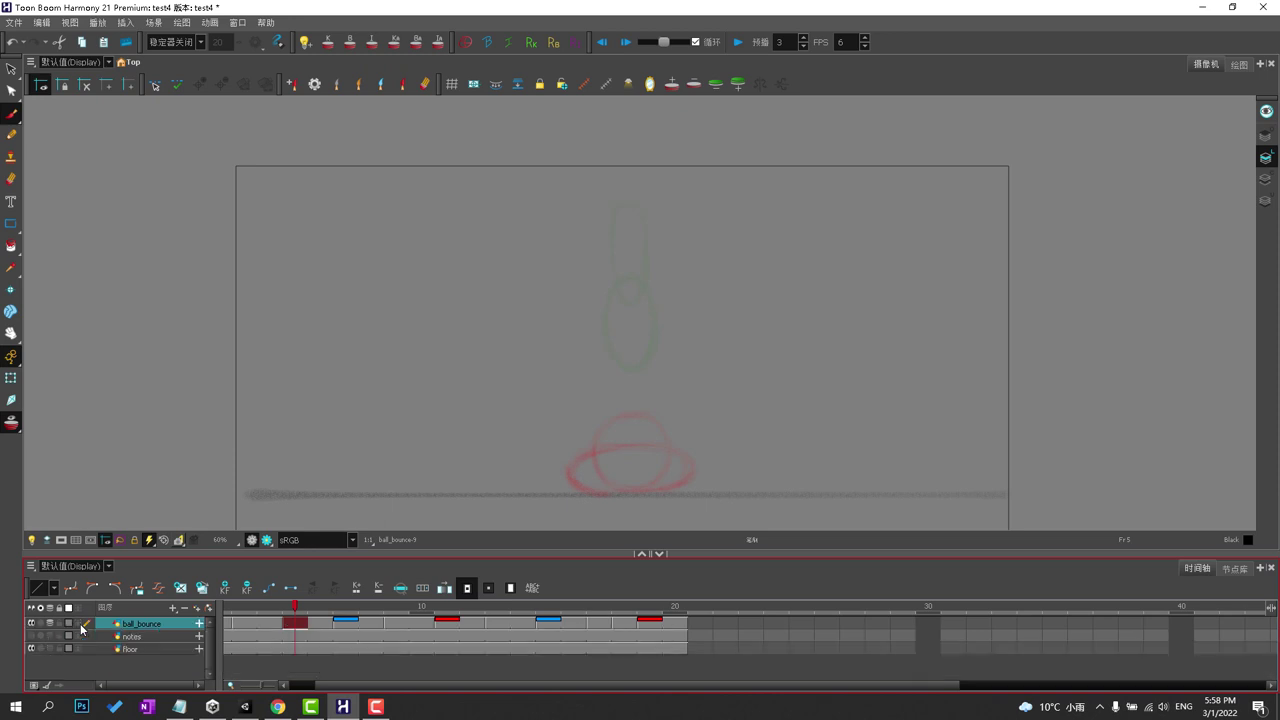
{"action": "left_click", "coordinate": [82, 628]}
{"action": "left_click", "coordinate": [82, 628]}
{"action": "left_click", "coordinate": [82, 628]}
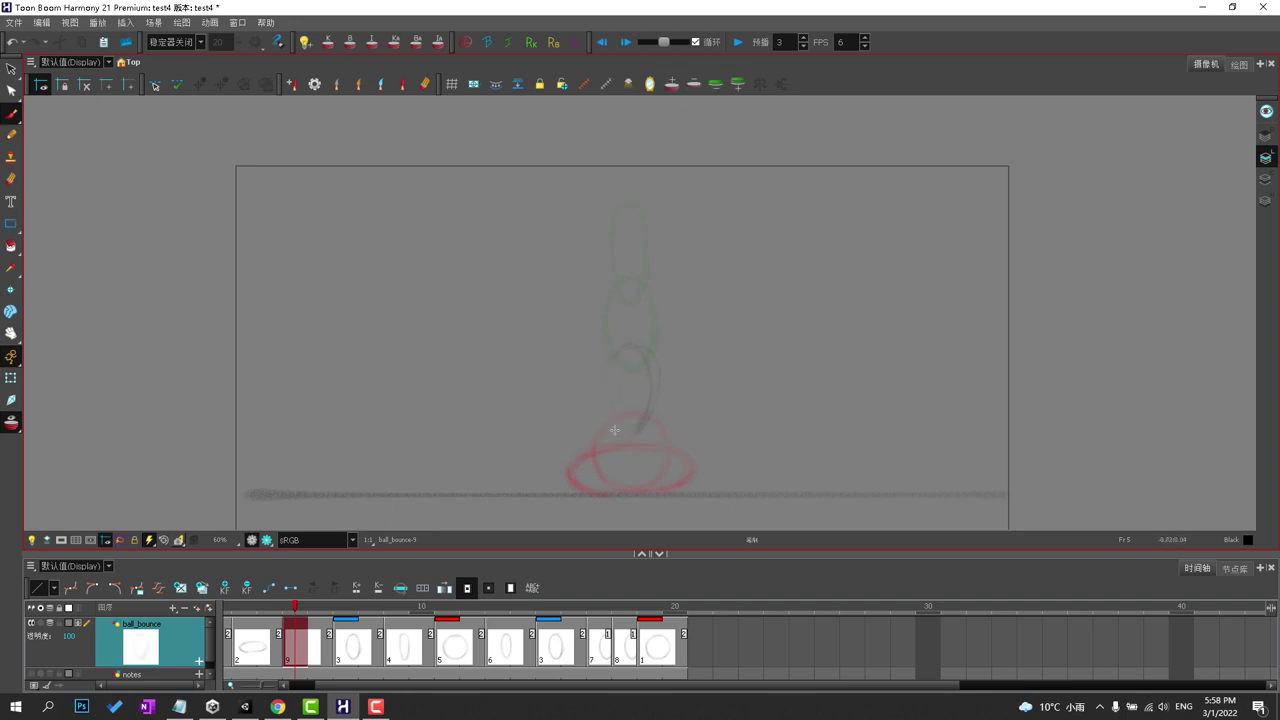
Draw a stretched ball on frame 5 of ball_bounce, between the squashed ball and the frame 7 ball, and narrow it slightly.
{"action": "left_click_drag", "start_coordinate": [617, 428], "coordinate": [631, 352]}
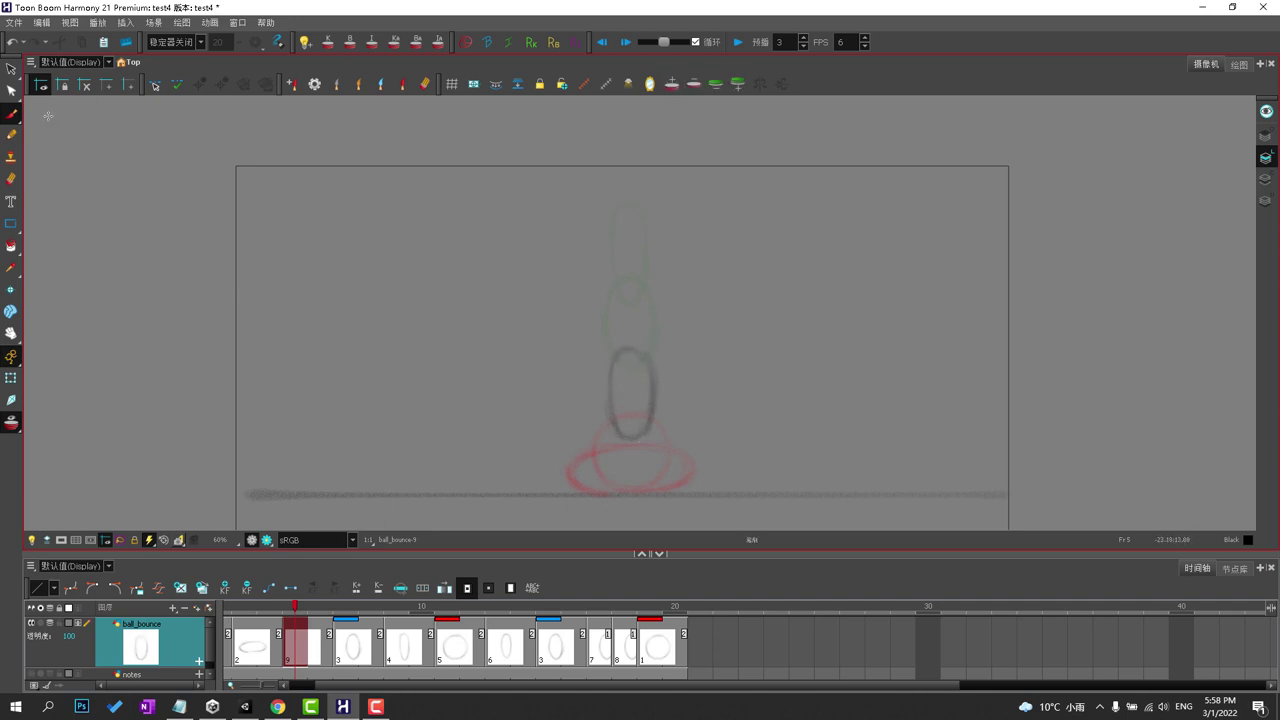
{"action": "left_click", "coordinate": [11, 69]}
{"action": "left_click_drag", "start_coordinate": [638, 243], "coordinate": [564, 496]}
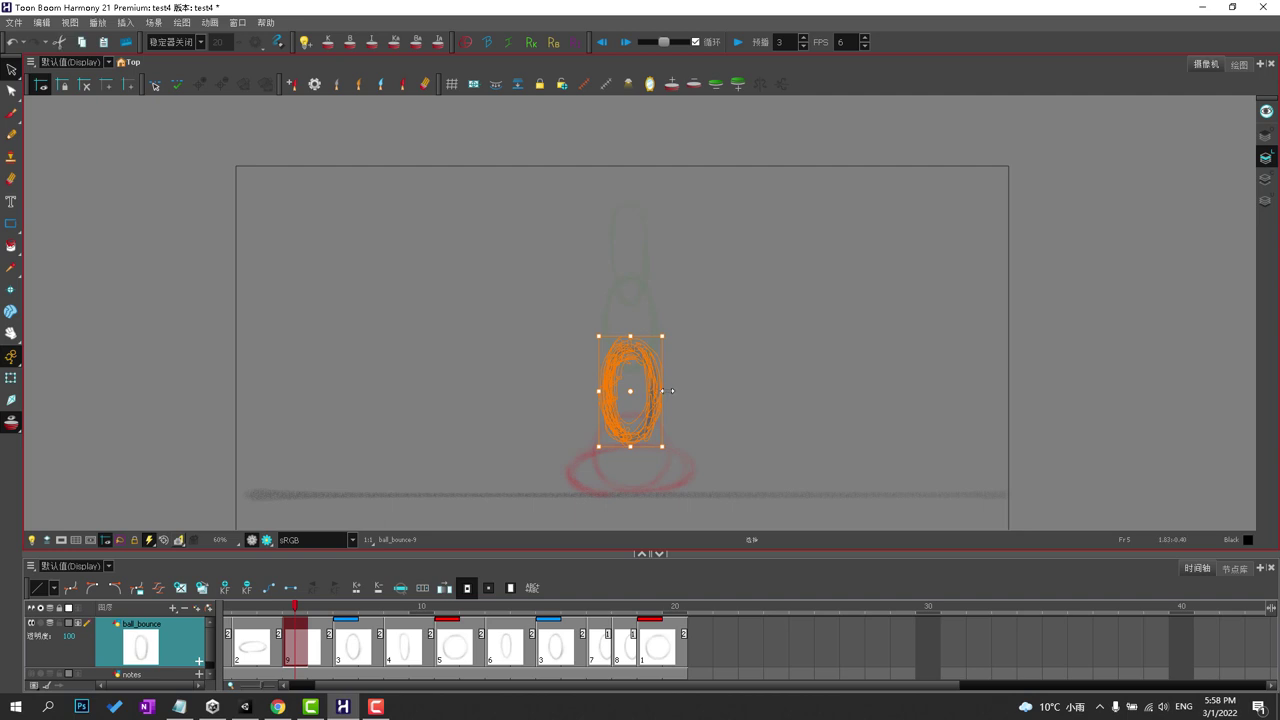
{"action": "mouse_move", "coordinate": [607, 318]}
{"action": "left_mouse_down"}
{"action": "mouse_move", "coordinate": [659, 345]}
{"action": "mouse_move", "coordinate": [604, 320]}
{"action": "left_mouse_up"}
{"action": "left_click", "coordinate": [563, 351]}
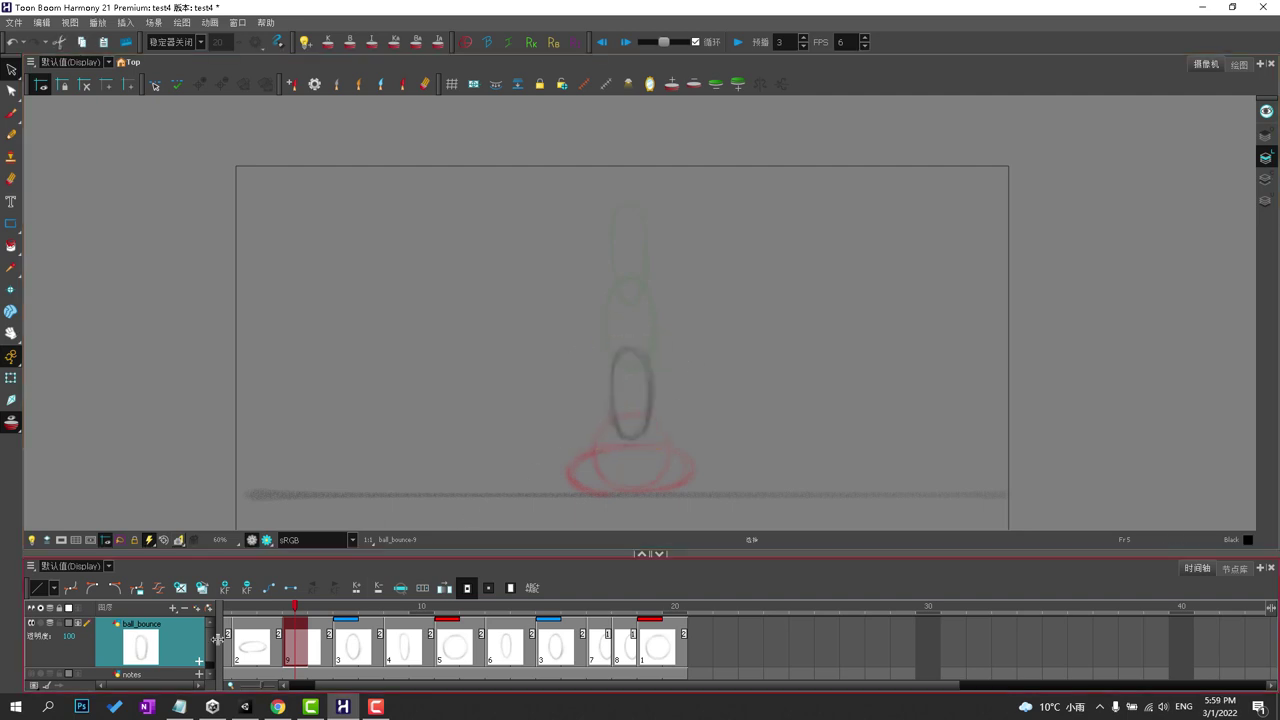
Scrub through the opening frames of ball_bounce to check the new stretch drawing, ending on frame 7.
{"action": "mouse_move", "coordinate": [238, 606]}
{"action": "left_mouse_down"}
{"action": "mouse_move", "coordinate": [566, 537]}
{"action": "mouse_move", "coordinate": [371, 538]}
{"action": "mouse_move", "coordinate": [463, 519]}
{"action": "mouse_move", "coordinate": [479, 526]}
{"action": "mouse_move", "coordinate": [217, 530]}
{"action": "mouse_move", "coordinate": [379, 519]}
{"action": "mouse_move", "coordinate": [274, 523]}
{"action": "mouse_move", "coordinate": [329, 522]}
{"action": "mouse_move", "coordinate": [305, 522]}
{"action": "left_mouse_up"}
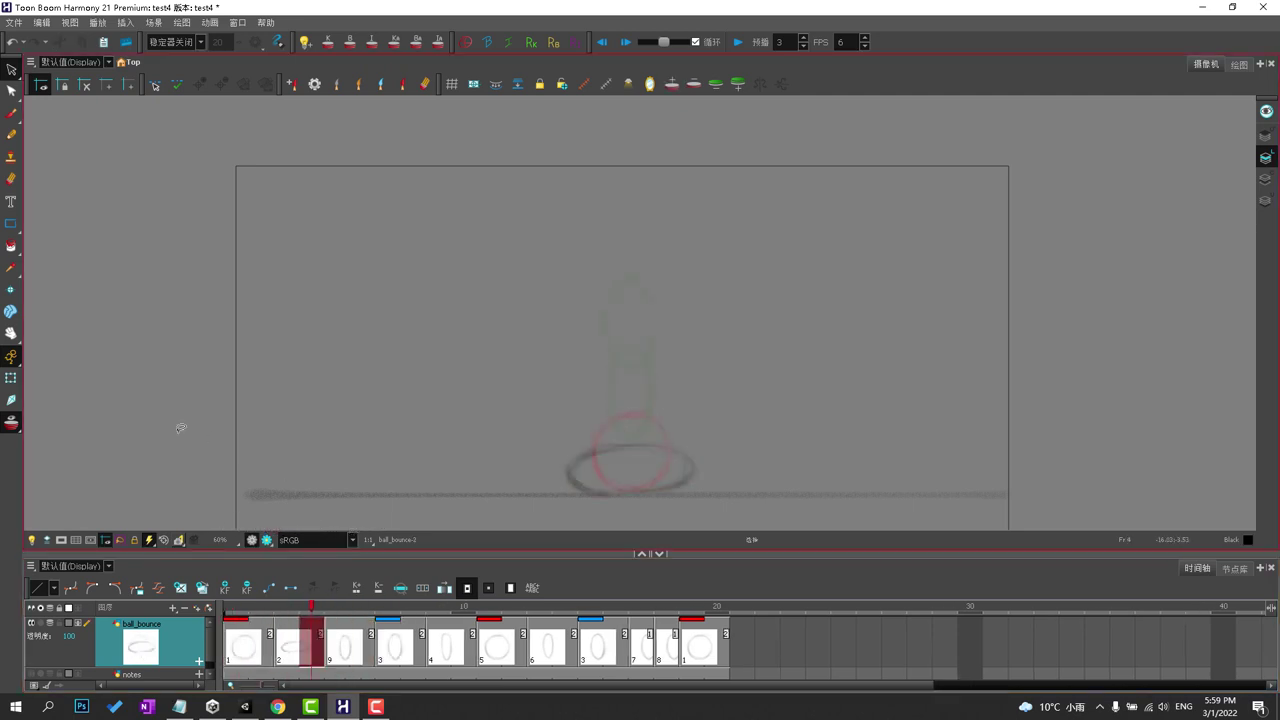
{"action": "left_click", "coordinate": [11, 423]}
{"action": "mouse_move", "coordinate": [294, 608]}
{"action": "left_mouse_down"}
{"action": "mouse_move", "coordinate": [256, 606]}
{"action": "mouse_move", "coordinate": [440, 586]}
{"action": "mouse_move", "coordinate": [581, 534]}
{"action": "mouse_move", "coordinate": [470, 549]}
{"action": "mouse_move", "coordinate": [497, 545]}
{"action": "mouse_move", "coordinate": [351, 528]}
{"action": "mouse_move", "coordinate": [385, 518]}
{"action": "left_mouse_up"}
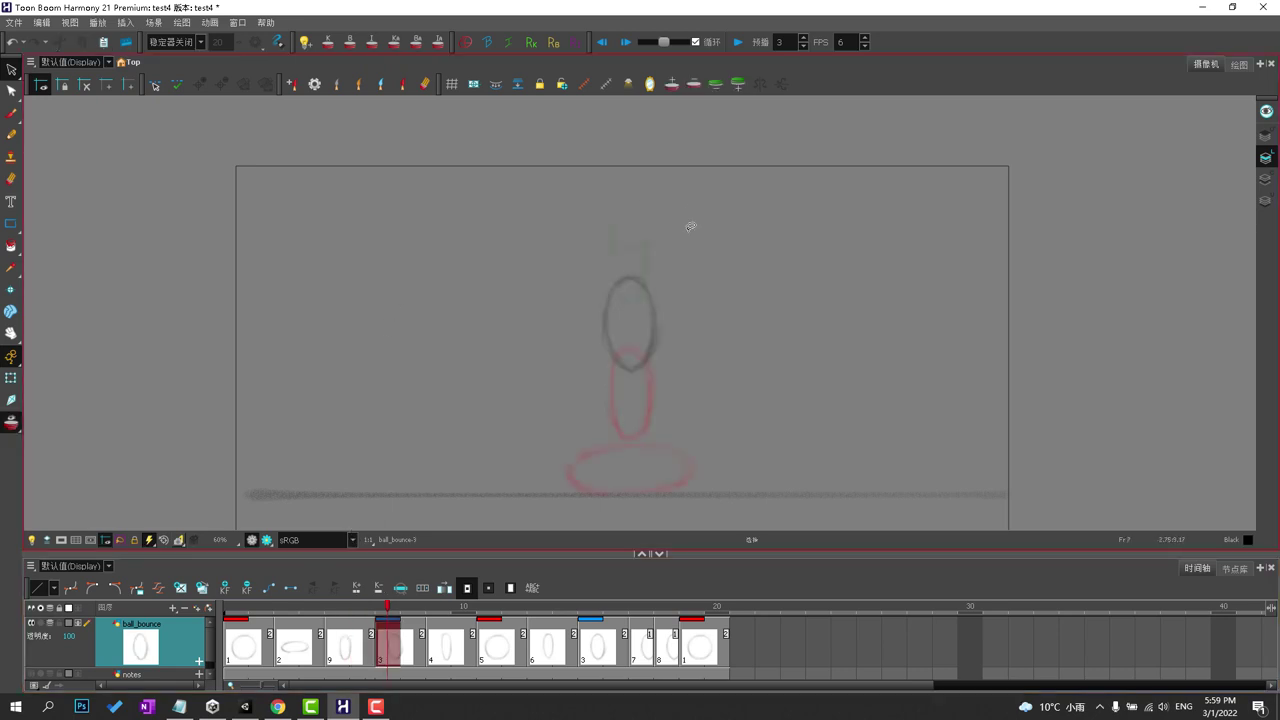
{"action": "mouse_move", "coordinate": [678, 220]}
{"action": "left_mouse_down"}
{"action": "mouse_move", "coordinate": [708, 267]}
{"action": "mouse_move", "coordinate": [680, 220]}
{"action": "mouse_move", "coordinate": [675, 242]}
{"action": "mouse_move", "coordinate": [702, 216]}
{"action": "left_mouse_up"}
{"action": "key", "text": "ctrl+z"}
{"action": "key", "text": "ctrl+z"}
{"action": "key", "text": "ctrl+z"}
{"action": "left_click", "coordinate": [253, 652]}
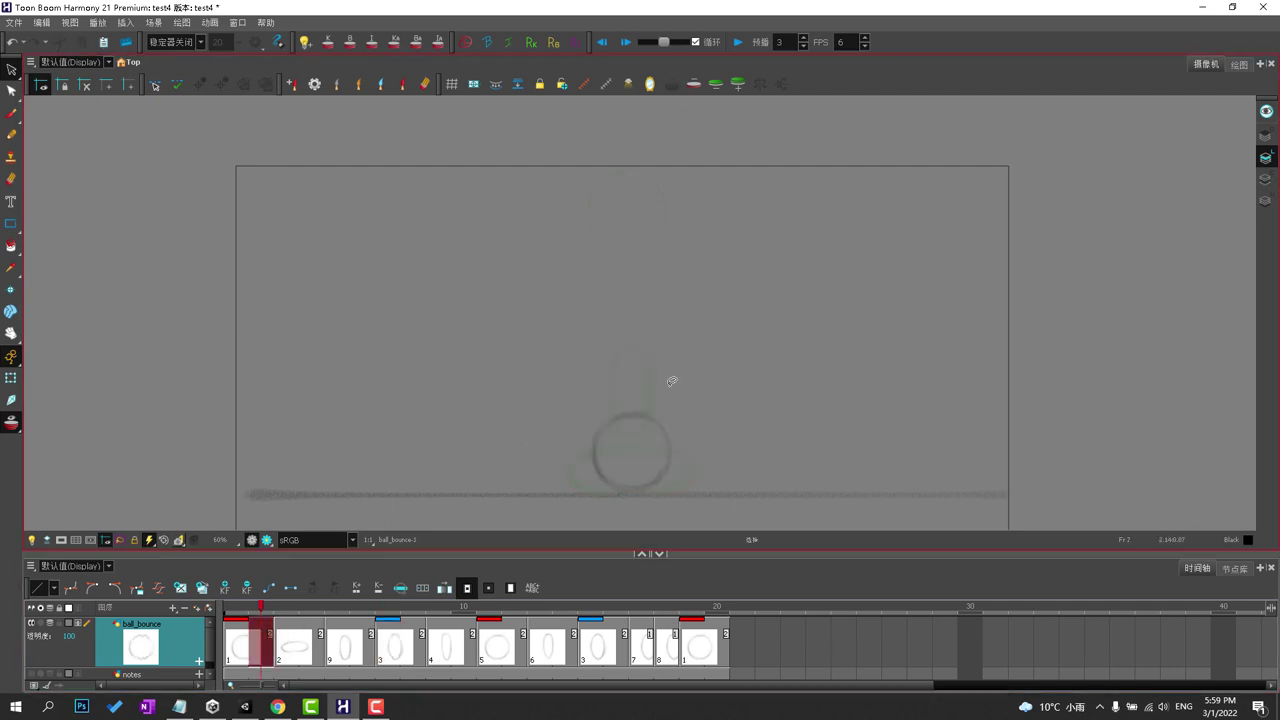
{"action": "mouse_move", "coordinate": [686, 381]}
{"action": "left_mouse_down"}
{"action": "mouse_move", "coordinate": [668, 416]}
{"action": "mouse_move", "coordinate": [698, 396]}
{"action": "left_mouse_up"}
{"action": "left_click", "coordinate": [389, 645]}
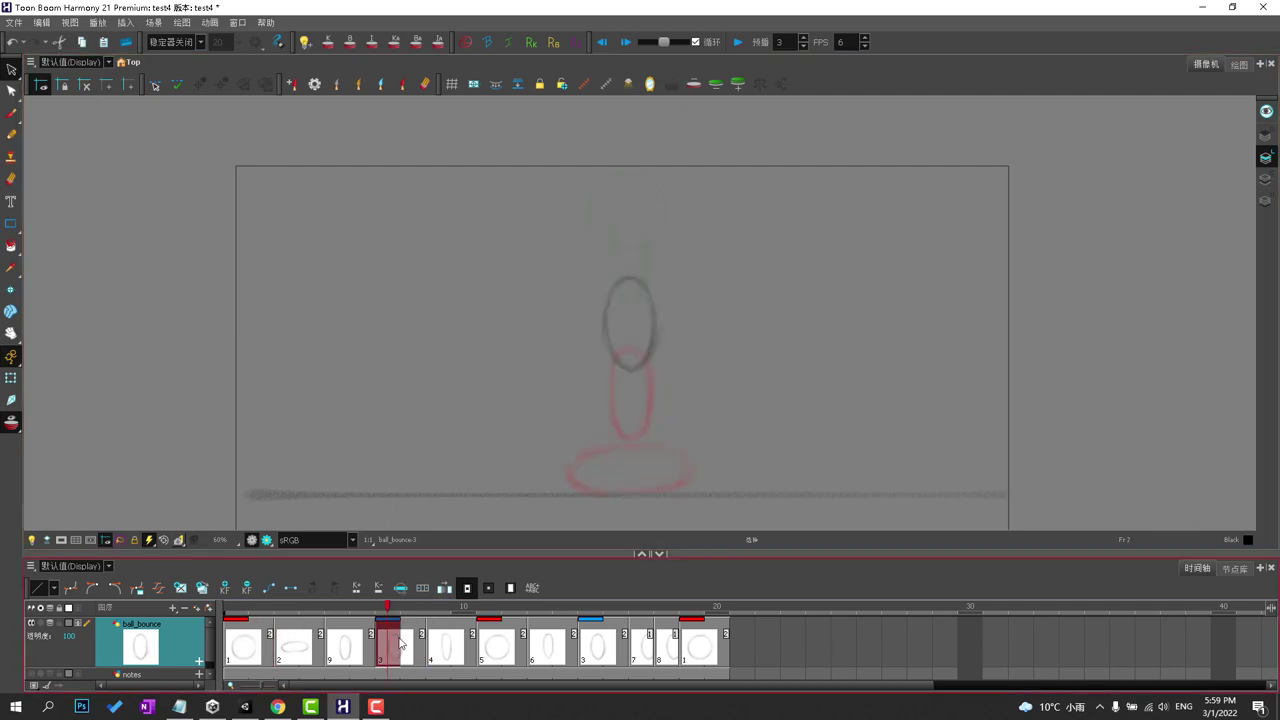
{"action": "left_click_drag", "start_coordinate": [707, 328], "coordinate": [690, 262]}
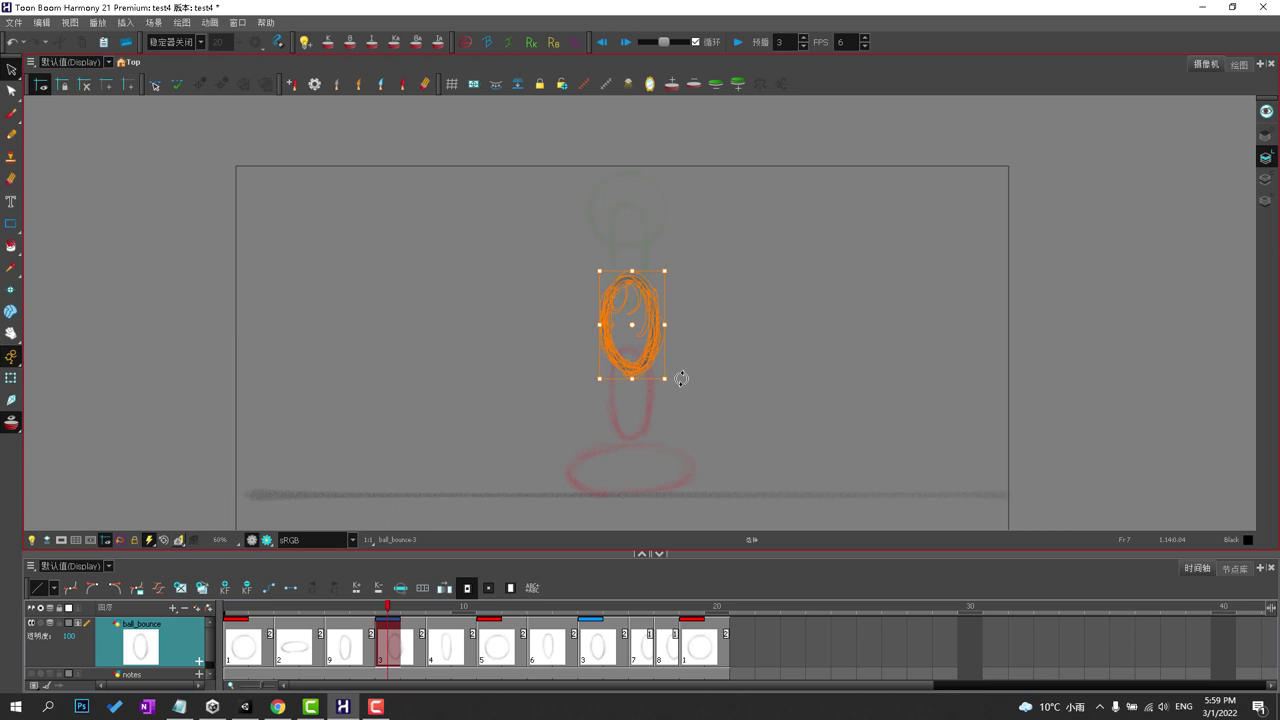
{"action": "left_click", "coordinate": [698, 272]}
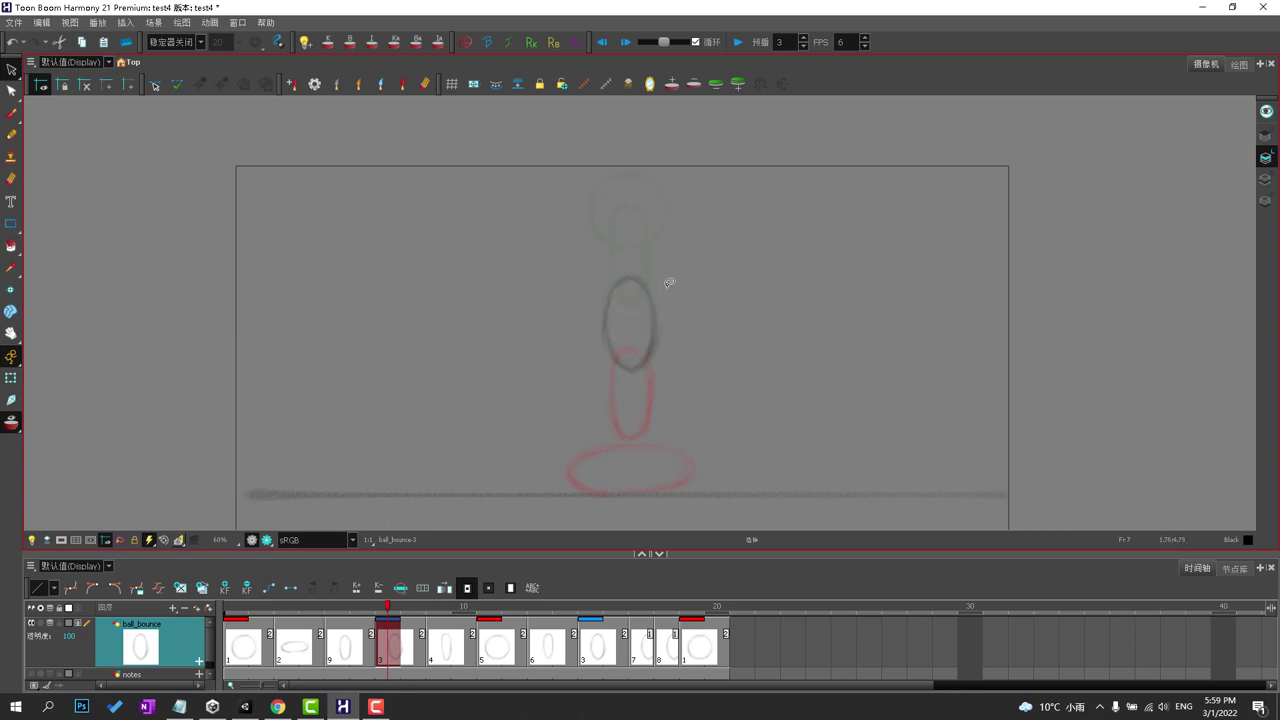
{"action": "left_click", "coordinate": [12, 178]}
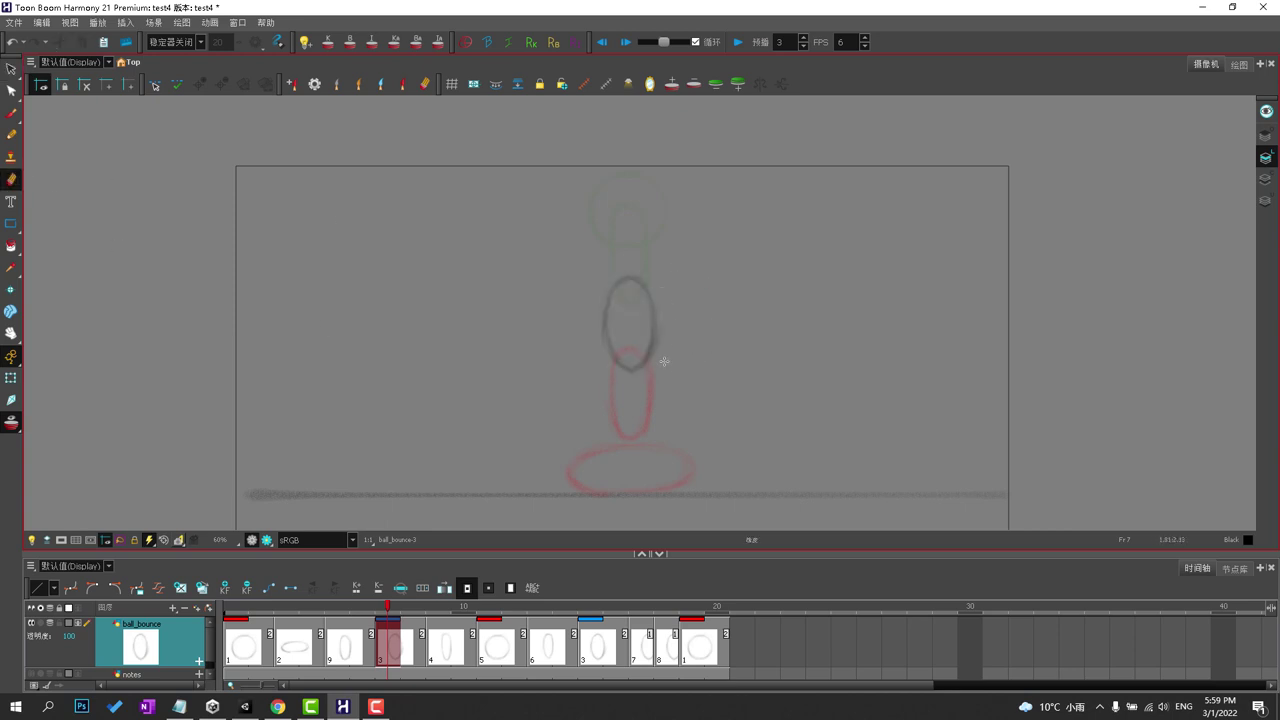
{"action": "left_click", "coordinate": [11, 68]}
{"action": "mouse_move", "coordinate": [668, 196]}
{"action": "left_mouse_down"}
{"action": "mouse_move", "coordinate": [684, 154]}
{"action": "mouse_move", "coordinate": [692, 194]}
{"action": "left_mouse_up"}
{"action": "mouse_move", "coordinate": [703, 378]}
{"action": "left_mouse_down"}
{"action": "mouse_move", "coordinate": [687, 457]}
{"action": "mouse_move", "coordinate": [722, 435]}
{"action": "left_mouse_up"}
{"action": "mouse_move", "coordinate": [560, 422]}
{"action": "left_mouse_down"}
{"action": "mouse_move", "coordinate": [607, 458]}
{"action": "mouse_move", "coordinate": [610, 416]}
{"action": "left_mouse_up"}
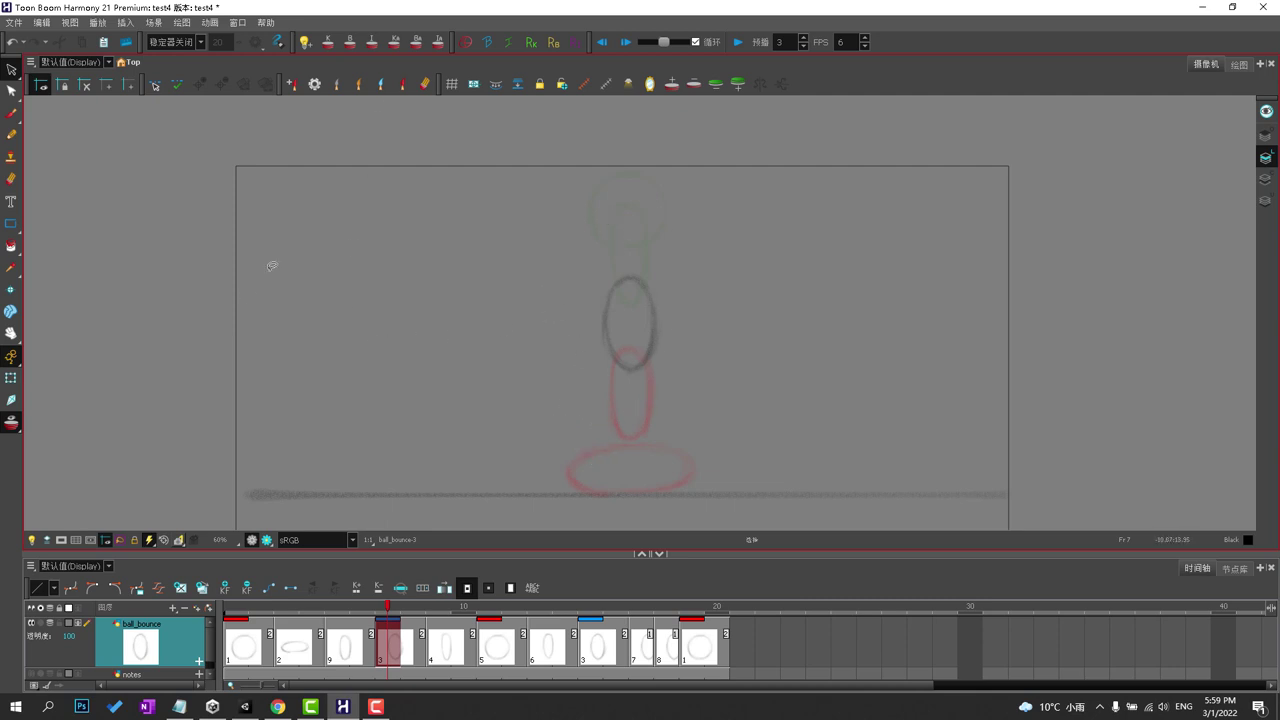
Toggle the onion skin on frame 7 between key drawings only and all drawings to compare the ghosts.
{"action": "left_click", "coordinate": [331, 44]}
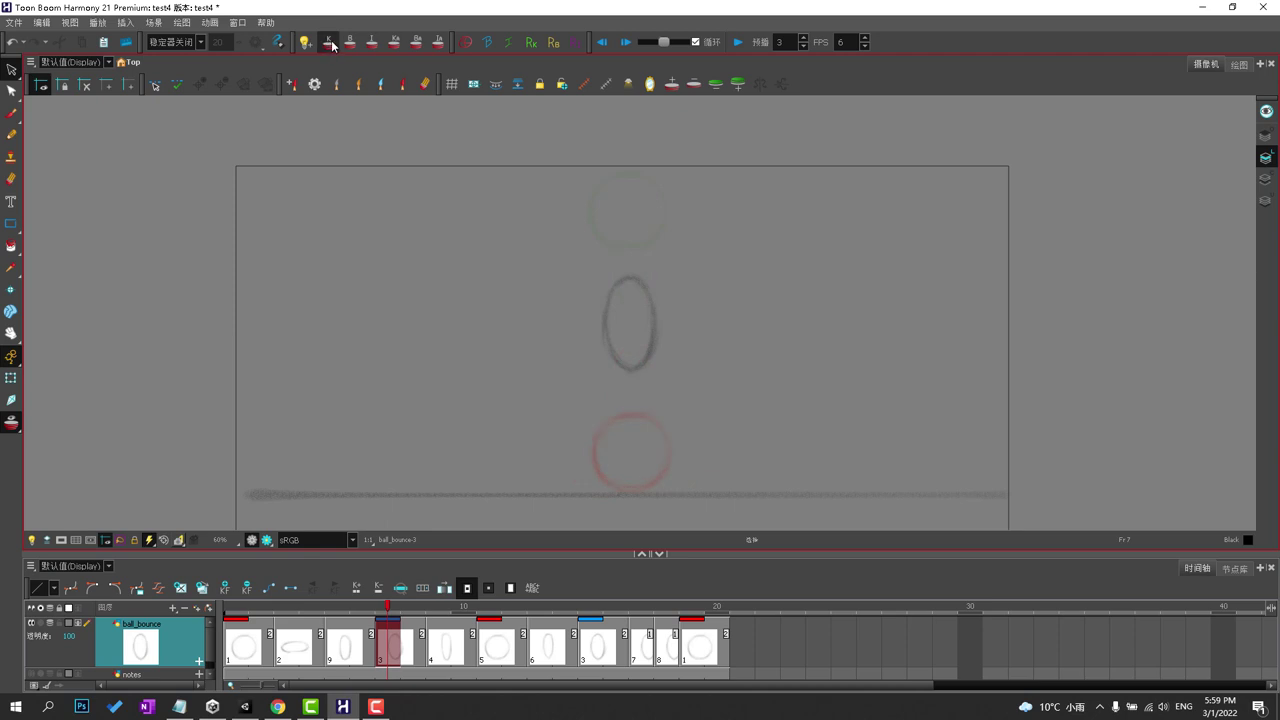
{"action": "left_click", "coordinate": [336, 42]}
{"action": "left_click", "coordinate": [336, 42]}
{"action": "left_click", "coordinate": [336, 42]}
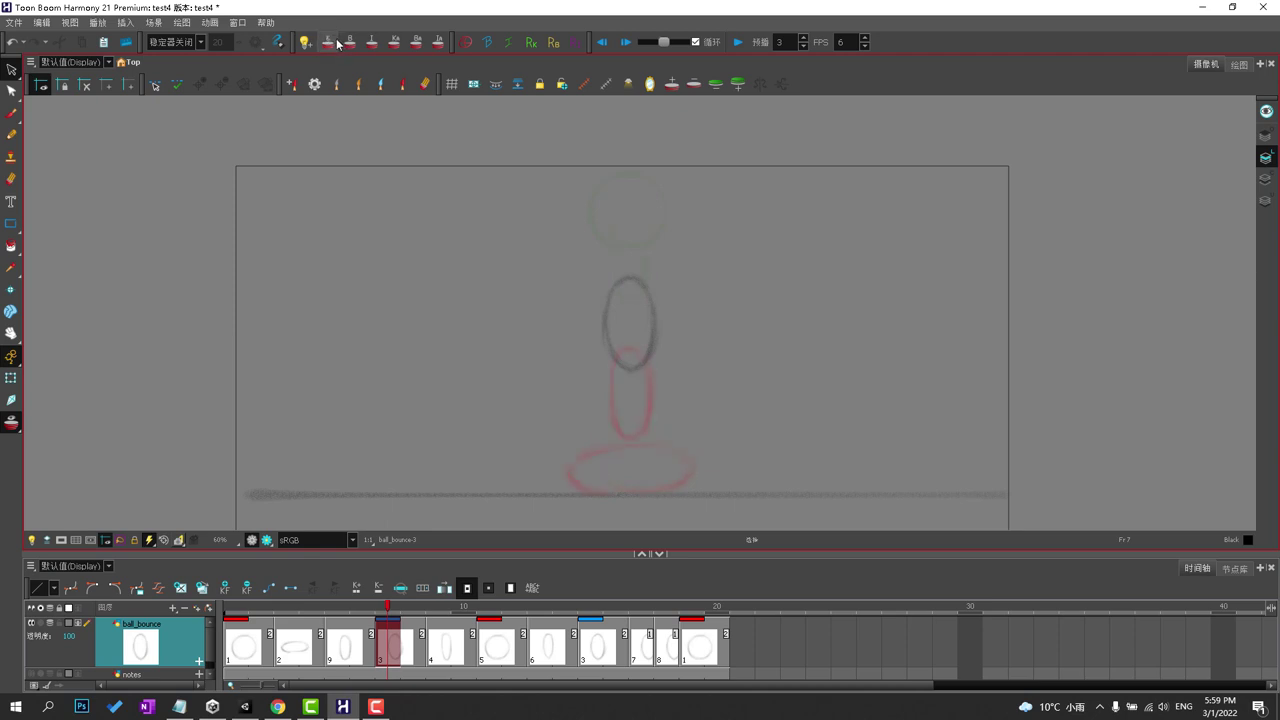
{"action": "left_click", "coordinate": [336, 42]}
{"action": "left_click", "coordinate": [336, 44]}
{"action": "left_click", "coordinate": [336, 44]}
{"action": "left_click", "coordinate": [335, 45]}
{"action": "left_click", "coordinate": [335, 45]}
{"action": "left_click", "coordinate": [334, 46]}
{"action": "left_click", "coordinate": [335, 46]}
Toggle the onion skin on frame 7 between breakdown drawings only and all drawings.
{"action": "left_click", "coordinate": [349, 43]}
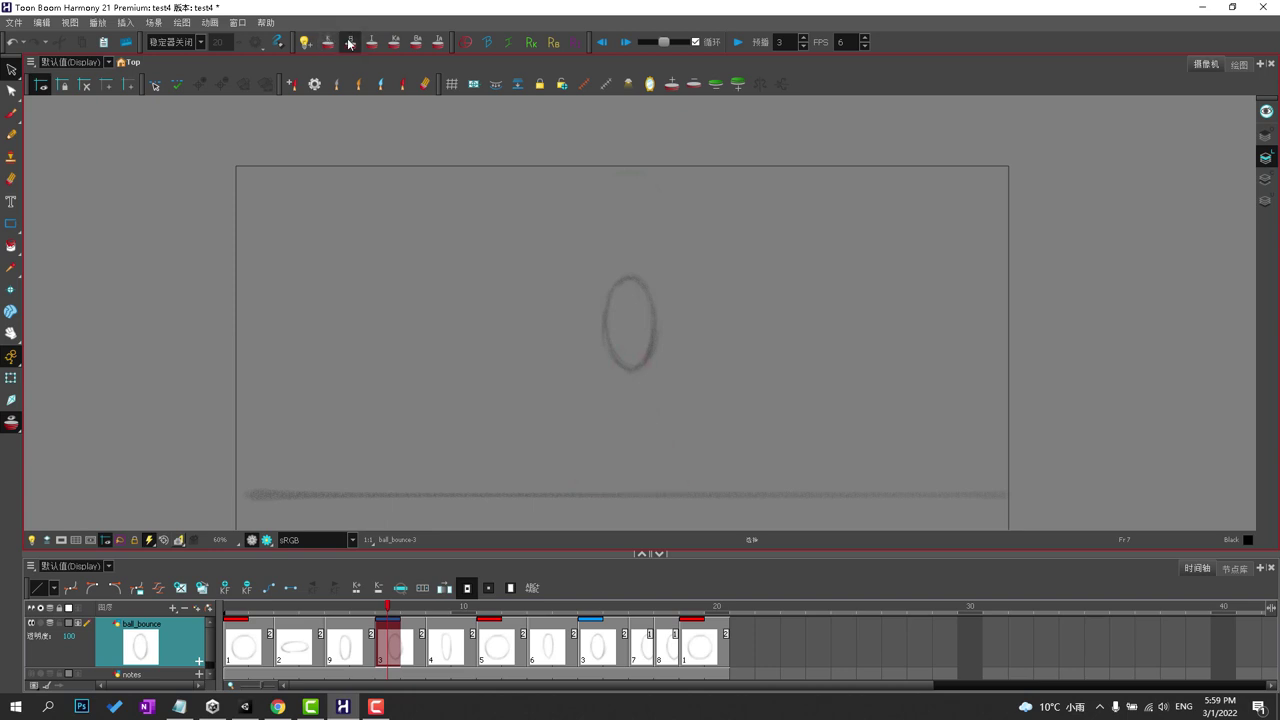
{"action": "left_click", "coordinate": [349, 43]}
{"action": "left_click", "coordinate": [349, 43]}
{"action": "left_click", "coordinate": [349, 43]}
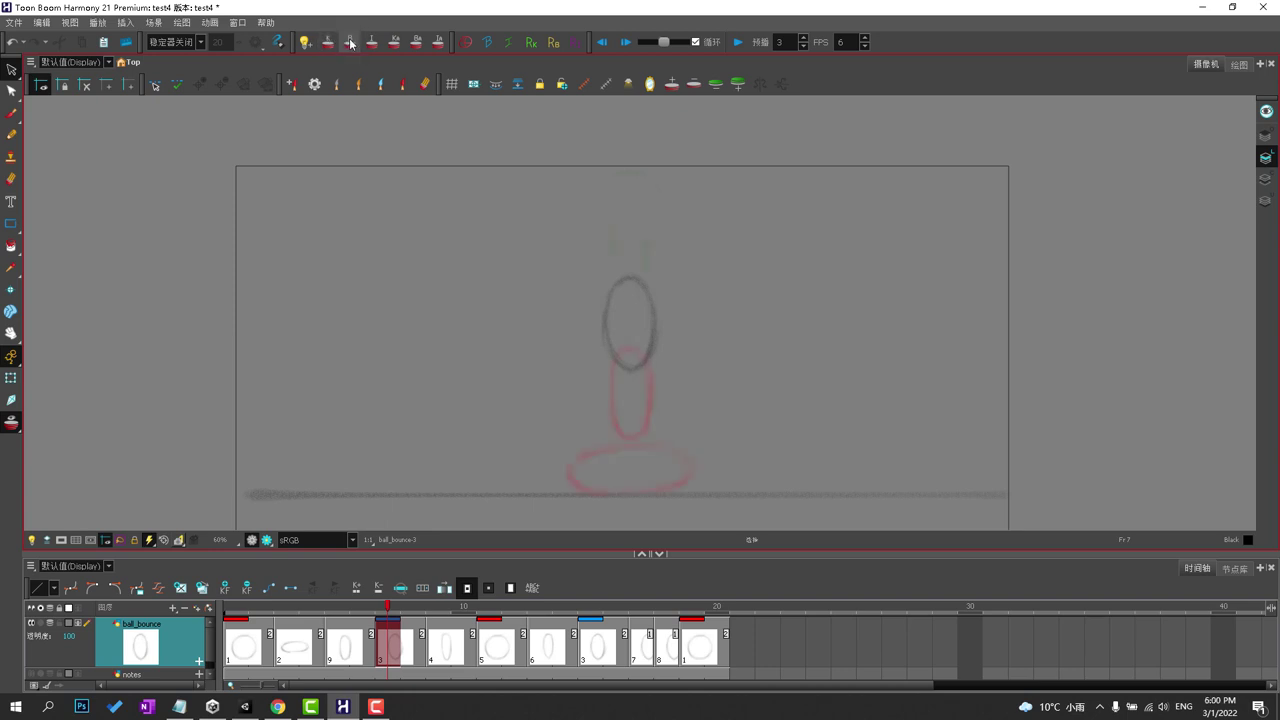
Mark the squashed ball on frame 3 as a breakdown and shift the ball_bounce drawings from frame 11 onward two frames later.
{"action": "left_click", "coordinate": [295, 647]}
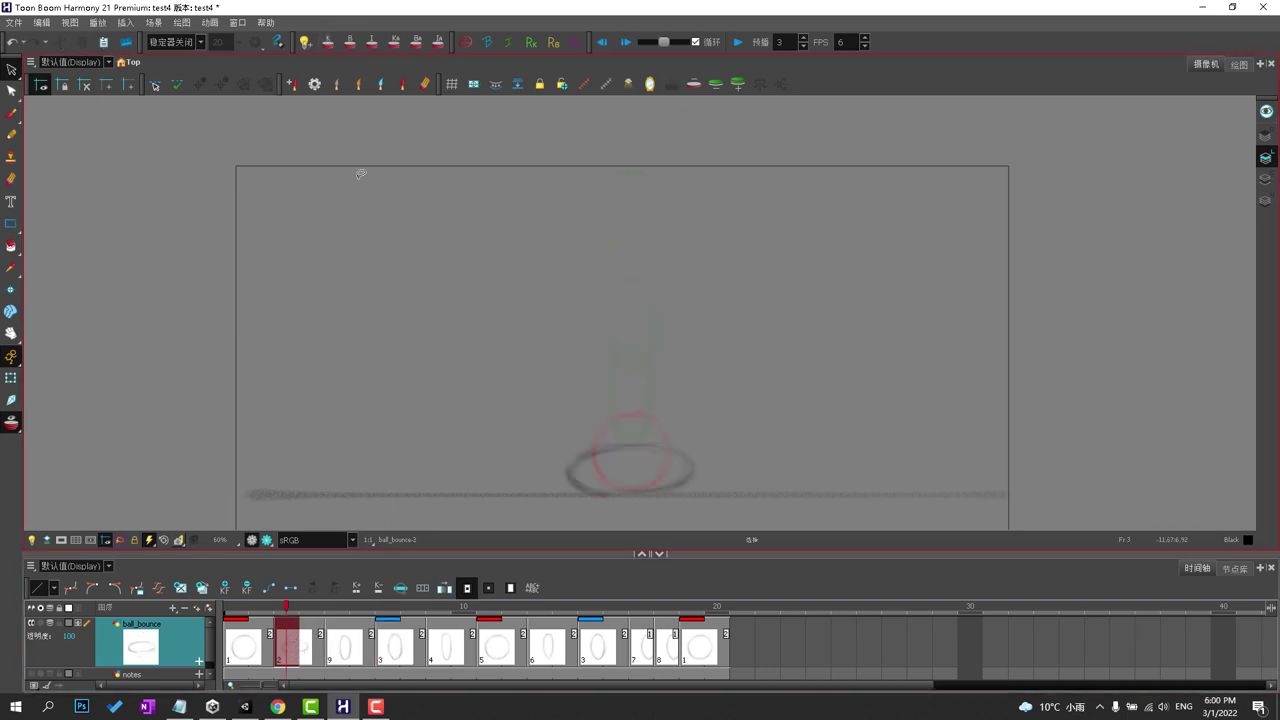
{"action": "left_click", "coordinate": [489, 42]}
{"action": "left_click", "coordinate": [489, 647]}
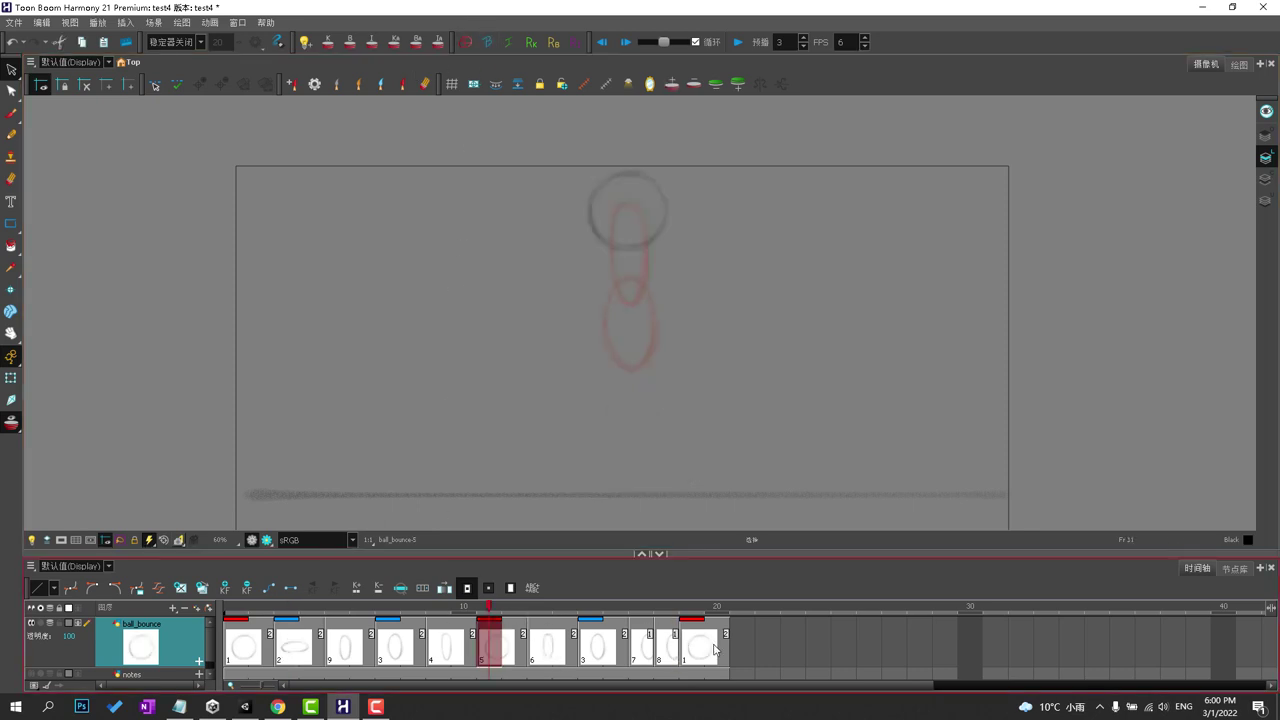
{"action": "left_click", "coordinate": [717, 651], "text": "shift"}
{"action": "left_click_drag", "start_coordinate": [720, 648], "coordinate": [770, 648]}
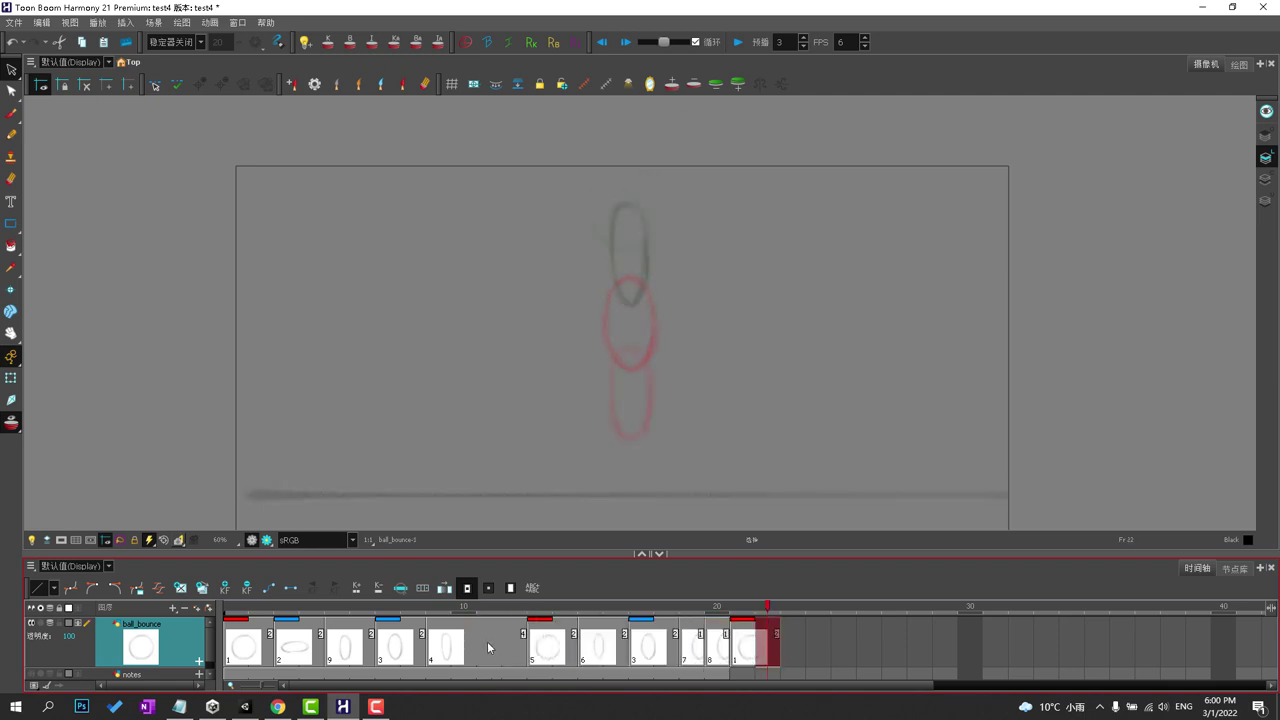
Create an empty drawing on frame 11 of ball_bounce, mark it as a breakdown, and activate the Brush tool.
{"action": "left_click", "coordinate": [489, 635]}
{"action": "left_click", "coordinate": [201, 588]}
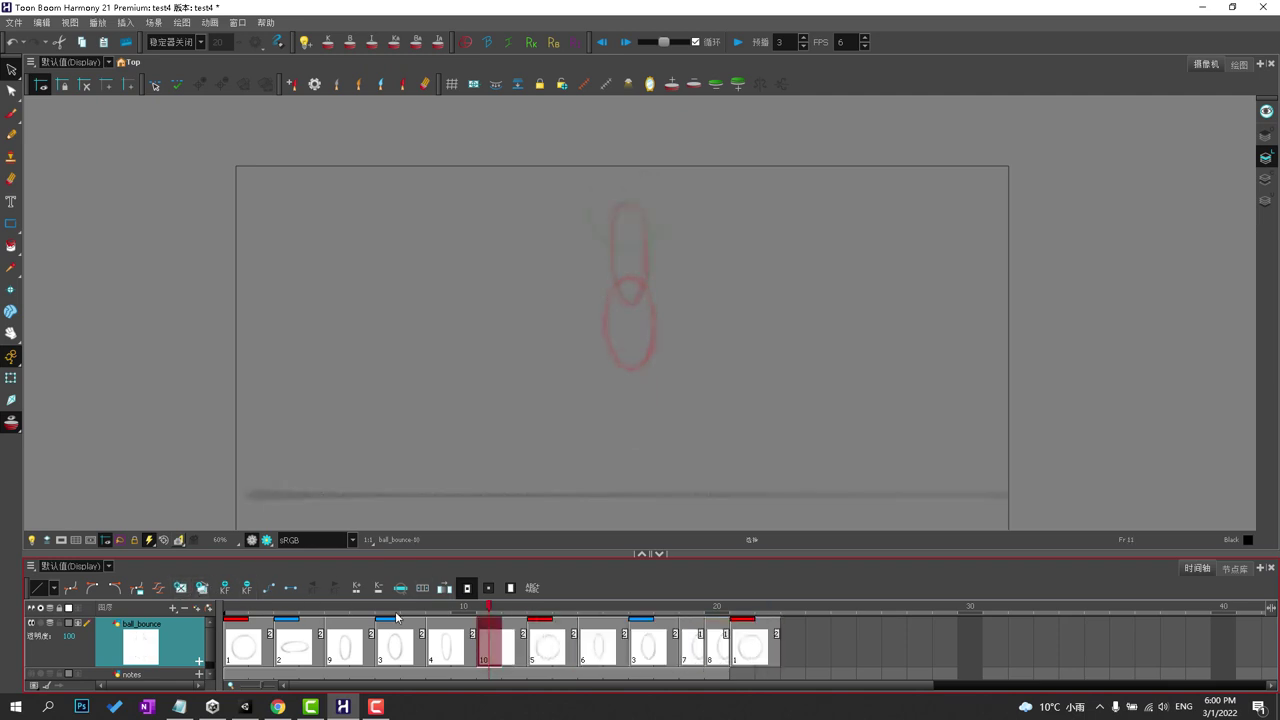
{"action": "left_click", "coordinate": [510, 645]}
{"action": "left_click", "coordinate": [498, 652]}
{"action": "left_click", "coordinate": [512, 645]}
{"action": "left_click", "coordinate": [497, 645]}
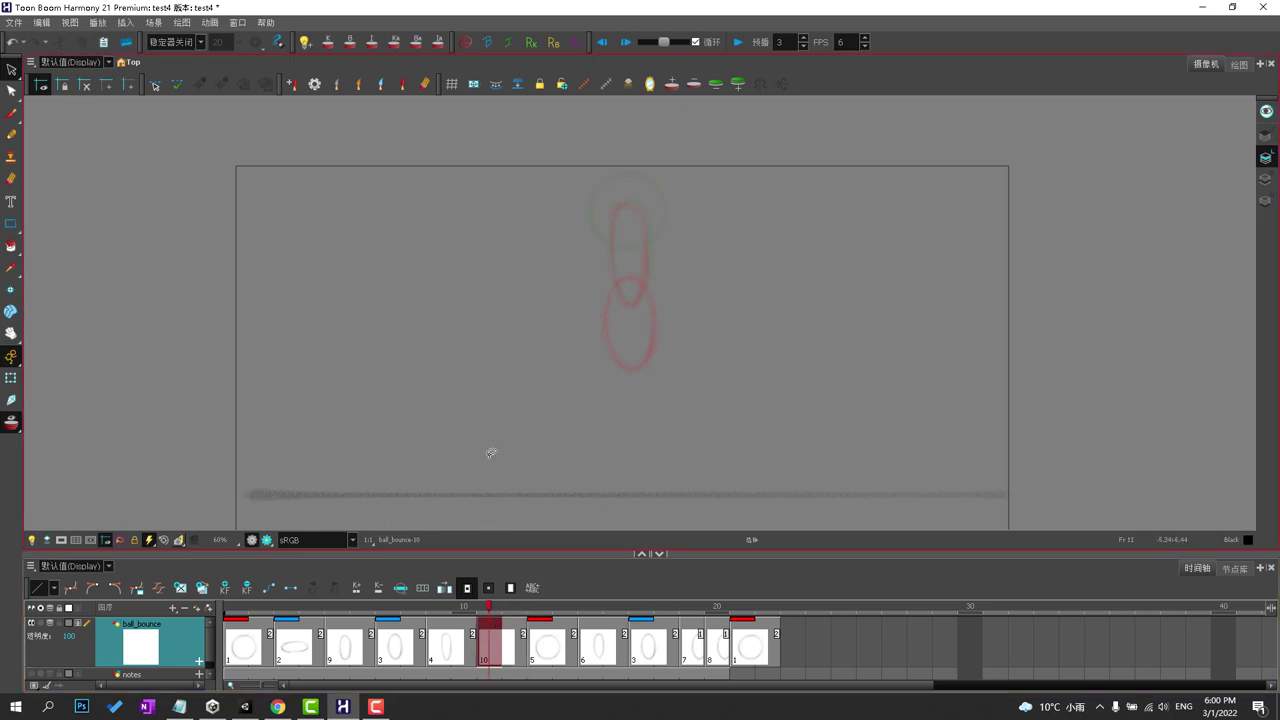
{"action": "left_click", "coordinate": [488, 42]}
{"action": "left_click", "coordinate": [16, 112]}
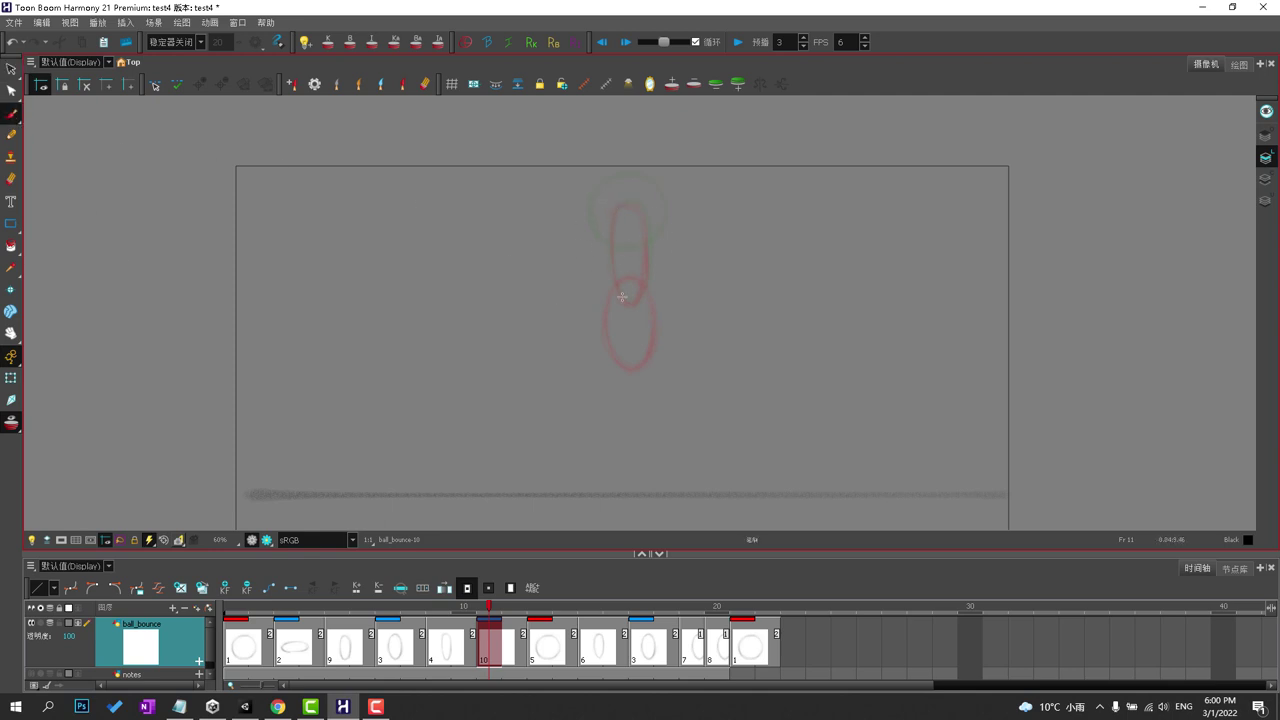
Sketch a round ball with the Brush tool on frame 11, just below the top of the camera frame.
{"action": "left_click_drag", "start_coordinate": [271, 607], "coordinate": [488, 545]}
{"action": "left_click_drag", "start_coordinate": [609, 193], "coordinate": [609, 189]}
{"action": "mouse_move", "coordinate": [659, 243]}
{"action": "left_mouse_down"}
{"action": "mouse_move", "coordinate": [617, 186]}
{"action": "mouse_move", "coordinate": [669, 224]}
{"action": "mouse_move", "coordinate": [599, 250]}
{"action": "mouse_move", "coordinate": [611, 204]}
{"action": "mouse_move", "coordinate": [596, 243]}
{"action": "mouse_move", "coordinate": [661, 250]}
{"action": "mouse_move", "coordinate": [608, 260]}
{"action": "left_mouse_up"}
Select the ball sketch on frame 11 and reshape it into a narrower, slightly lower vertical oval.
{"action": "left_click", "coordinate": [11, 69]}
{"action": "key", "text": "ctrl+a"}
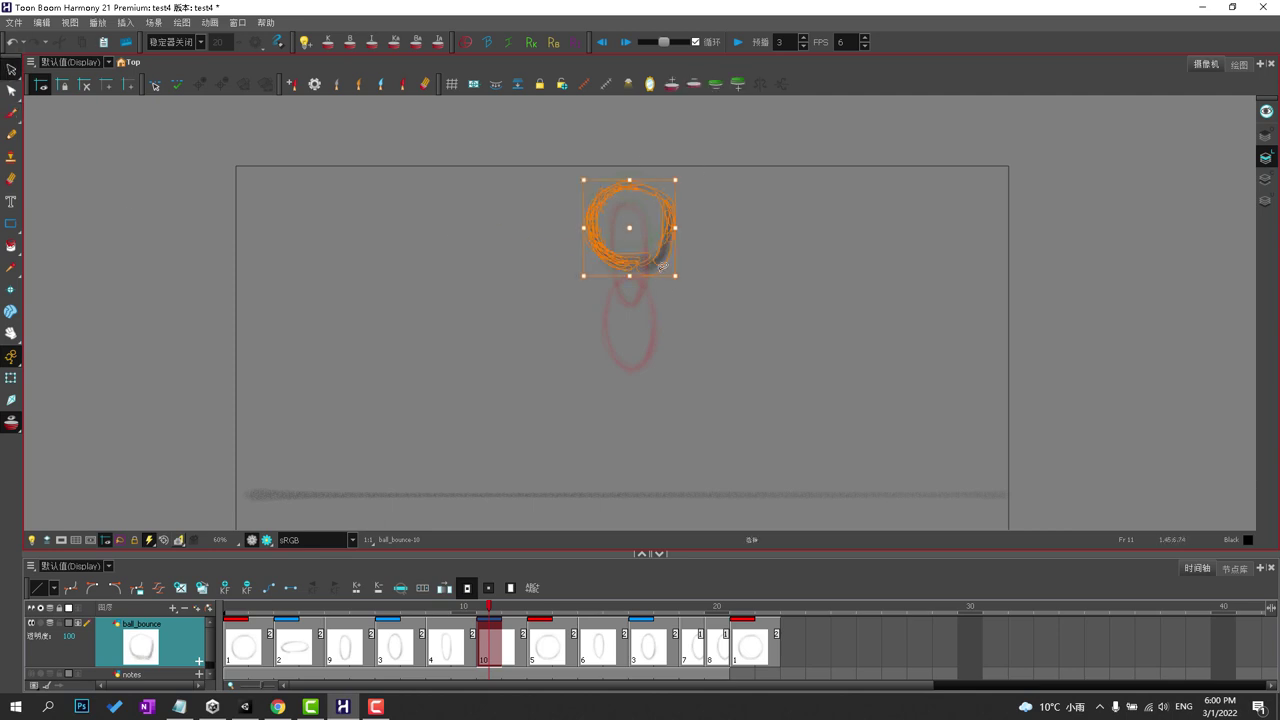
{"action": "left_click_drag", "start_coordinate": [675, 228], "coordinate": [668, 227]}
{"action": "left_click_drag", "start_coordinate": [584, 228], "coordinate": [592, 229]}
{"action": "left_click_drag", "start_coordinate": [629, 275], "coordinate": [629, 283]}
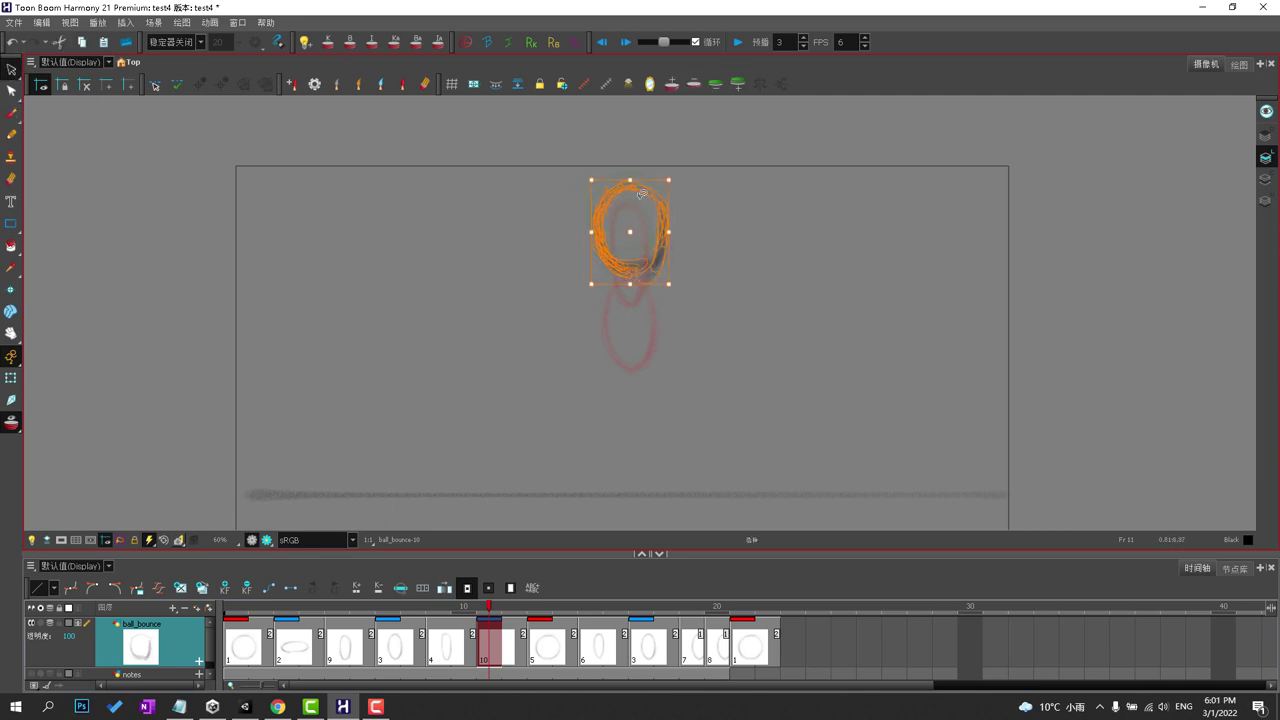
{"action": "left_click_drag", "start_coordinate": [630, 181], "coordinate": [630, 192]}
{"action": "left_click", "coordinate": [674, 171]}
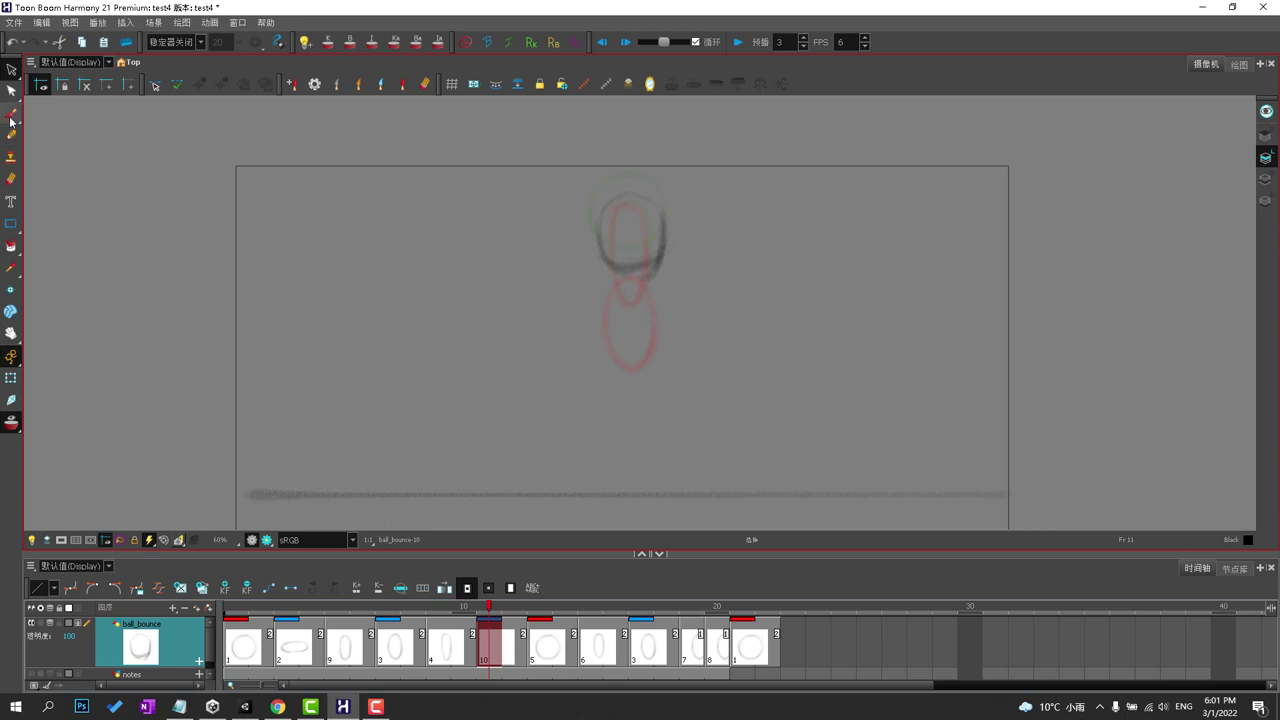
Erase the heavy strokes along the oval's right and lower edges and redraw its outline cleanly with the Brush tool.
{"action": "left_click", "coordinate": [11, 179]}
{"action": "left_click_drag", "start_coordinate": [661, 224], "coordinate": [642, 270]}
{"action": "left_click", "coordinate": [11, 113]}
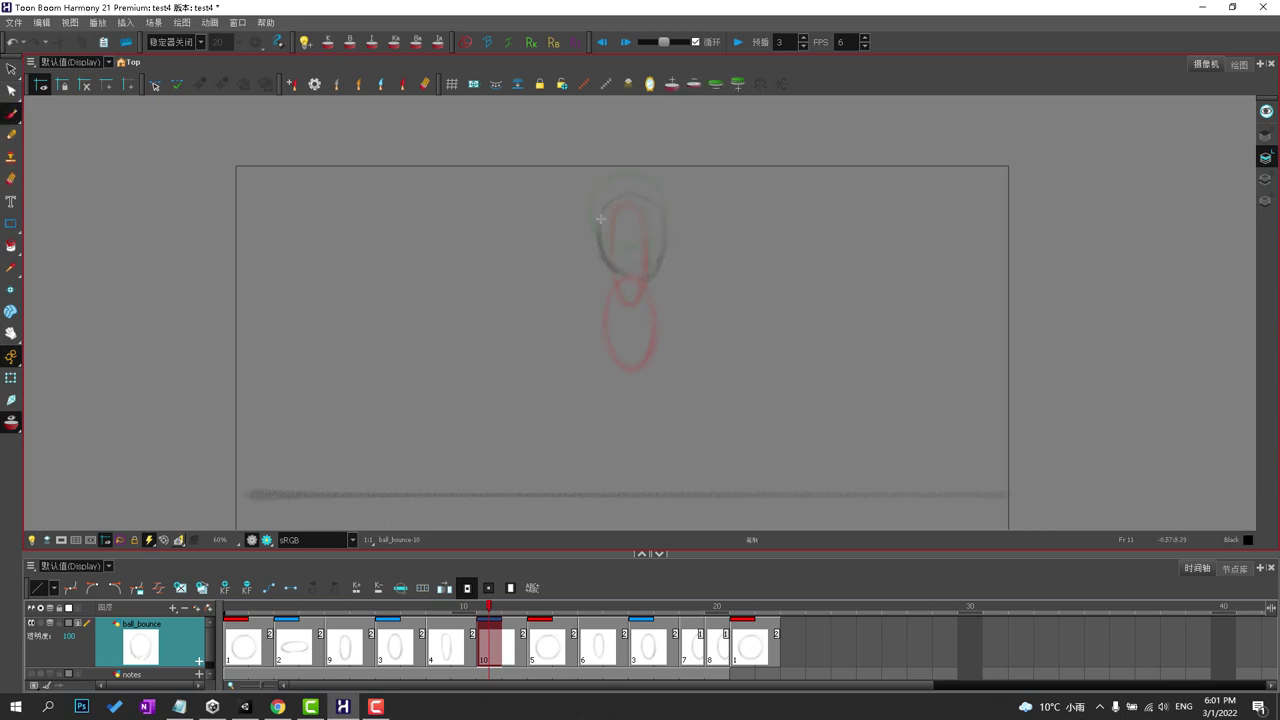
{"action": "left_click_drag", "start_coordinate": [600, 218], "coordinate": [660, 257]}
{"action": "mouse_move", "coordinate": [663, 209]}
{"action": "left_mouse_down"}
{"action": "mouse_move", "coordinate": [637, 290]}
{"action": "mouse_move", "coordinate": [655, 222]}
{"action": "mouse_move", "coordinate": [650, 272]}
{"action": "left_mouse_up"}
{"action": "left_click_drag", "start_coordinate": [664, 215], "coordinate": [667, 251]}
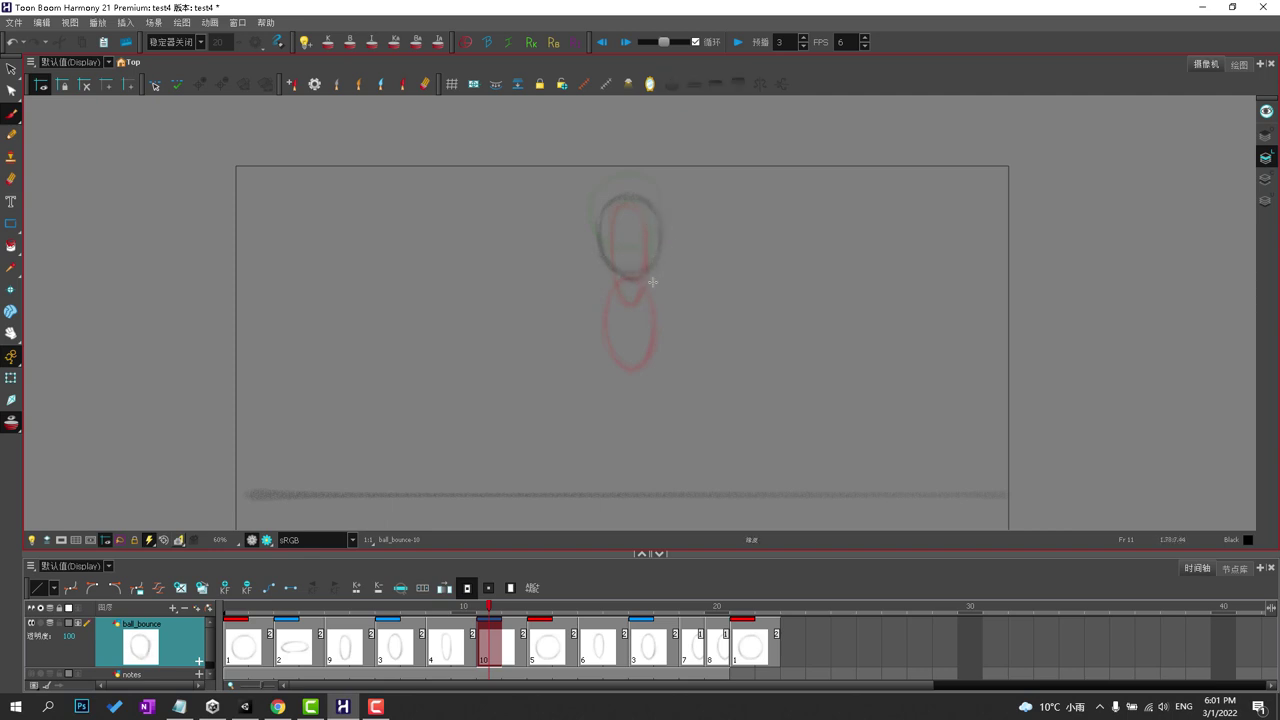
Turn off the onion skin, scrub ball_bounce up to frame 11 to check the motion, and turn the onion skin back on.
{"action": "left_click", "coordinate": [11, 422]}
{"action": "left_click_drag", "start_coordinate": [239, 605], "coordinate": [500, 512]}
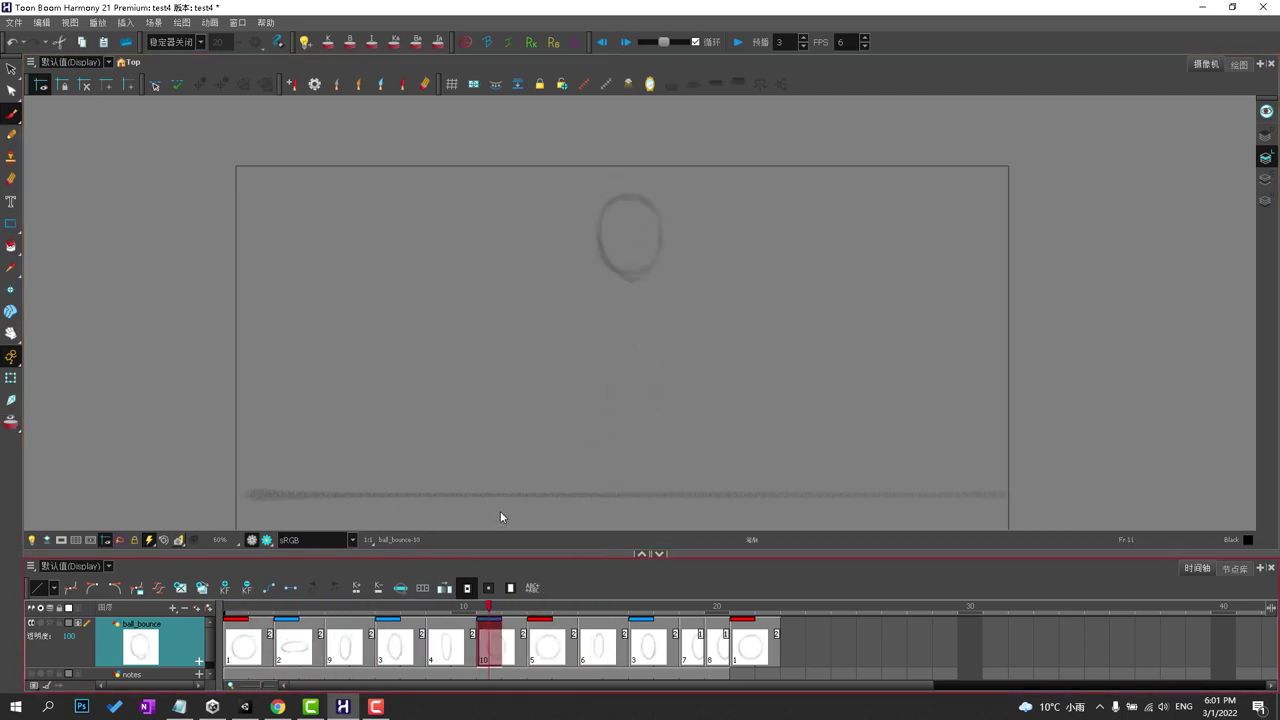
{"action": "left_click", "coordinate": [11, 423]}
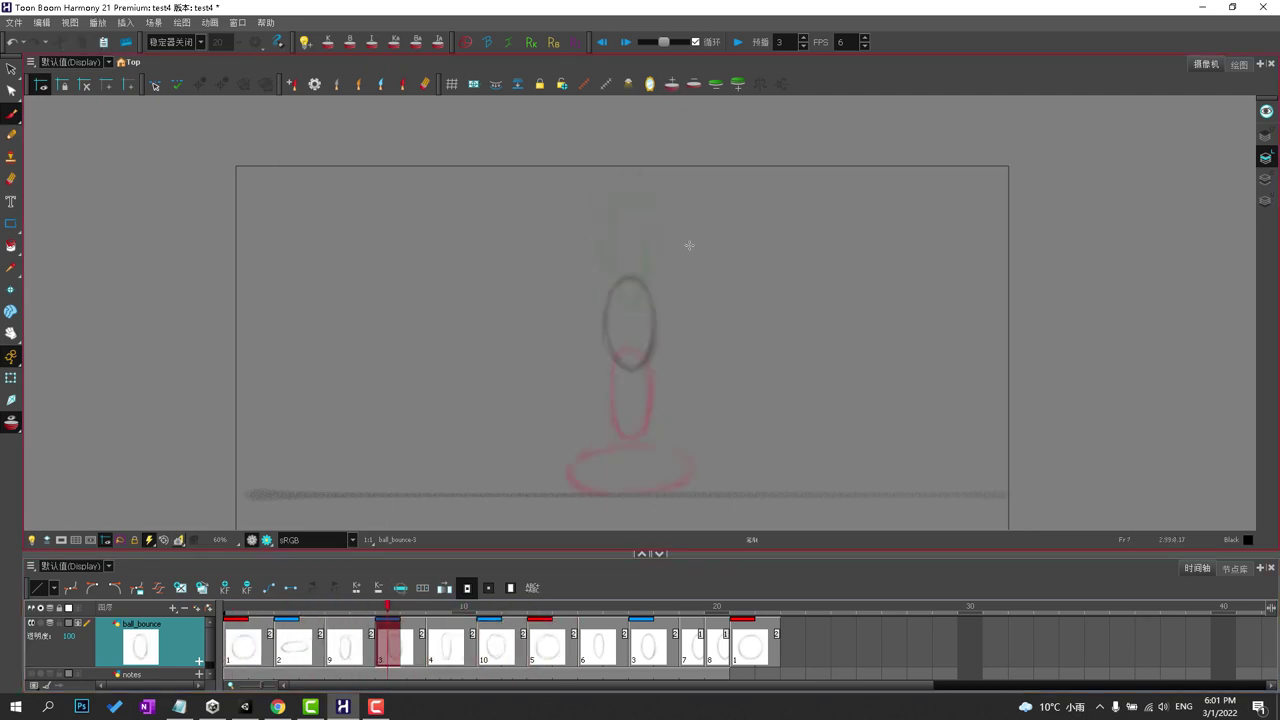
Compare the onion skin on frame 5 with key drawings only, keys plus breakdowns, and breakdowns only.
{"action": "left_click", "coordinate": [328, 42]}
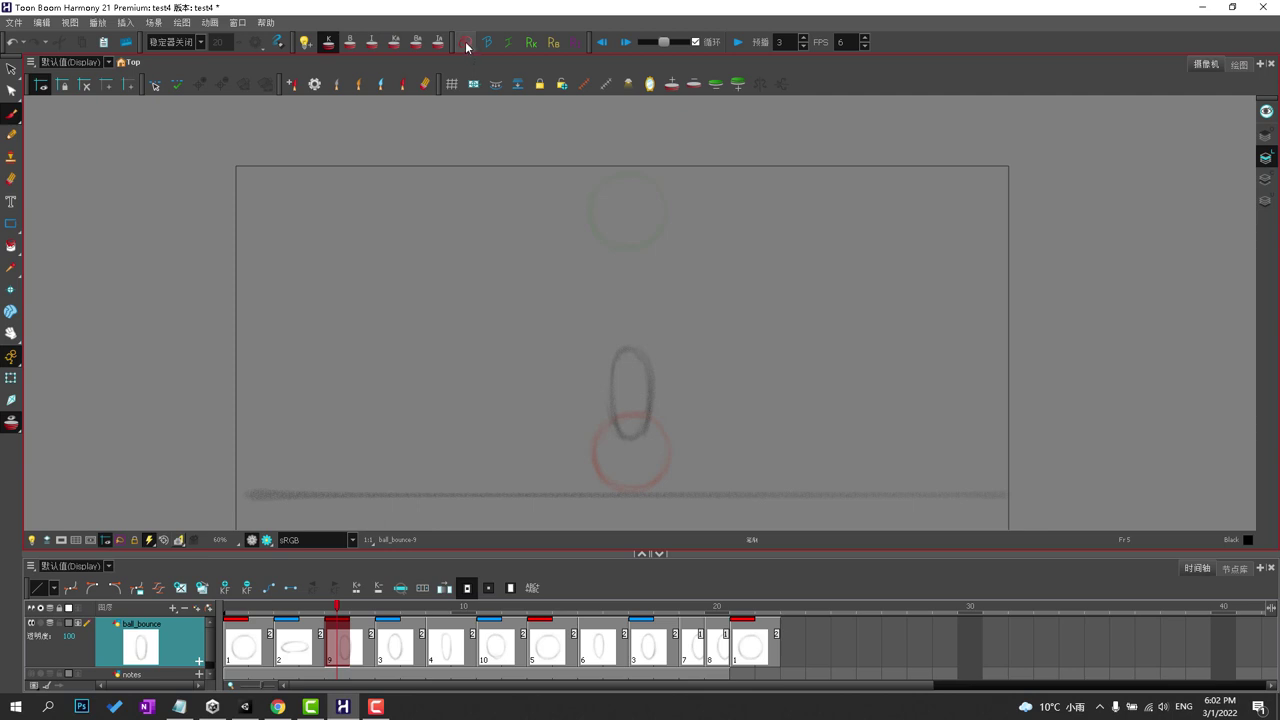
{"action": "left_click", "coordinate": [350, 44]}
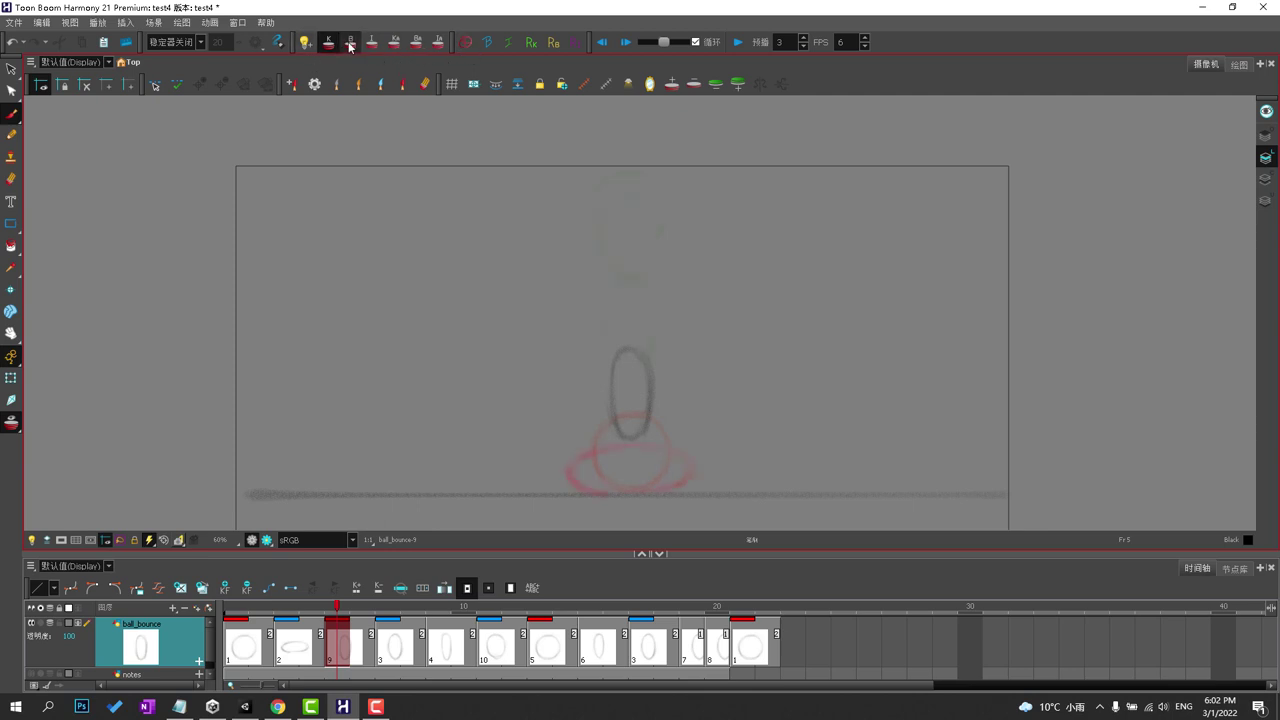
{"action": "left_click", "coordinate": [350, 46]}
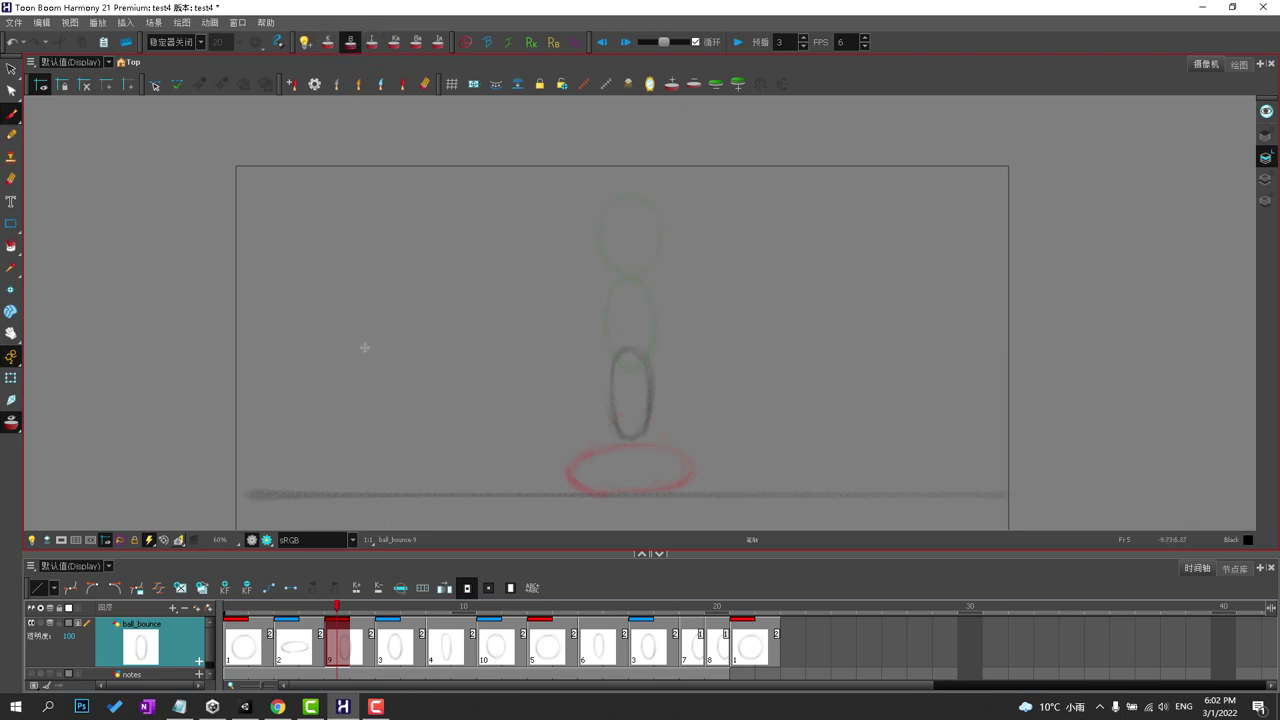
On frame 7, toggle the onion skin between breakdowns only, in-betweens only and all drawings.
{"action": "mouse_move", "coordinate": [264, 608]}
{"action": "left_mouse_down"}
{"action": "mouse_move", "coordinate": [251, 611]}
{"action": "mouse_move", "coordinate": [486, 575]}
{"action": "mouse_move", "coordinate": [292, 548]}
{"action": "mouse_move", "coordinate": [569, 495]}
{"action": "mouse_move", "coordinate": [236, 506]}
{"action": "mouse_move", "coordinate": [494, 484]}
{"action": "mouse_move", "coordinate": [424, 499]}
{"action": "mouse_move", "coordinate": [266, 496]}
{"action": "mouse_move", "coordinate": [393, 498]}
{"action": "left_mouse_up"}
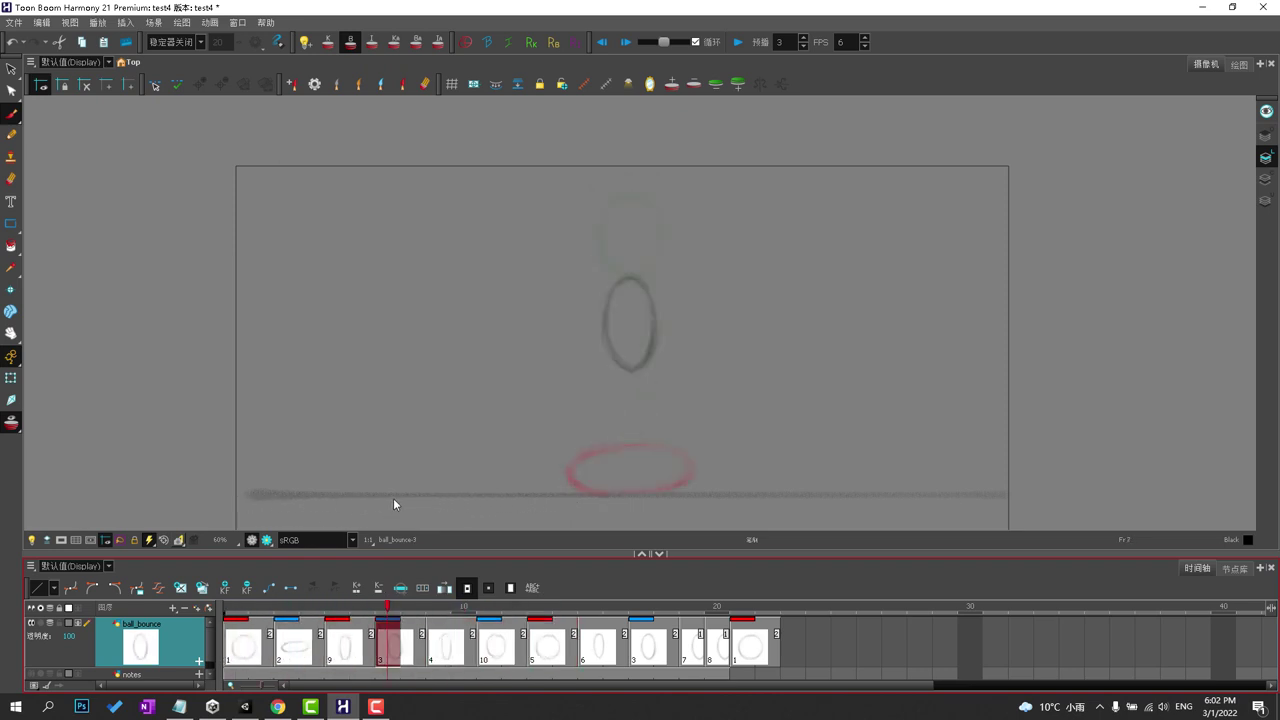
{"action": "left_click", "coordinate": [405, 84]}
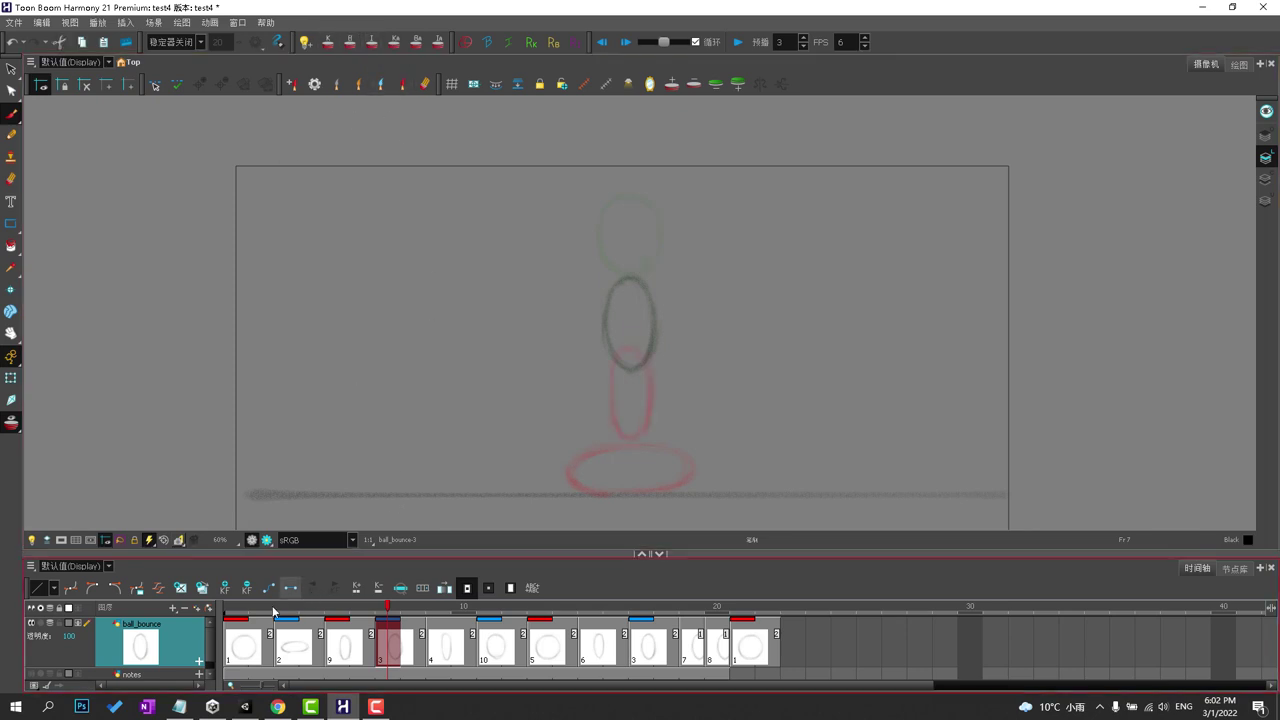
{"action": "left_click", "coordinate": [349, 44]}
{"action": "left_click", "coordinate": [349, 44]}
{"action": "left_click", "coordinate": [349, 44]}
{"action": "left_click", "coordinate": [375, 45]}
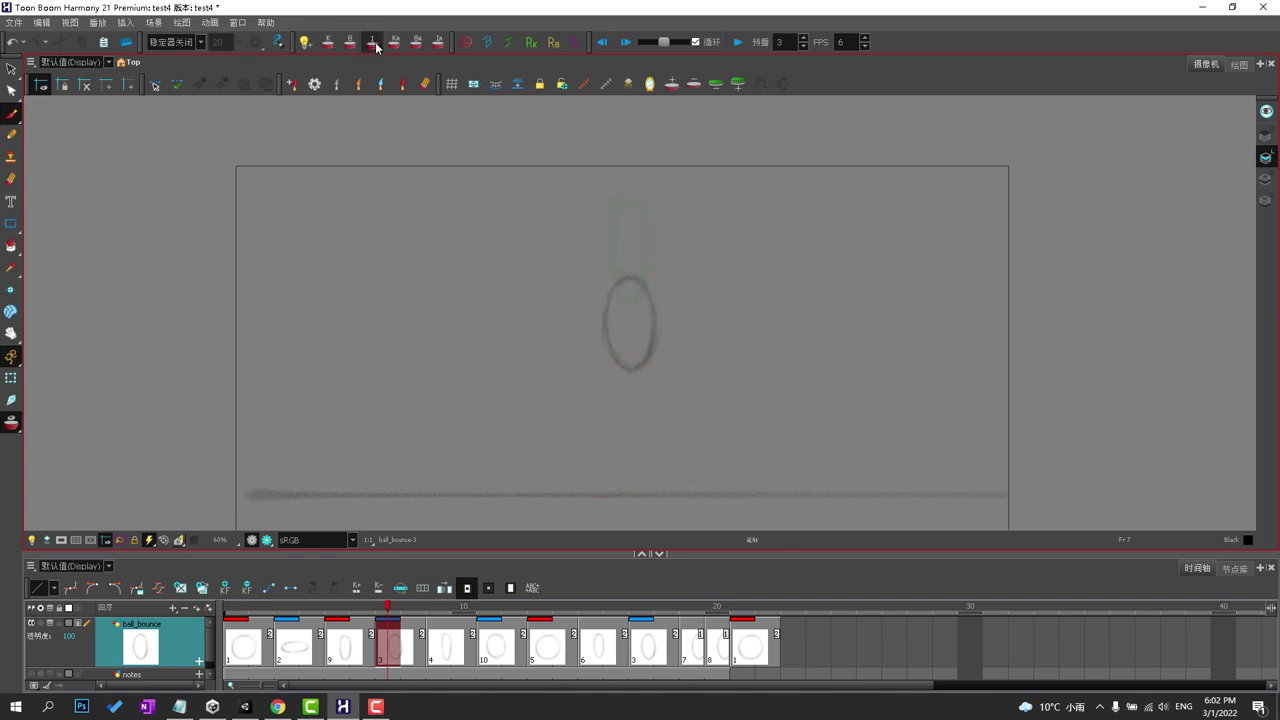
{"action": "left_click", "coordinate": [376, 46]}
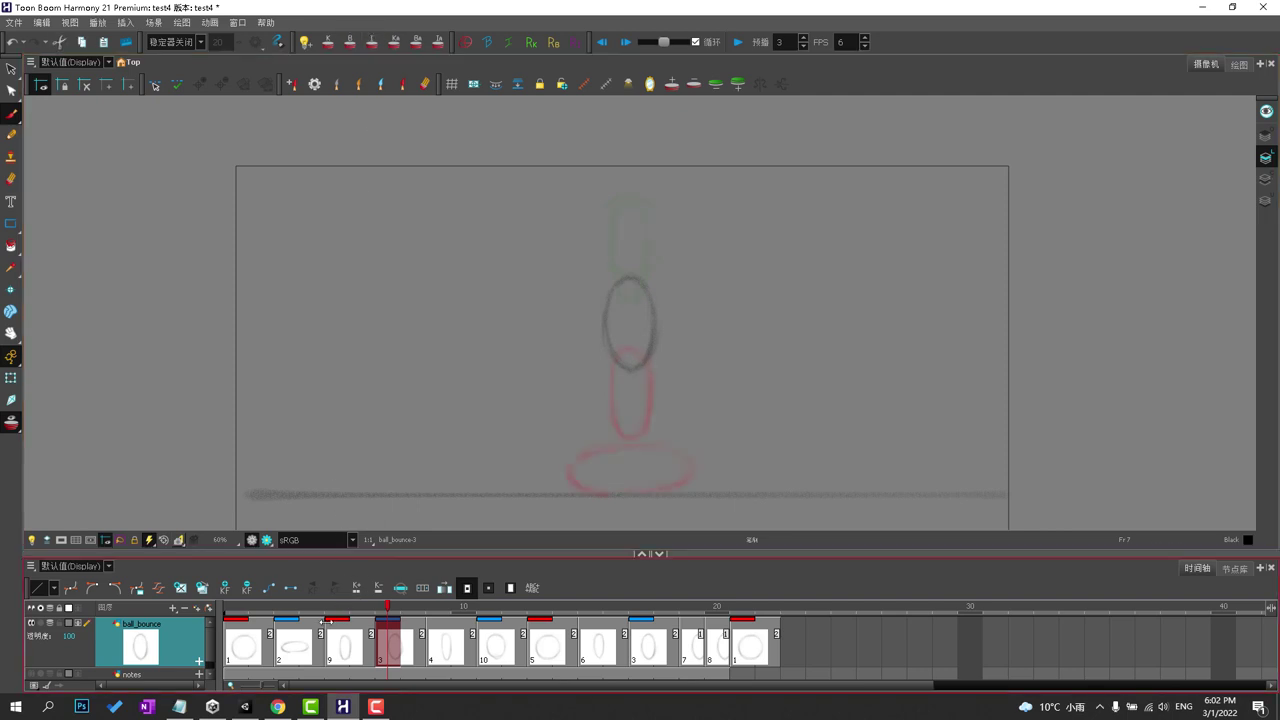
Move to frame 8 and compare the onion skin for in-betweens only, in-betweens plus breakdowns, and breakdowns only.
{"action": "left_click_drag", "start_coordinate": [306, 611], "coordinate": [431, 586]}
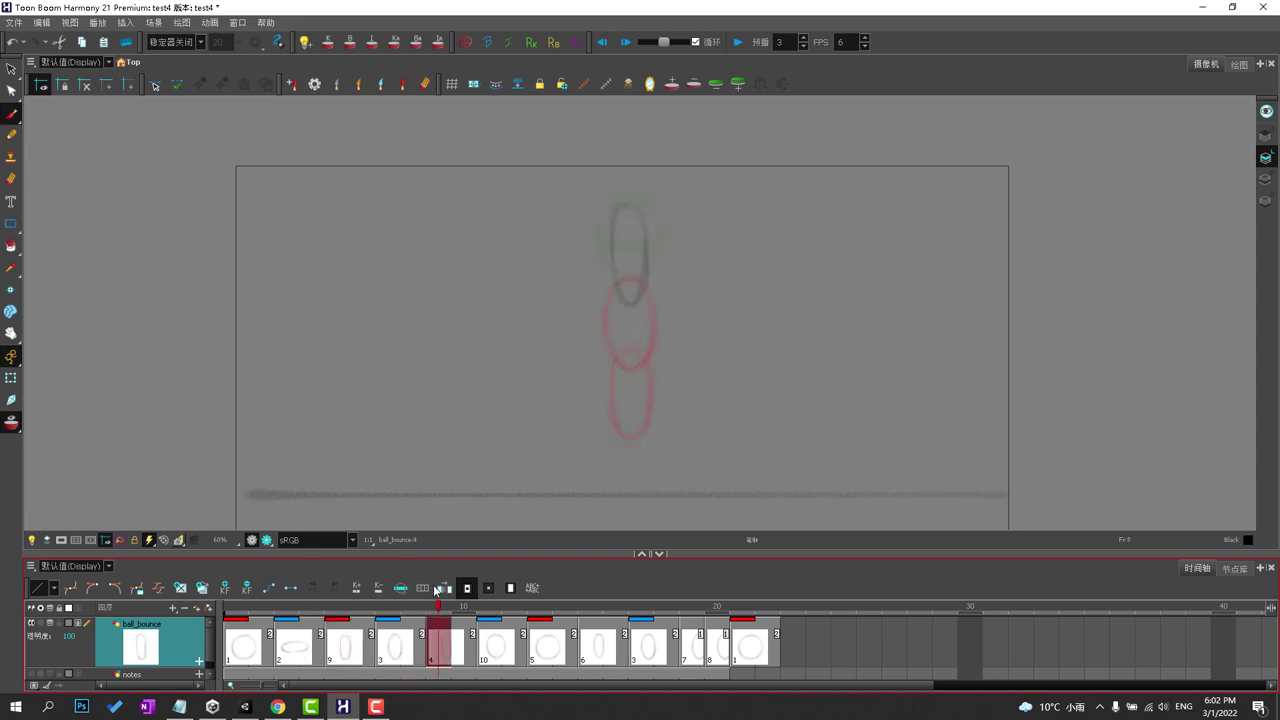
{"action": "key", "text": "comma"}
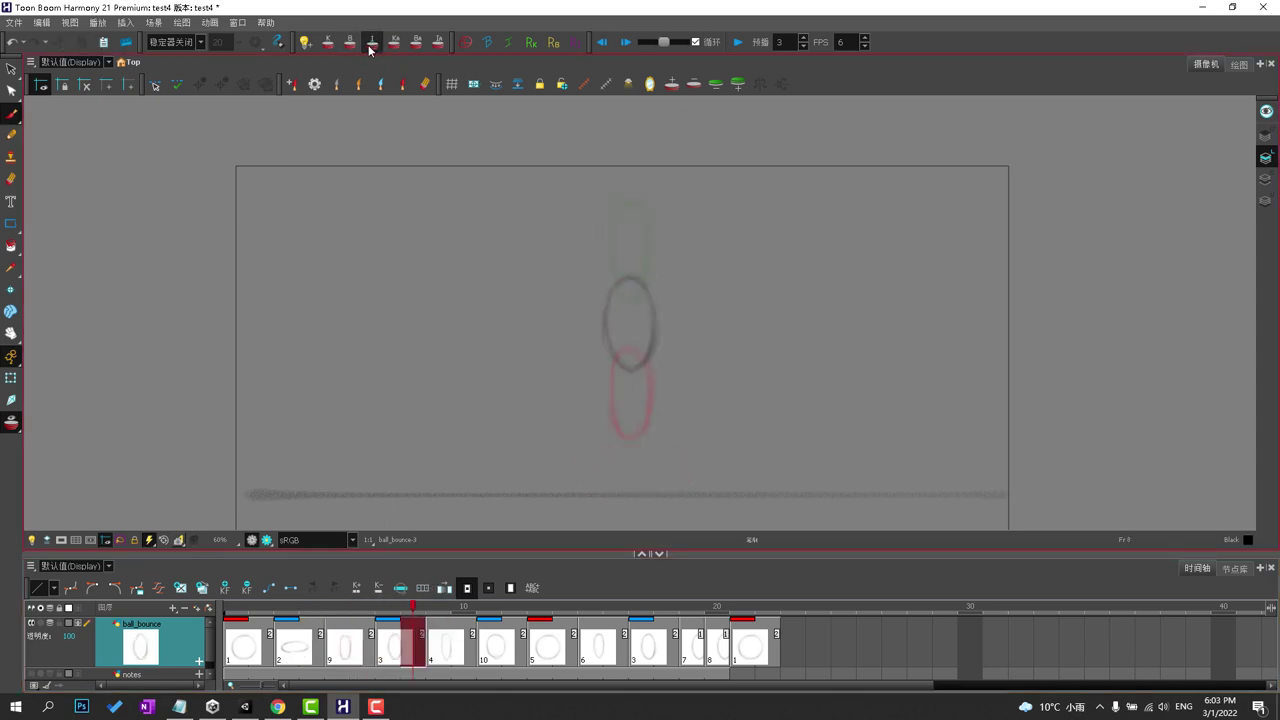
{"action": "left_click", "coordinate": [349, 44]}
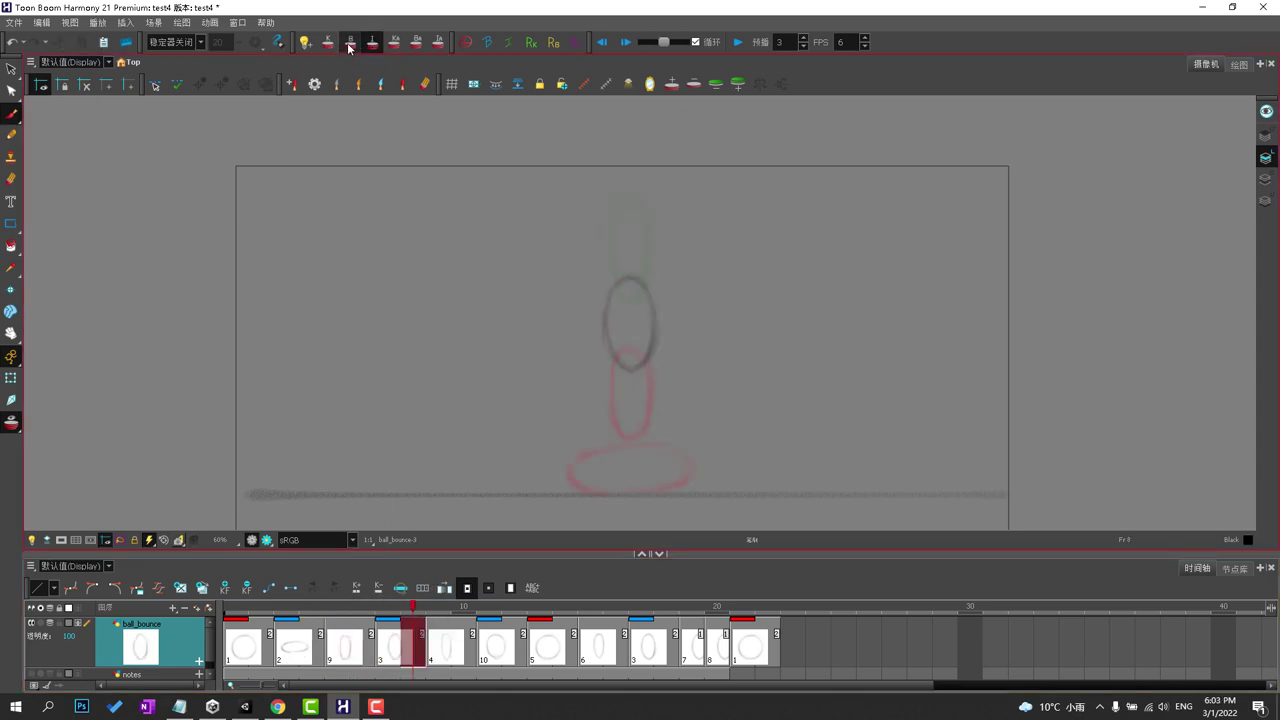
{"action": "left_click", "coordinate": [371, 44]}
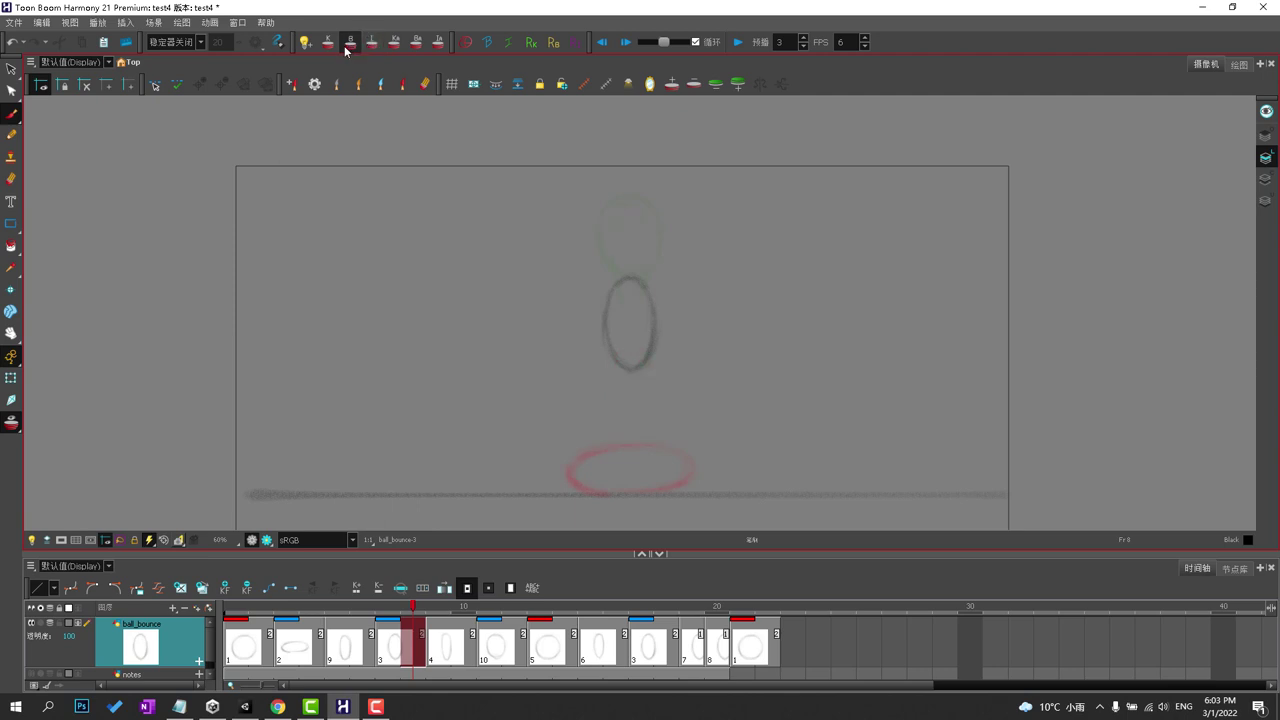
Switch the onion skin on frame 8 between key, breakdown and in-between drawings, and return to all drawings.
{"action": "left_click", "coordinate": [328, 44]}
{"action": "left_click", "coordinate": [350, 44]}
{"action": "left_click", "coordinate": [341, 46]}
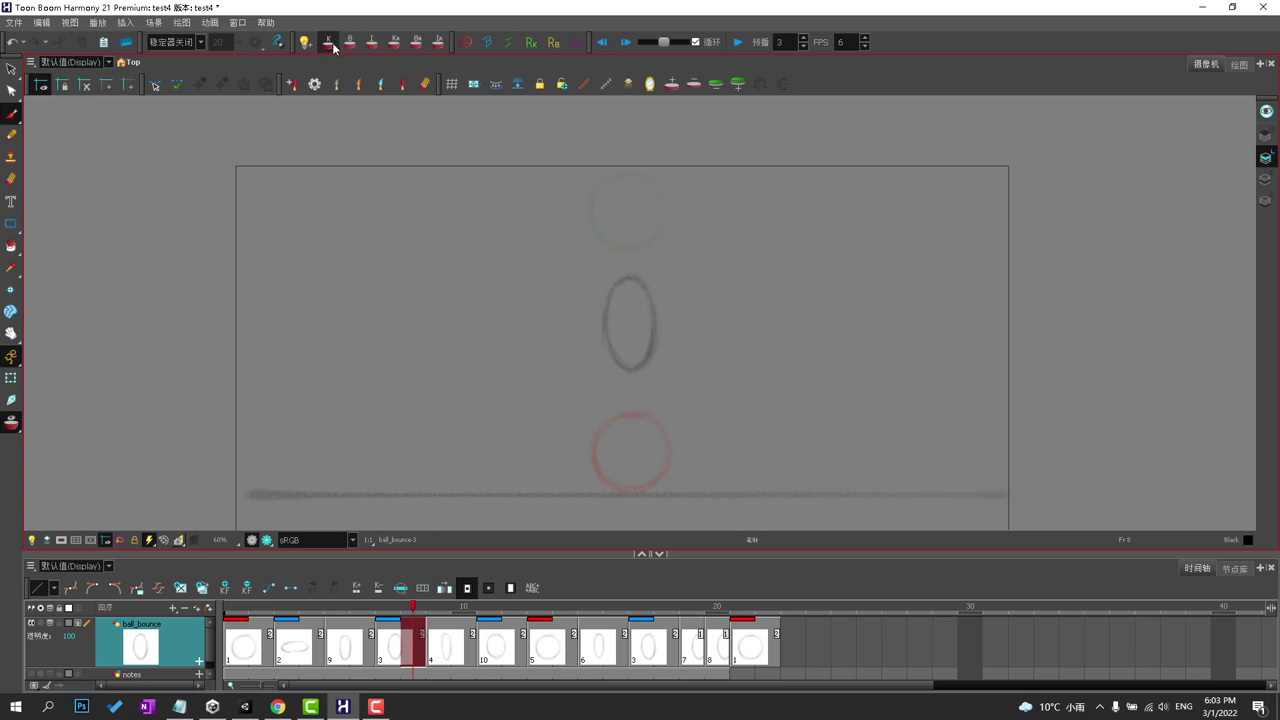
{"action": "left_click", "coordinate": [376, 45]}
{"action": "left_click", "coordinate": [349, 46]}
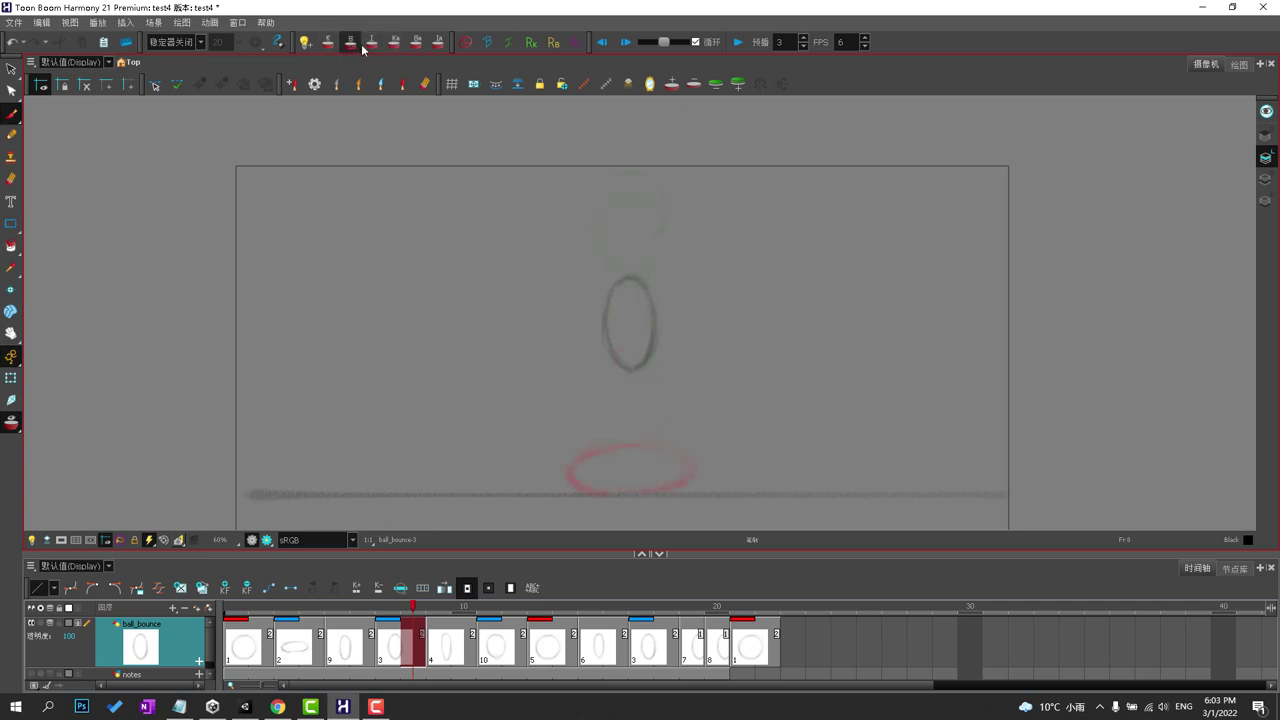
{"action": "left_click", "coordinate": [370, 46]}
{"action": "left_click", "coordinate": [349, 45]}
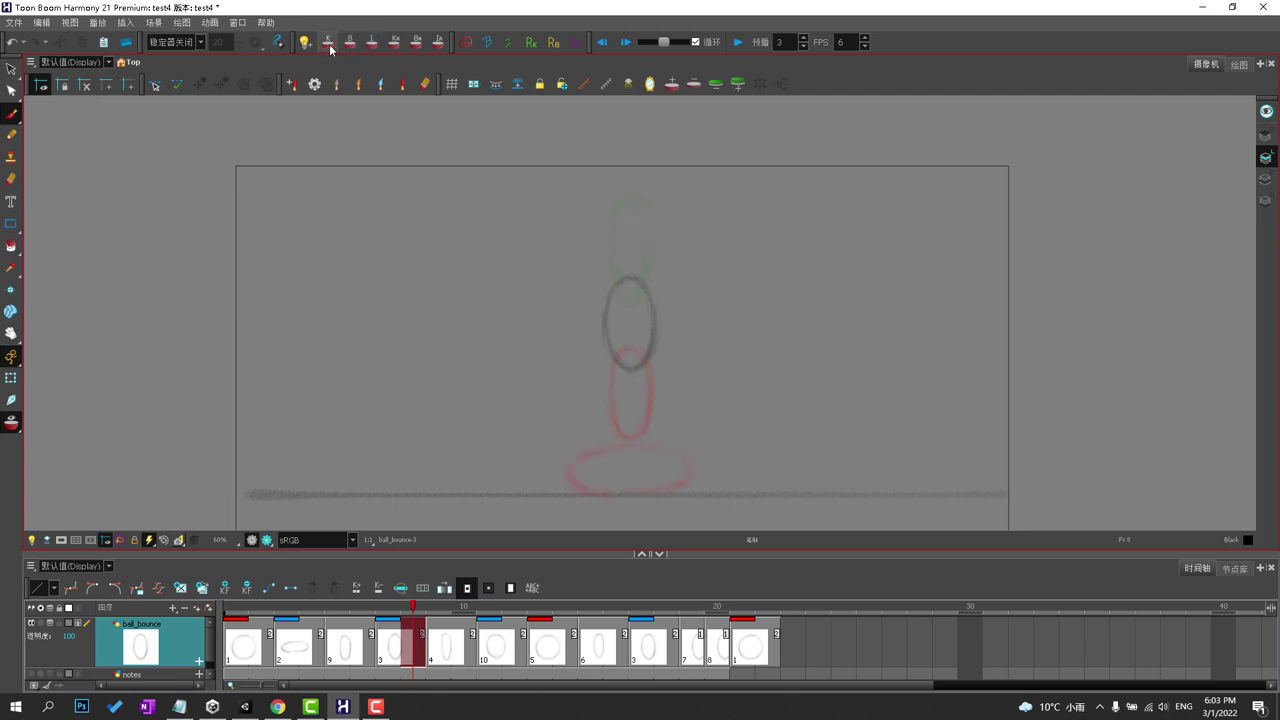
Show the onion skin on frame 8 one category at a time: key drawings, breakdowns and in-betweens.
{"action": "left_click", "coordinate": [329, 45]}
{"action": "left_click", "coordinate": [330, 46]}
{"action": "left_click", "coordinate": [330, 46]}
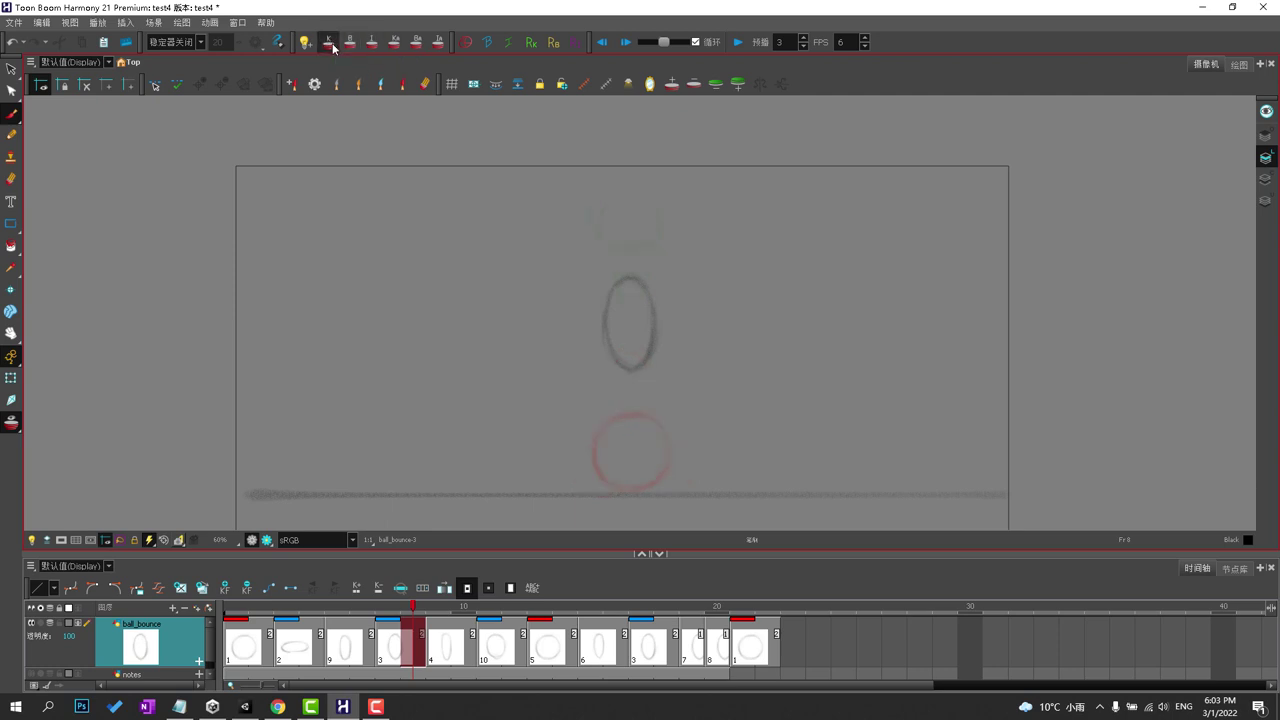
{"action": "left_click", "coordinate": [352, 46]}
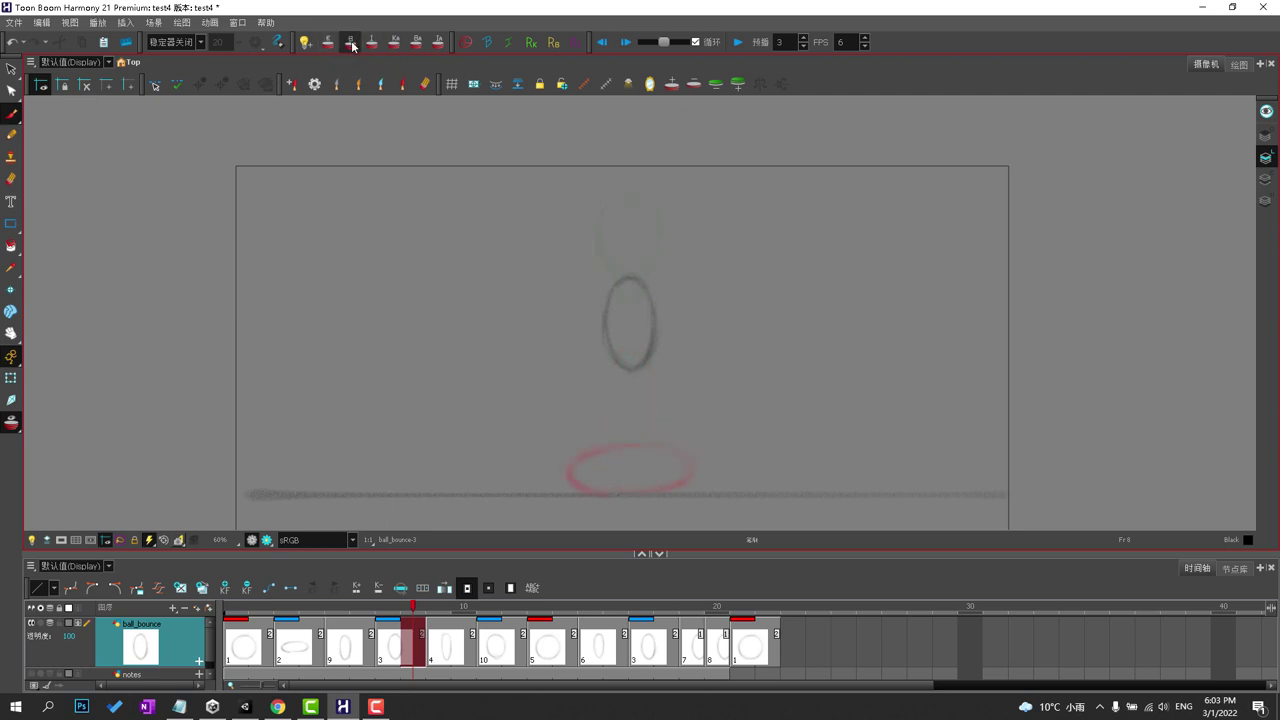
{"action": "left_click", "coordinate": [373, 46]}
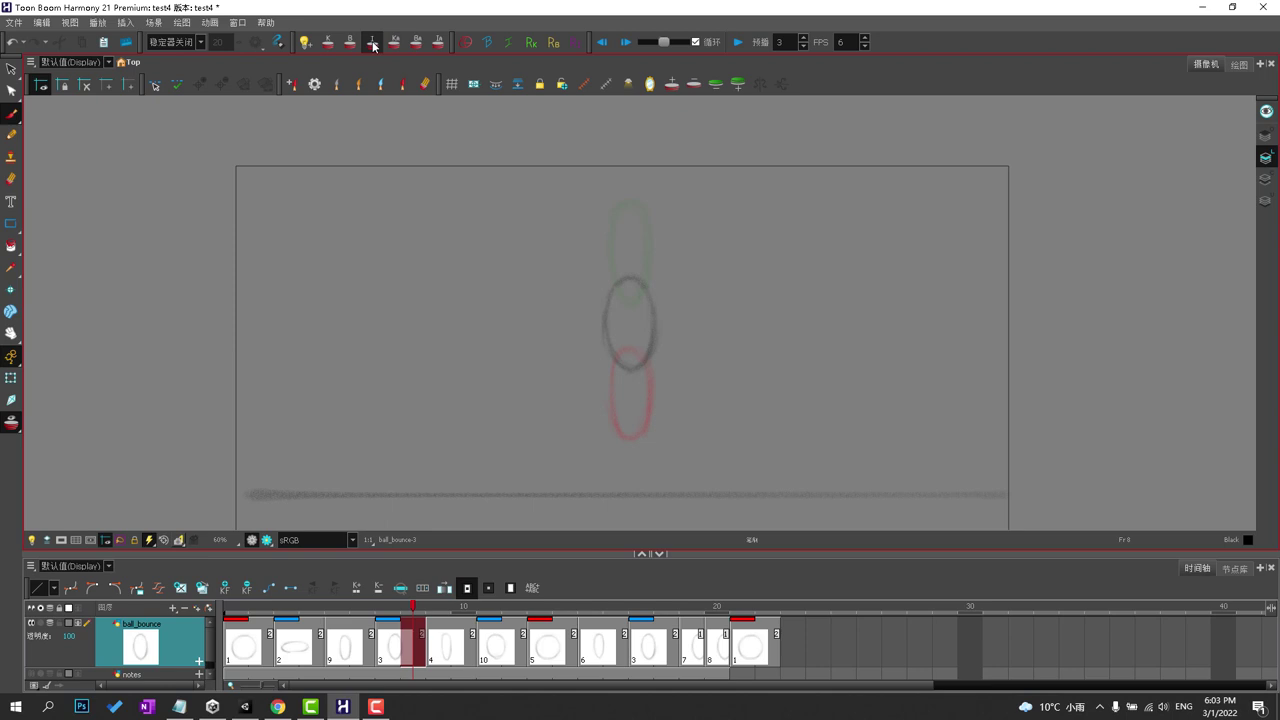
Combine breakdown and in-between ghosts in the onion skin on frame 8, and clear both filters.
{"action": "left_click", "coordinate": [351, 44]}
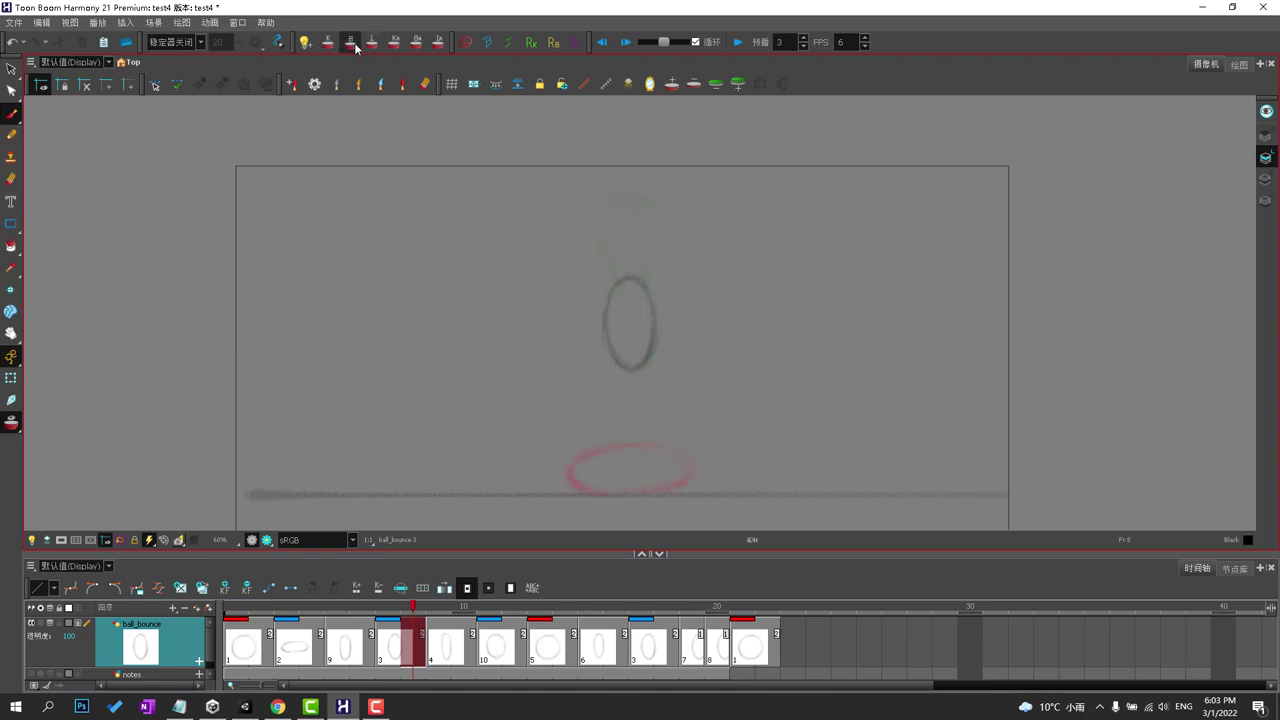
{"action": "left_click", "coordinate": [371, 44]}
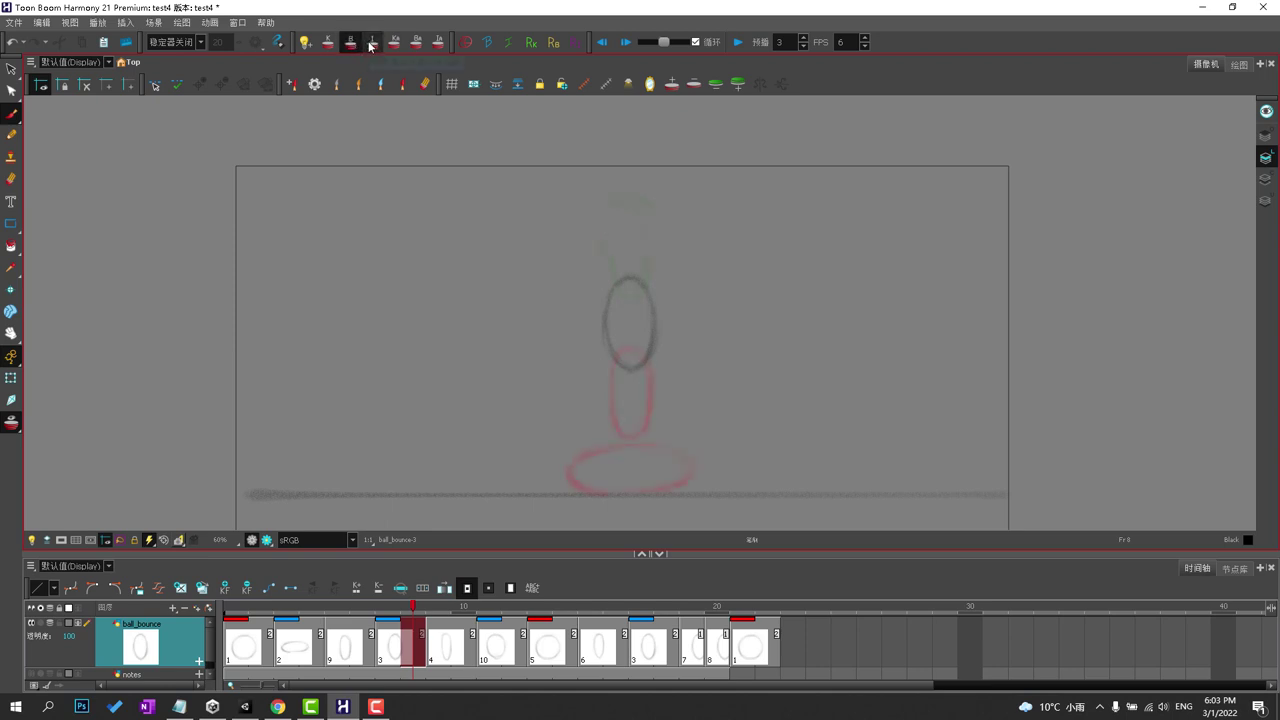
{"action": "left_click", "coordinate": [423, 609]}
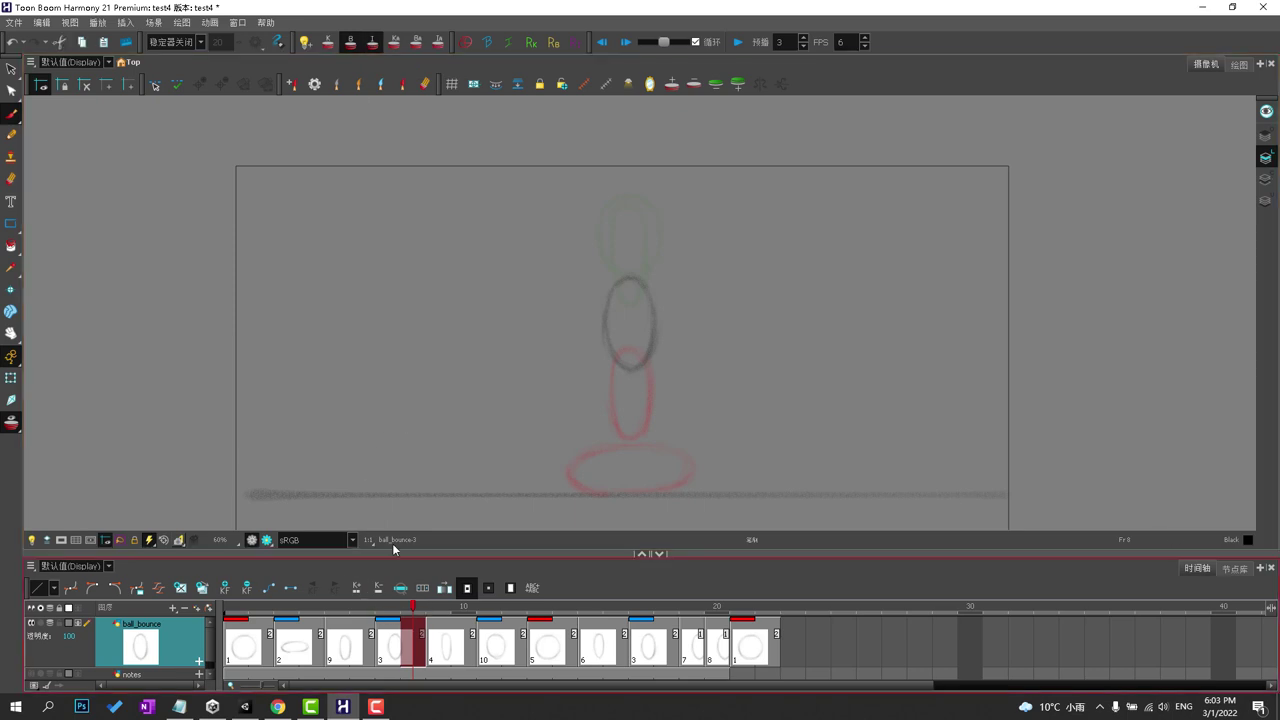
{"action": "left_click", "coordinate": [350, 45]}
{"action": "left_click", "coordinate": [371, 45]}
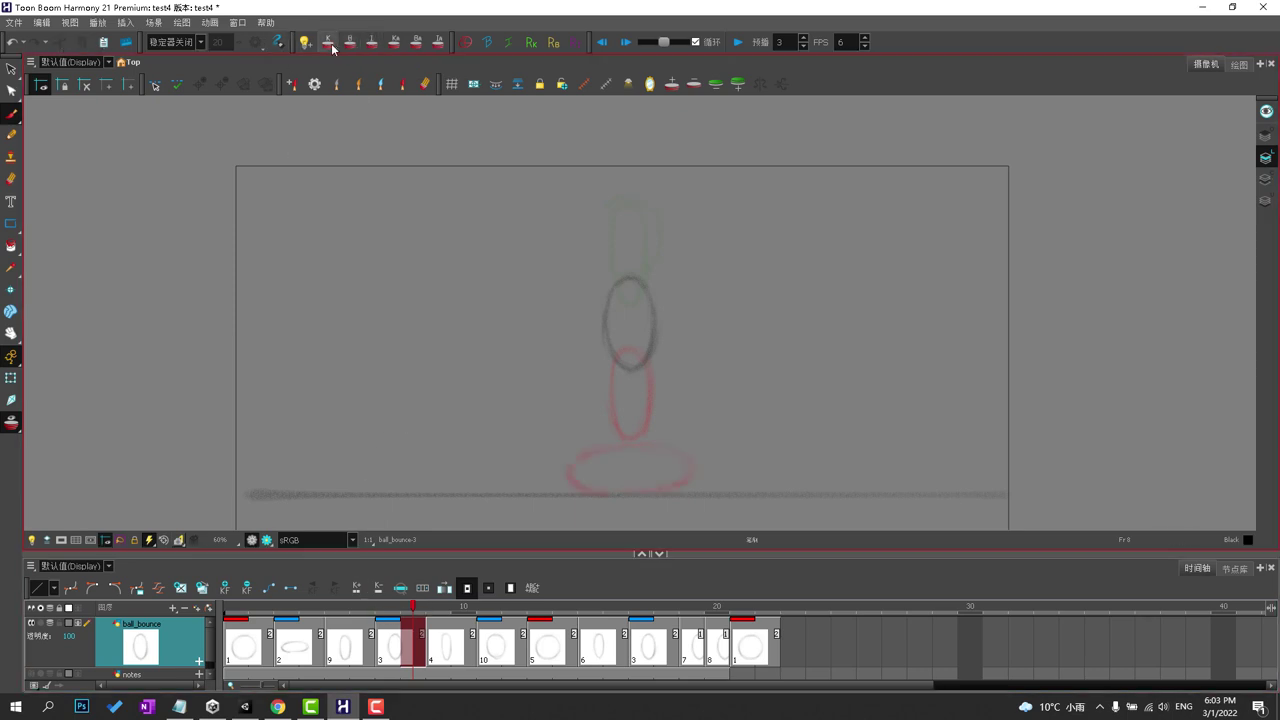
Combine key and in-between ghosts on frame 8, reduce them to keys only, and clear the onion skin filter.
{"action": "left_click", "coordinate": [330, 45]}
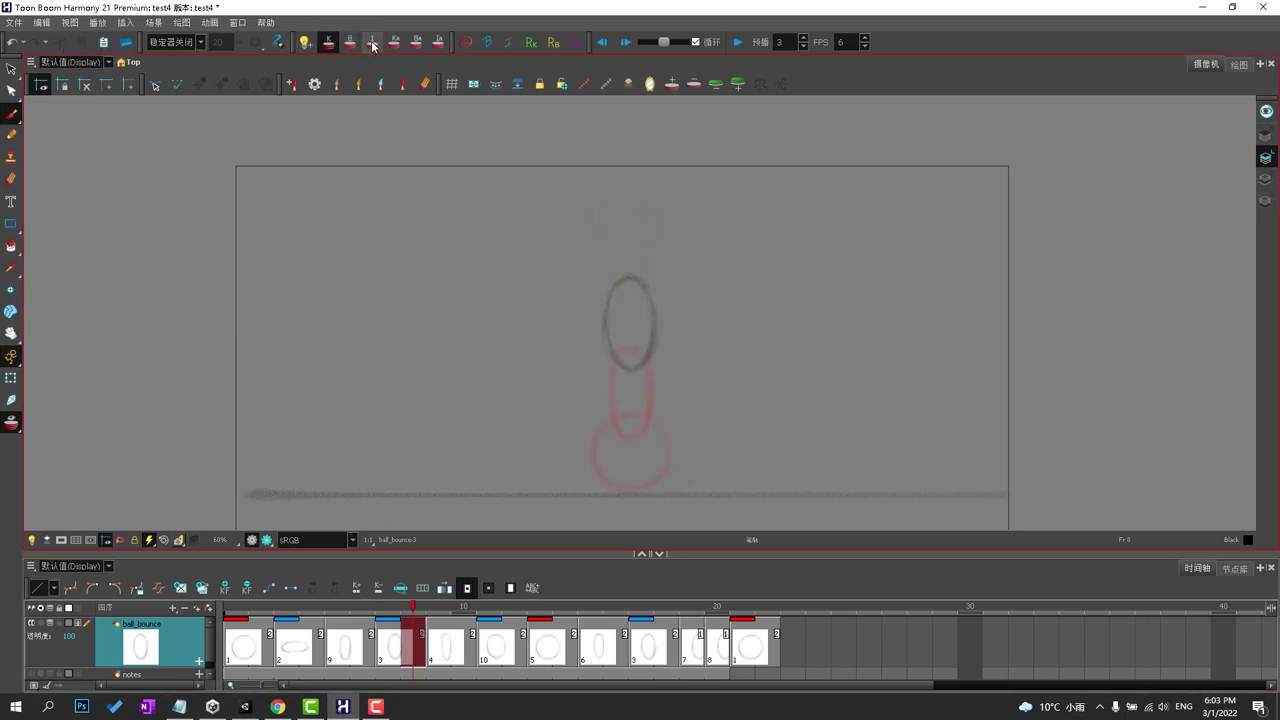
{"action": "left_click", "coordinate": [372, 45]}
{"action": "left_click", "coordinate": [372, 45]}
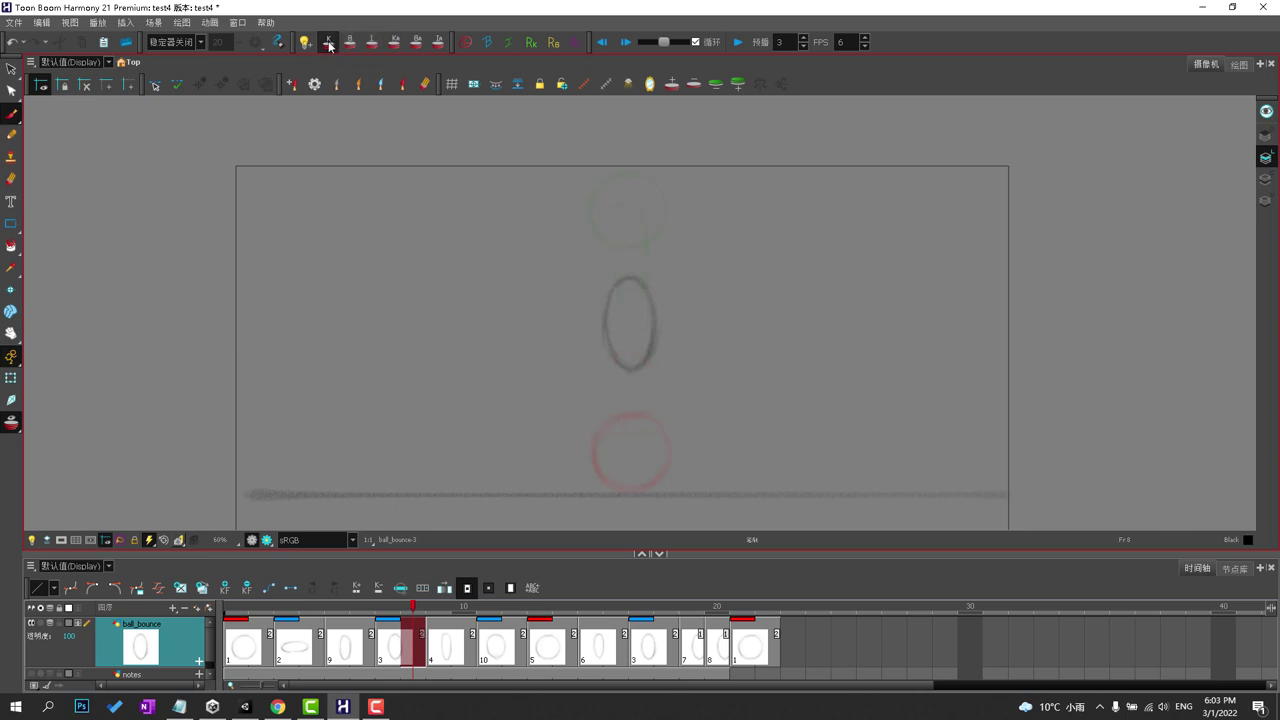
{"action": "left_click", "coordinate": [330, 45]}
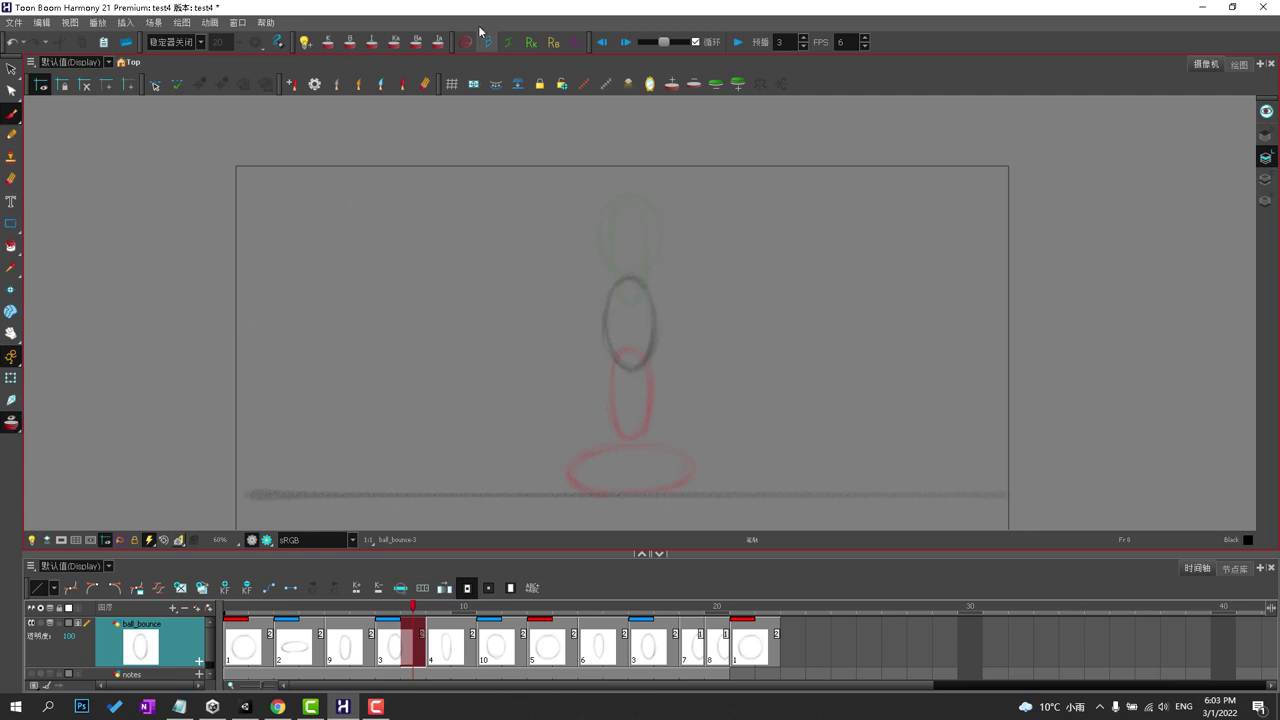
Return to frame 7, switch to the advanced onion skin, and turn its display off.
{"action": "left_click", "coordinate": [20, 430]}
{"action": "left_click", "coordinate": [348, 491]}
{"action": "left_click", "coordinate": [558, 630]}
{"action": "mouse_move", "coordinate": [414, 606]}
{"action": "left_mouse_down"}
{"action": "mouse_move", "coordinate": [229, 590]}
{"action": "mouse_move", "coordinate": [514, 579]}
{"action": "mouse_move", "coordinate": [229, 578]}
{"action": "mouse_move", "coordinate": [464, 583]}
{"action": "mouse_move", "coordinate": [294, 586]}
{"action": "mouse_move", "coordinate": [387, 570]}
{"action": "left_mouse_up"}
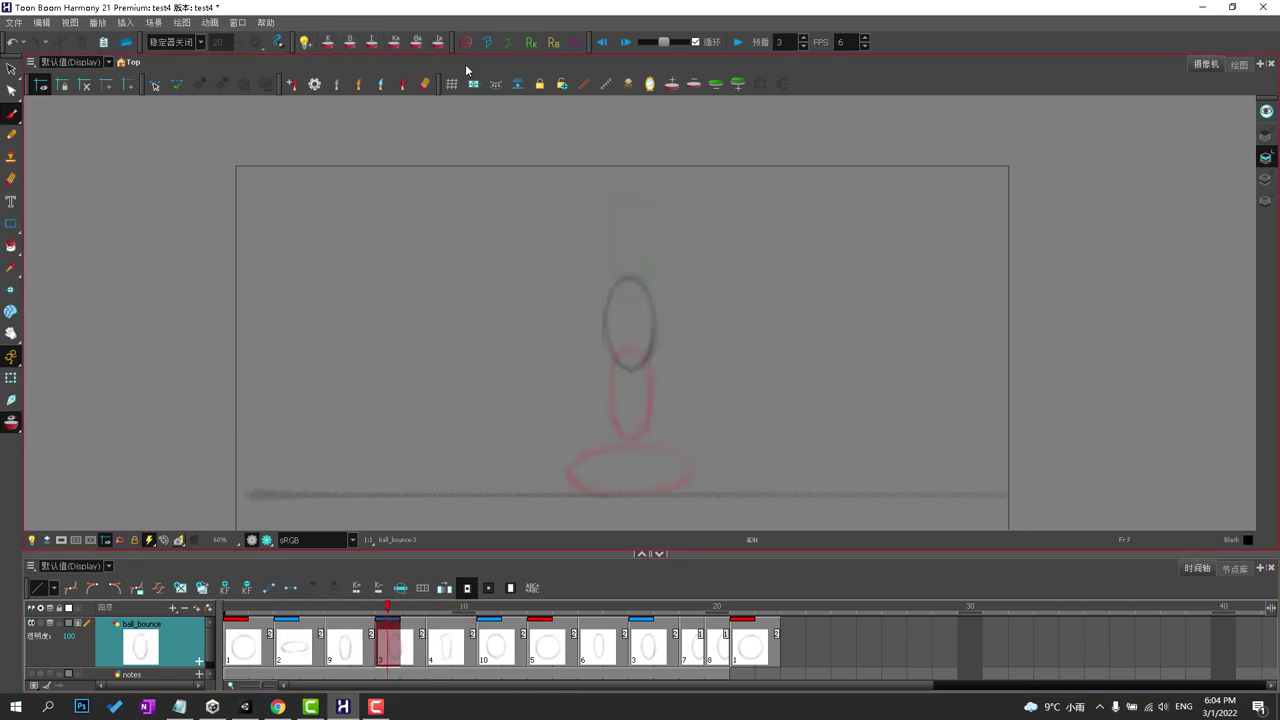
{"action": "left_click", "coordinate": [12, 423]}
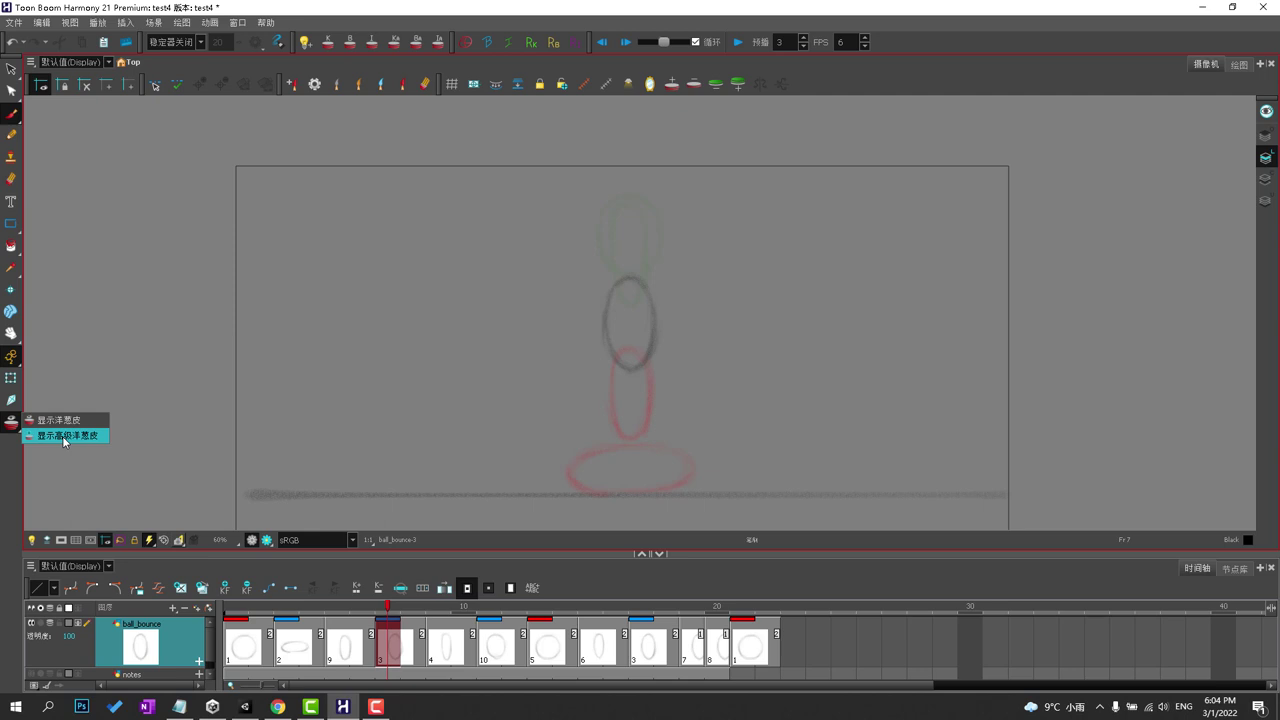
{"action": "left_click", "coordinate": [63, 437]}
{"action": "left_click", "coordinate": [12, 423]}
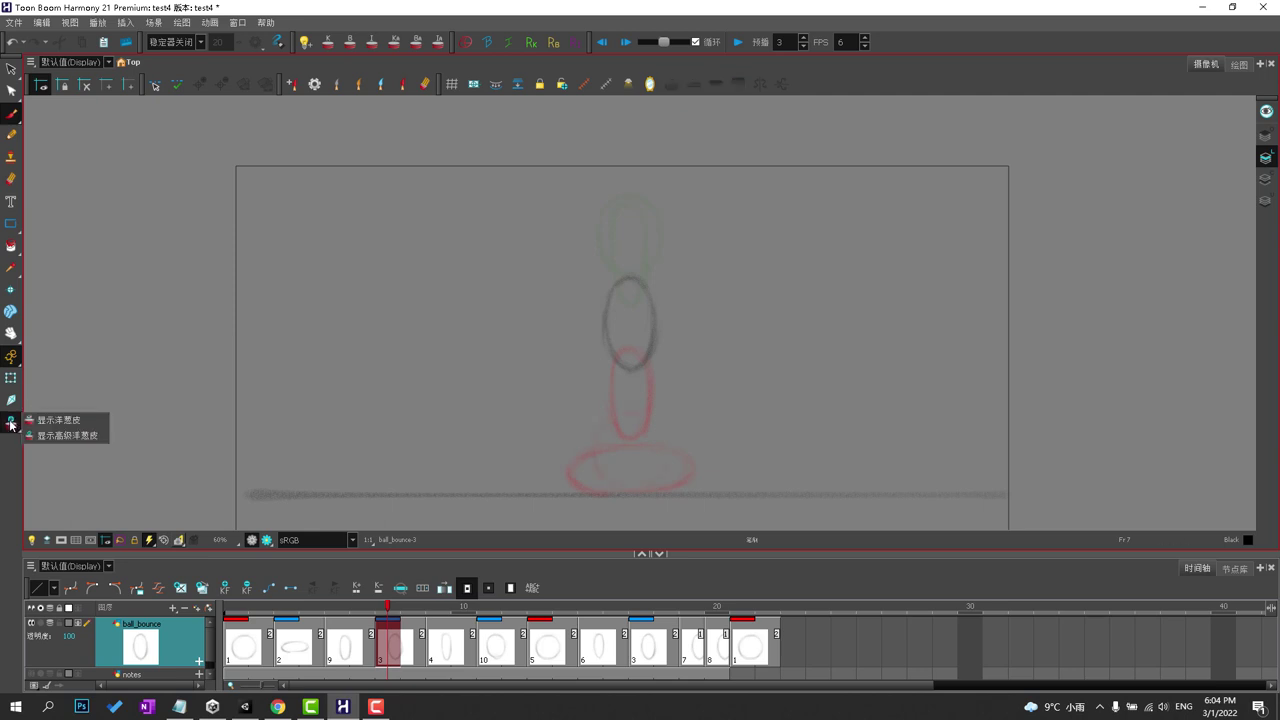
{"action": "left_click", "coordinate": [69, 436]}
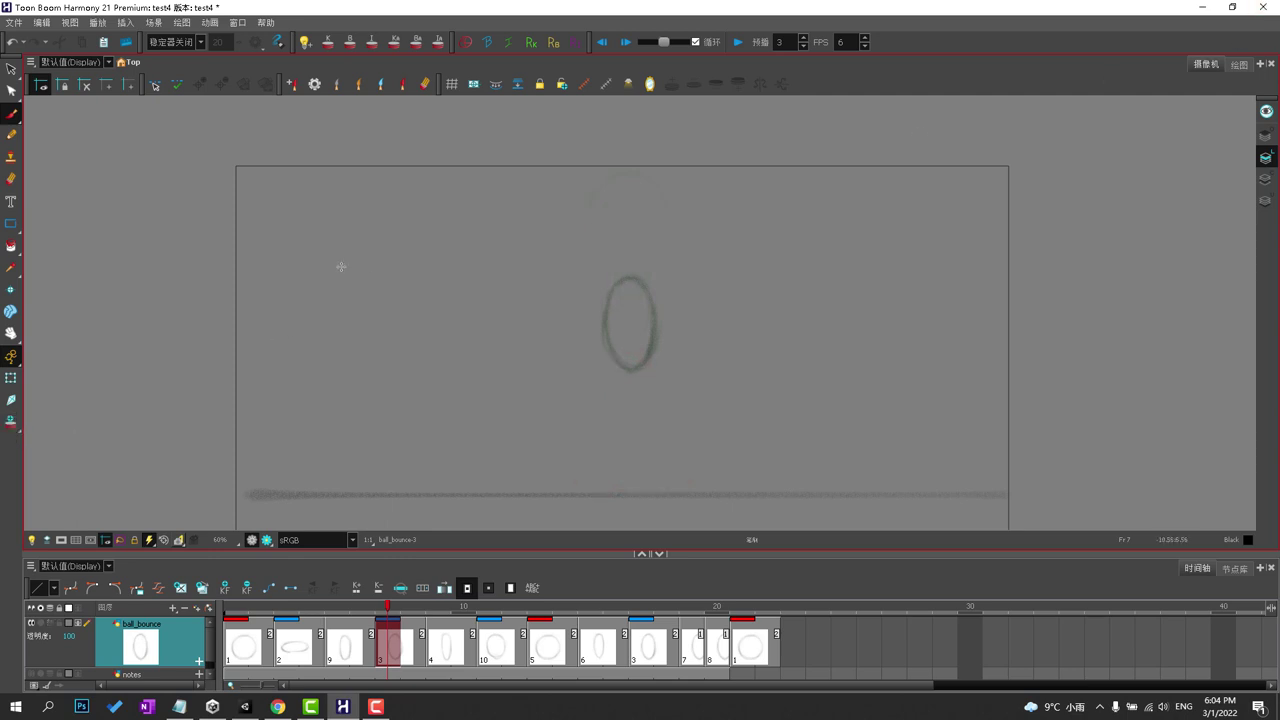